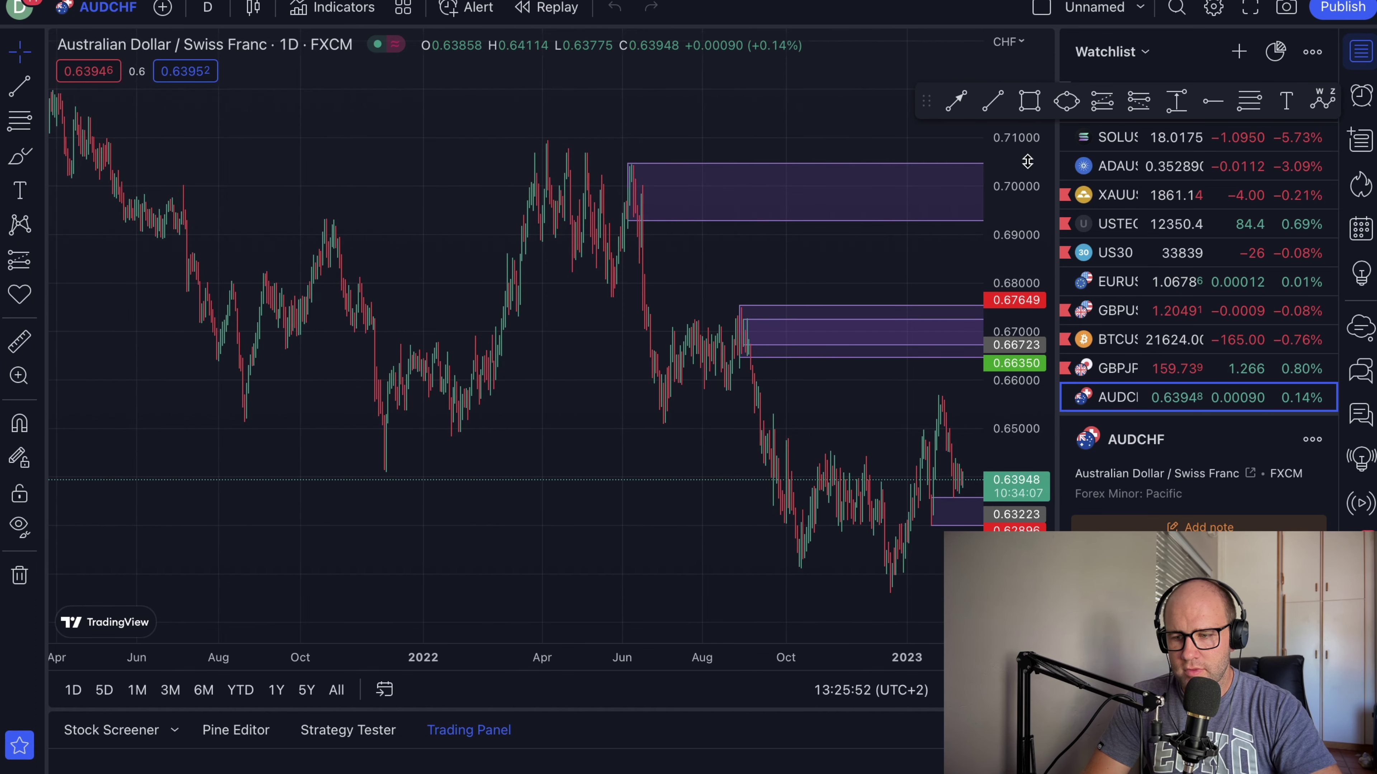
# - Widen and zoom the AUDCHF daily chart, inspecting the purple zone and long position near 0.632
pyautogui.moveTo(1060, 186); pyautogui.dragTo(1088, 186)
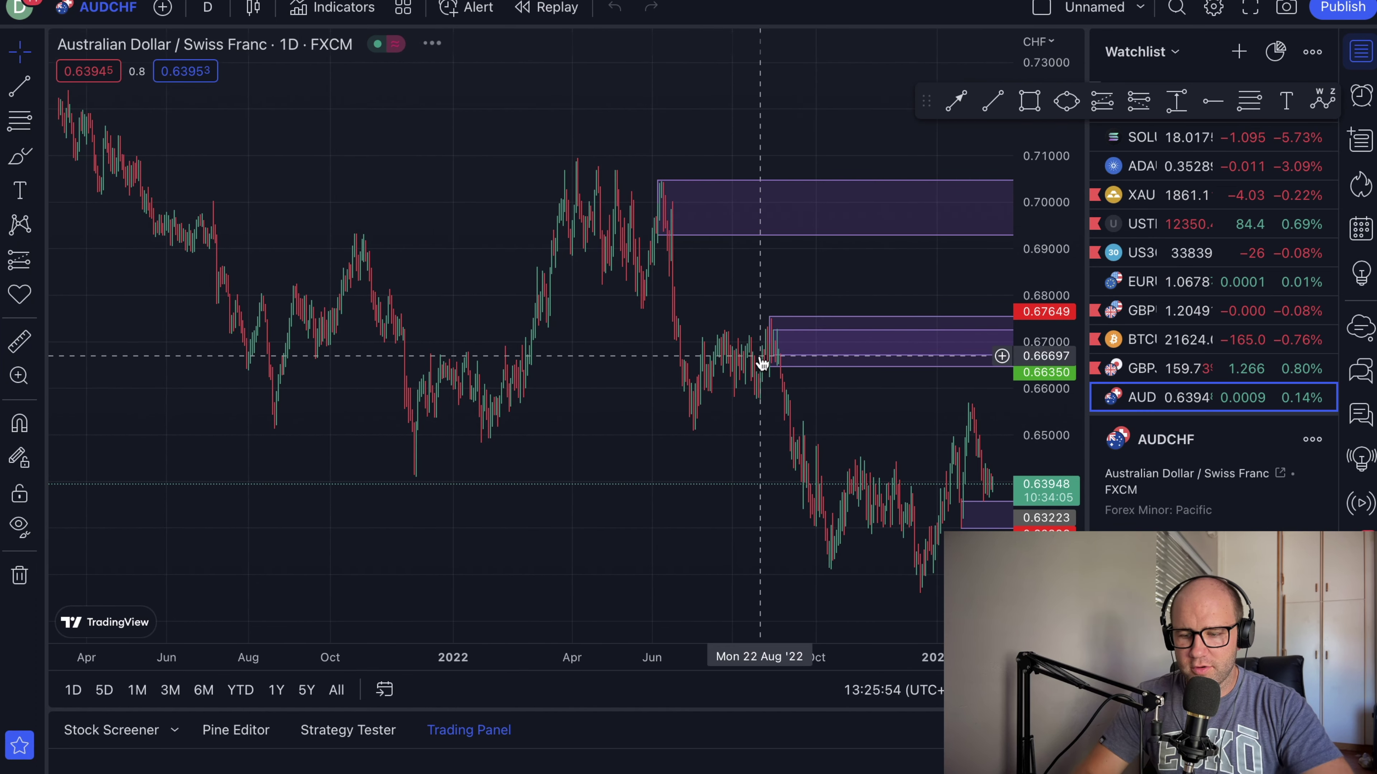
pyautogui.hscroll(5, 842, 396)
pyautogui.scroll(6, 842, 396)
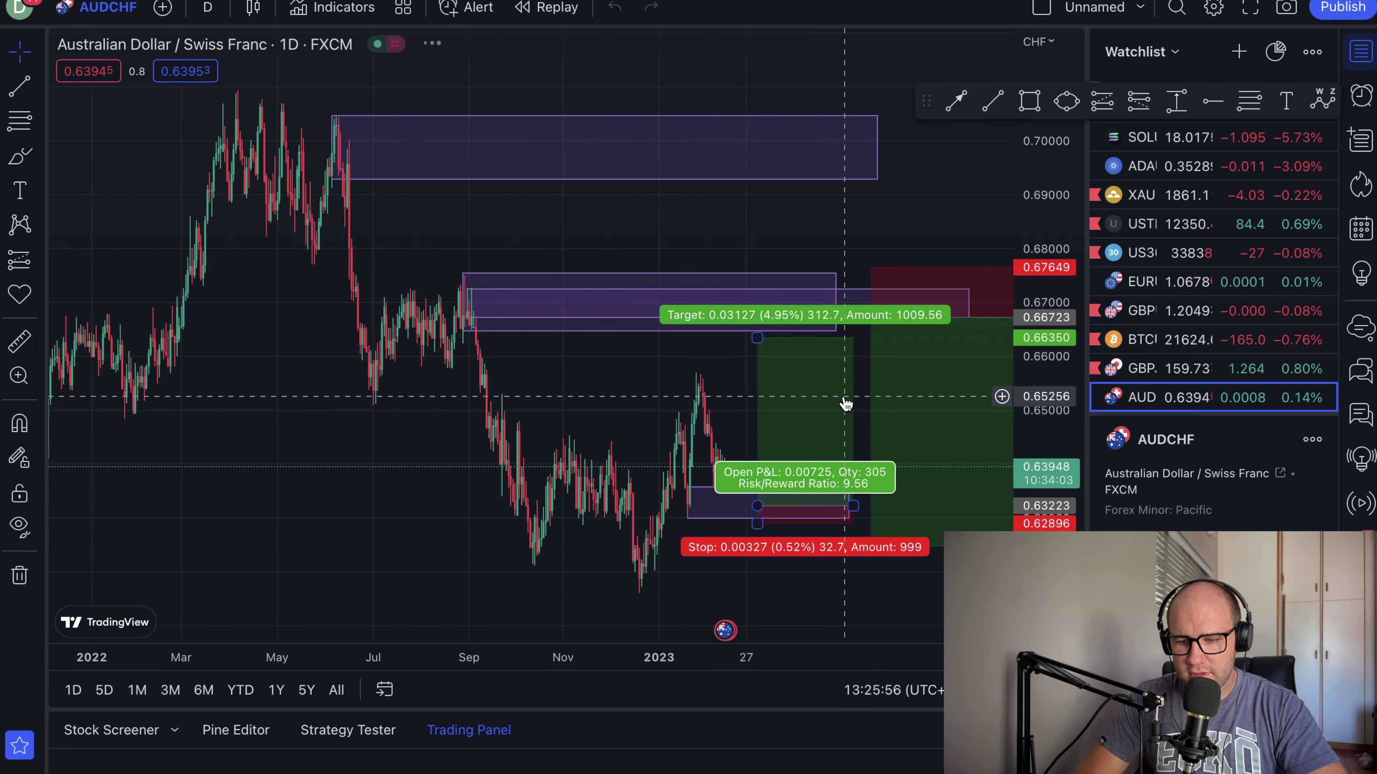
pyautogui.scroll(2, 826, 408)
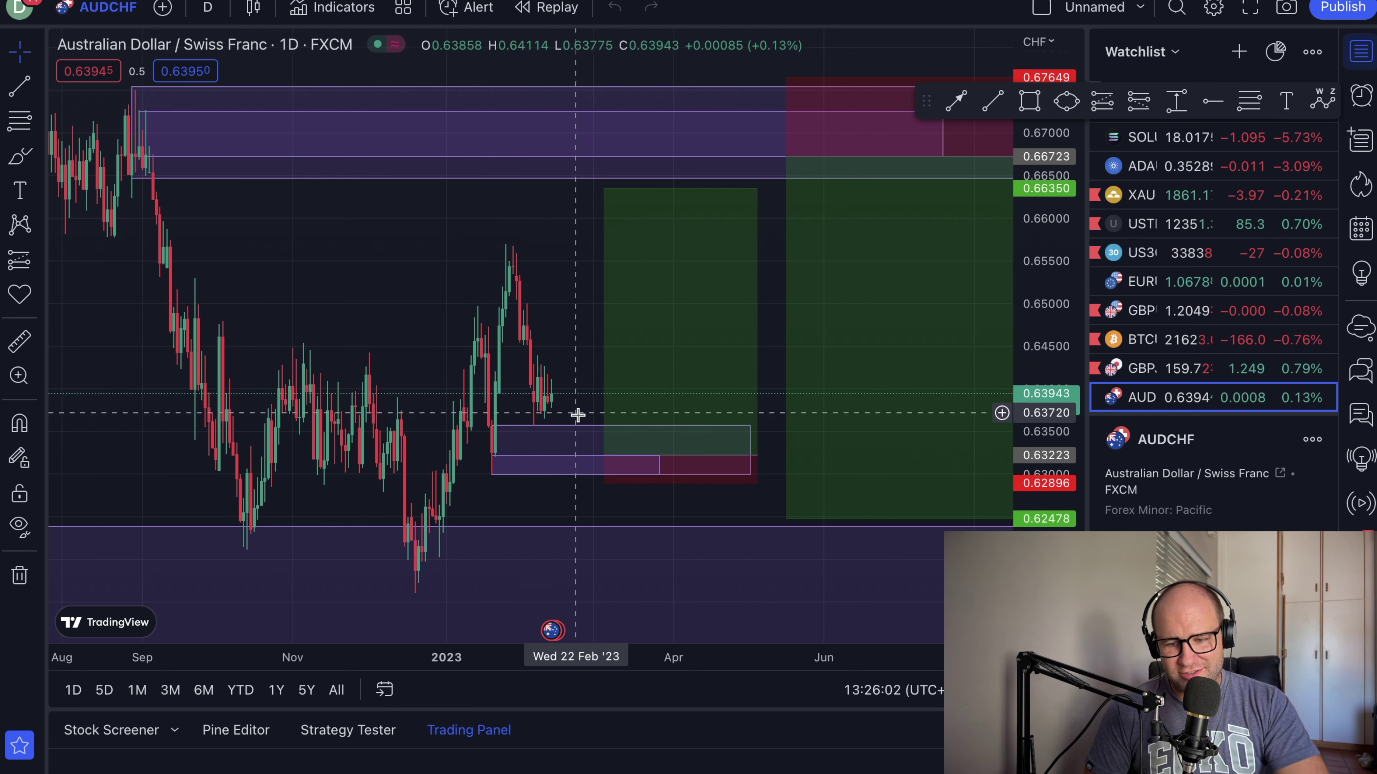
pyautogui.click(596, 464)
pyautogui.click(645, 467)
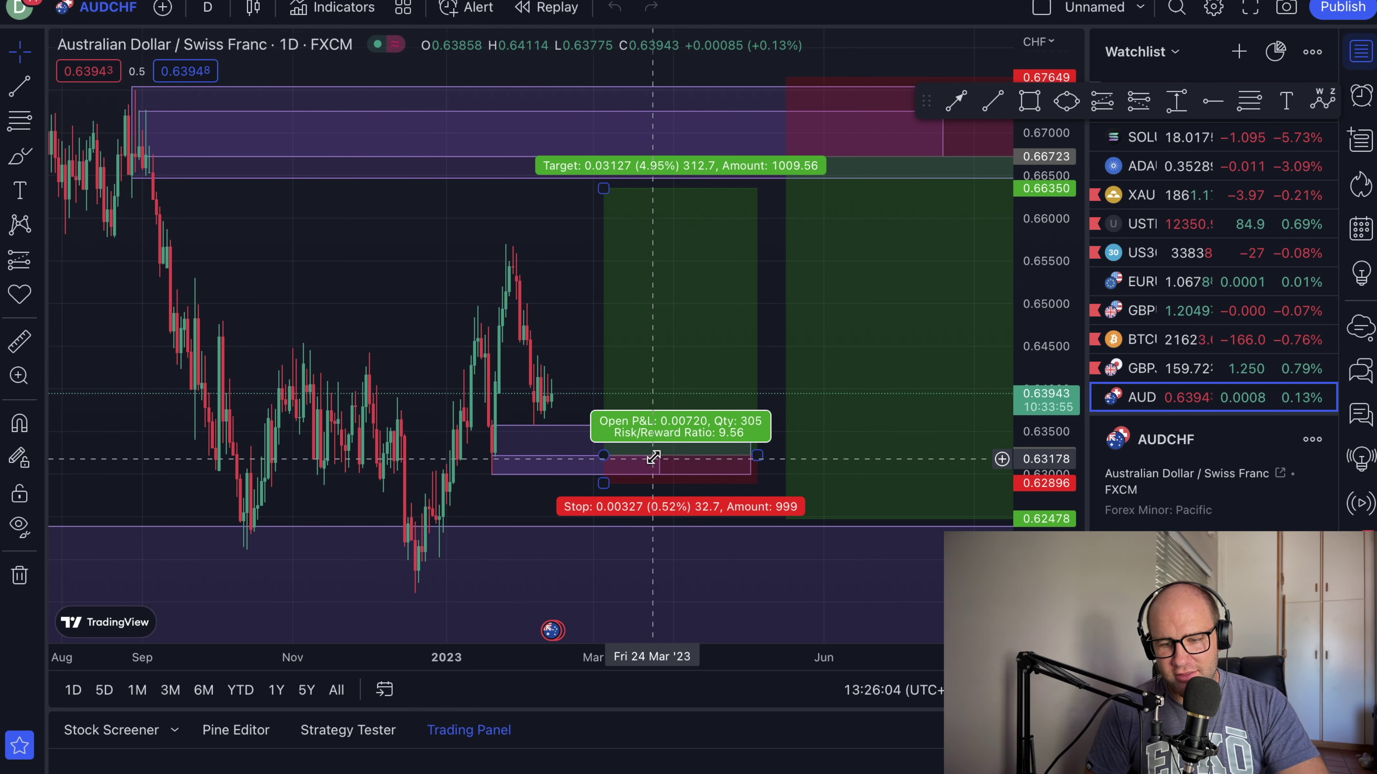
# - Inspect the large purple zone and the smaller and larger long positions on the right
pyautogui.click(627, 179)
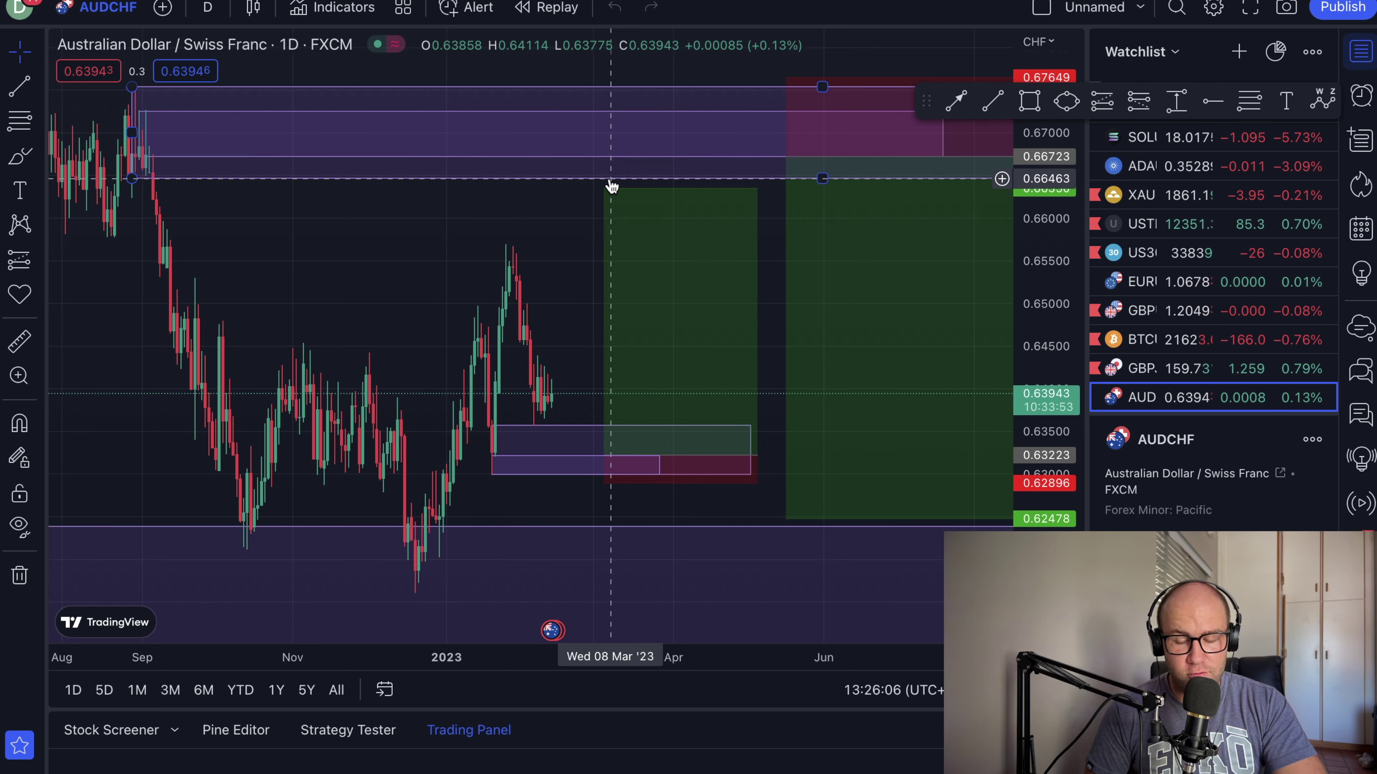
pyautogui.hscroll(3, 652, 215)
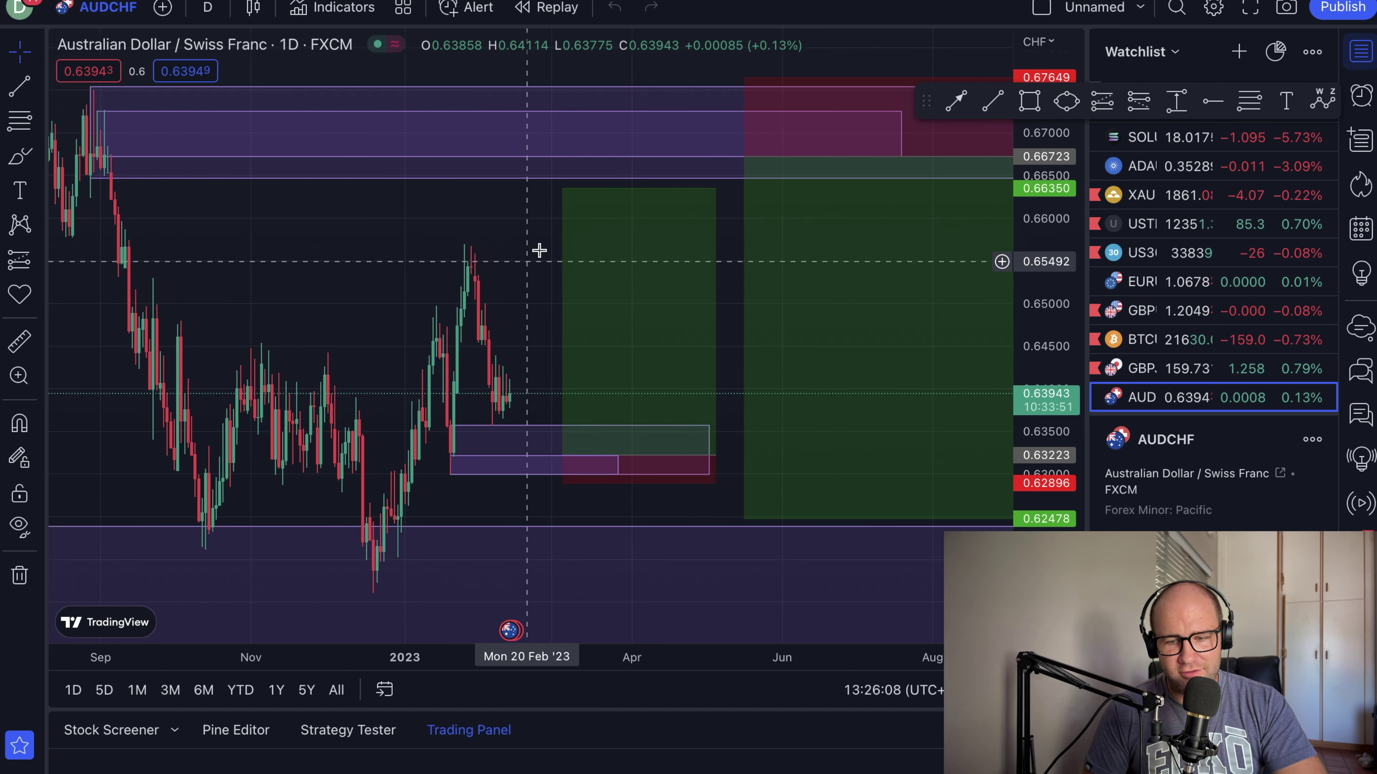
pyautogui.click(695, 307)
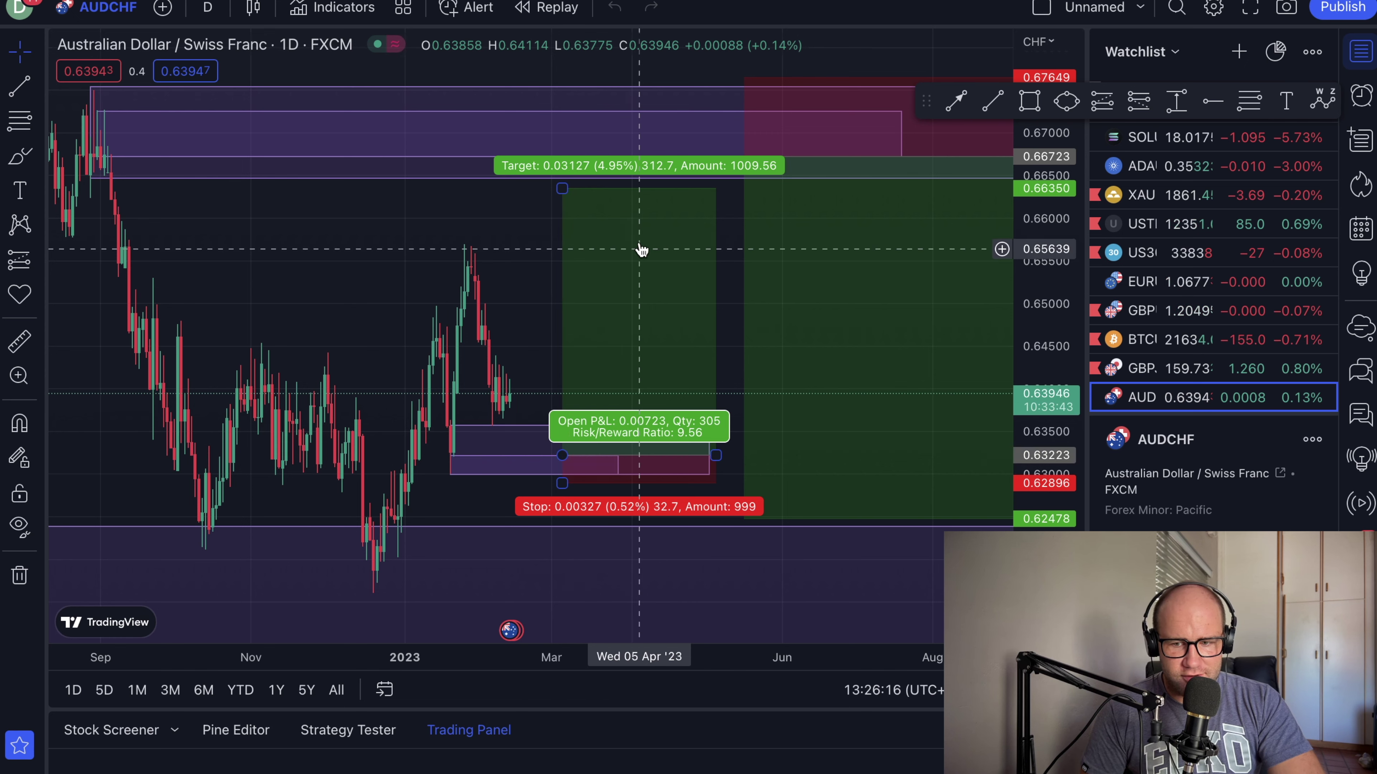
pyautogui.click(784, 176)
pyautogui.click(699, 536)
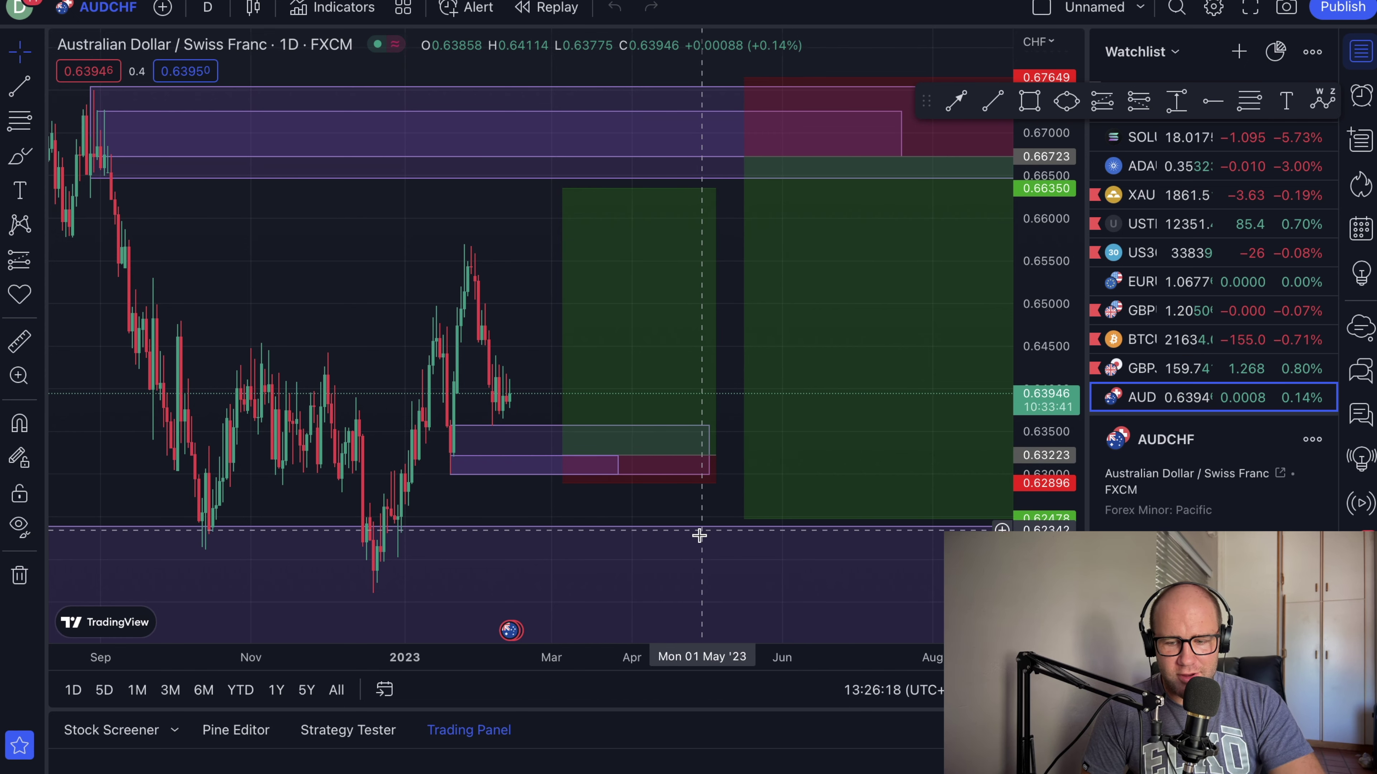
# - Reset the price scale to auto-fit and bring up the timeframe list
pyautogui.scroll(-5, 711, 580)
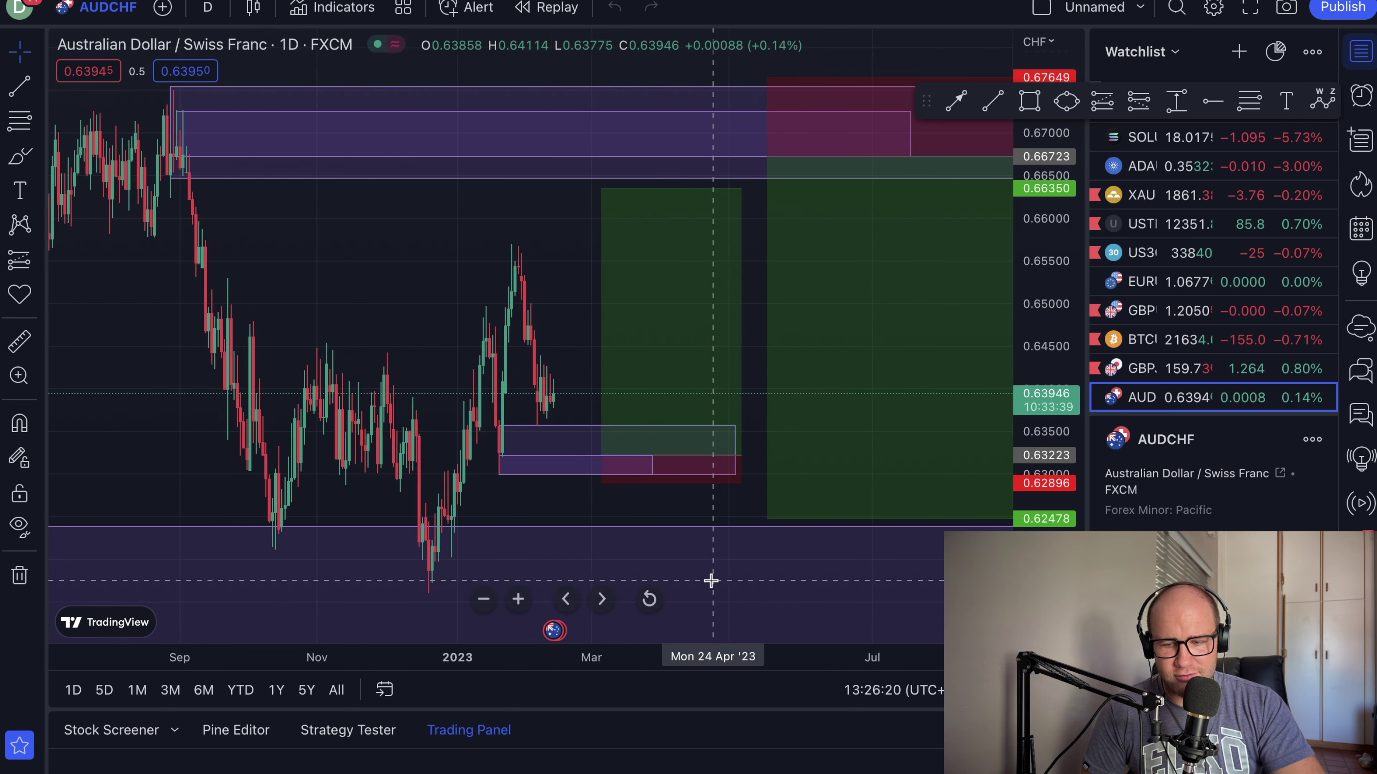
pyautogui.moveTo(1040, 477); pyautogui.dragTo(1040, 515)
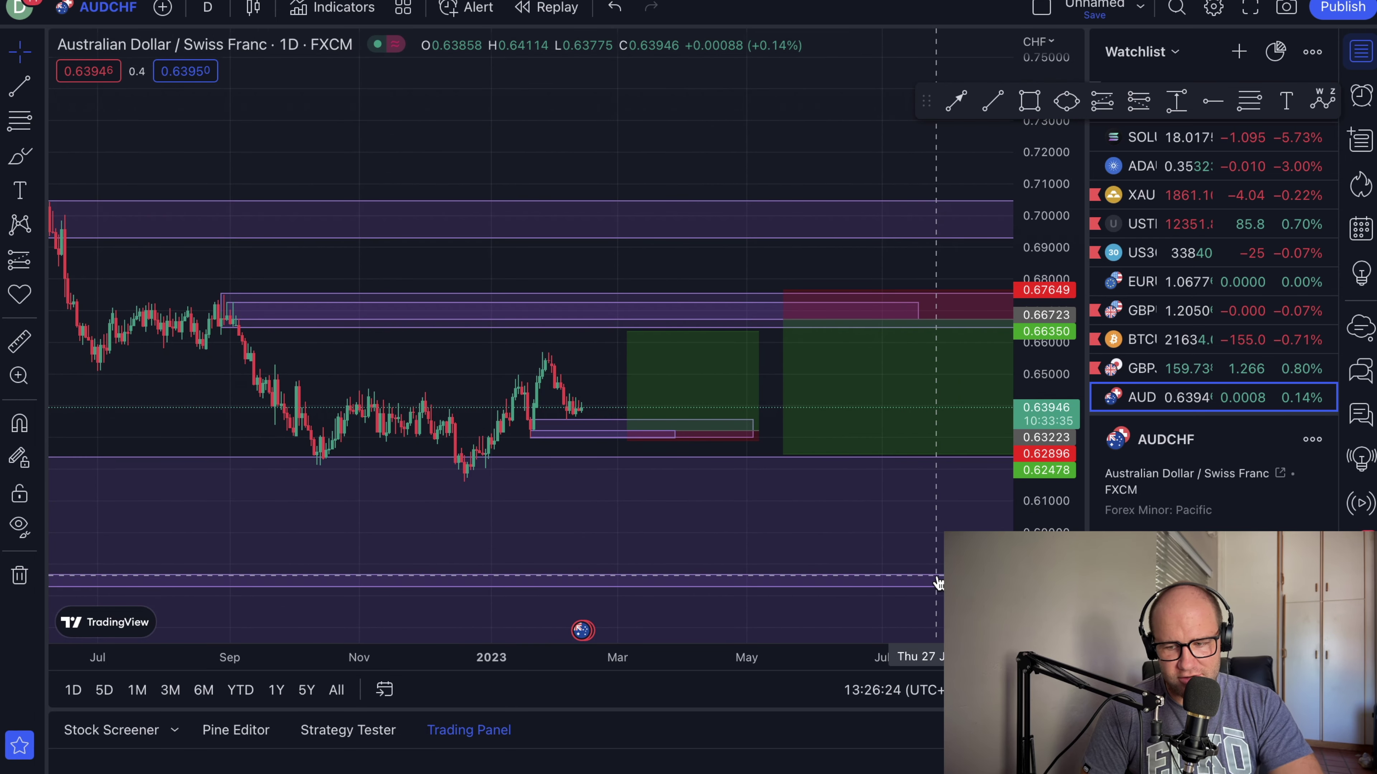
pyautogui.doubleClick(1043, 488)
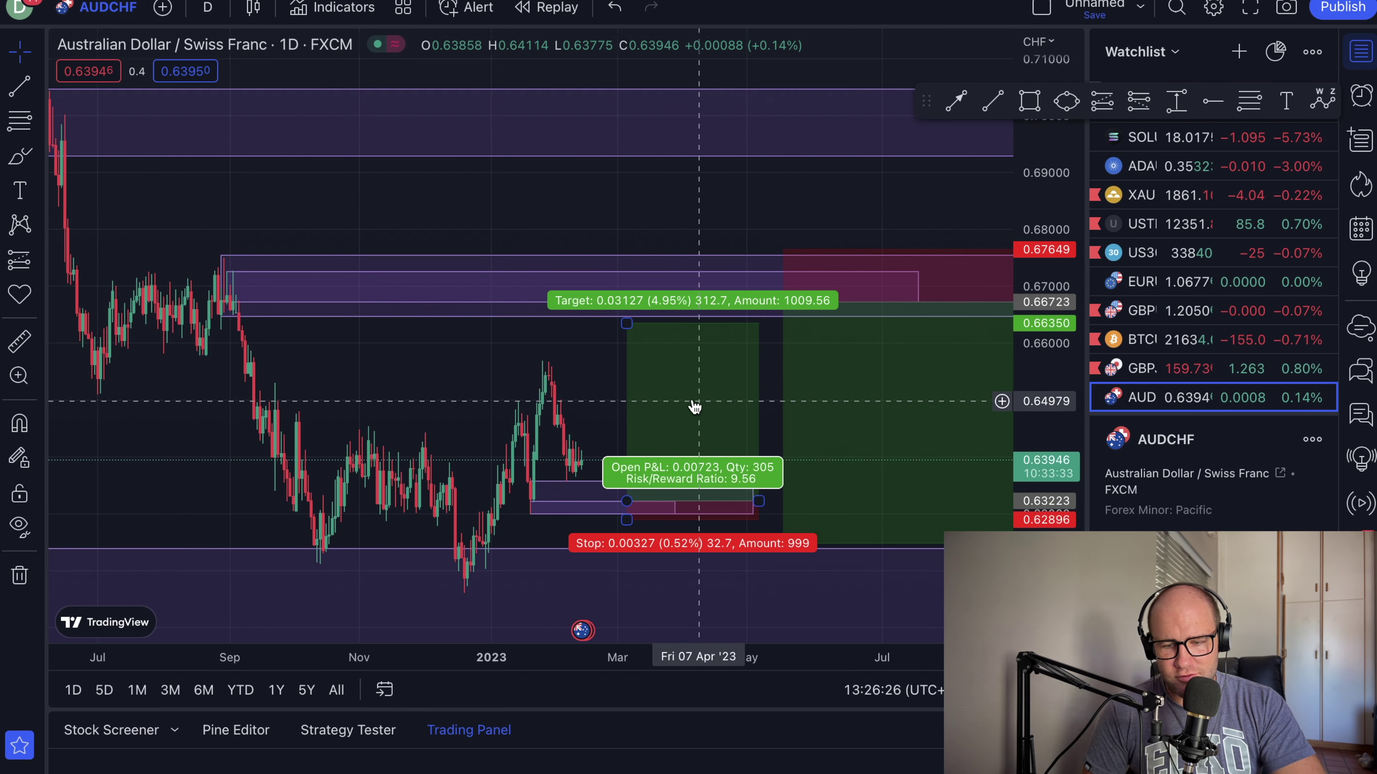
pyautogui.scroll(3, 602, 380)
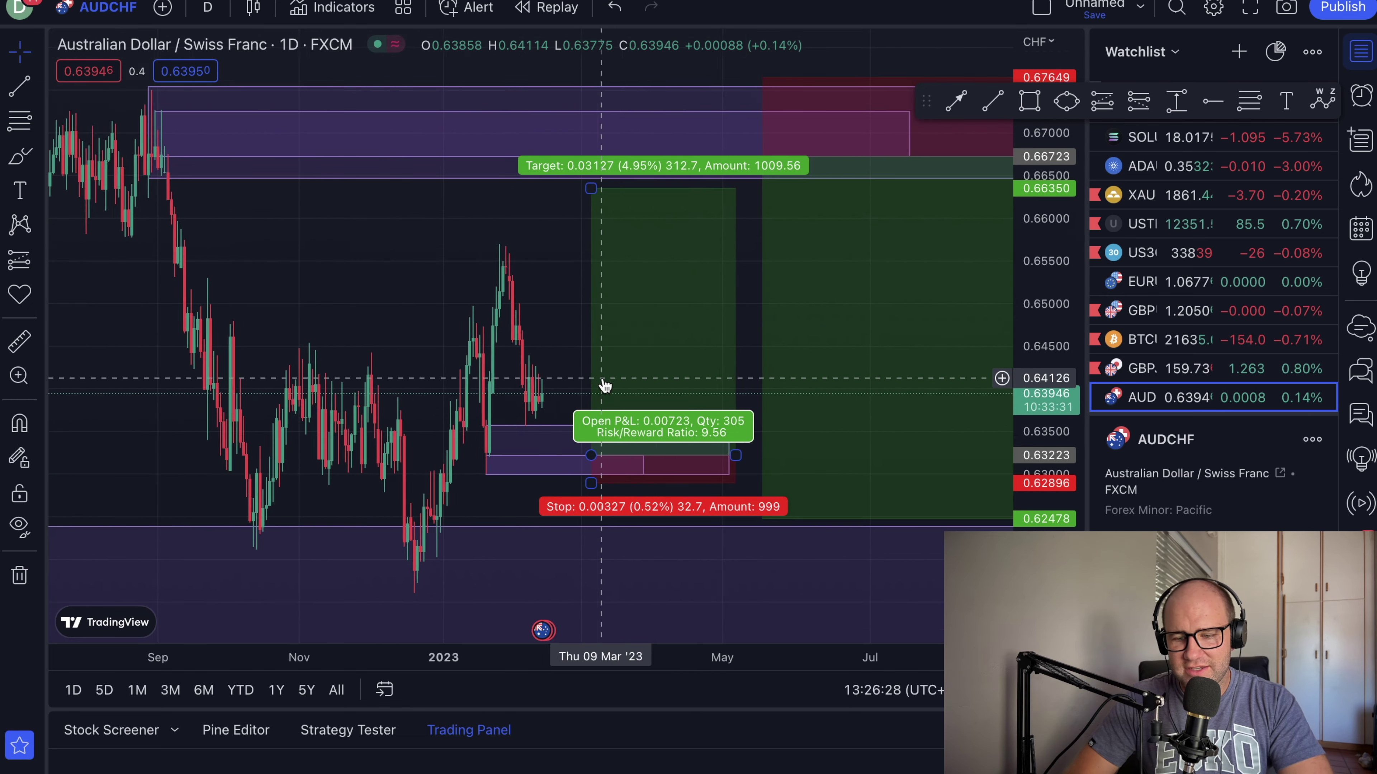
pyautogui.click(207, 7)
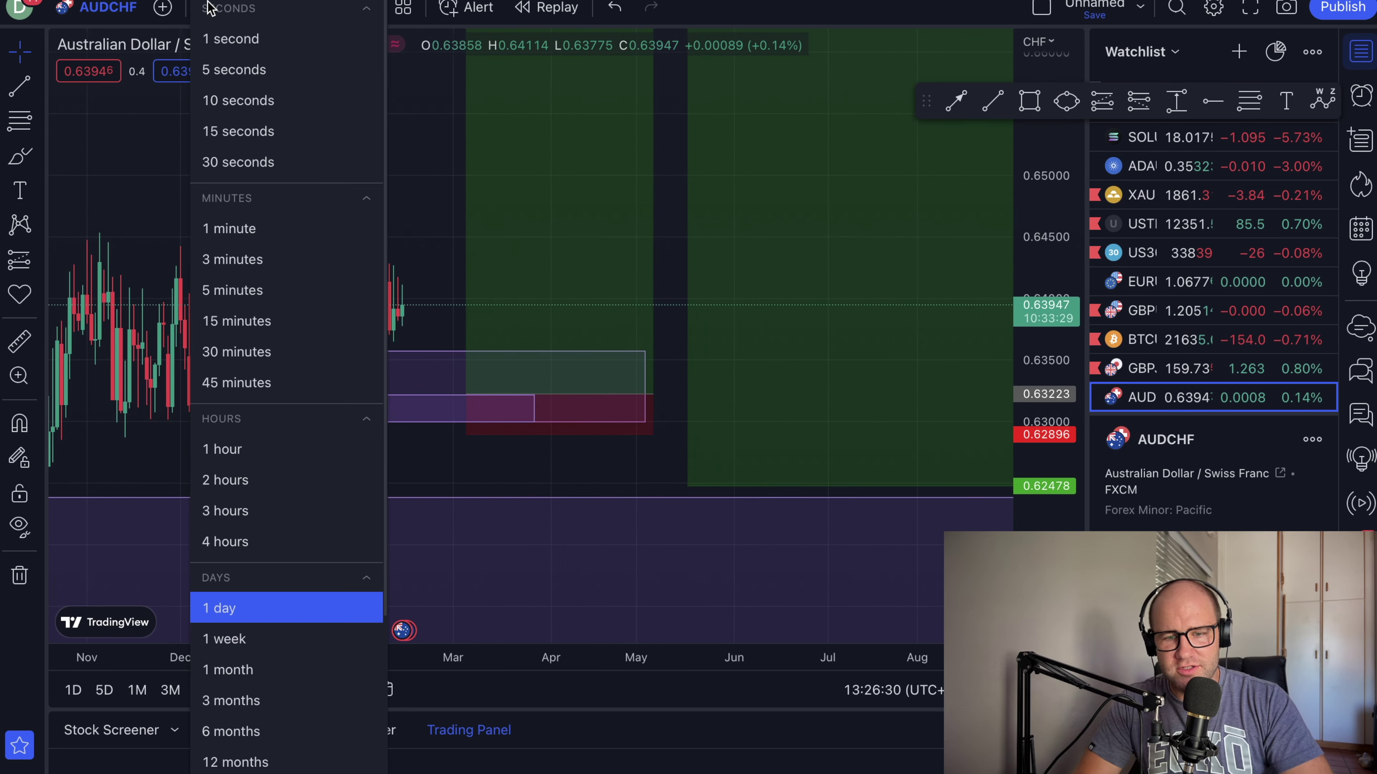
# - Put AUDCHF on 1-hour candles and scroll through the 0.638–0.643 range since early February
pyautogui.click(282, 461)
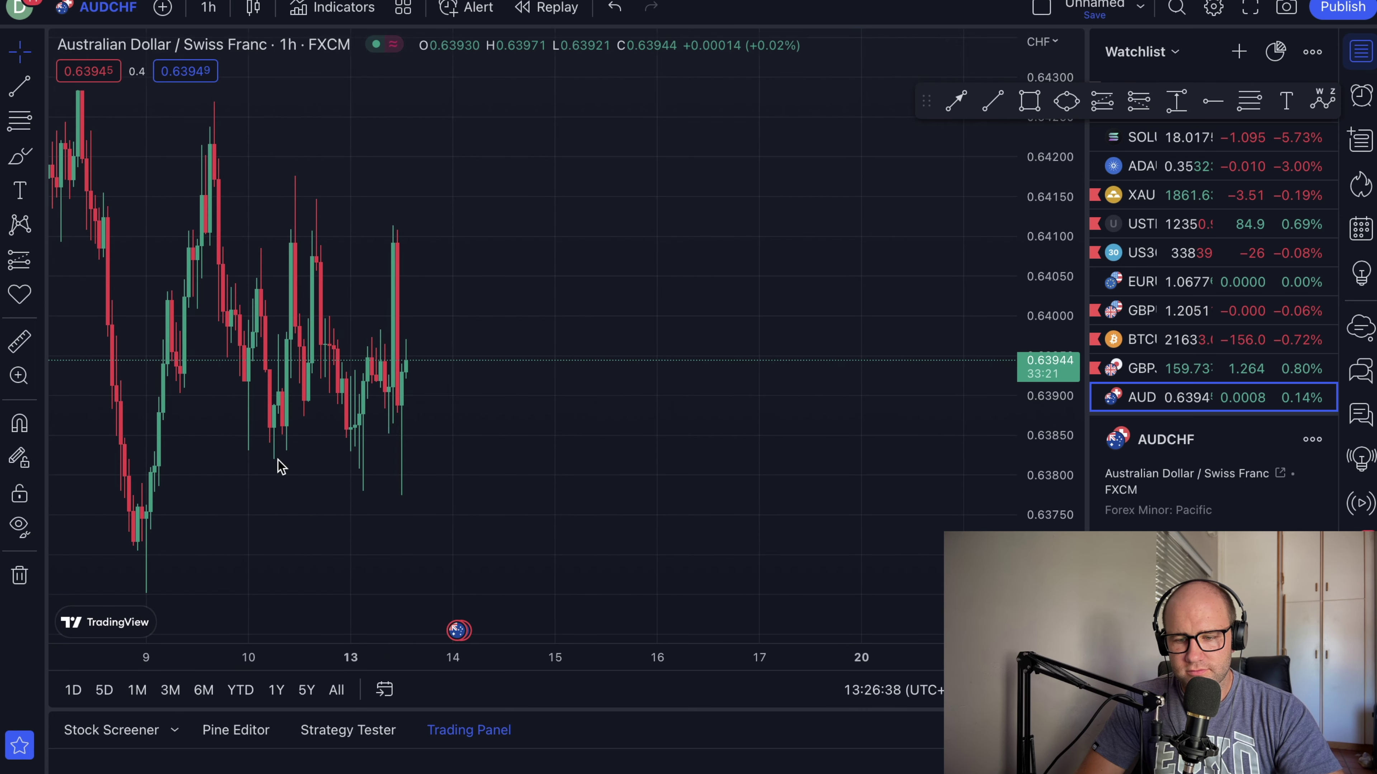
pyautogui.hscroll(-3, 338, 434)
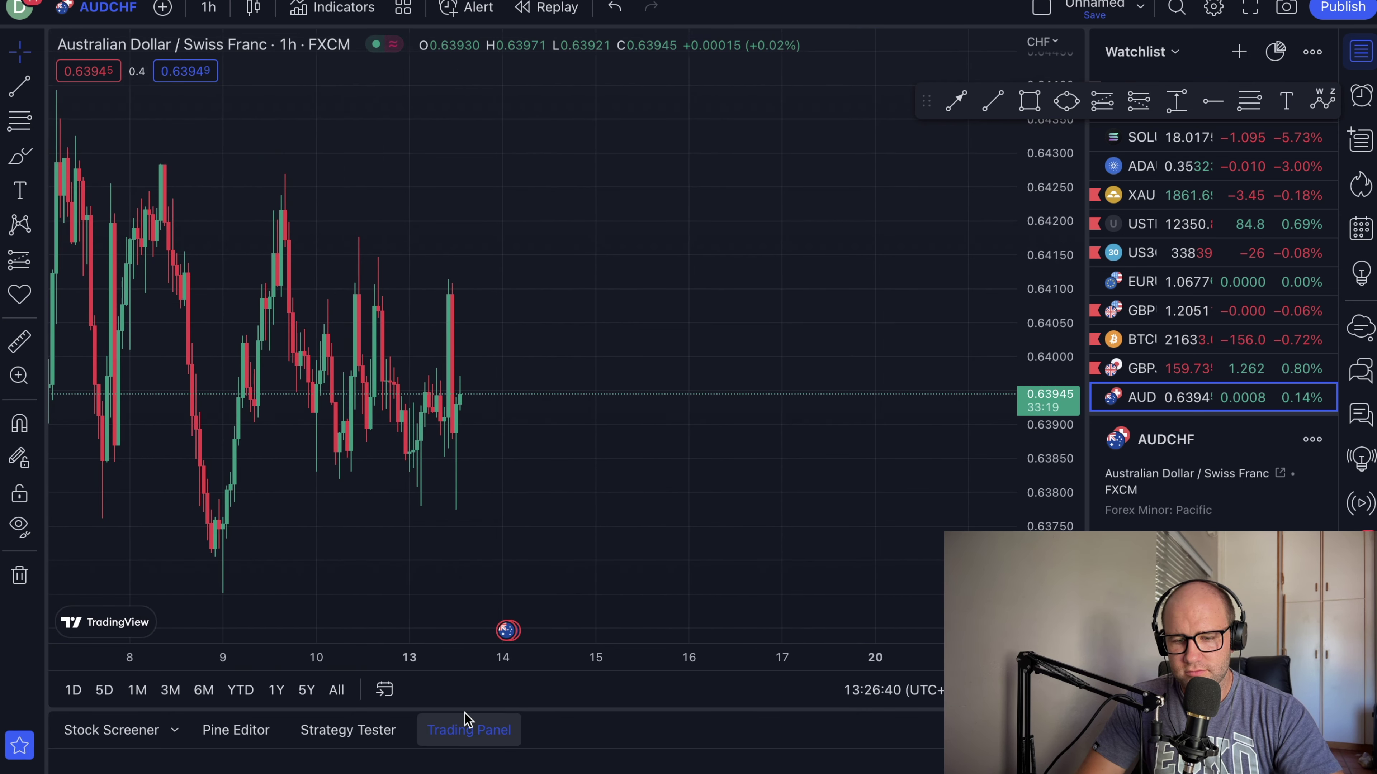
pyautogui.scroll(-5, 468, 508)
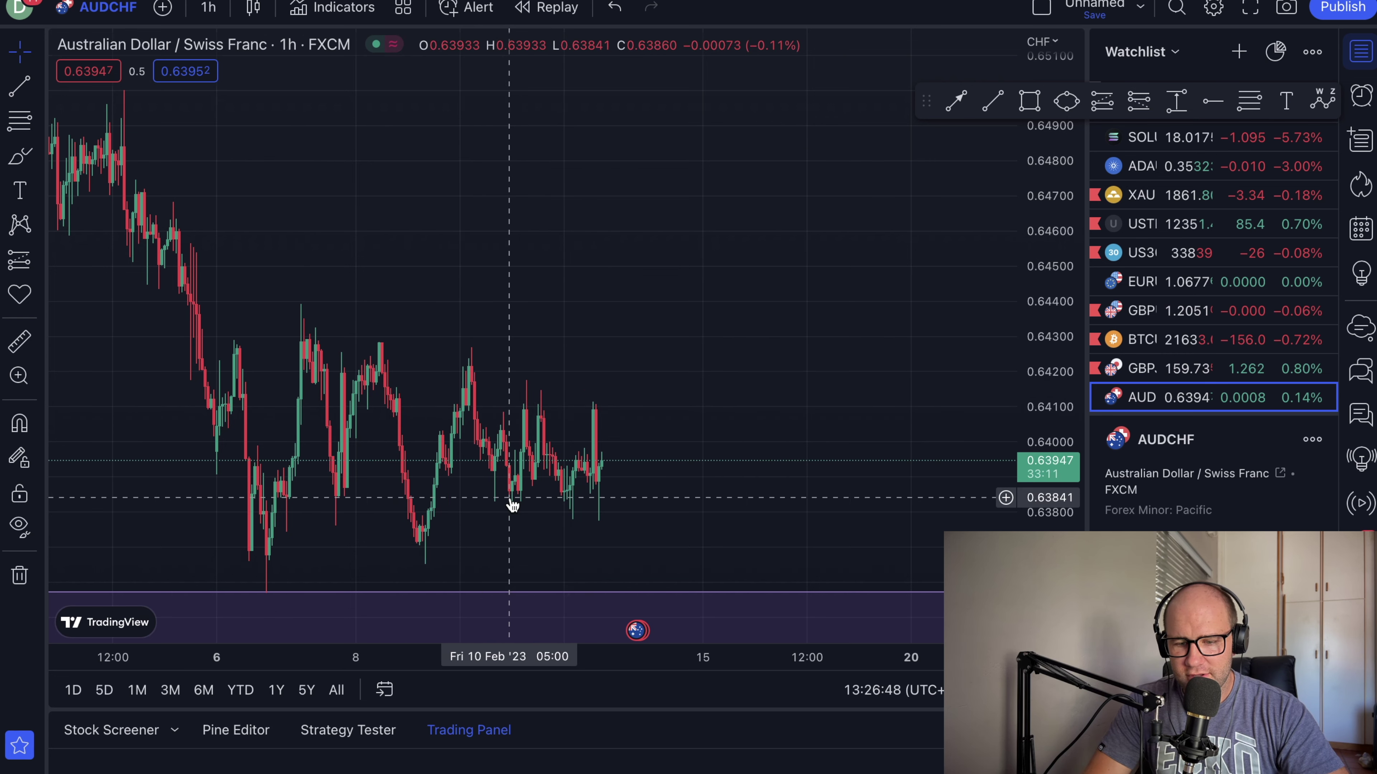
pyautogui.hscroll(-5, 510, 504)
pyautogui.hscroll(-4, 510, 504)
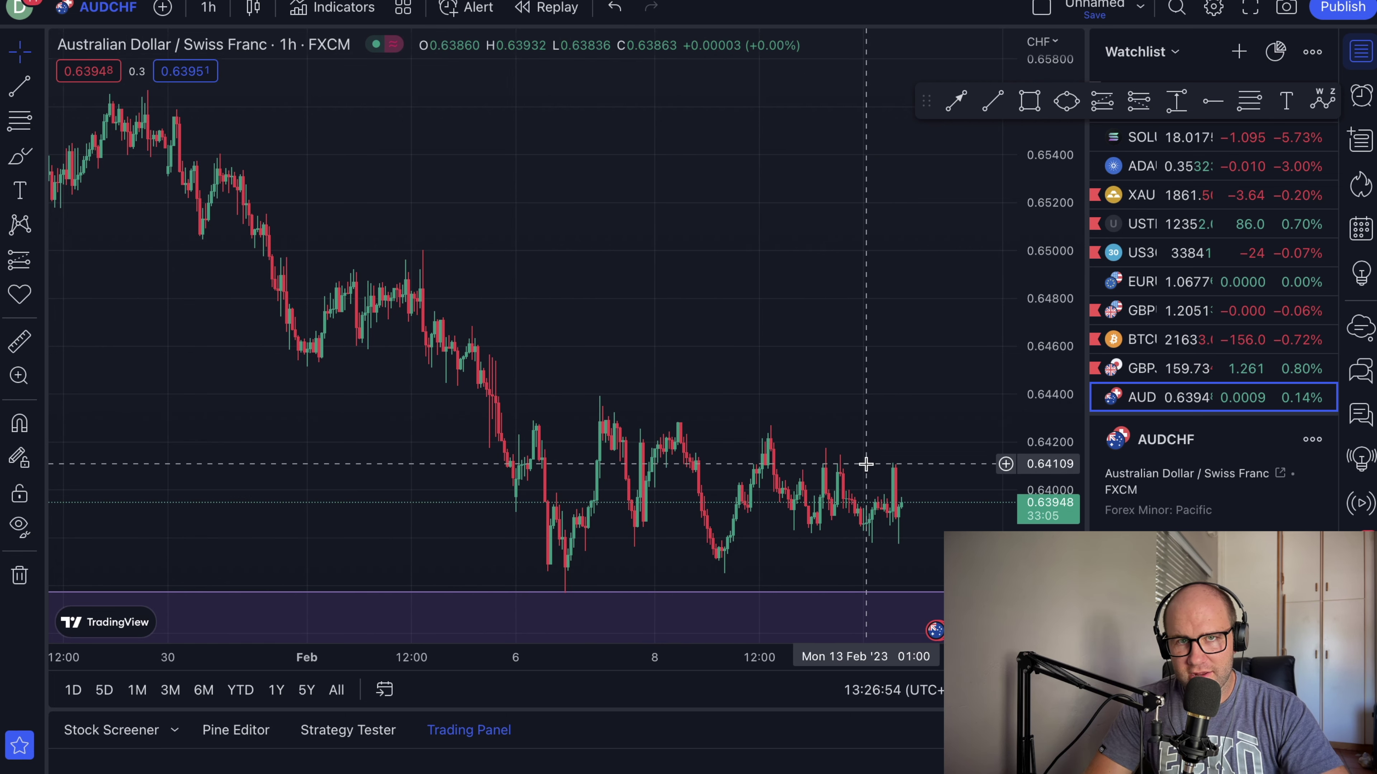
pyautogui.hscroll(5, 883, 474)
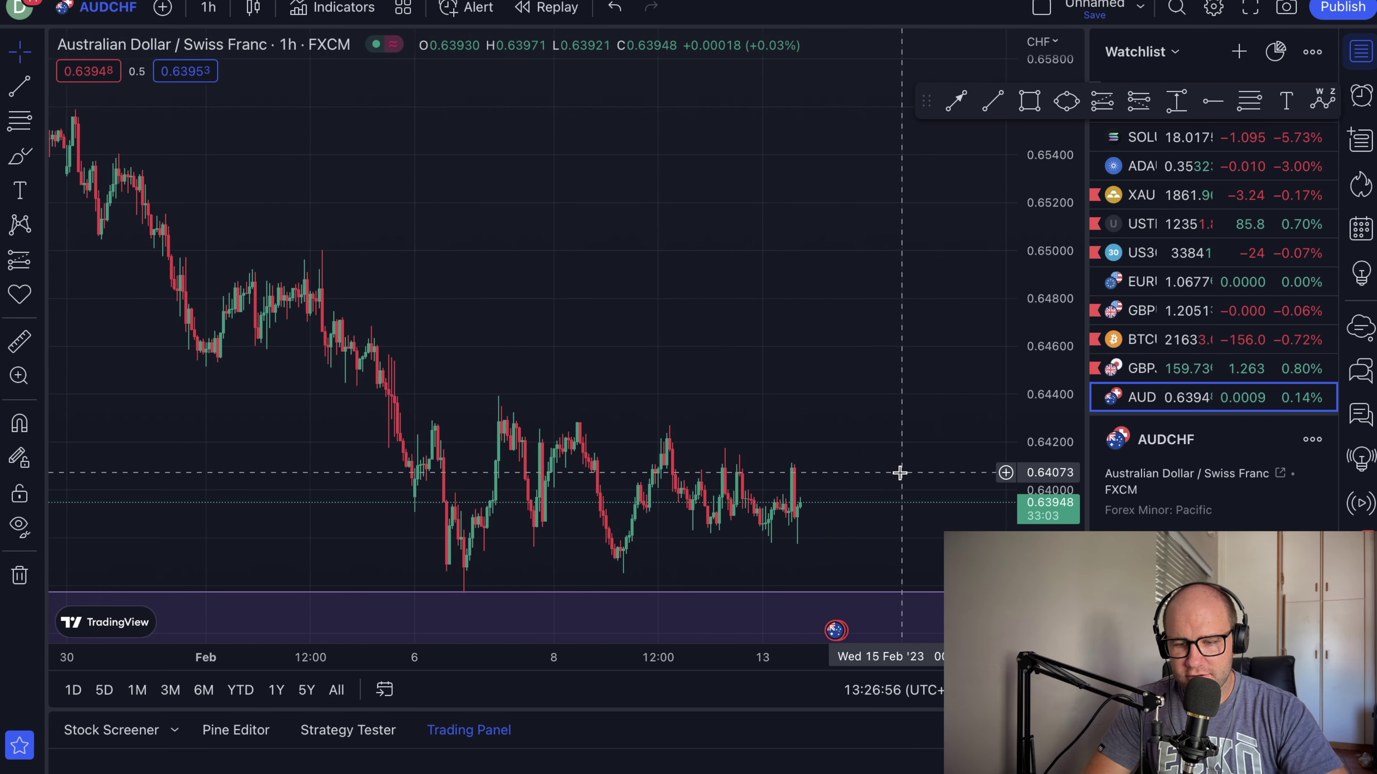
pyautogui.hscroll(2, 901, 480)
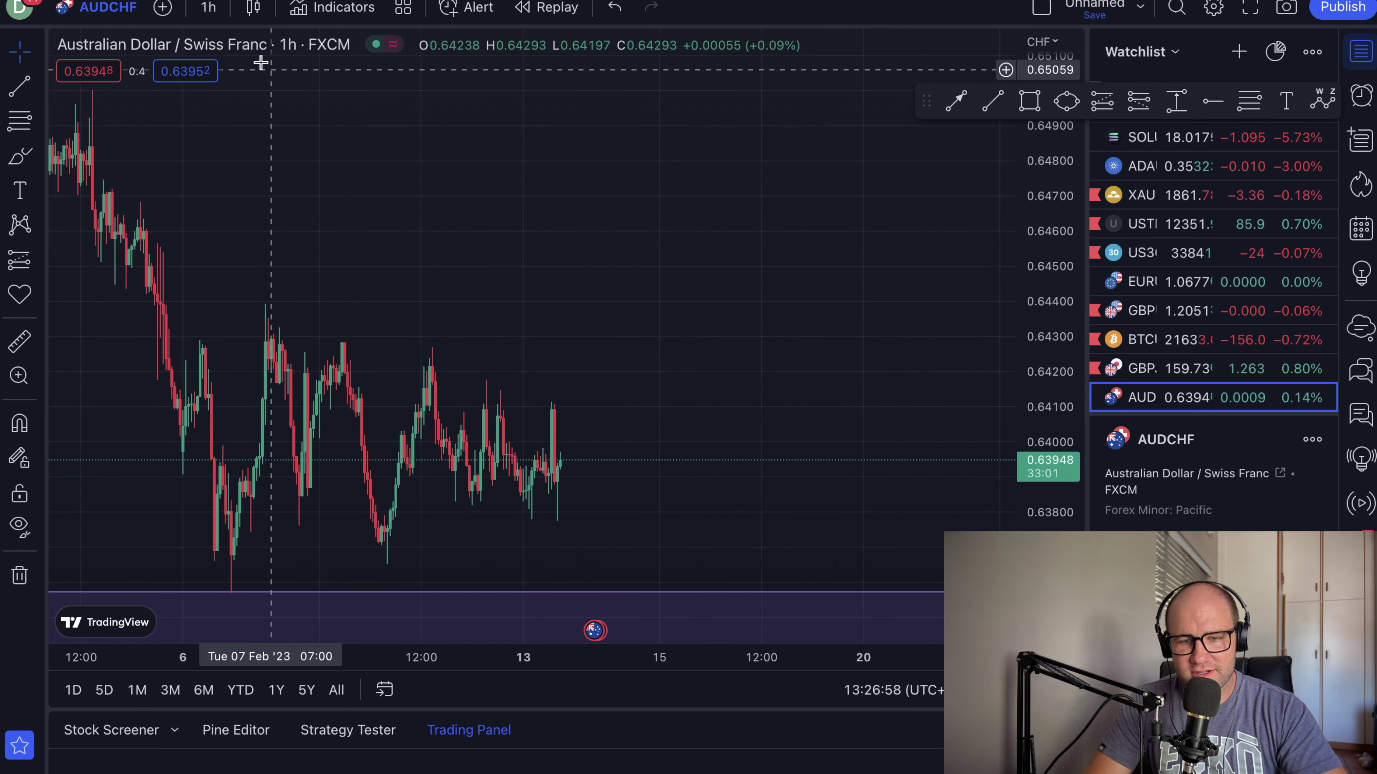
pyautogui.click(209, 7)
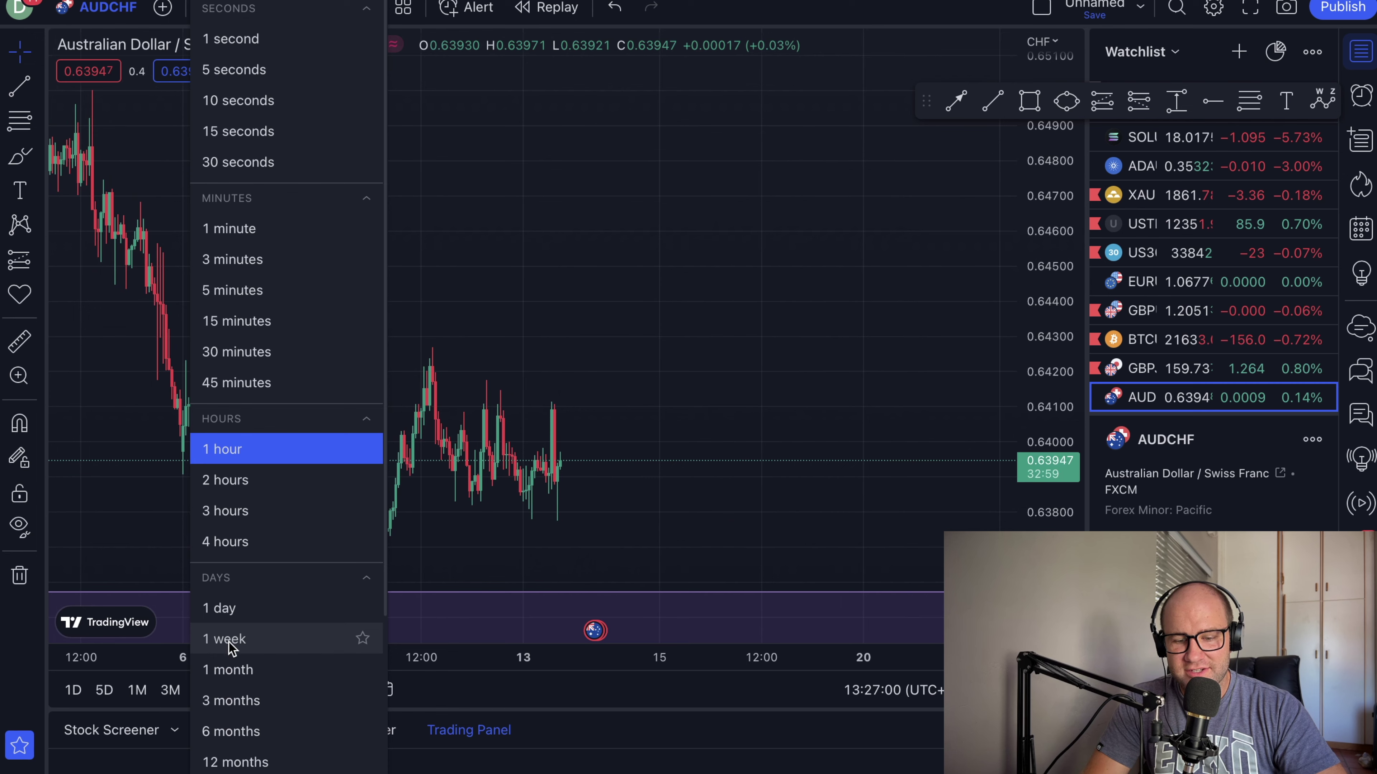
# - Return AUDCHF to the 1-day timeframe, then load EURUSD from the watchlist
pyautogui.click(224, 616)
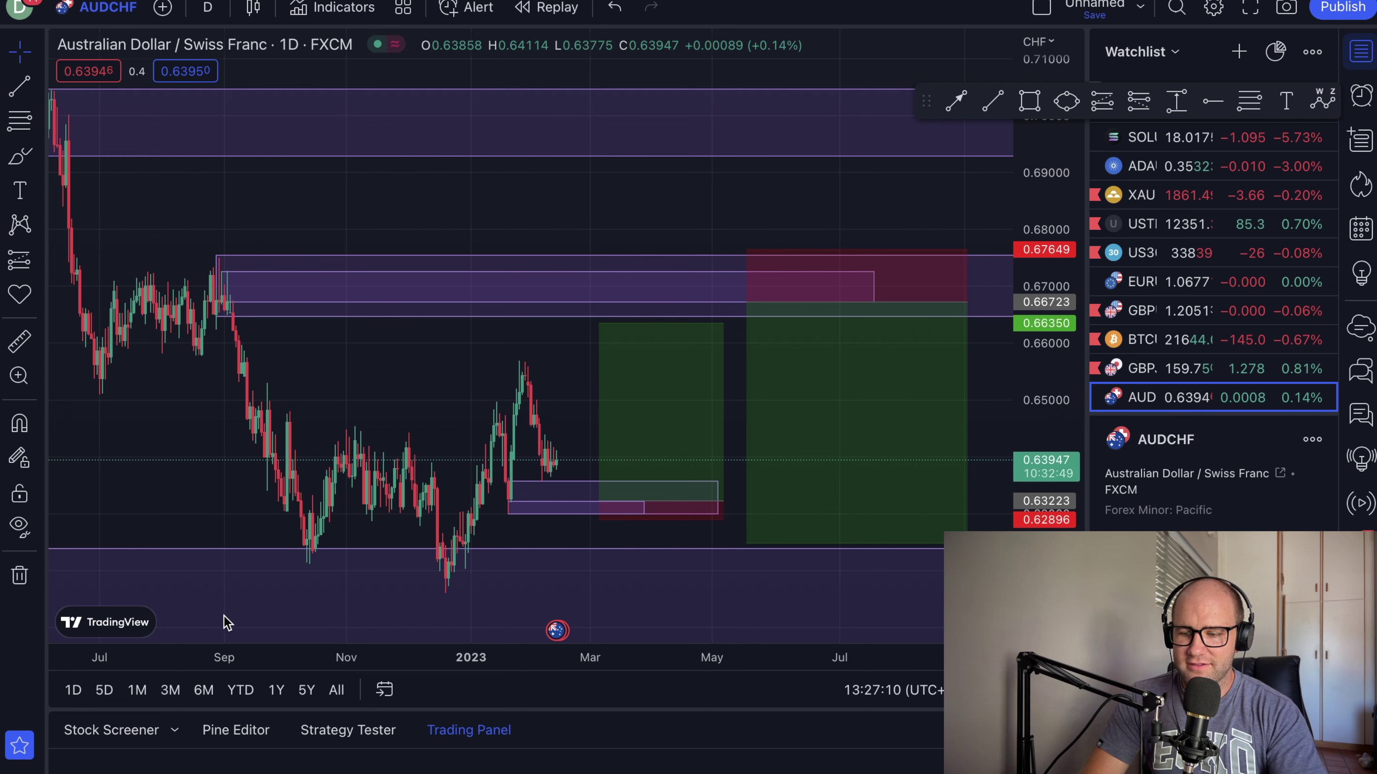
pyautogui.moveTo(782, 384)
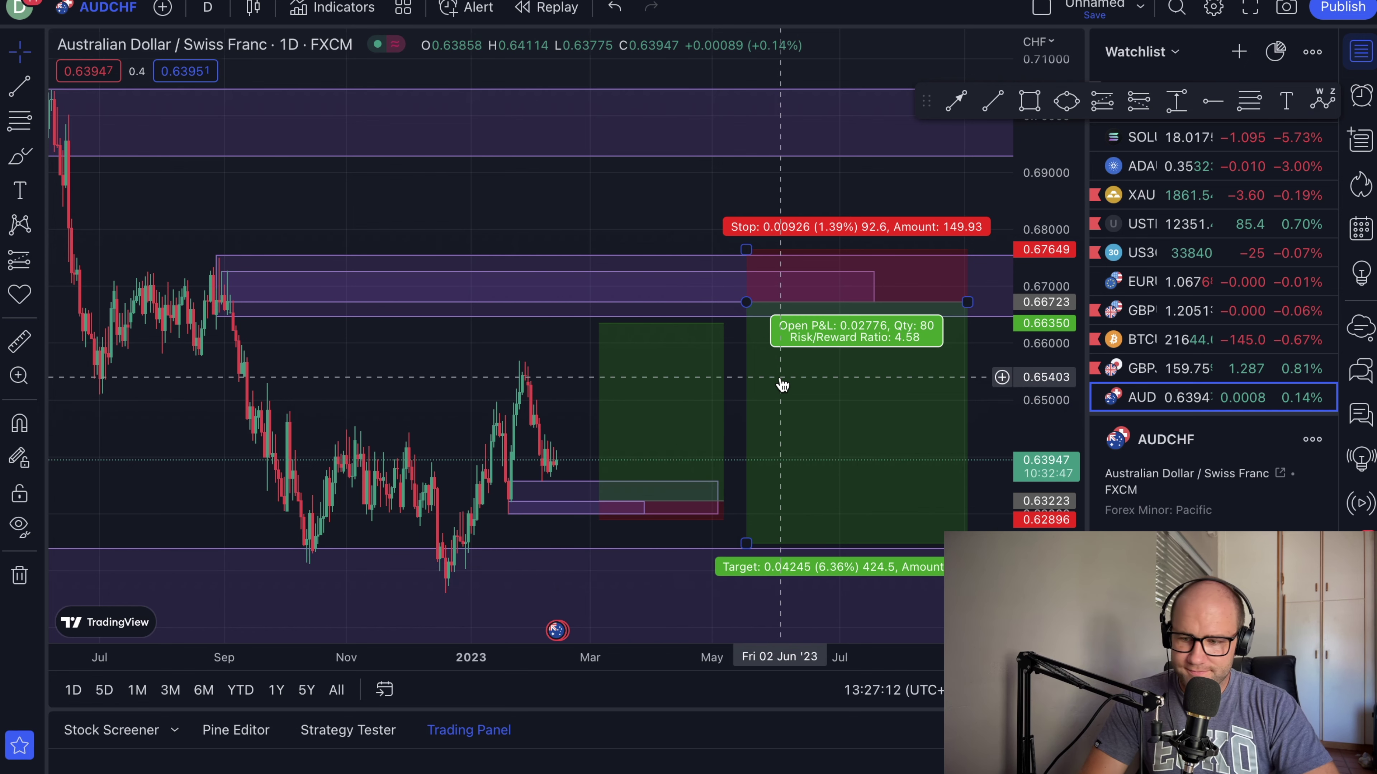
pyautogui.click(1145, 282)
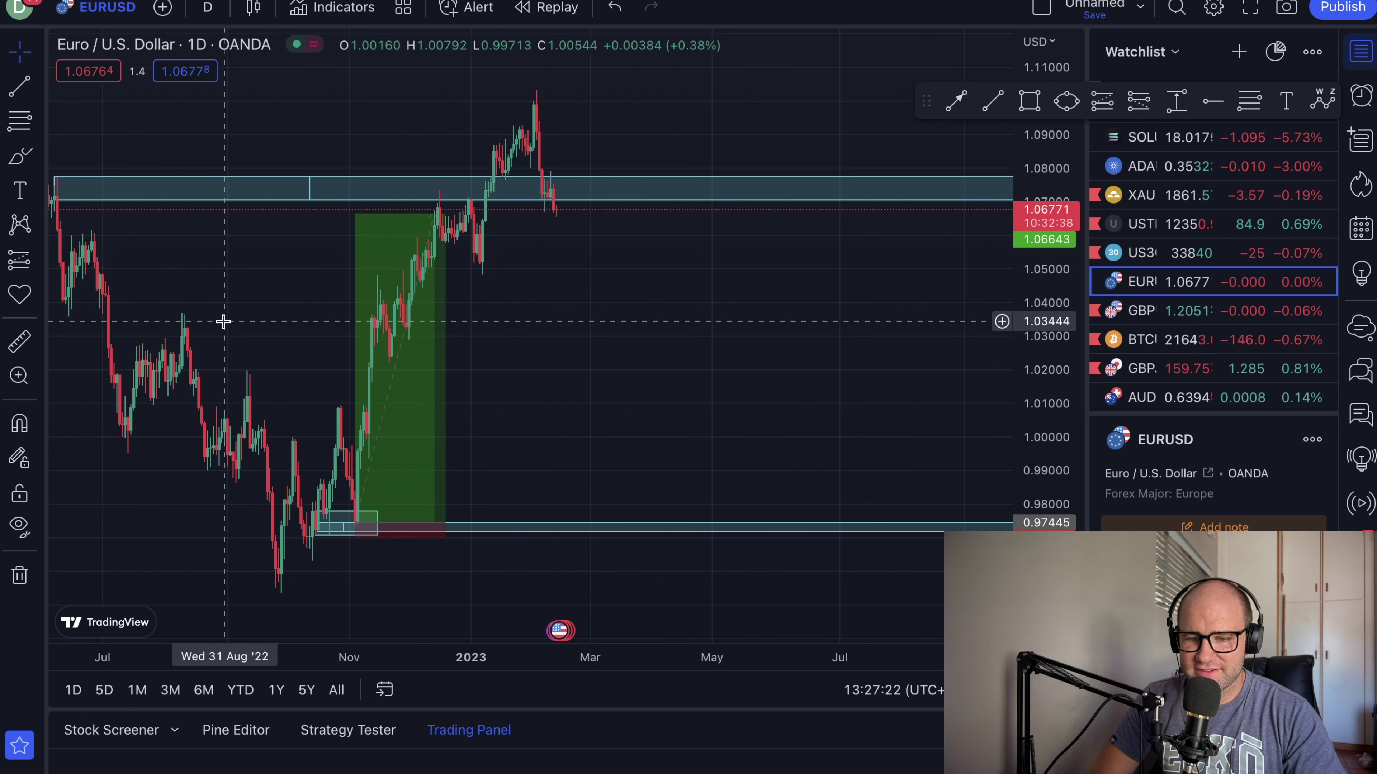
# - Untick Extend right on the 1.0705–1.0774 zone and end it around mid-January 2023
pyautogui.hscroll(-5, 221, 321)
pyautogui.hscroll(8, 225, 327)
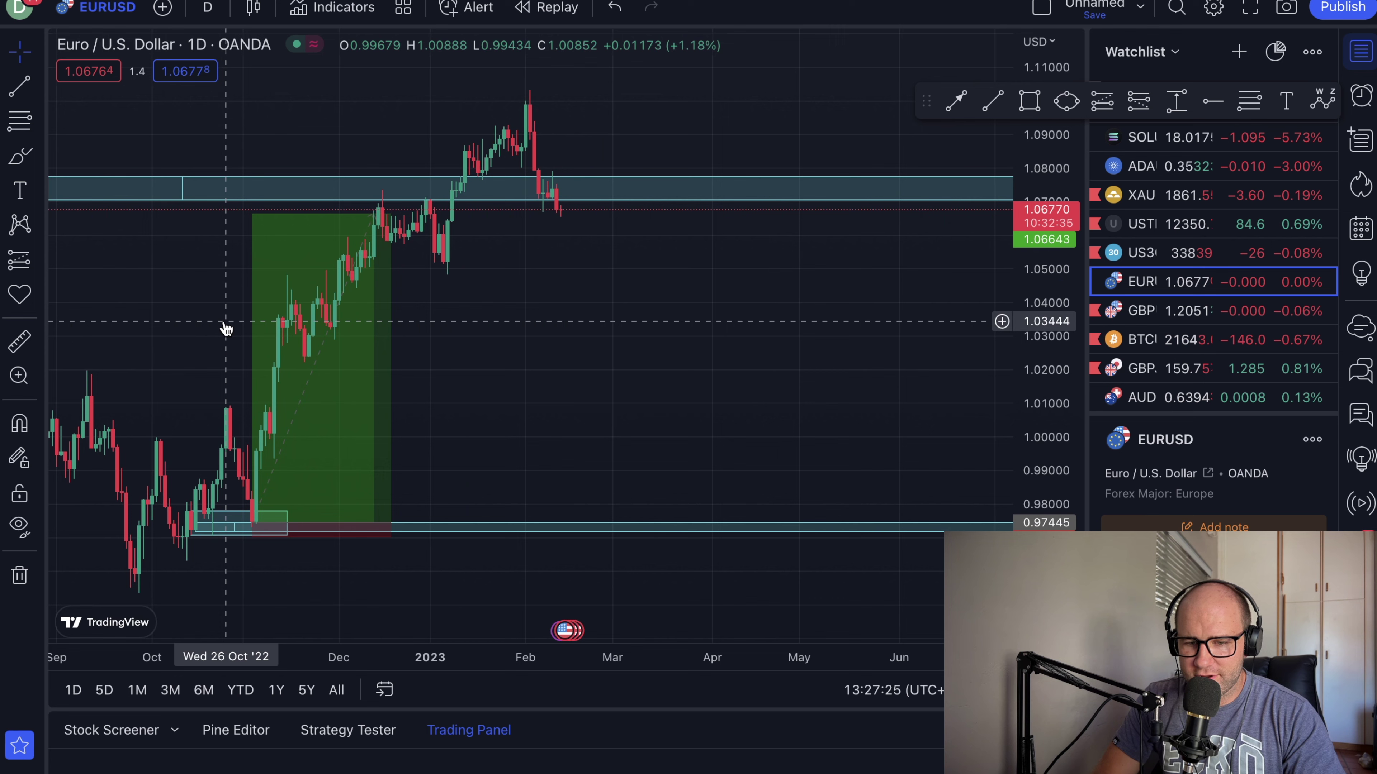
pyautogui.click(183, 192)
pyautogui.rightClick(184, 193)
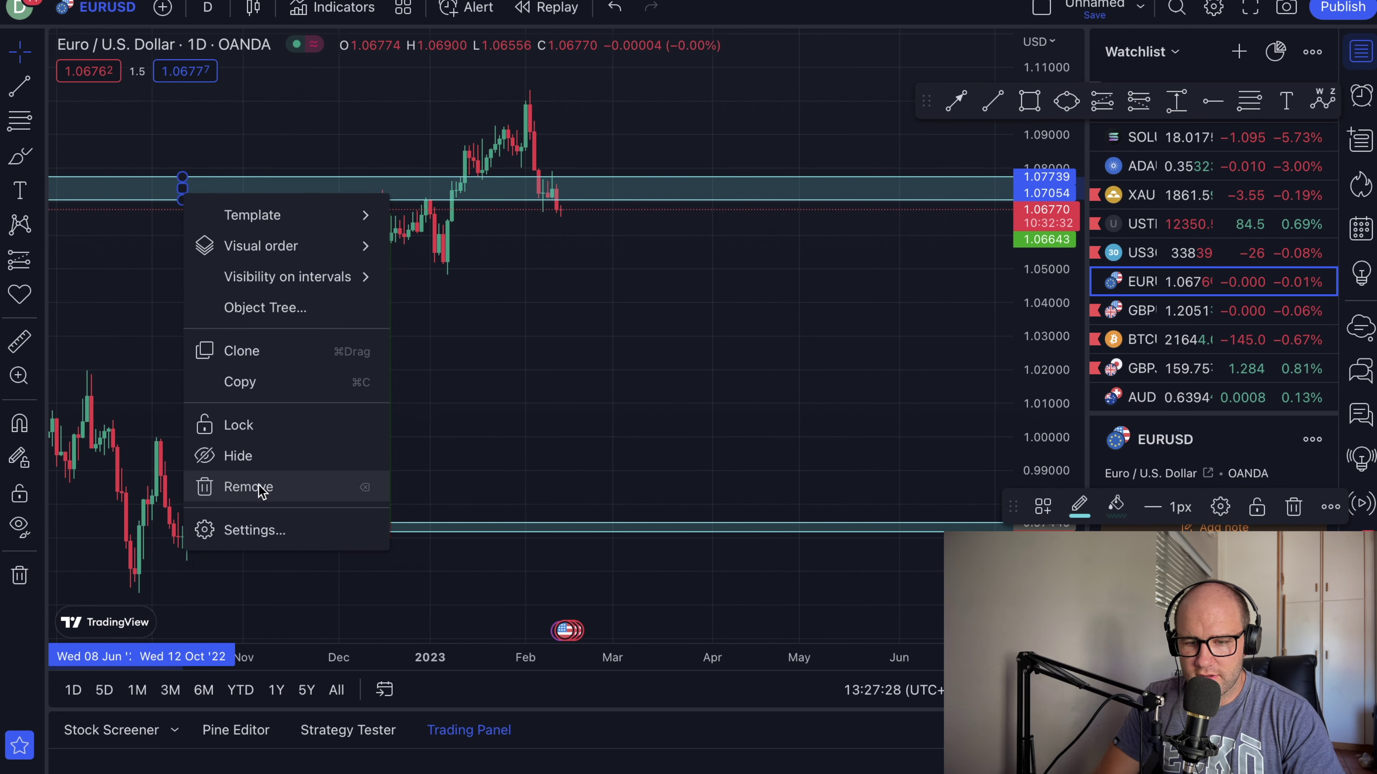
pyautogui.click(246, 530)
pyautogui.click(558, 310)
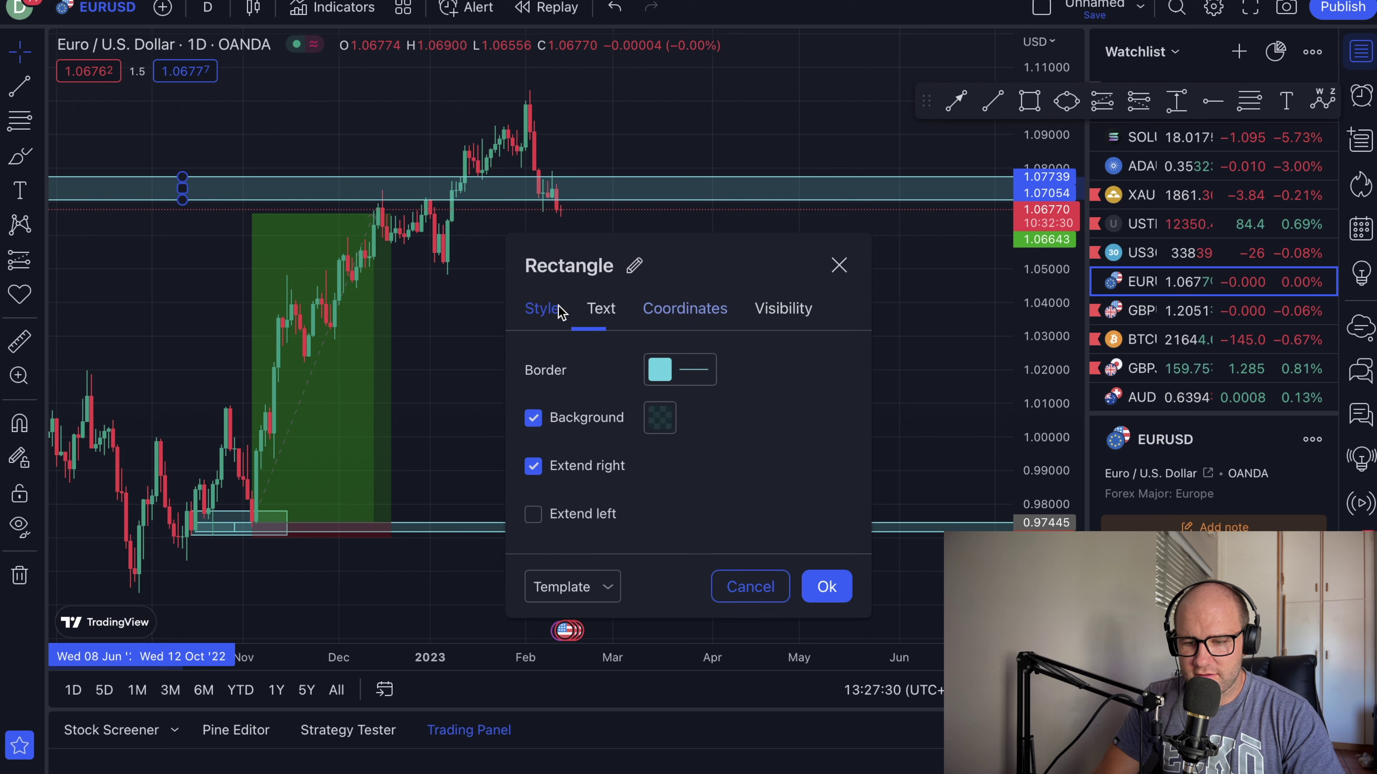
pyautogui.click(533, 465)
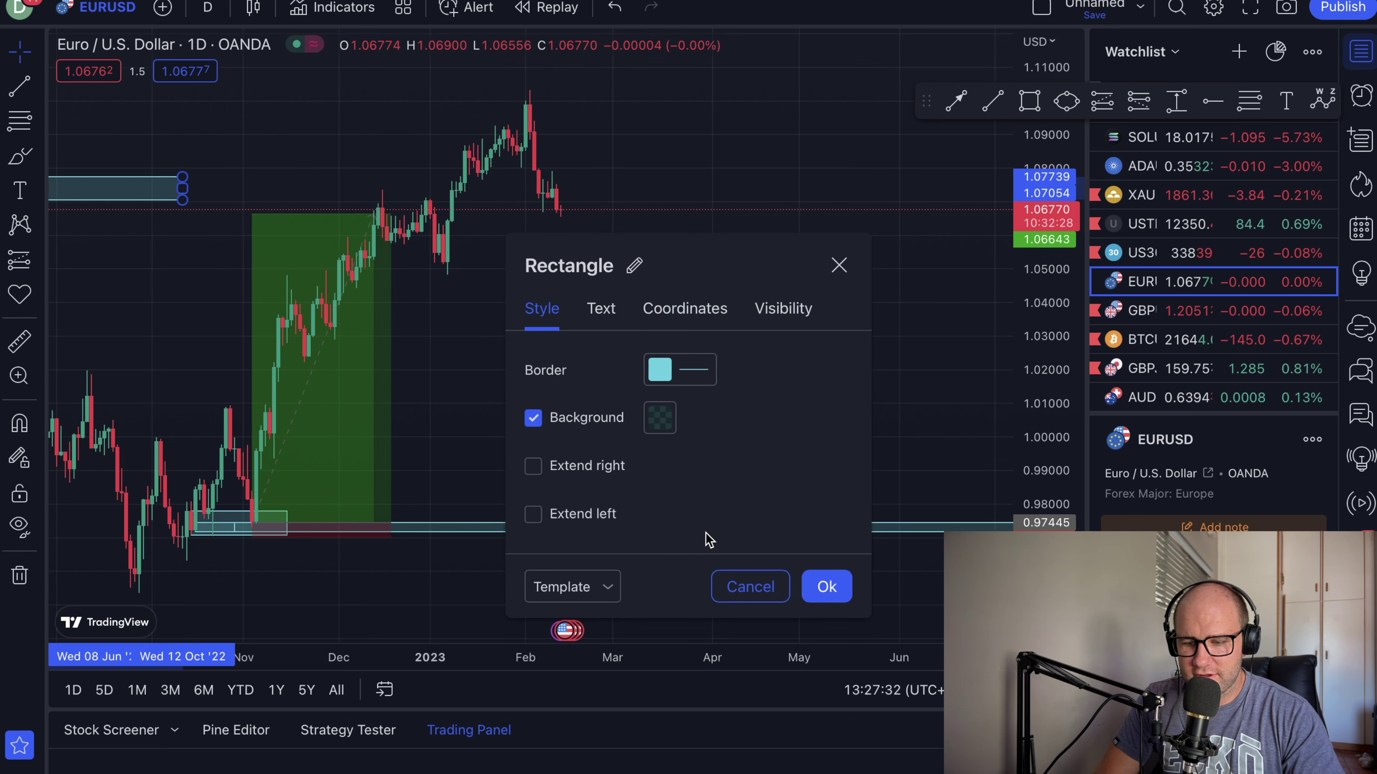
pyautogui.click(825, 584)
pyautogui.moveTo(182, 189); pyautogui.dragTo(469, 188)
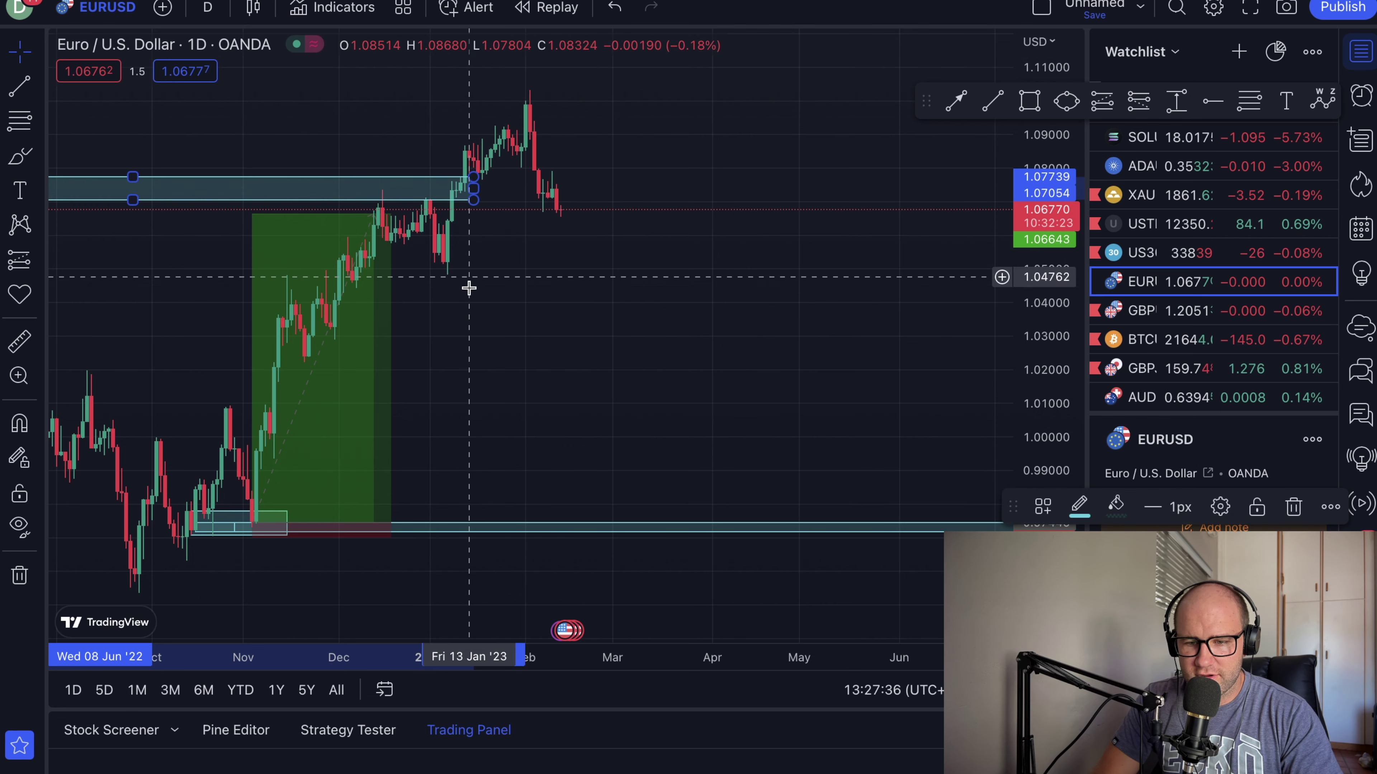
# - Deselect the zone and put EURUSD on 4-hour candles, scrolling back to early February
pyautogui.click(467, 328)
pyautogui.scroll(5, 467, 328)
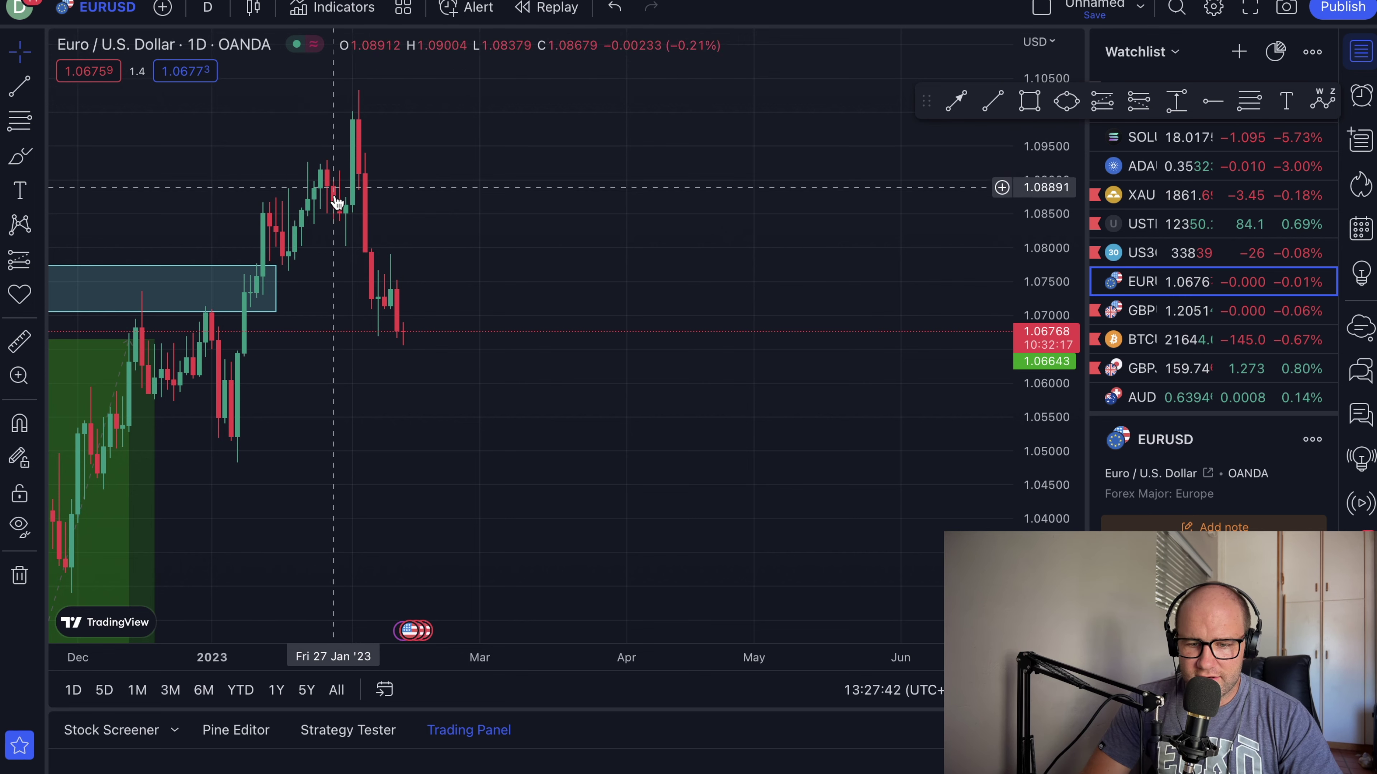
pyautogui.hscroll(5, 389, 304)
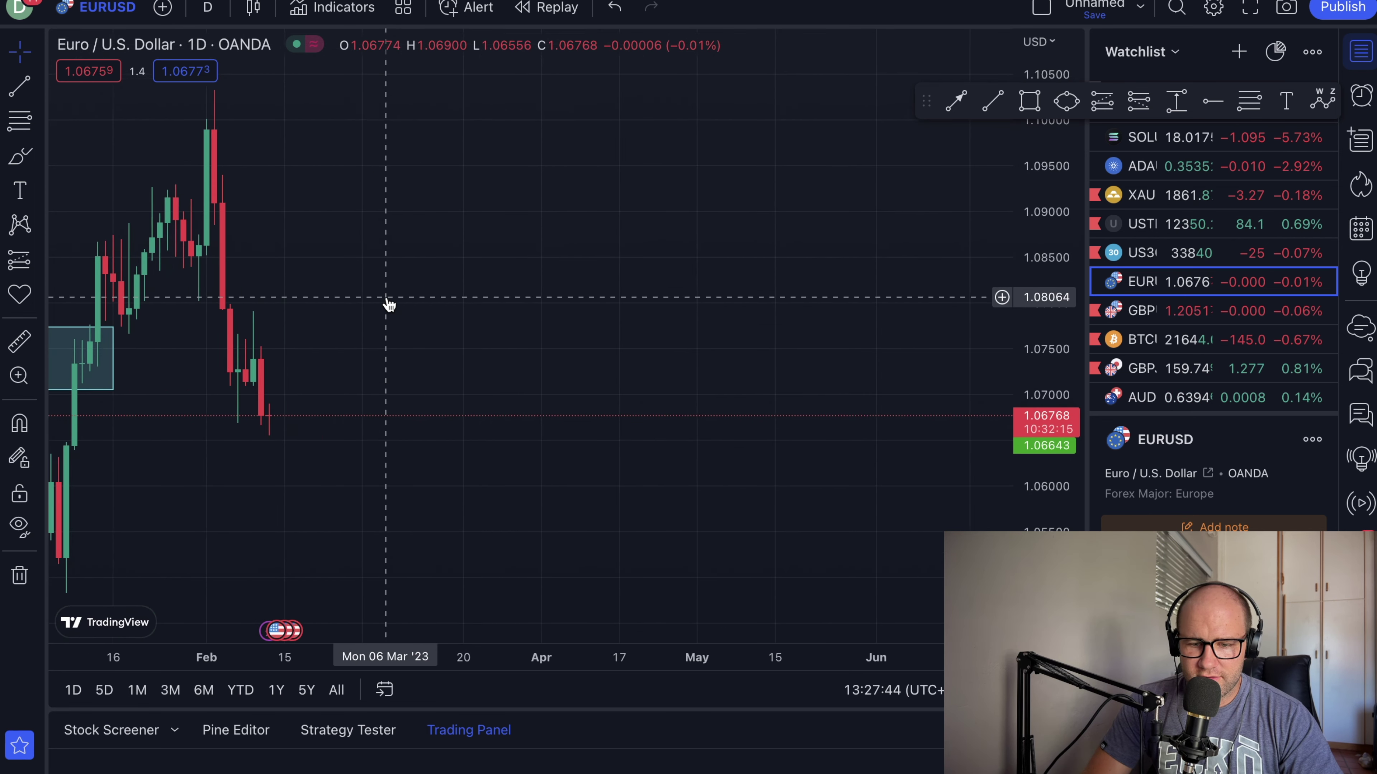
pyautogui.hscroll(-8, 389, 303)
pyautogui.hscroll(-1, 389, 304)
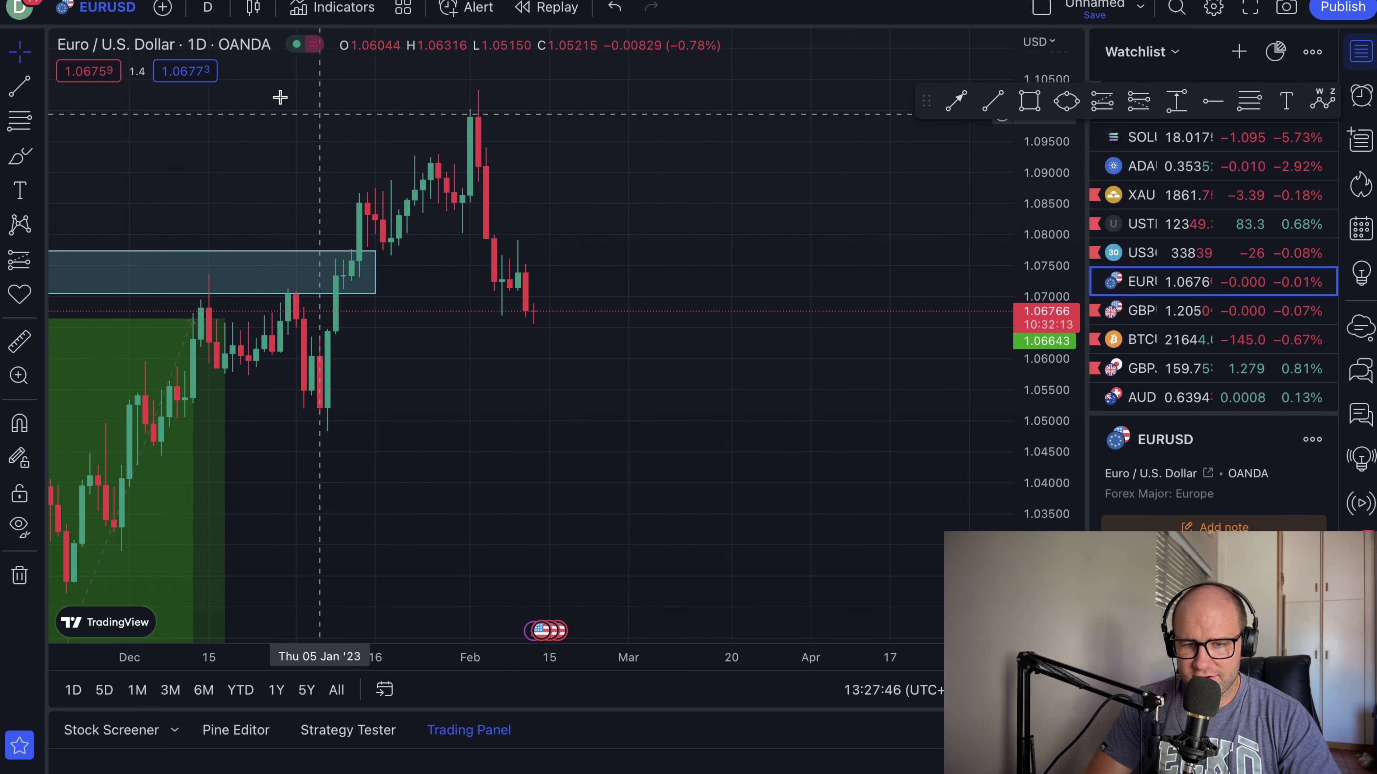
pyautogui.click(208, 7)
pyautogui.click(223, 536)
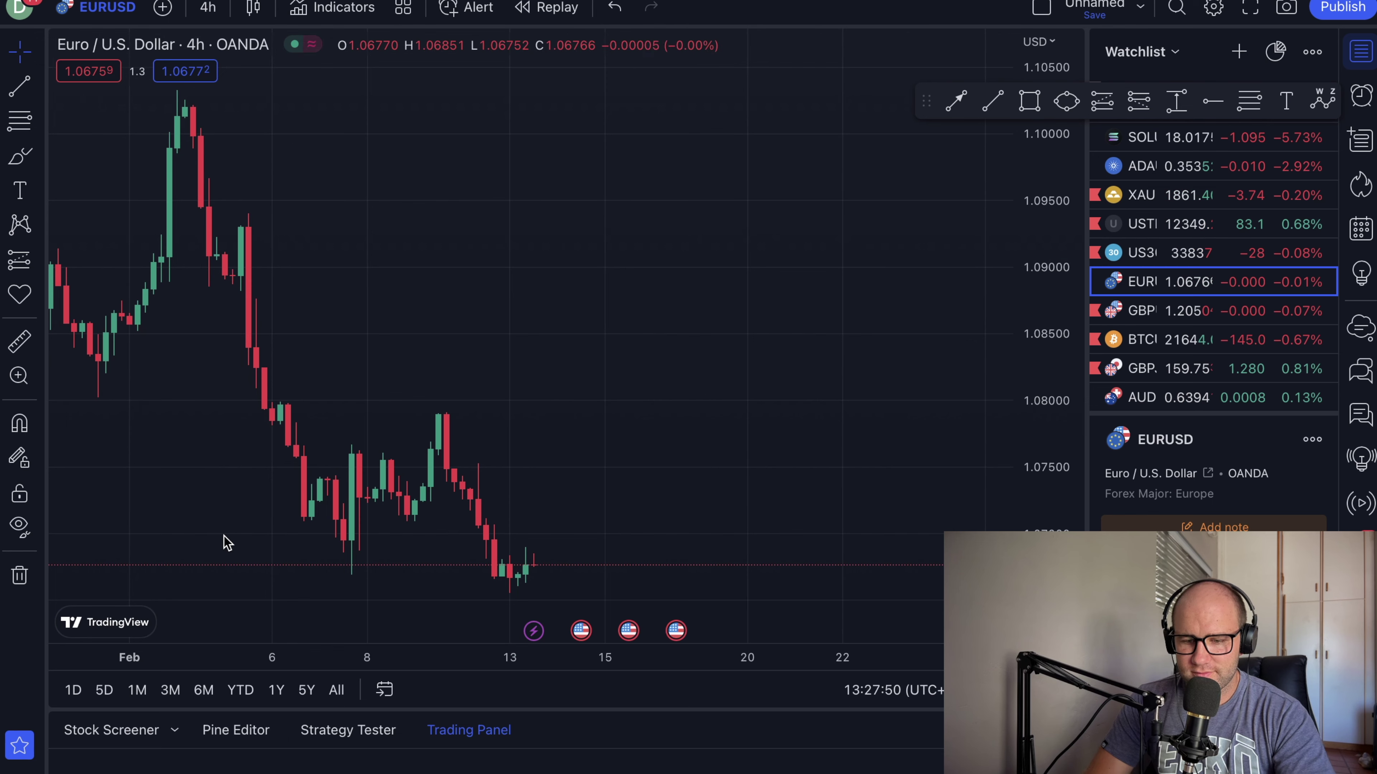
pyautogui.hscroll(-5, 320, 464)
pyautogui.hscroll(-5, 320, 463)
pyautogui.scroll(-2, 341, 471)
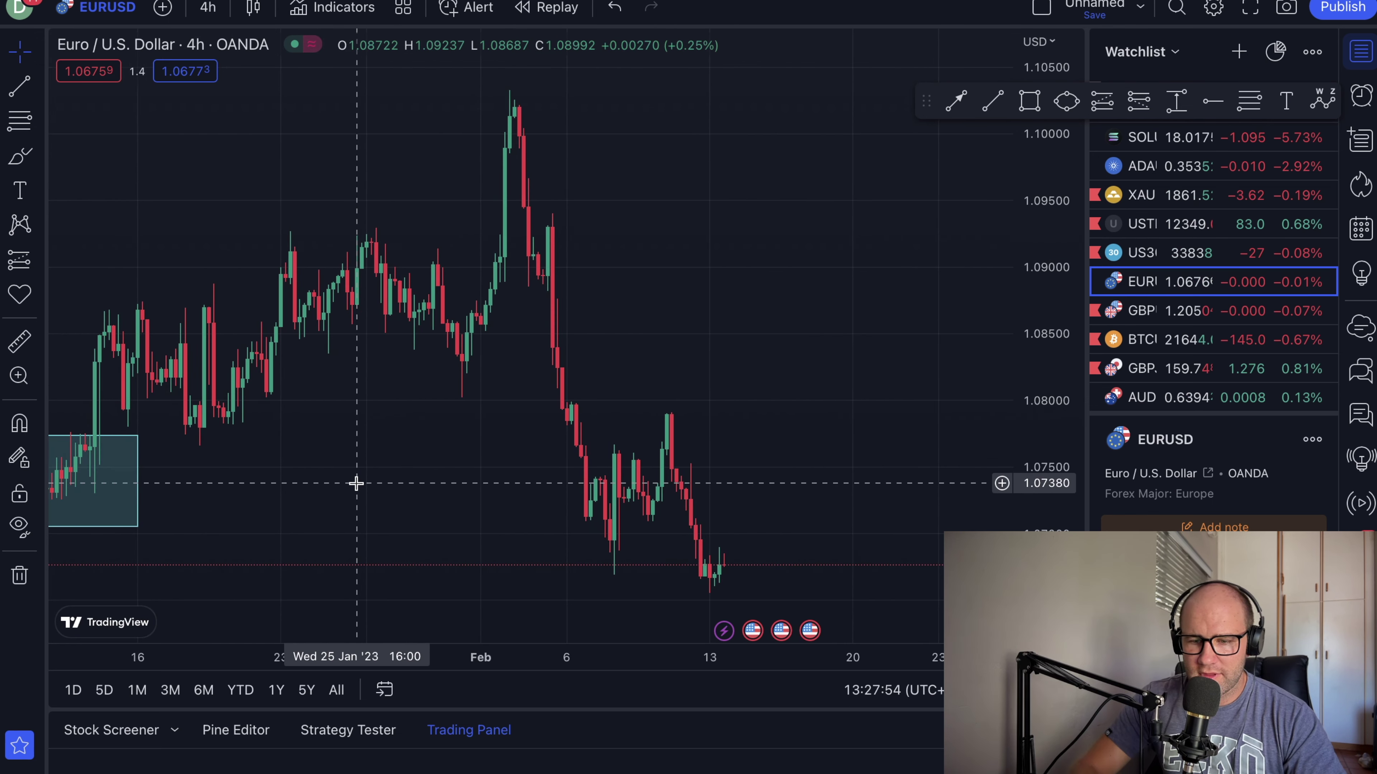
pyautogui.hscroll(-2, 364, 482)
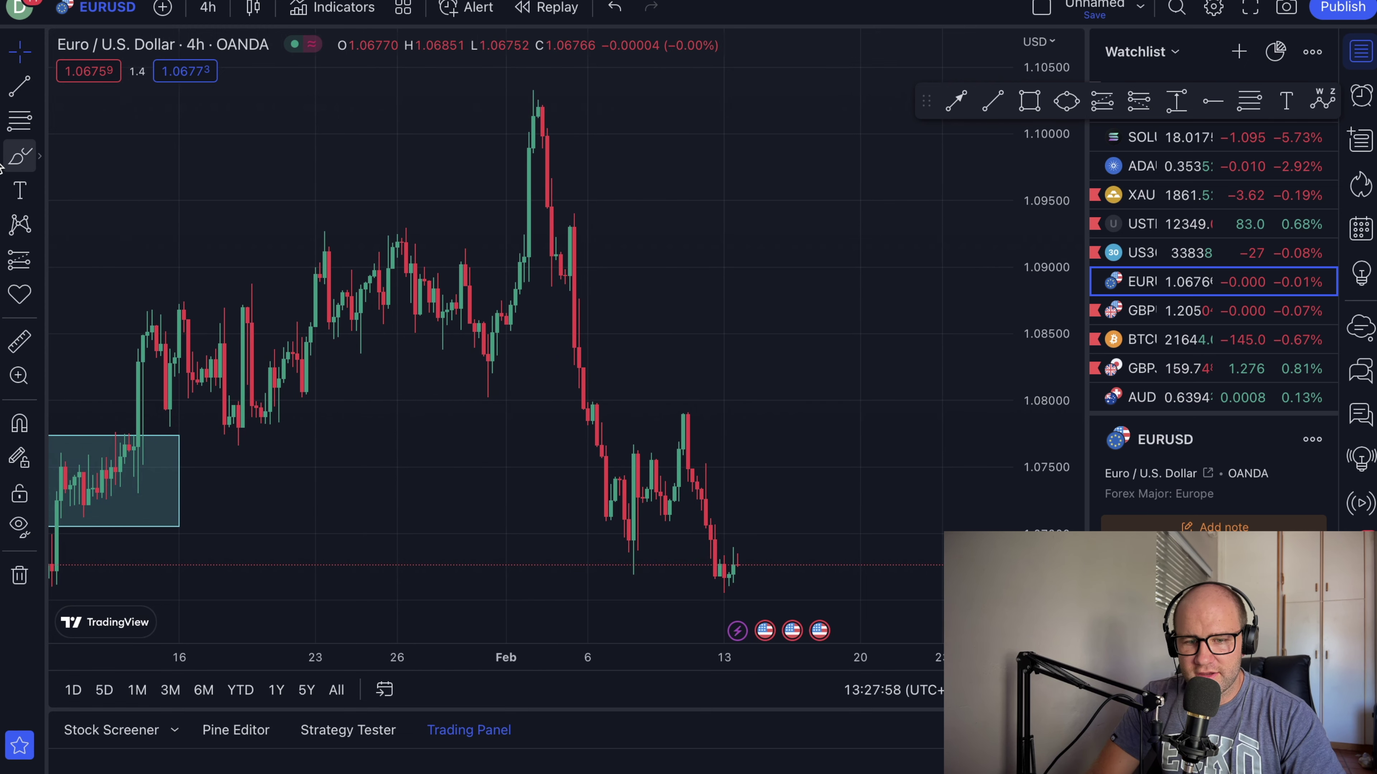
# - Draw a rectangle zone over the Feb 3 drop, spanning about 1.0895 to 1.0950
pyautogui.click(19, 149)
pyautogui.click(81, 234)
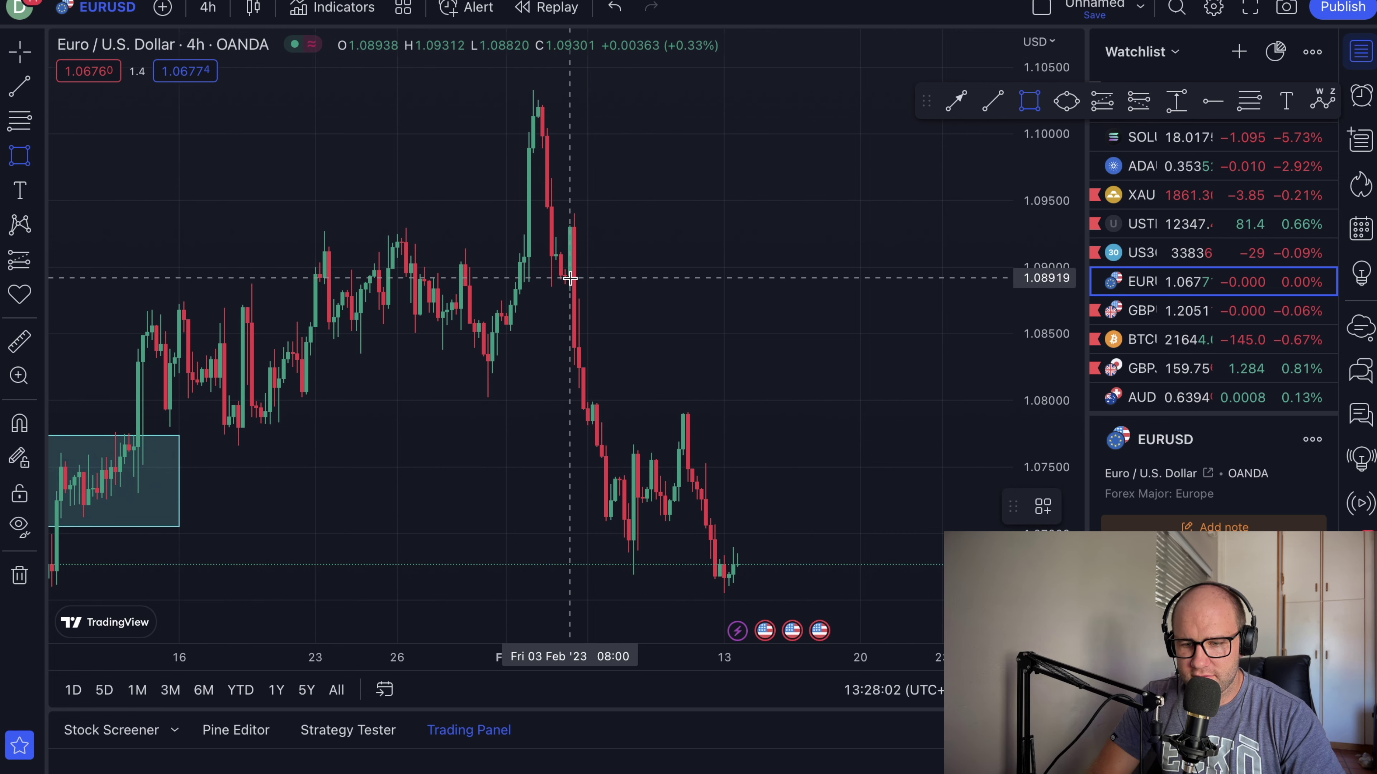
pyautogui.moveTo(569, 276)
pyautogui.mouseDown()
pyautogui.moveTo(796, 216)
pyautogui.moveTo(979, 215)
pyautogui.mouseUp()
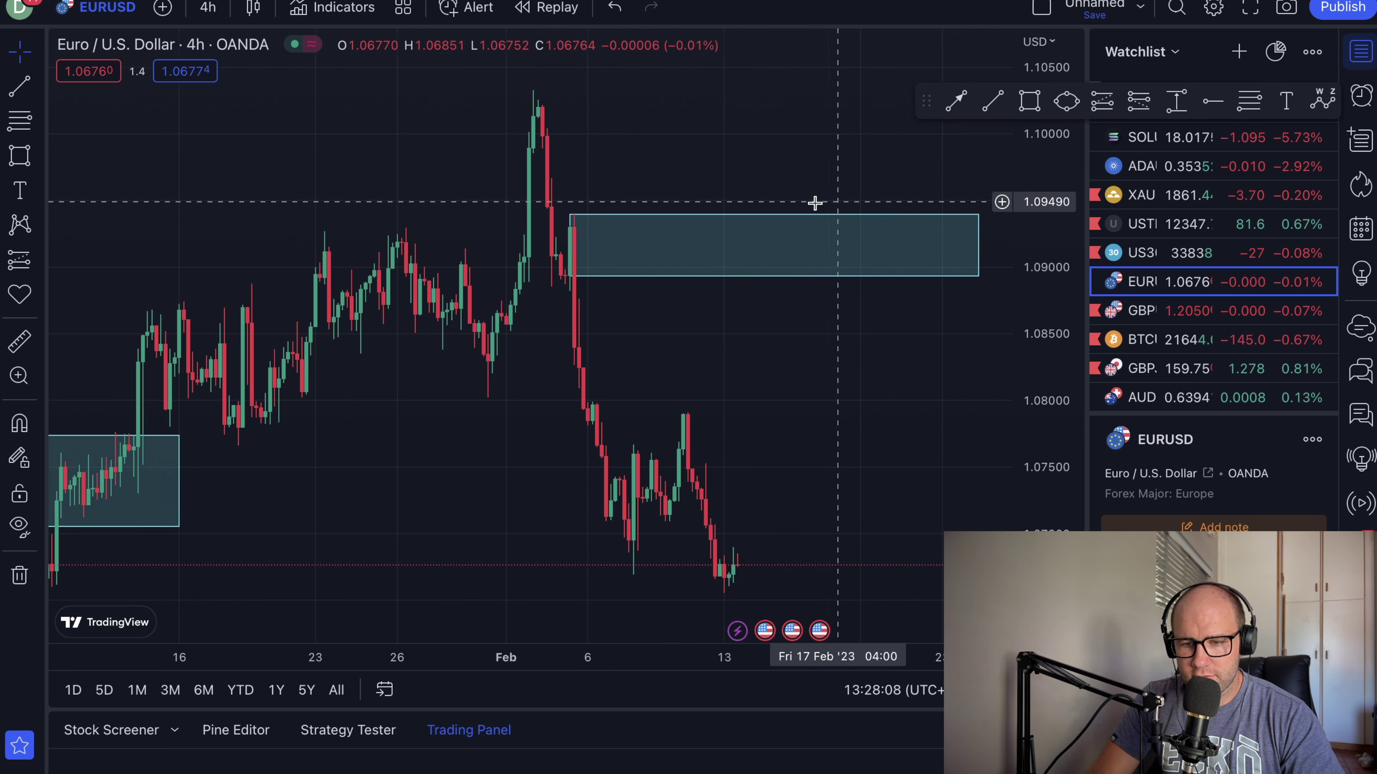
pyautogui.hscroll(5, 731, 197)
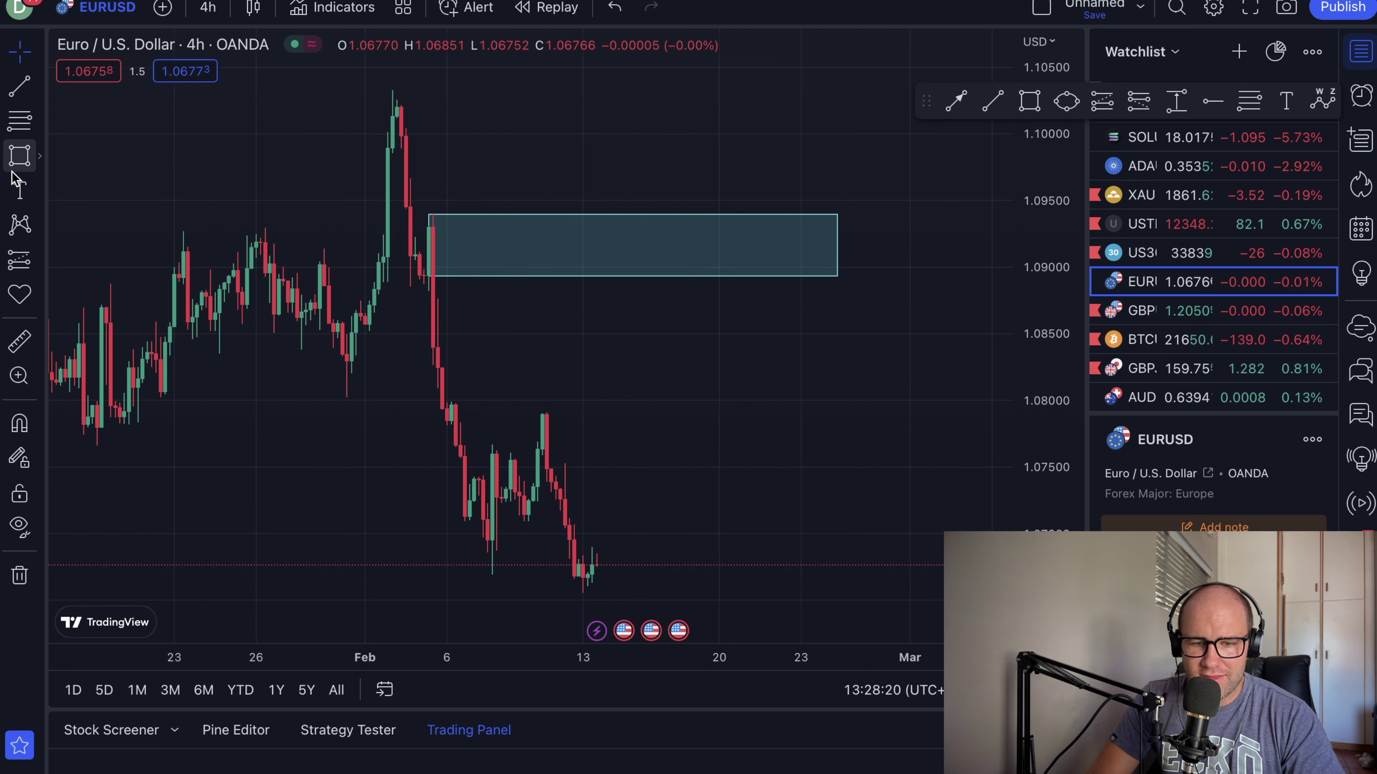
pyautogui.click(14, 251)
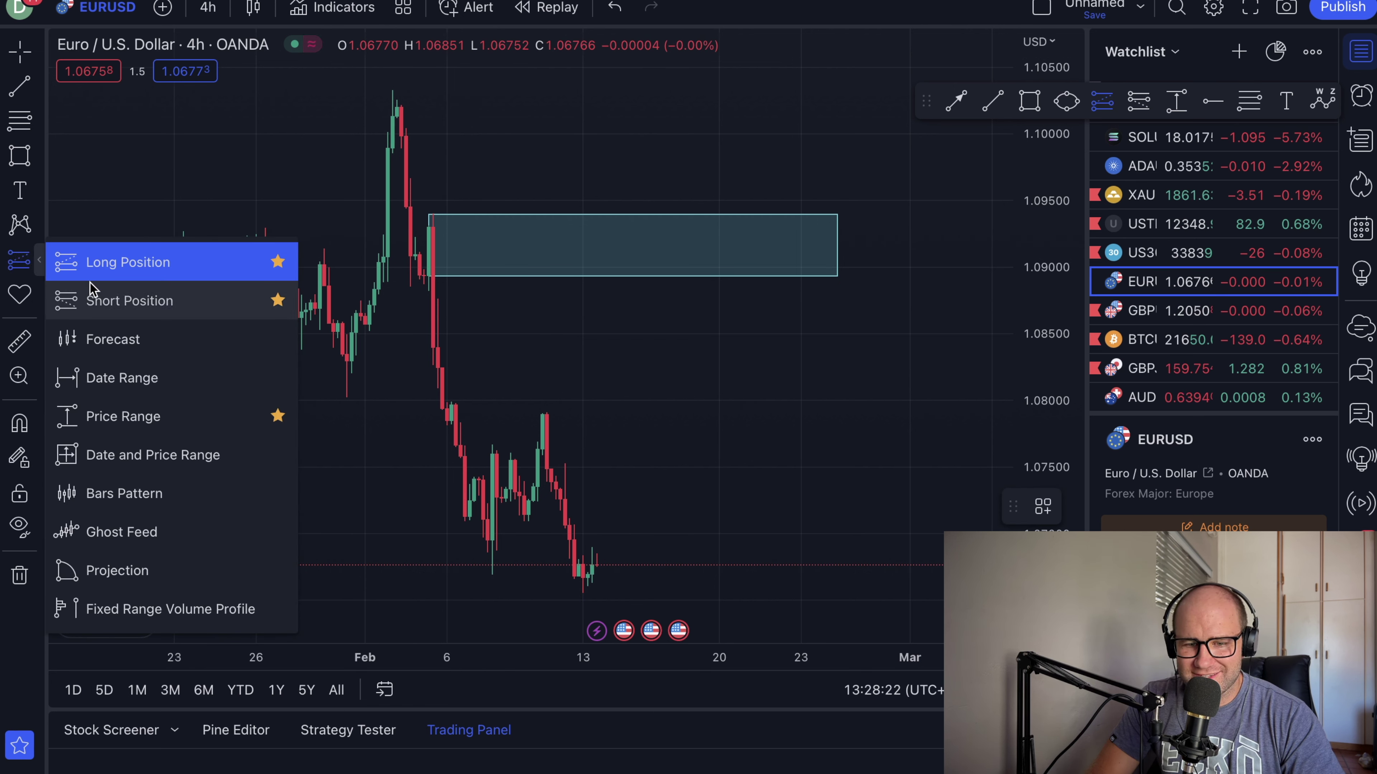
# - Place a short position entering 1.09158, stop 1.09483, with a deep target giving 12.2 risk/reward
pyautogui.click(106, 300)
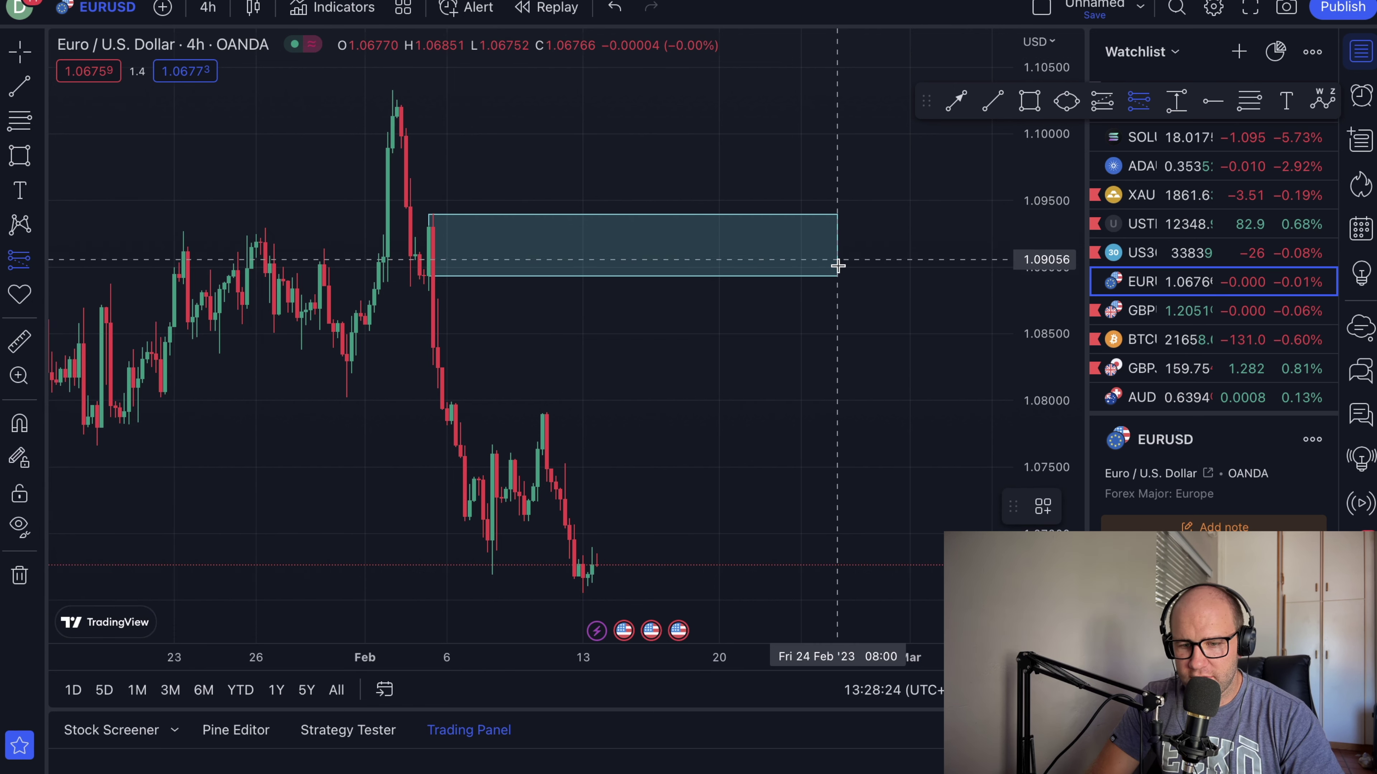
pyautogui.click(721, 246)
pyautogui.moveTo(729, 142); pyautogui.dragTo(728, 202)
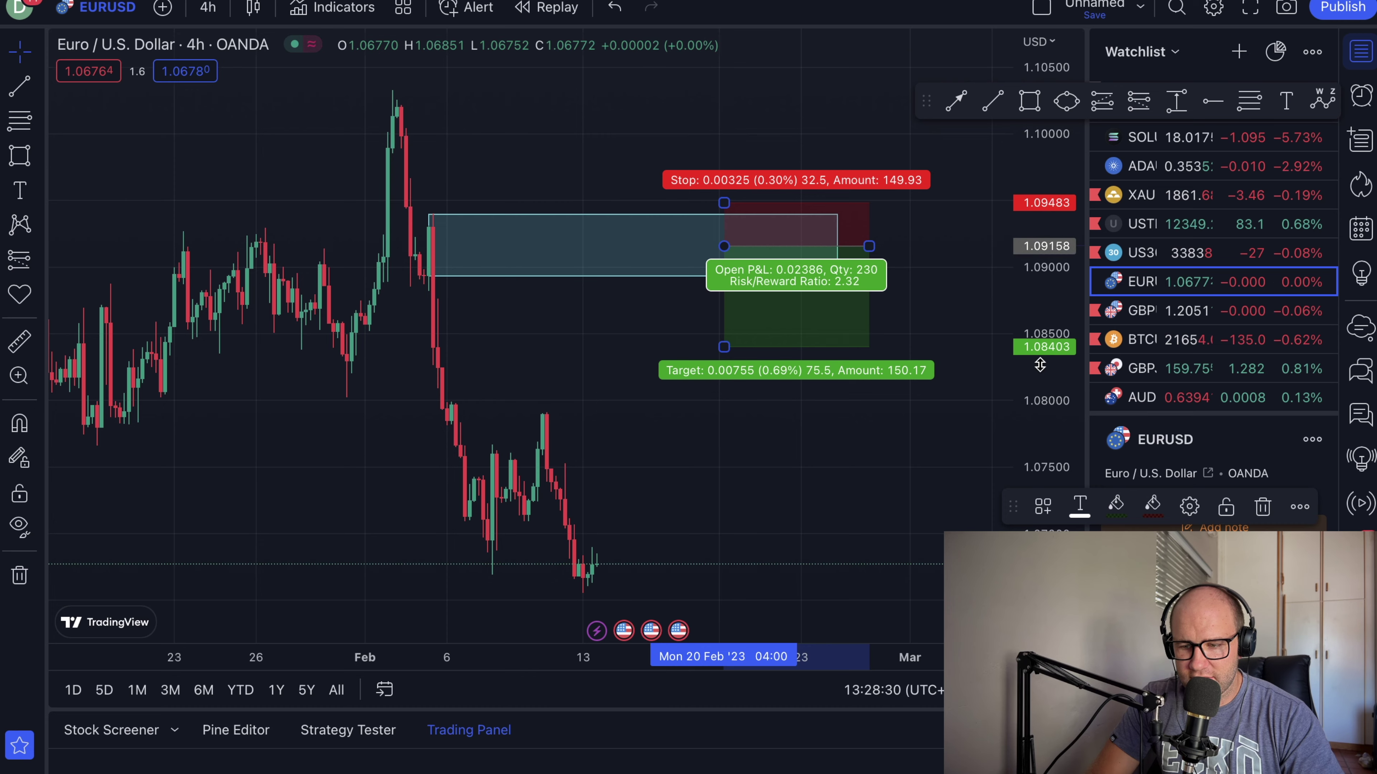
pyautogui.moveTo(1040, 365); pyautogui.dragTo(1040, 412)
pyautogui.hscroll(-10, 542, 518)
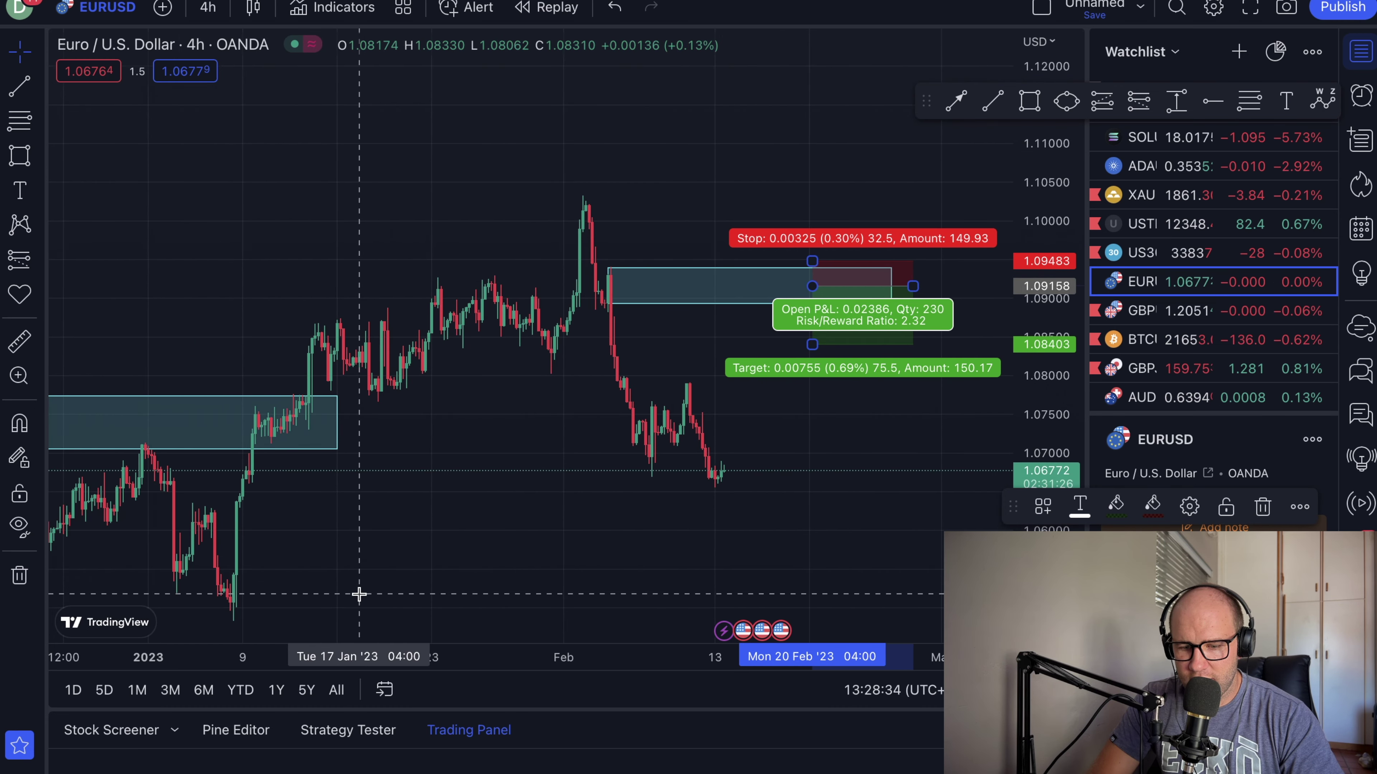
pyautogui.moveTo(812, 343); pyautogui.dragTo(791, 593)
pyautogui.moveTo(913, 288); pyautogui.dragTo(1009, 286)
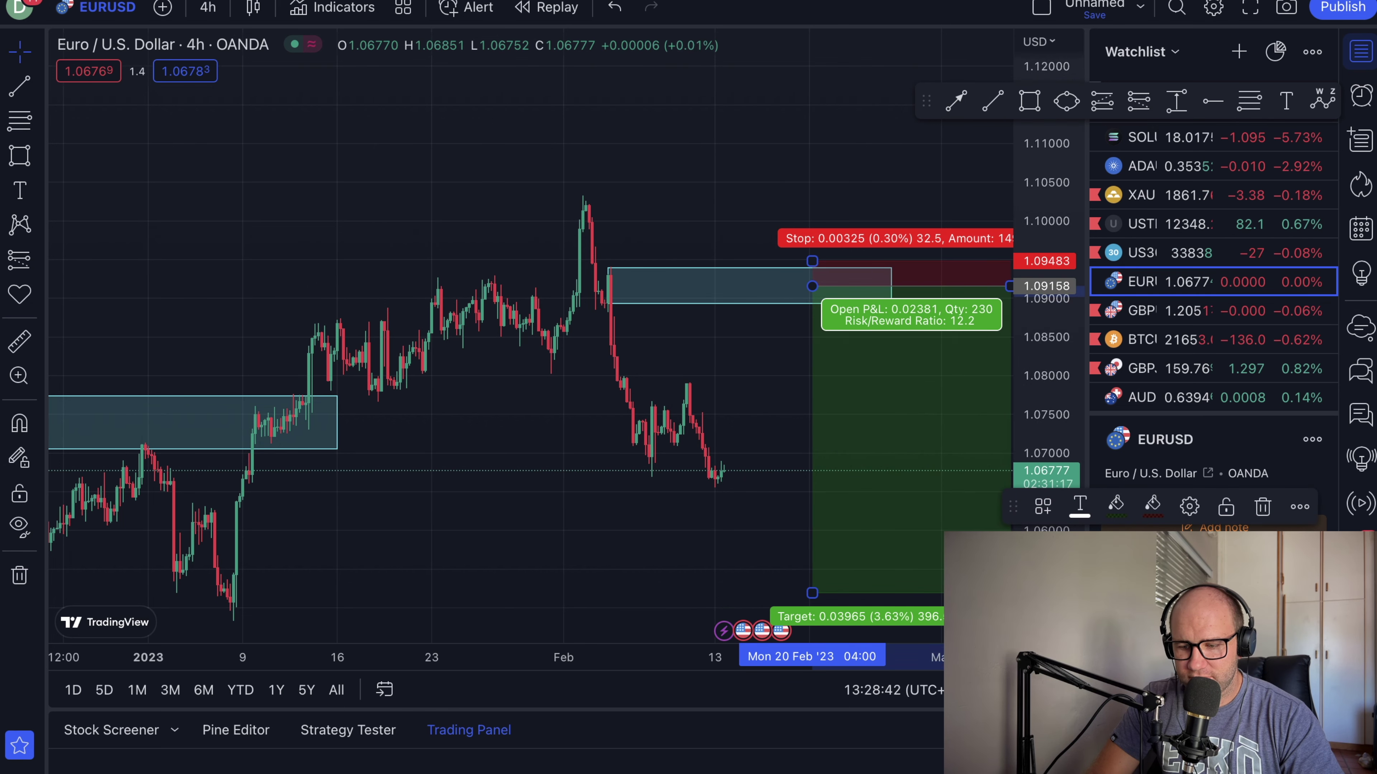
pyautogui.scroll(3, 698, 493)
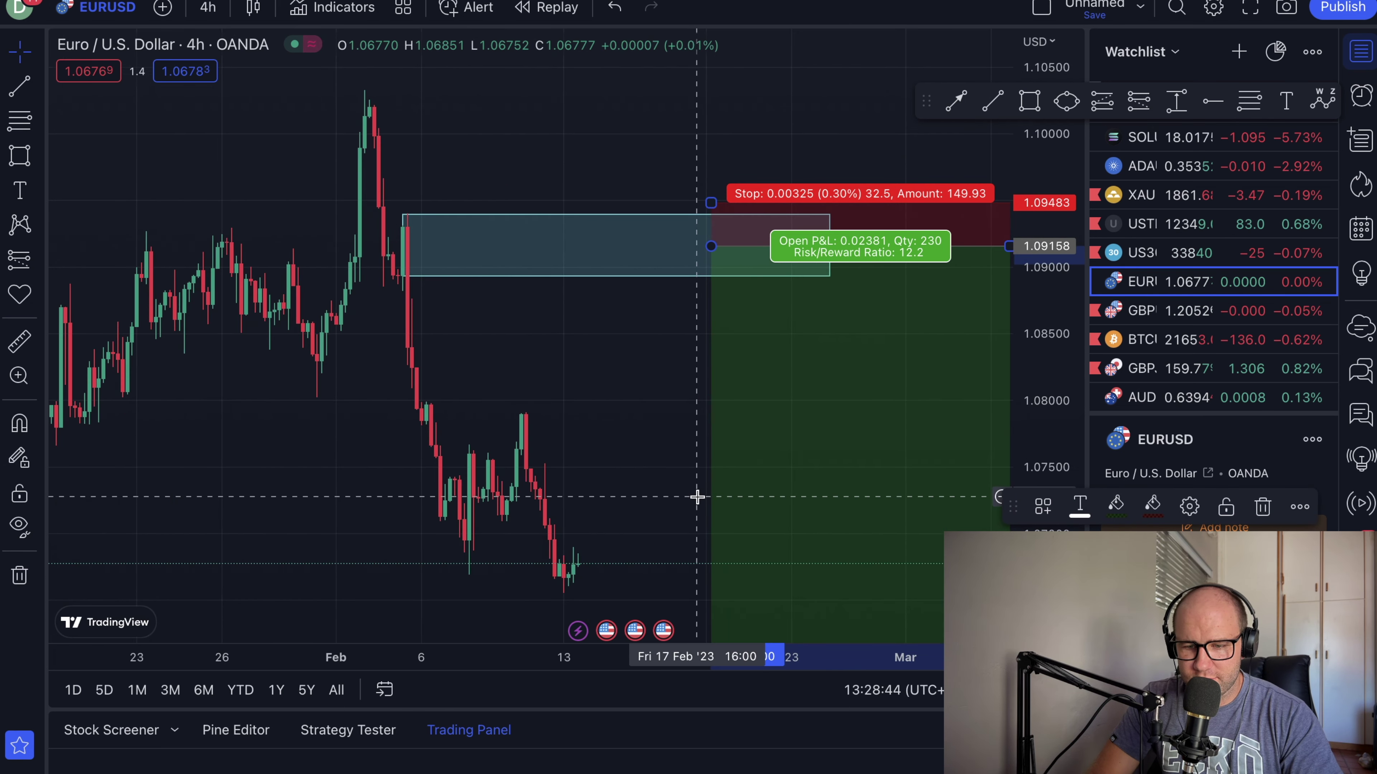
pyautogui.scroll(2, 697, 496)
# - Set EURUSD to 1-hour candles and scroll to the mid-February drop toward 1.067
pyautogui.click(208, 8)
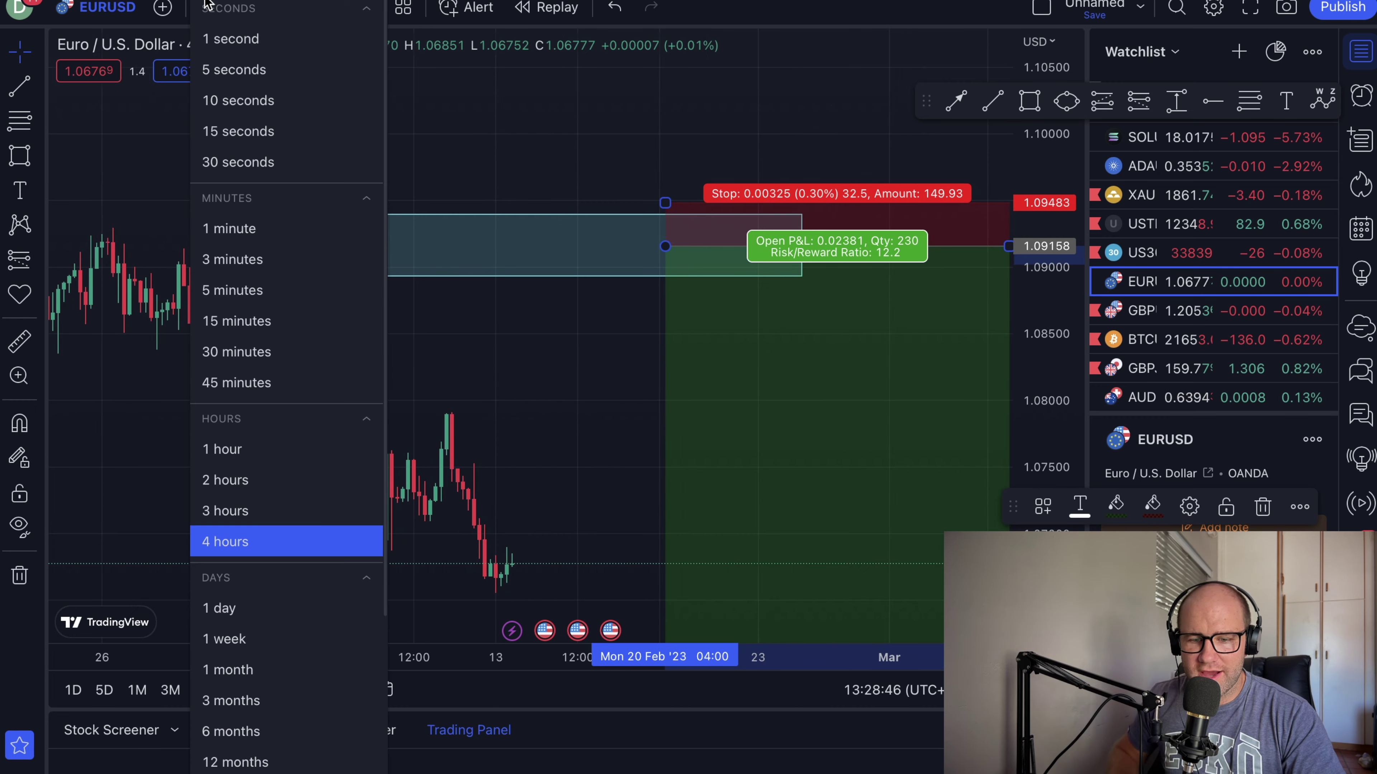
pyautogui.click(225, 449)
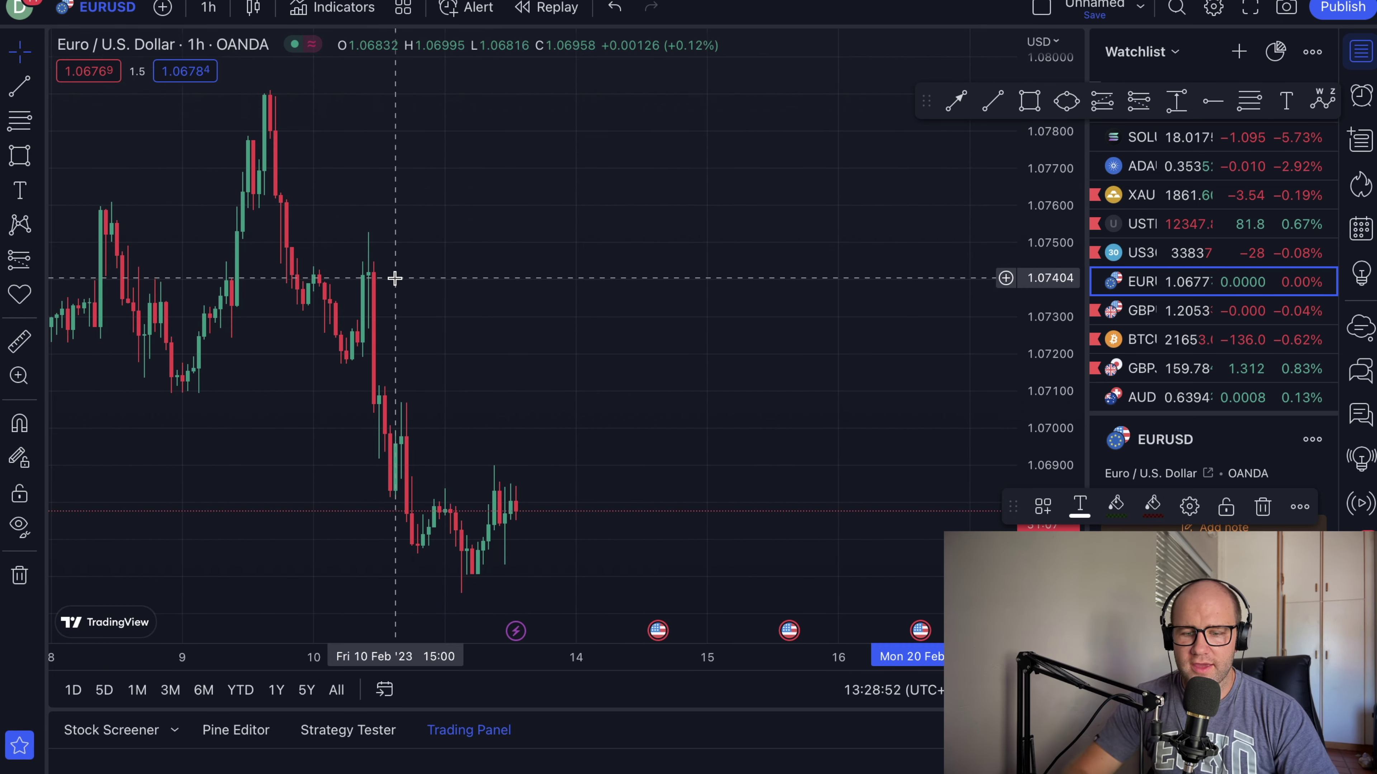
pyautogui.scroll(-5, 394, 278)
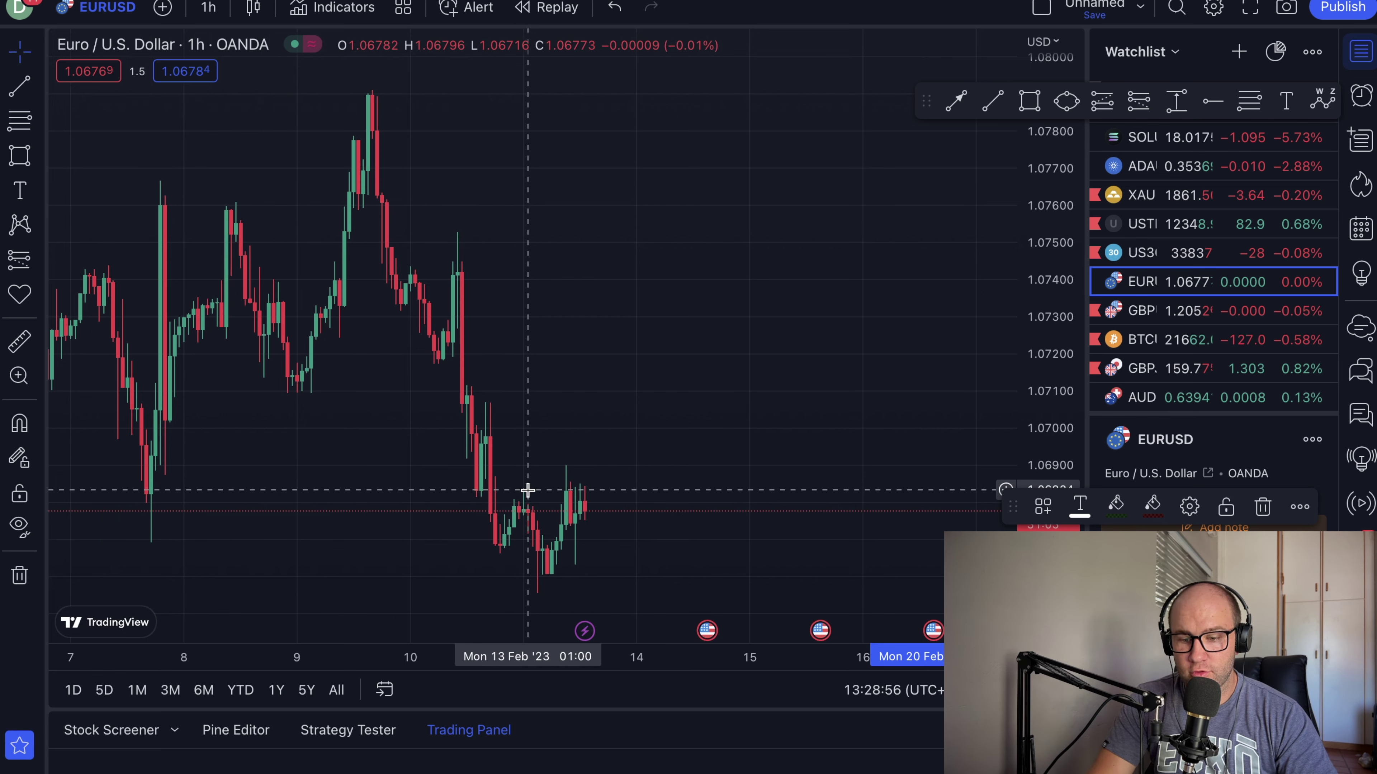
pyautogui.scroll(-1, 575, 531)
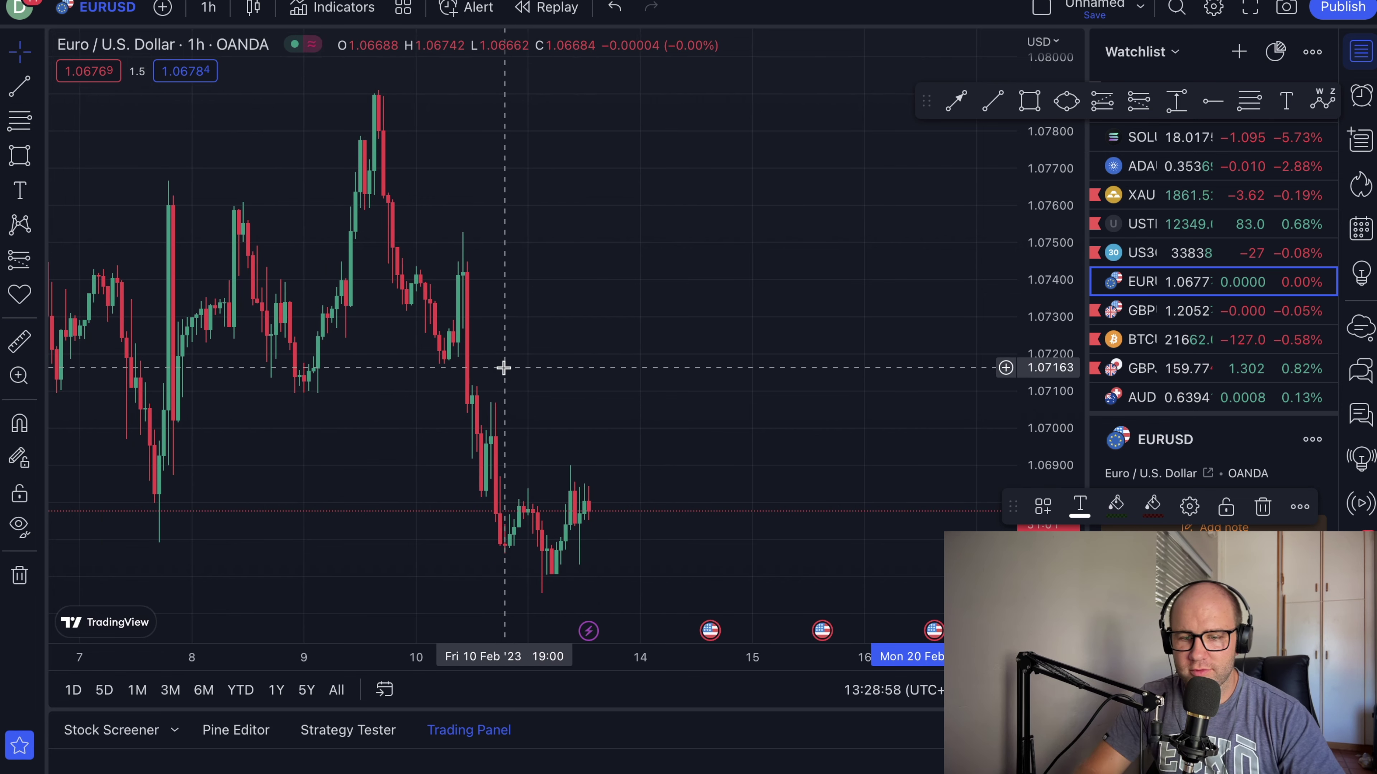
pyautogui.scroll(-2, 501, 369)
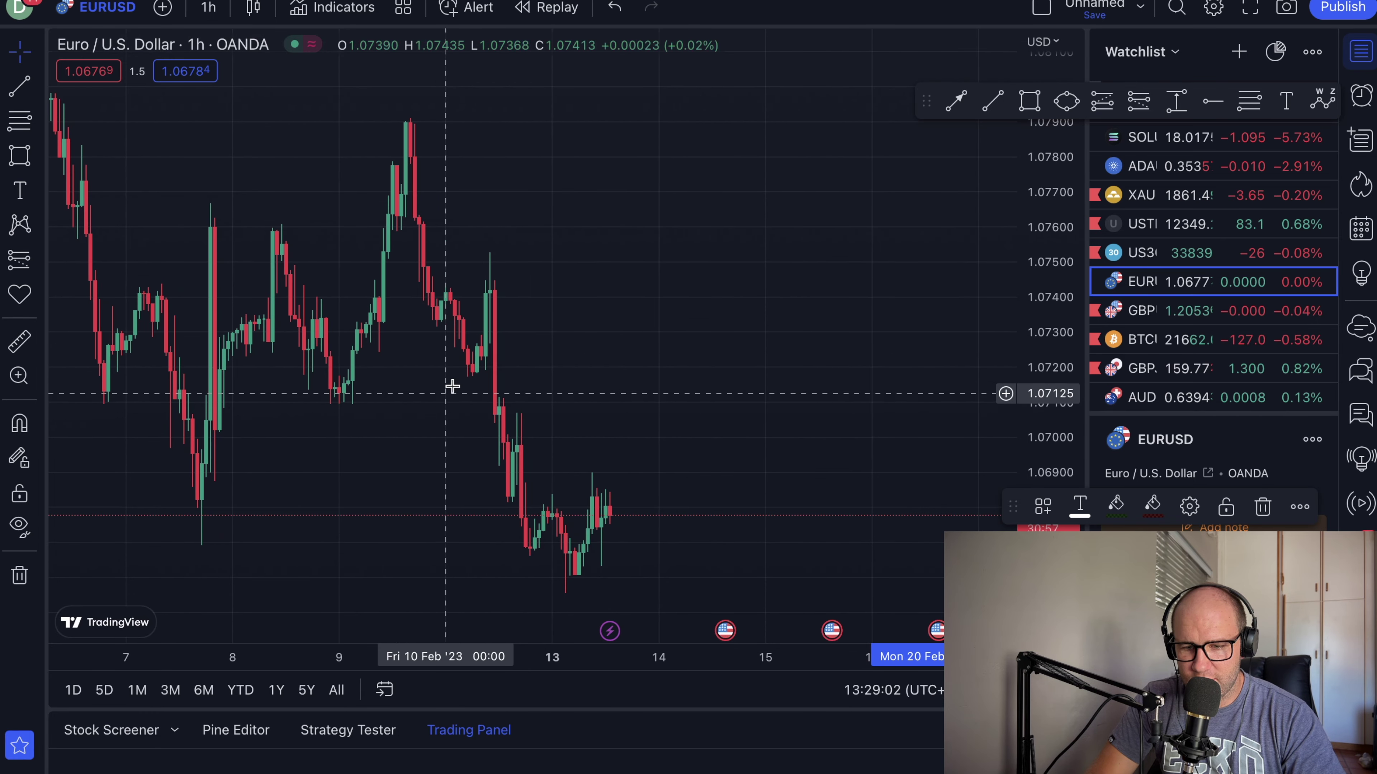
# - Draw a rectangle from the 10 Feb candle to 16 Feb covering about 1.0741–1.0753
pyautogui.click(19, 158)
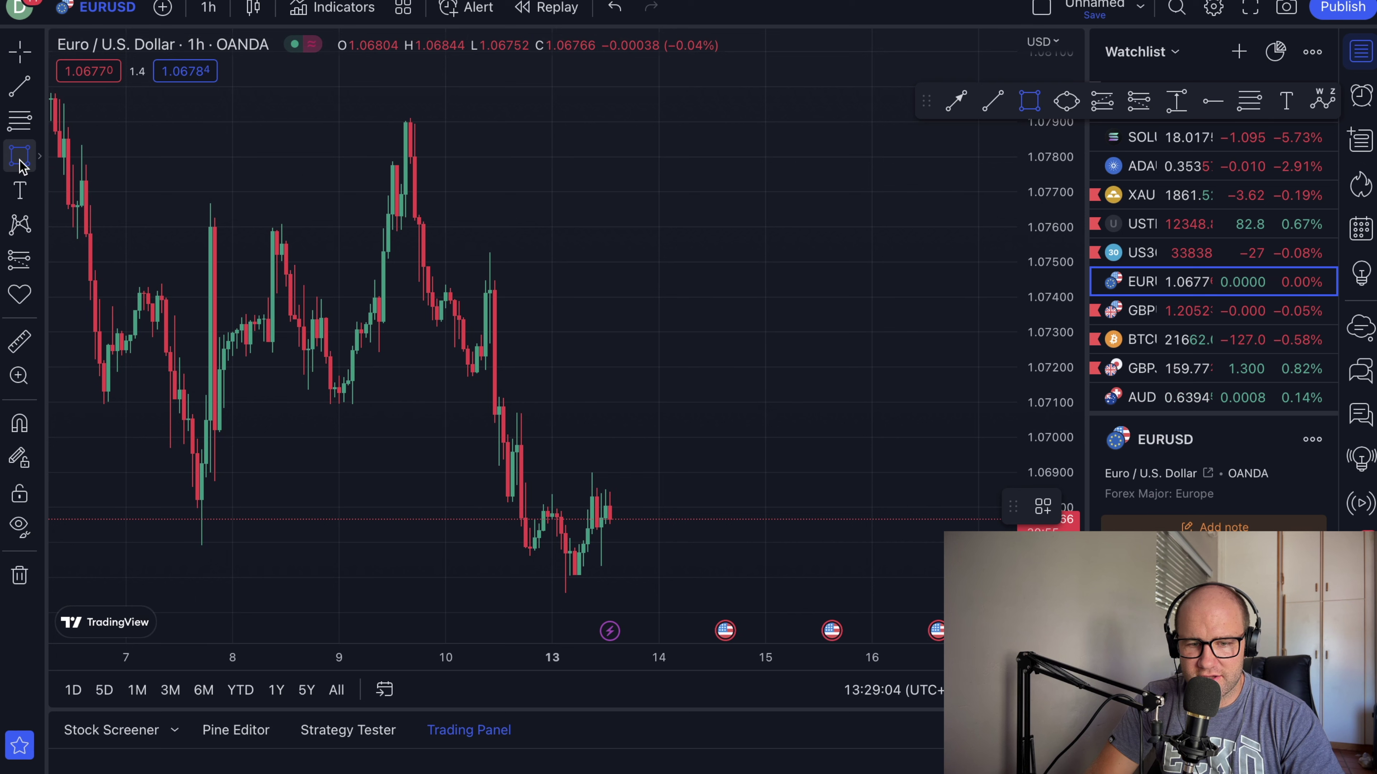
pyautogui.click(489, 295)
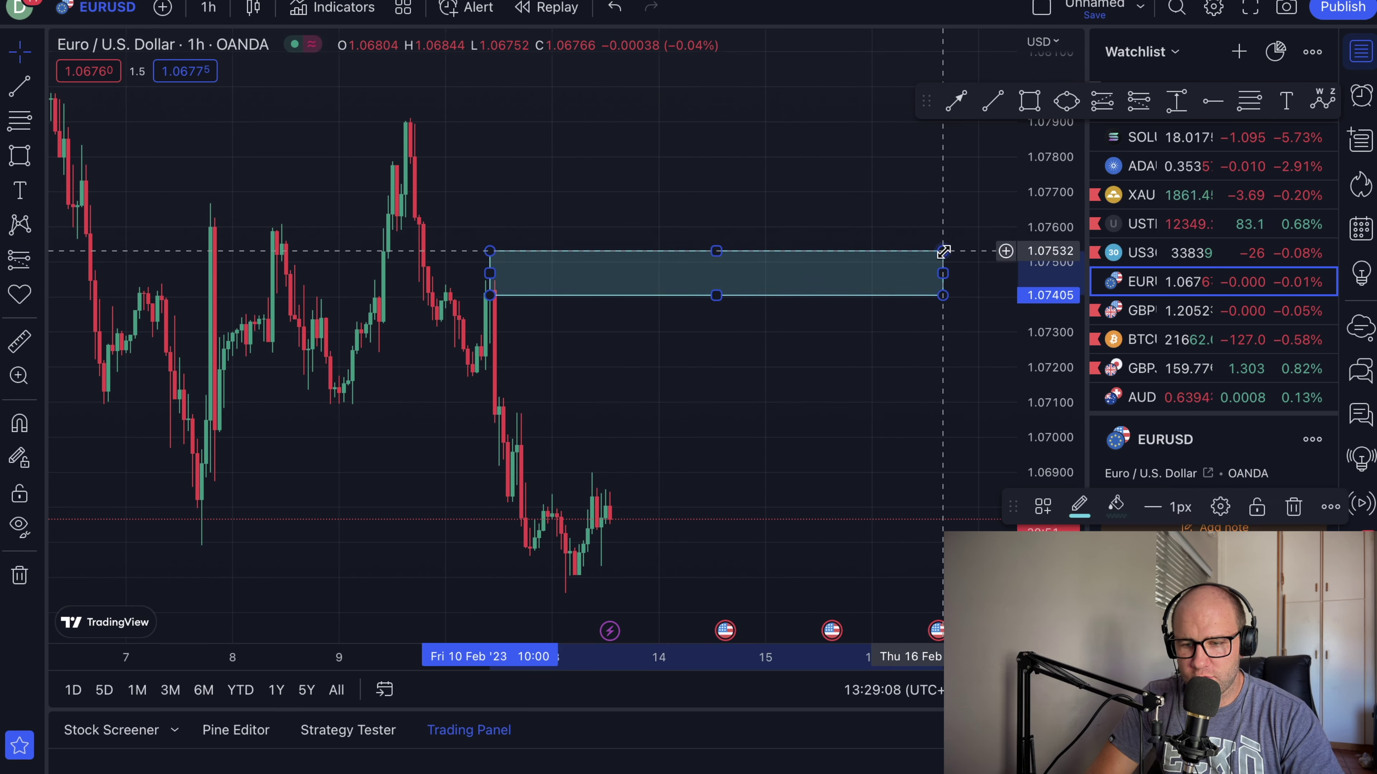
pyautogui.click(942, 252)
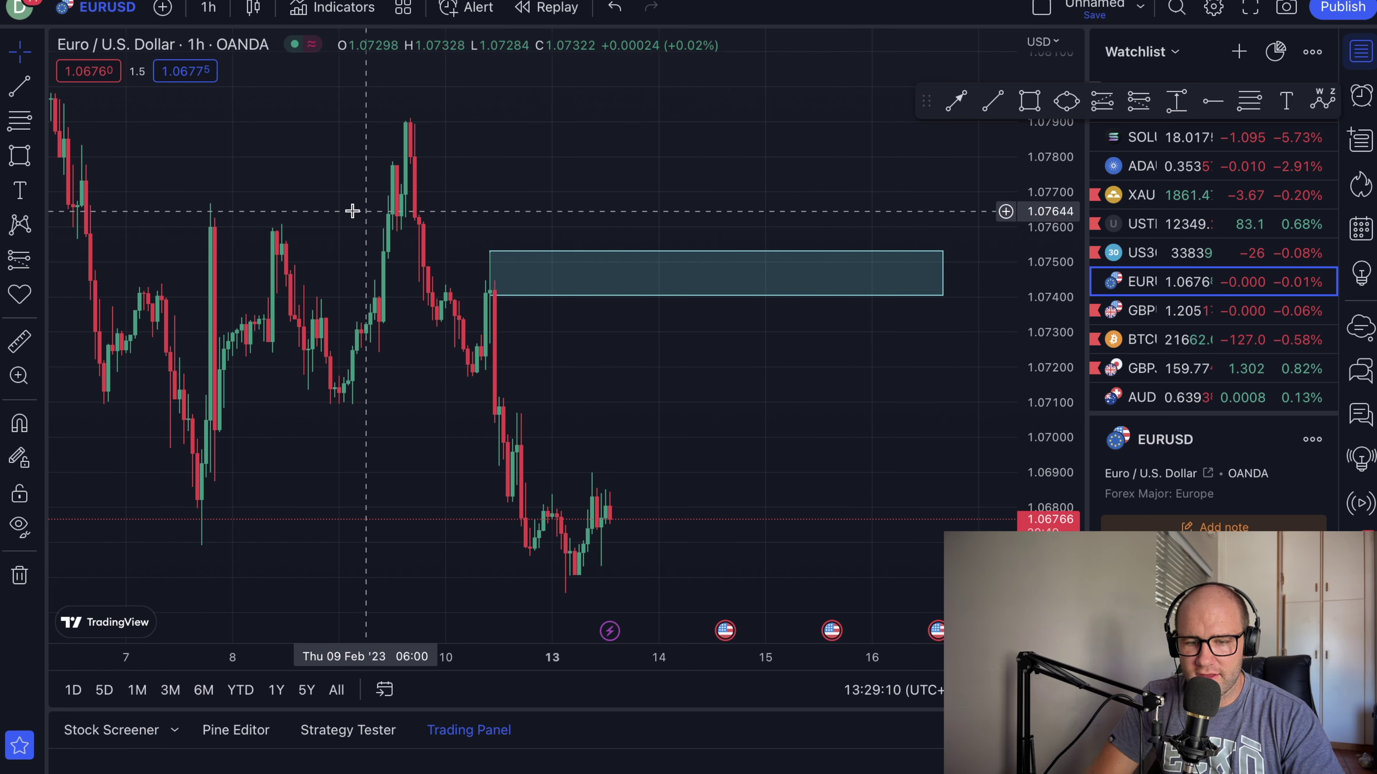
# - Place a short position at 1.07466 with stop 1.07567 and target near 1.0672
pyautogui.click(12, 255)
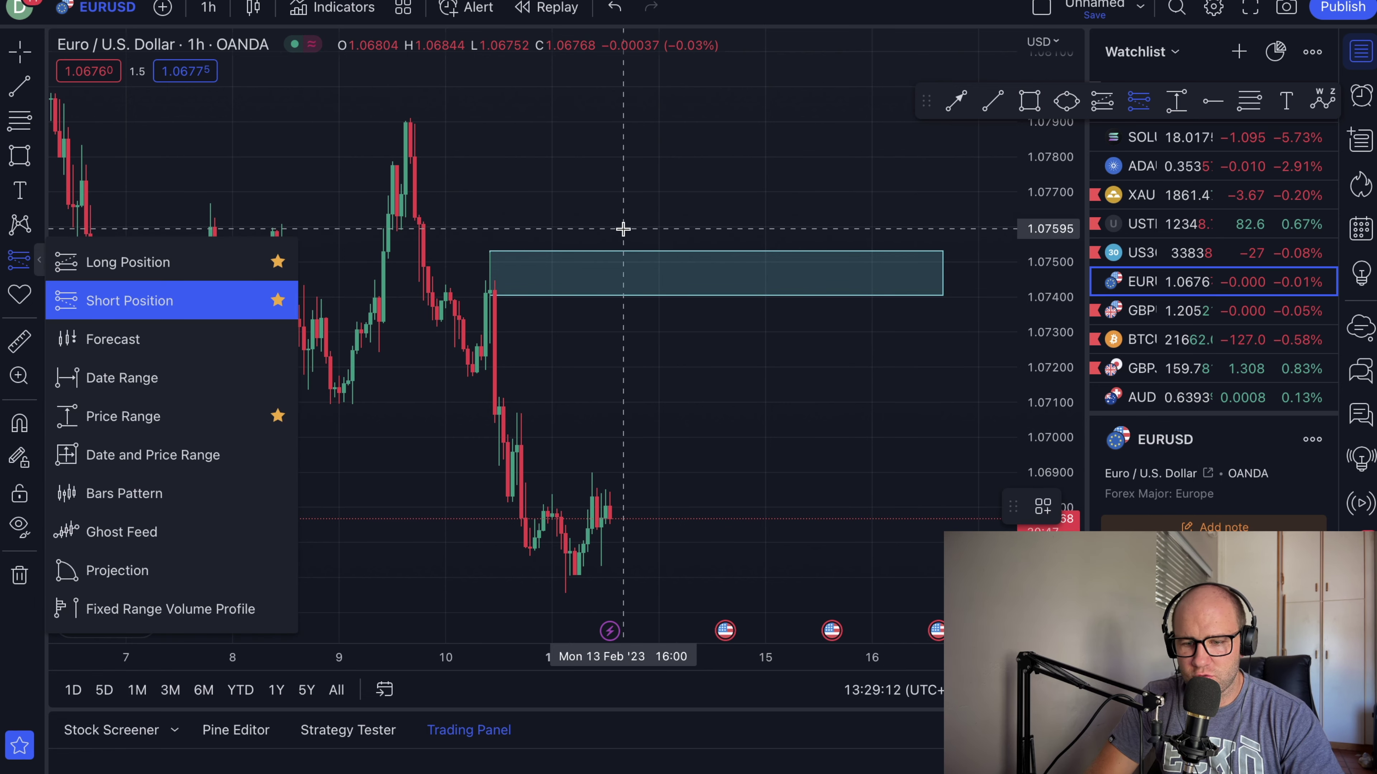
pyautogui.click(239, 297)
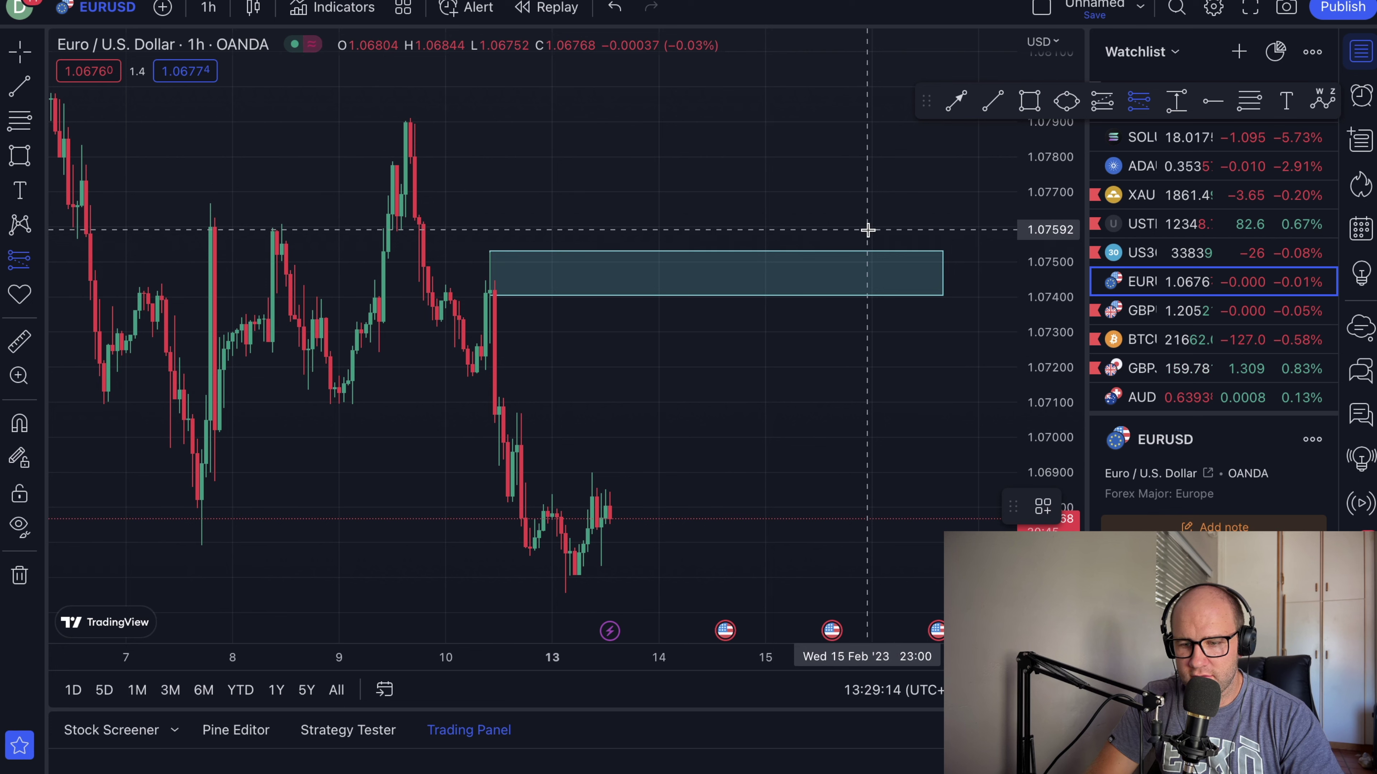
pyautogui.click(761, 268)
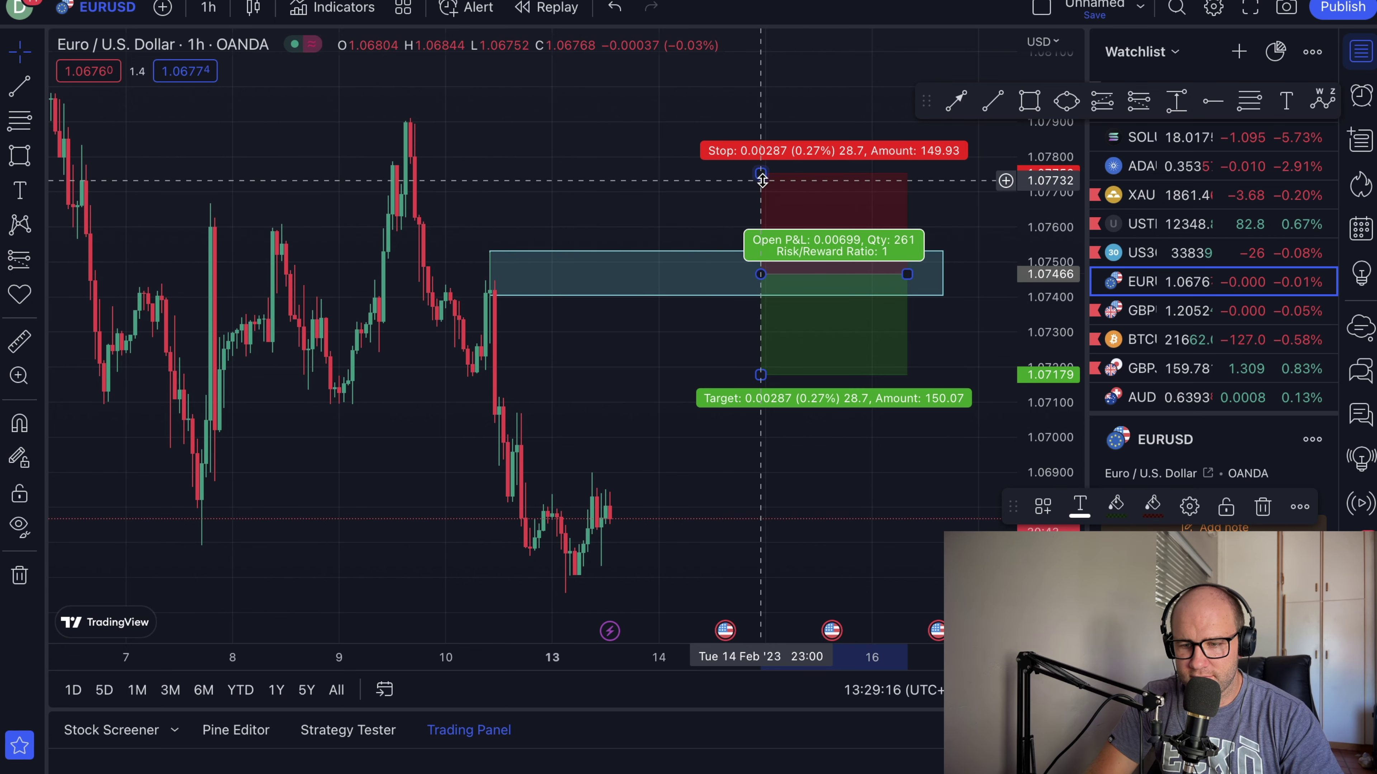
pyautogui.moveTo(761, 174); pyautogui.dragTo(760, 238)
pyautogui.moveTo(757, 376); pyautogui.dragTo(749, 549)
pyautogui.click(631, 451)
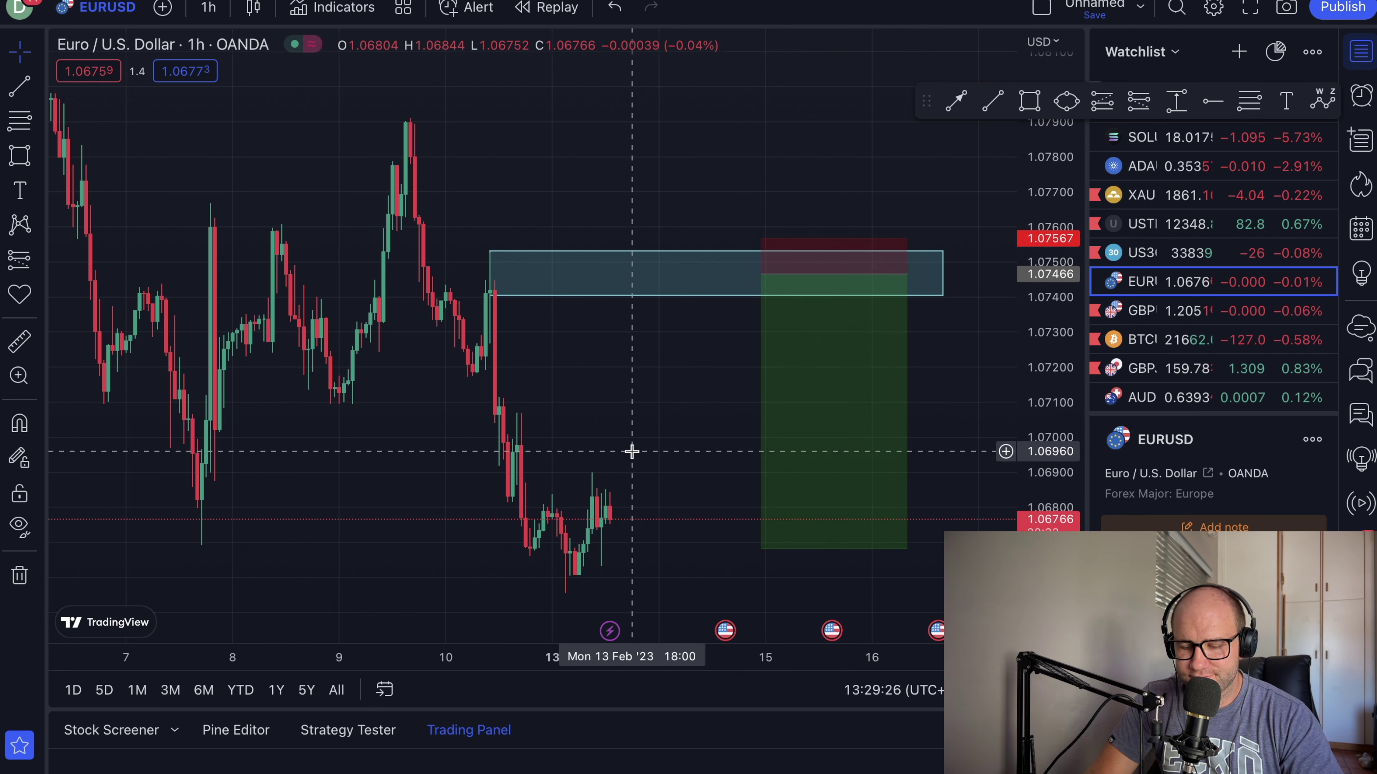
# - Select the small zone rectangle and zoom around to review the 1-hour setup
pyautogui.scroll(-6, 632, 451)
pyautogui.scroll(5, 633, 454)
pyautogui.scroll(-5, 633, 455)
pyautogui.click(637, 460)
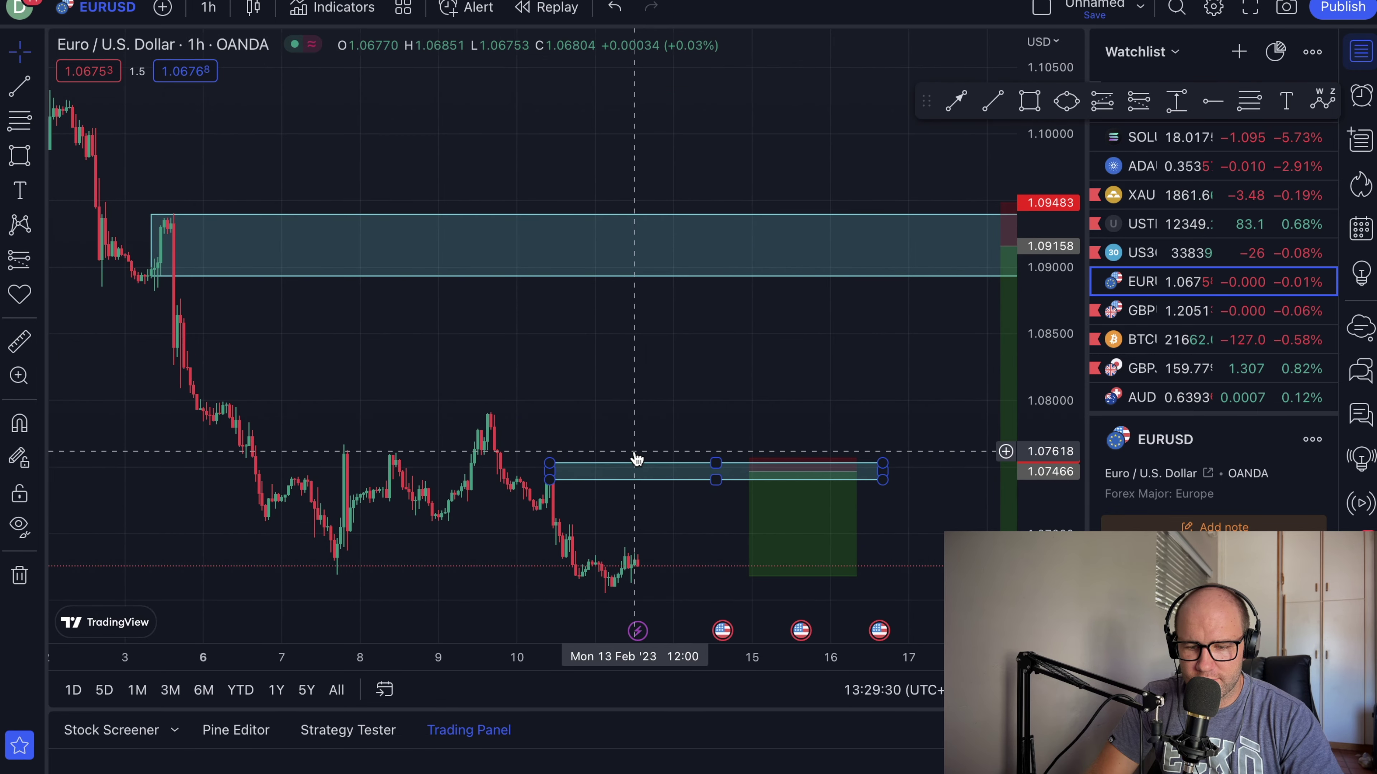
pyautogui.scroll(-6, 637, 460)
pyautogui.scroll(5, 634, 457)
pyautogui.scroll(1, 591, 458)
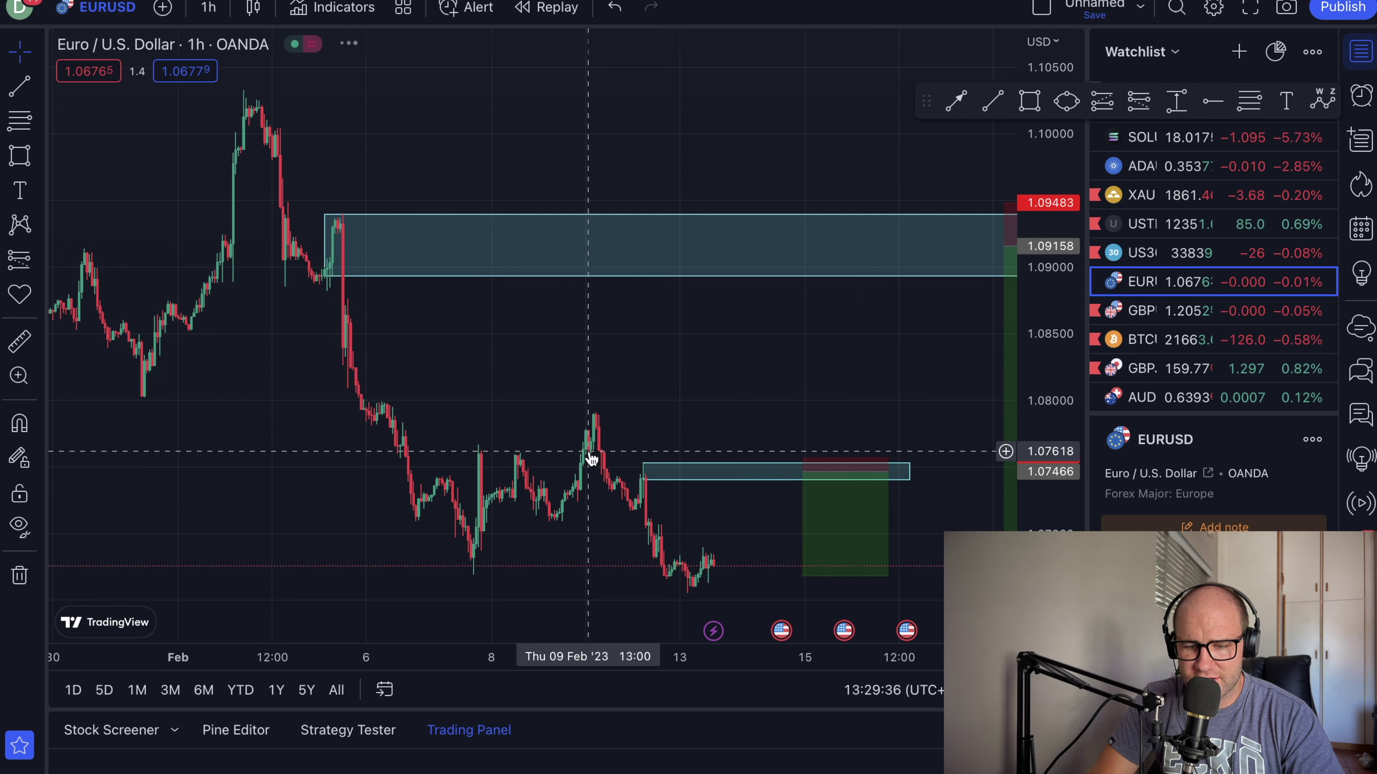
pyautogui.scroll(1, 586, 453)
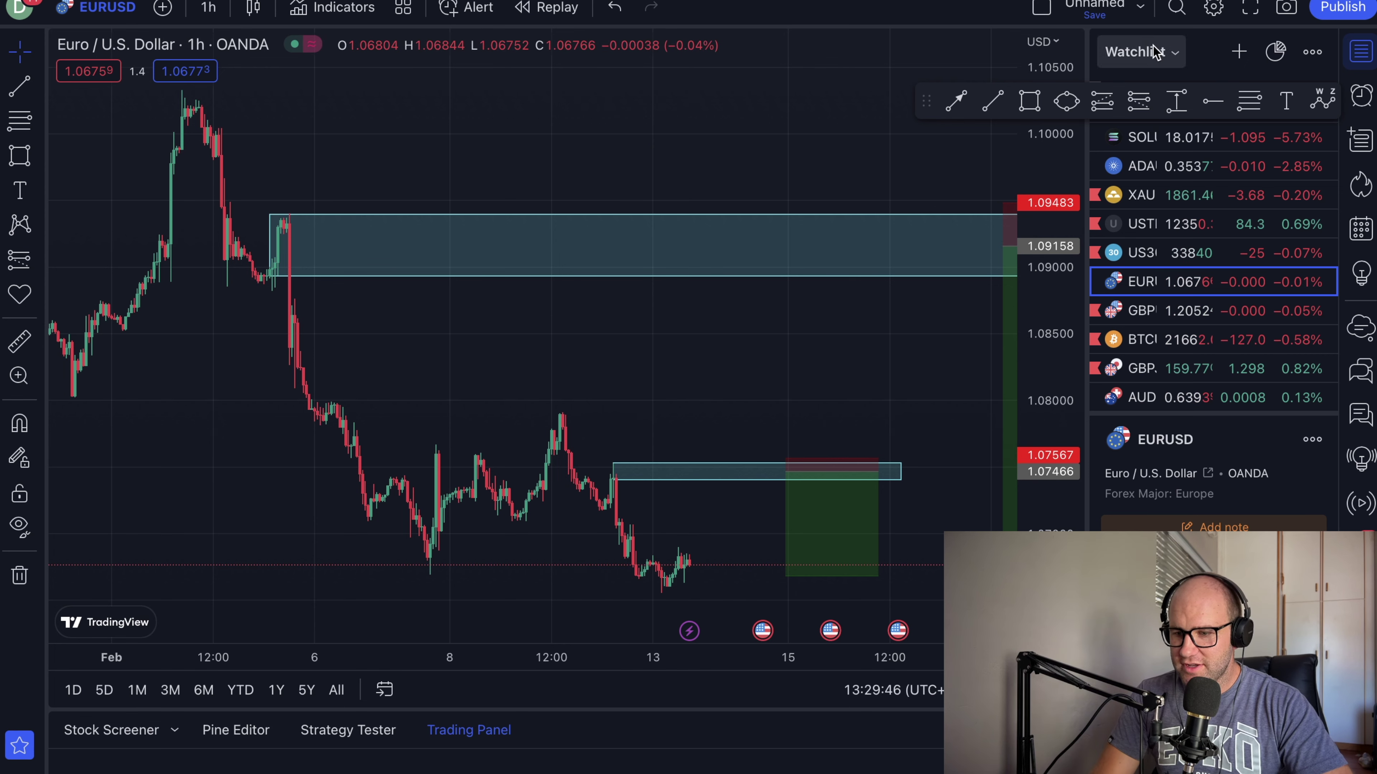
# - Load the EURCHF symbol from the FXCM feed
pyautogui.write('E')
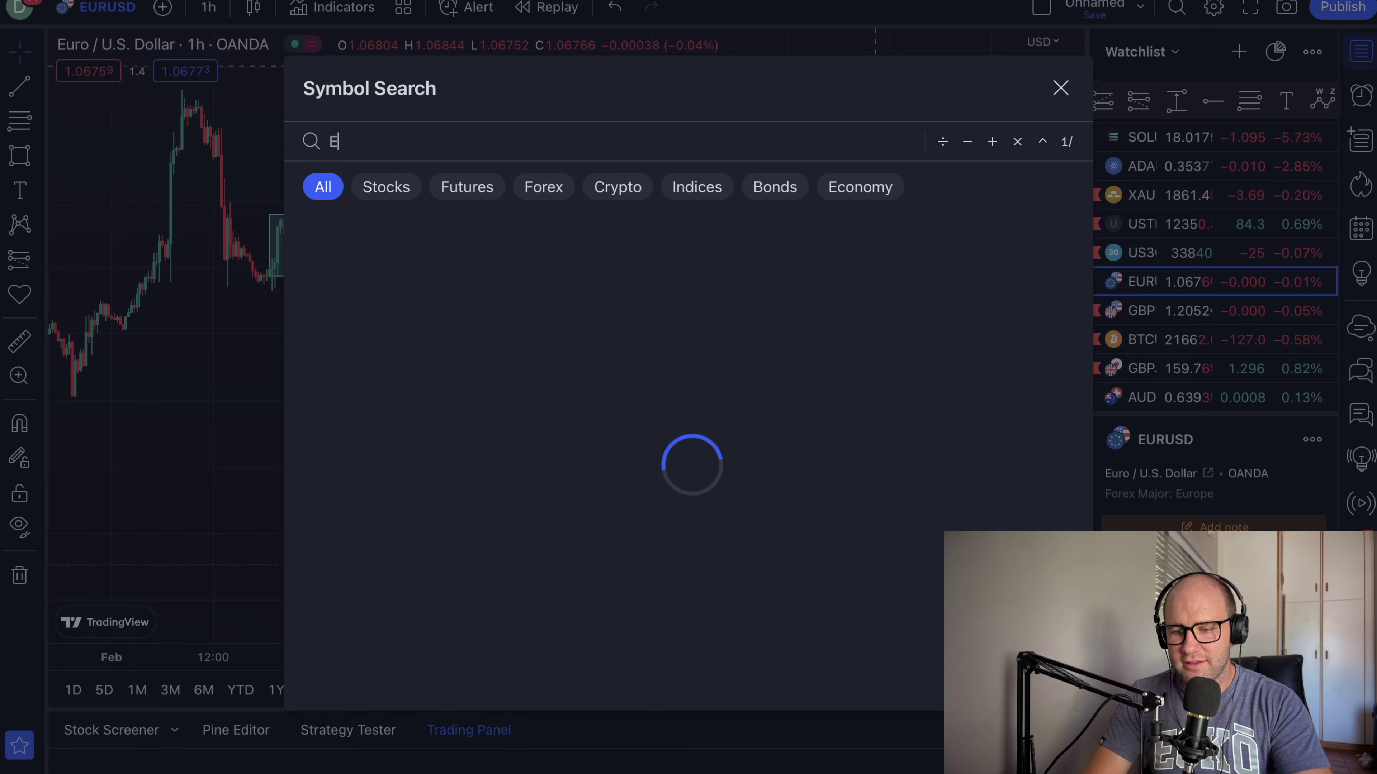
pyautogui.write('URCHF')
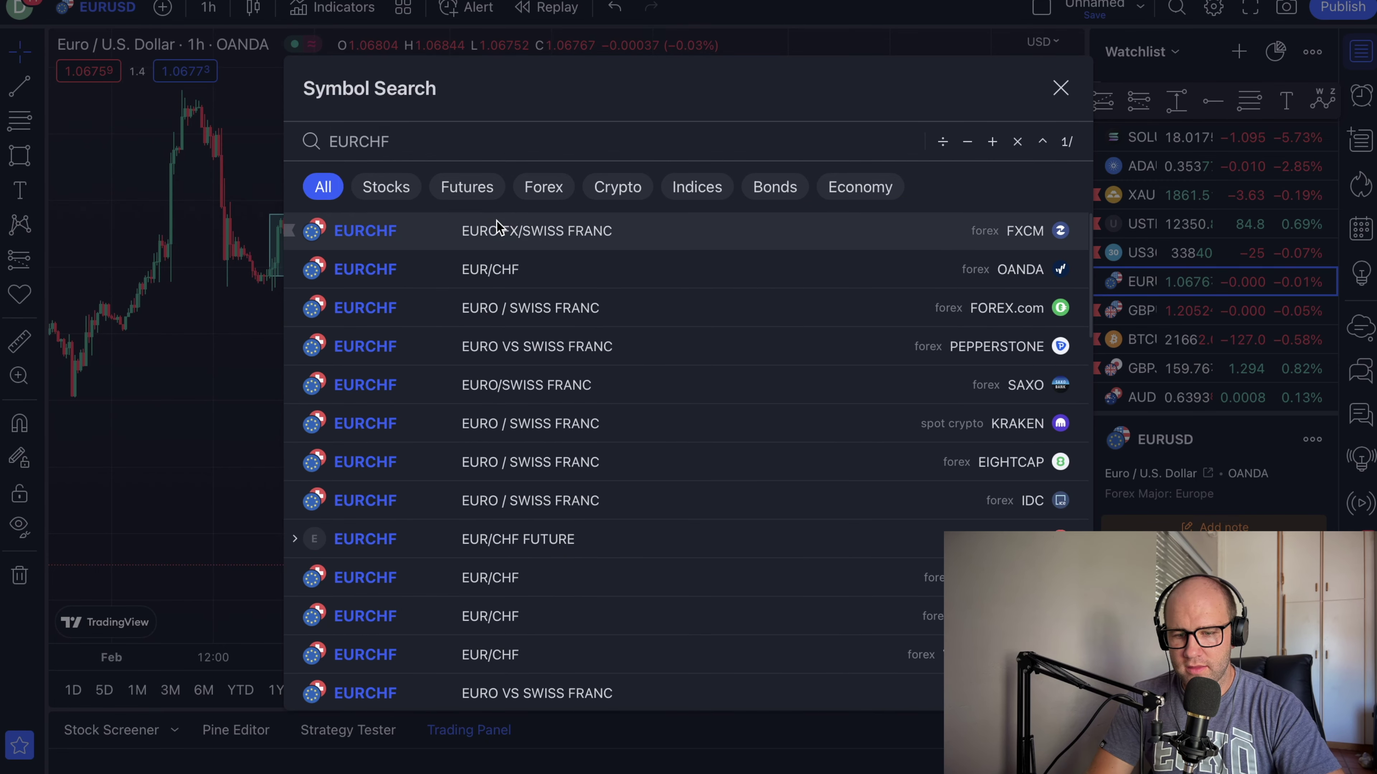
pyautogui.click(498, 230)
pyautogui.scroll(-1, 1181, 299)
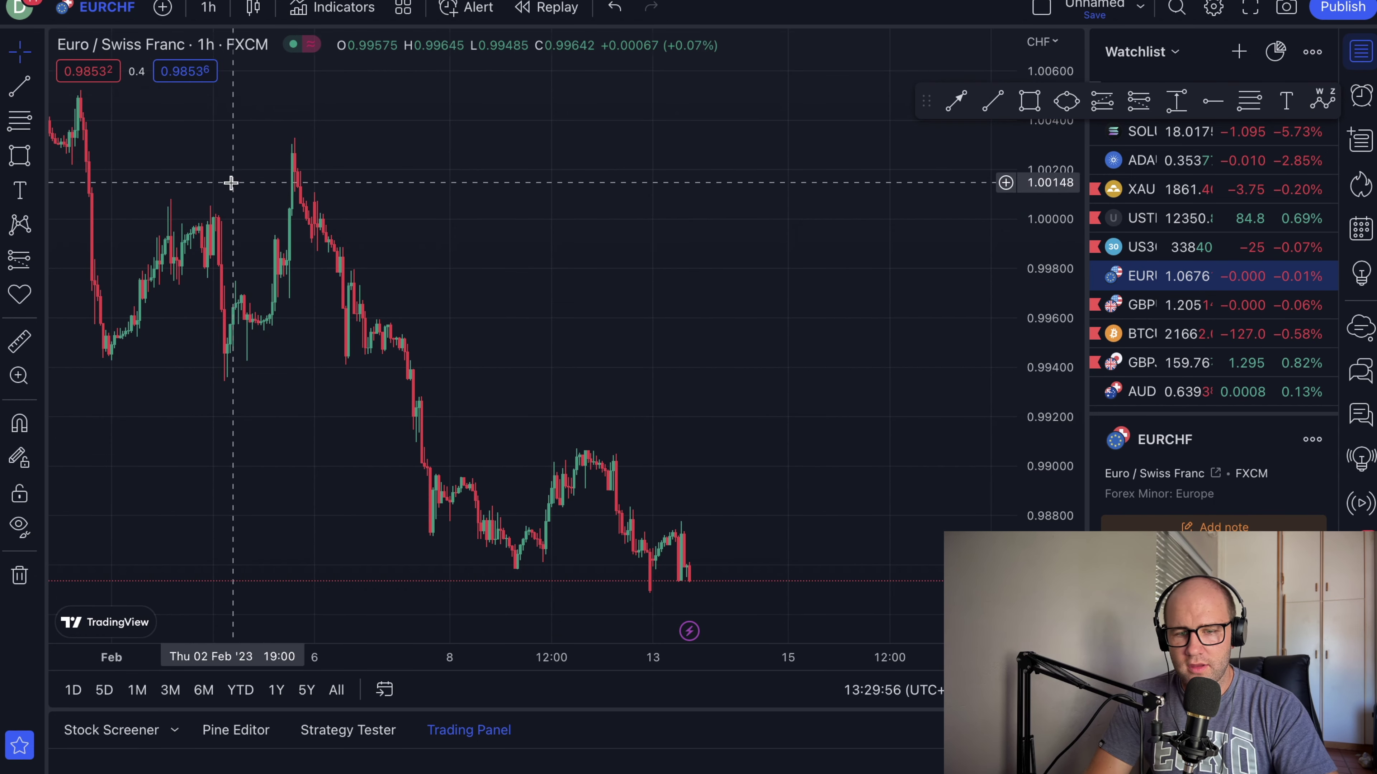
# - Switch EURCHF to monthly candles and frame the chart on roughly 2013–2029
pyautogui.click(209, 7)
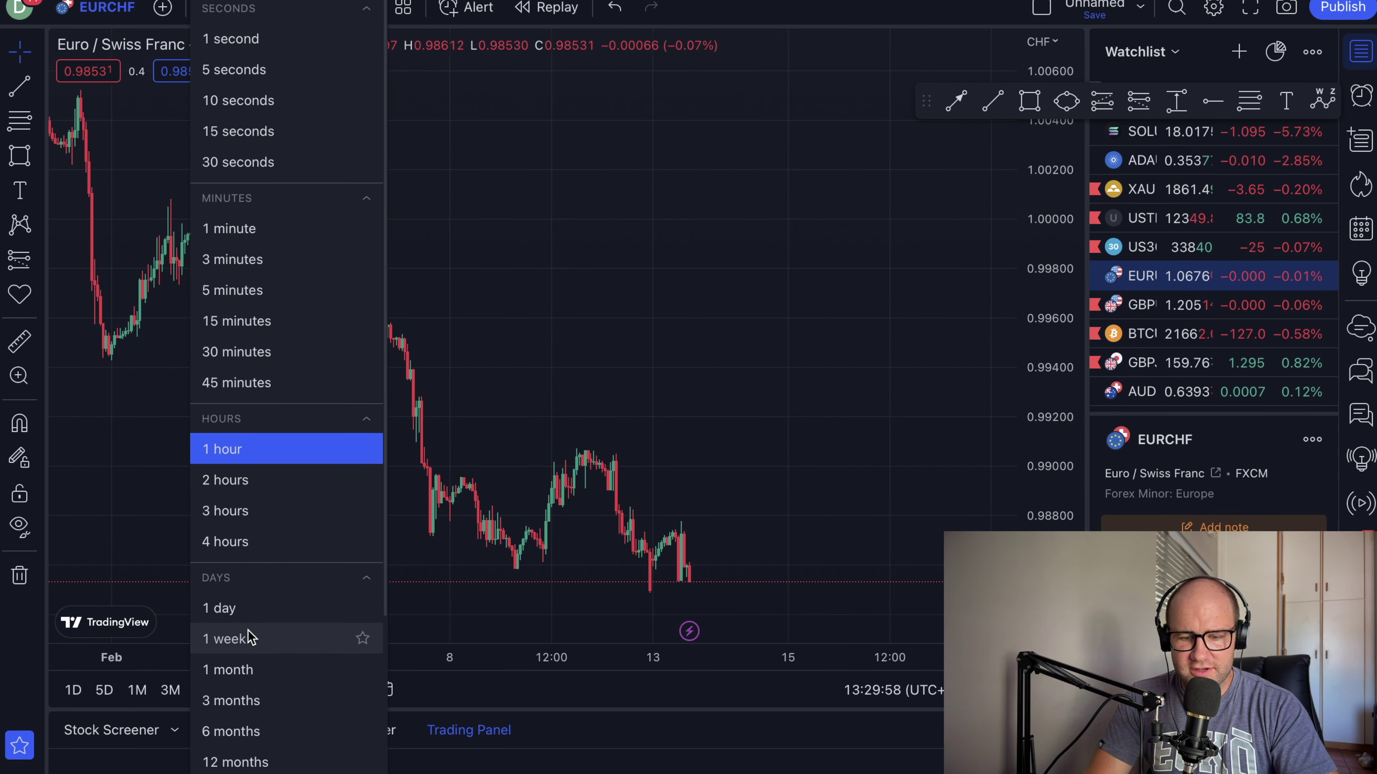
pyautogui.press('Escape')
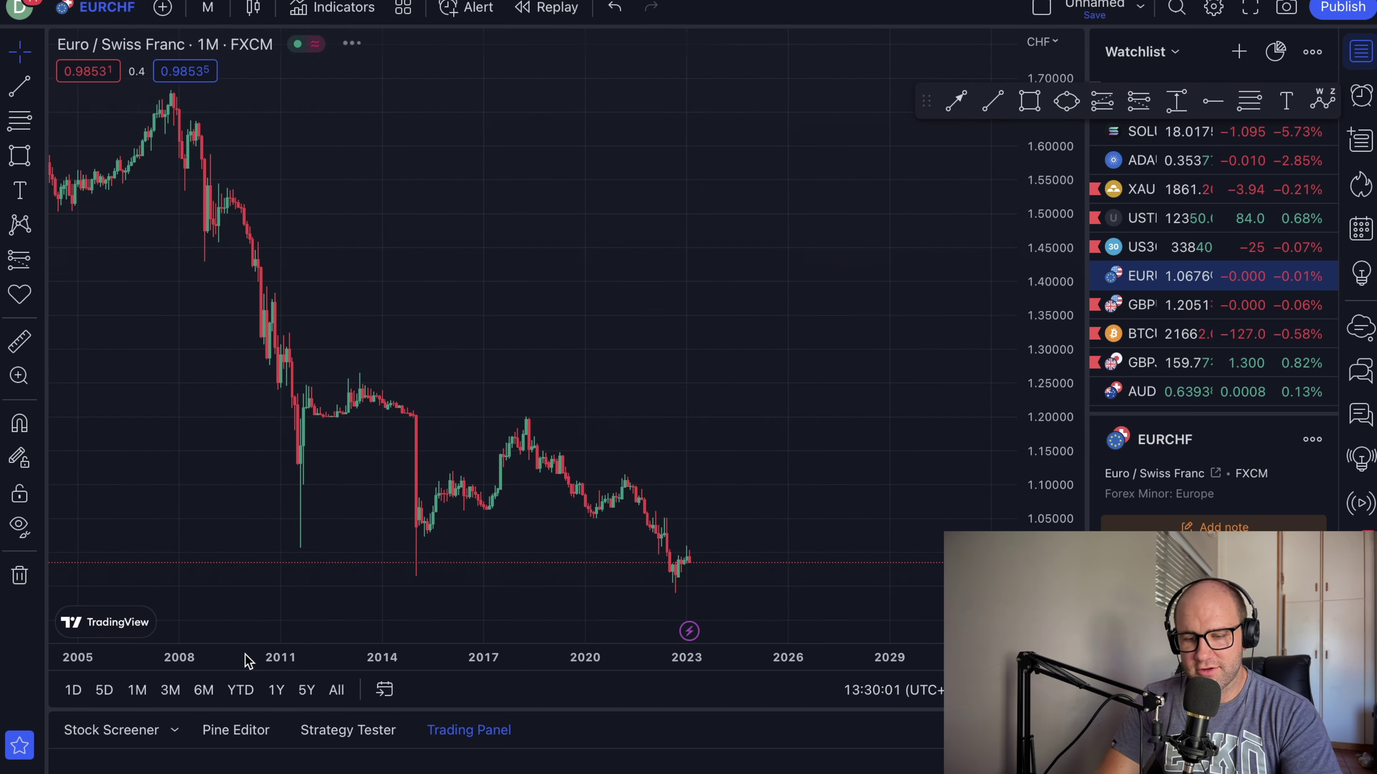
pyautogui.write('=')
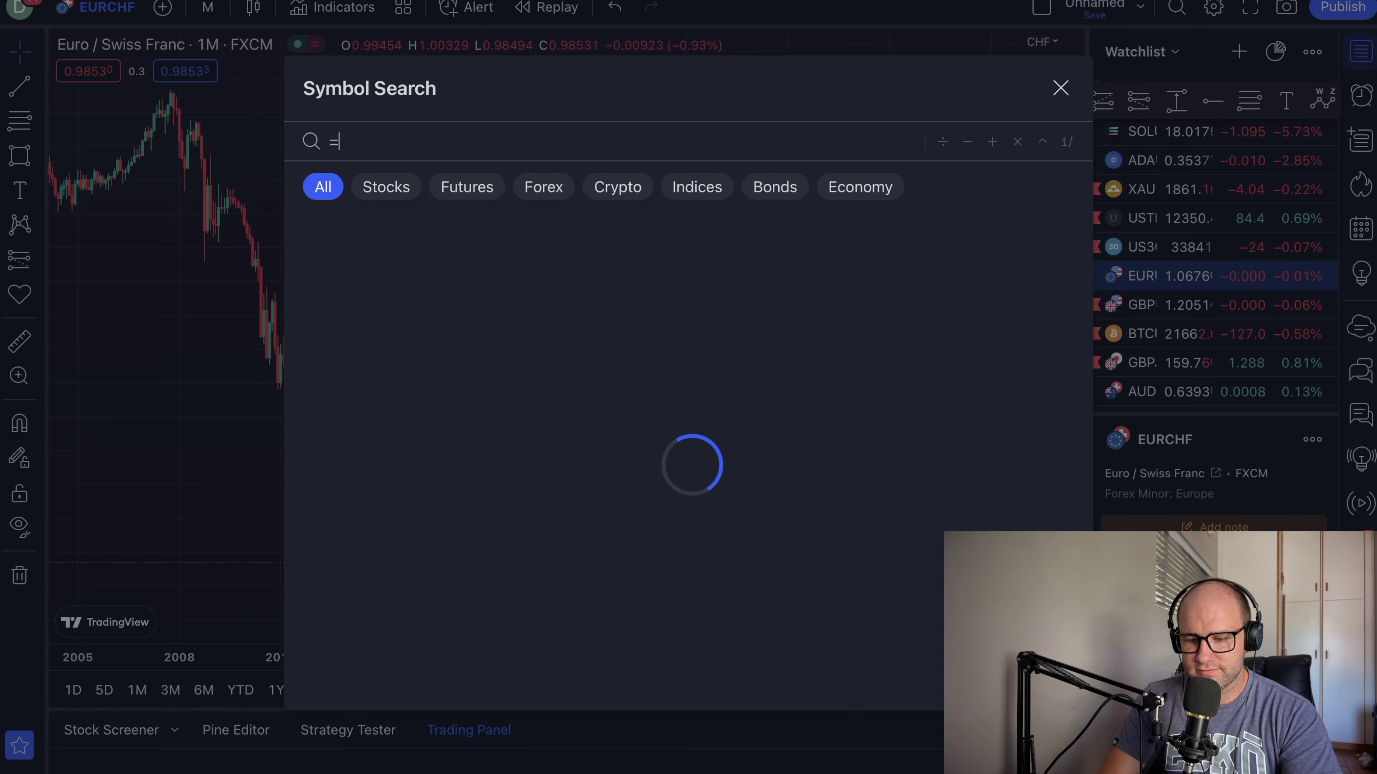
pyautogui.press('Escape')
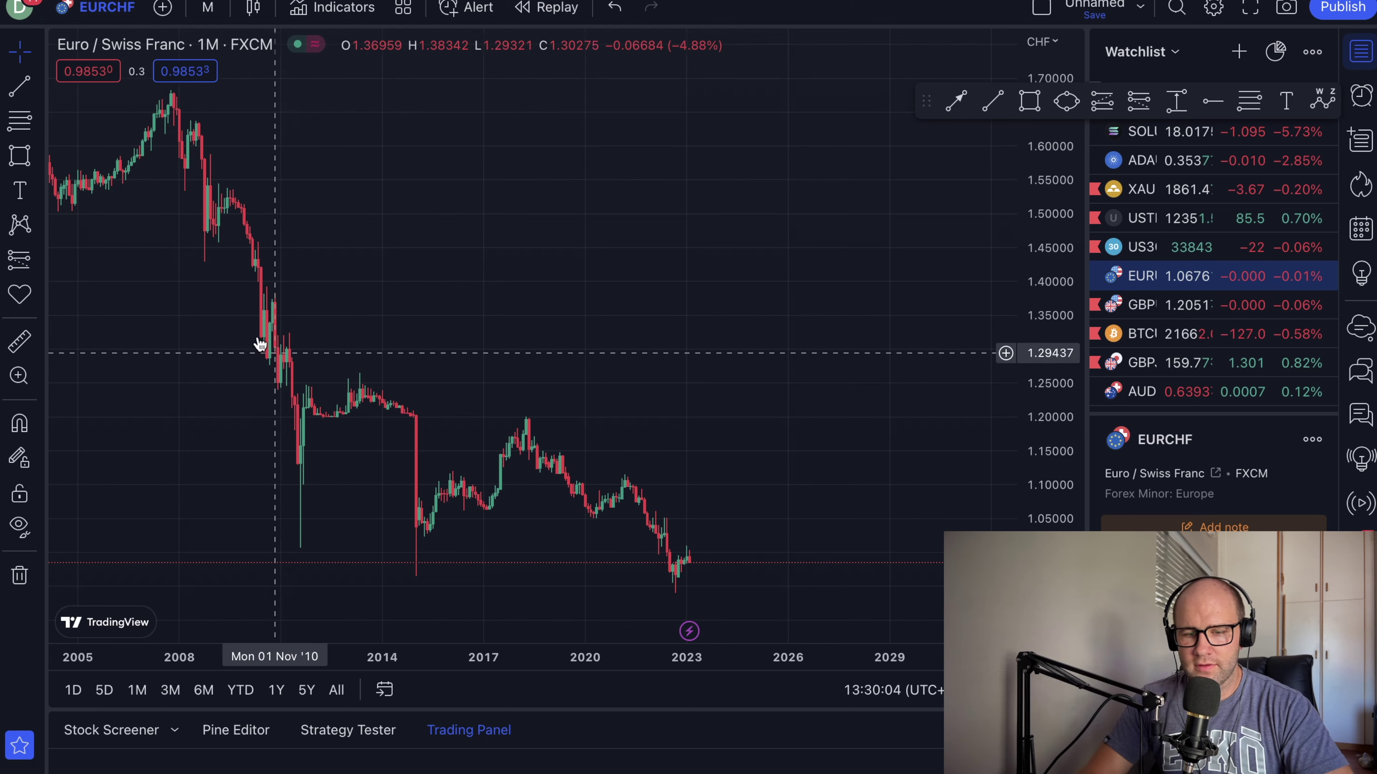
pyautogui.scroll(-5, 295, 306)
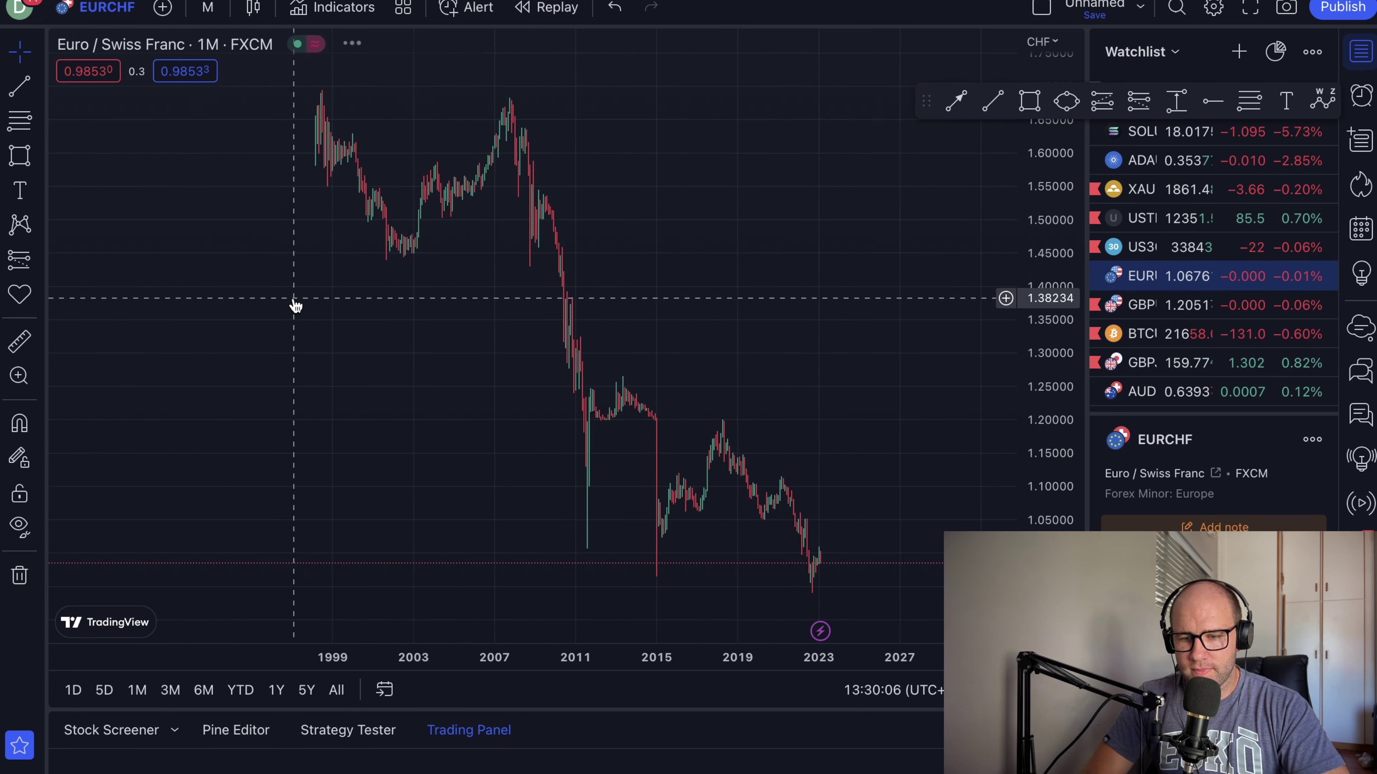
pyautogui.scroll(-1, 296, 305)
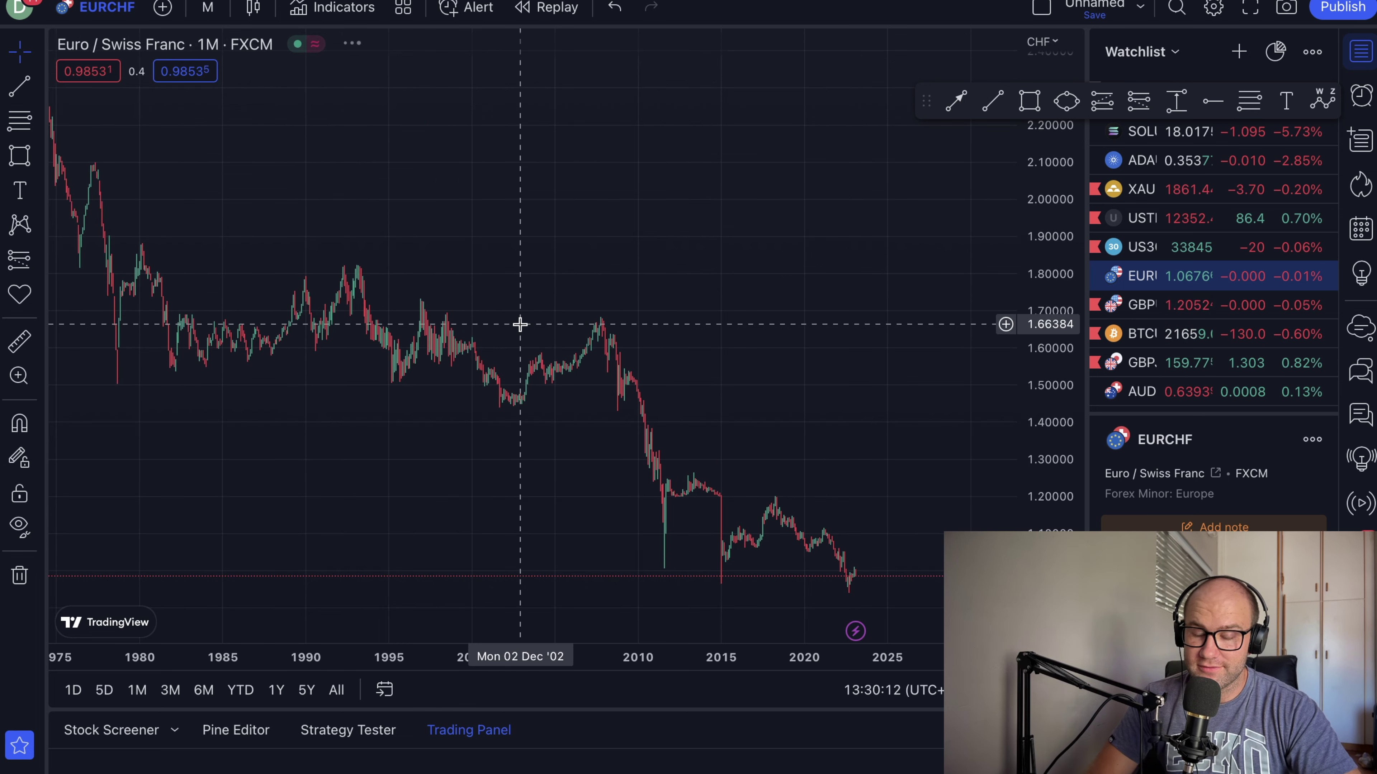
pyautogui.scroll(5, 608, 338)
pyautogui.scroll(6, 609, 339)
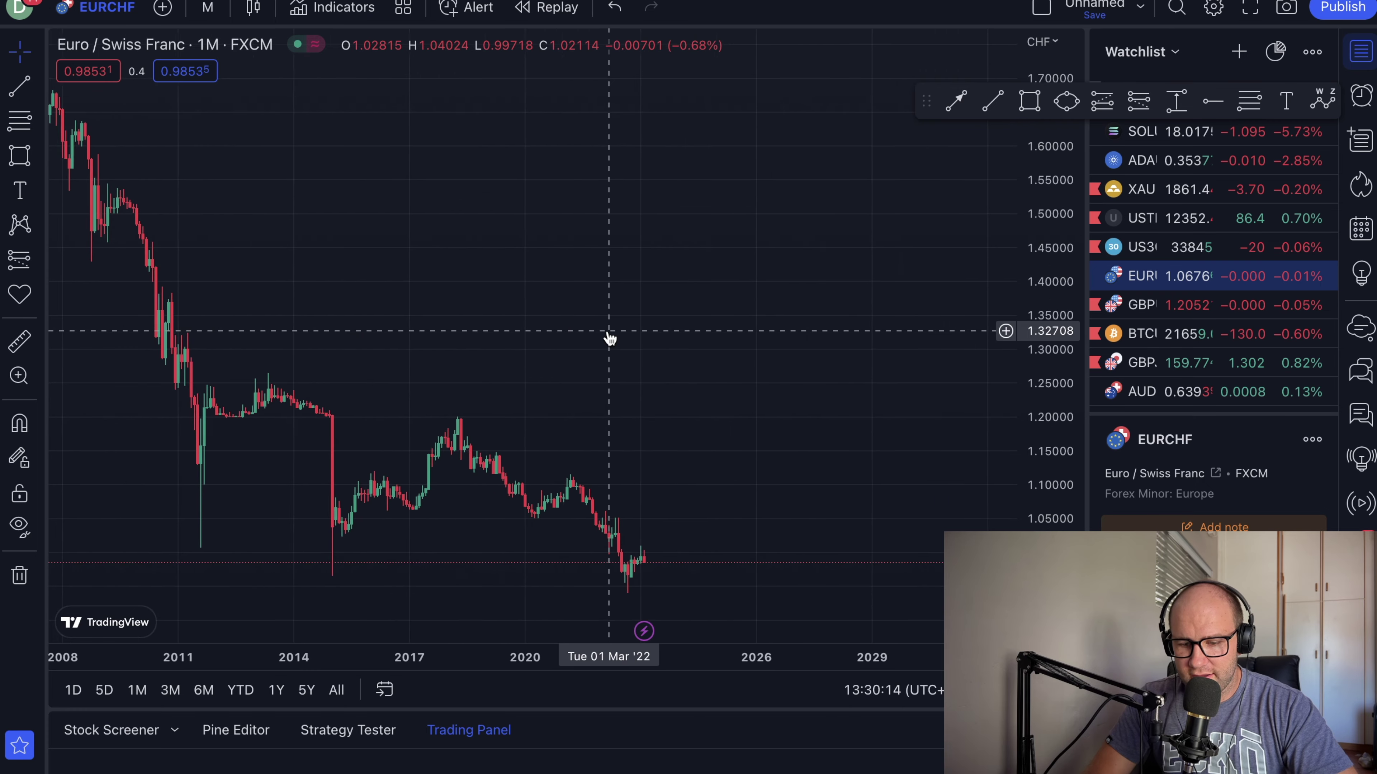
pyautogui.hscroll(-3, 608, 339)
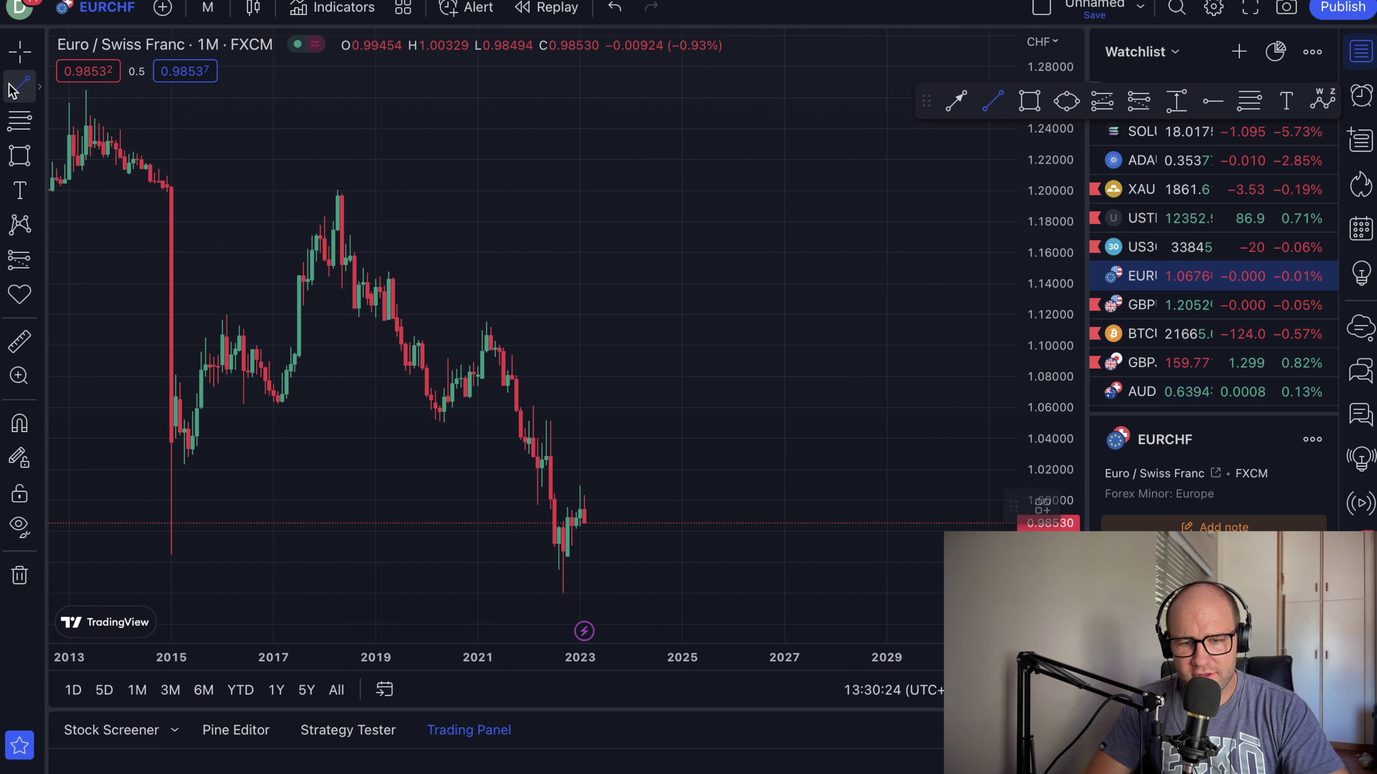
# - Draw a horizontal level at the 2022 low
pyautogui.click(39, 87)
pyautogui.click(82, 357)
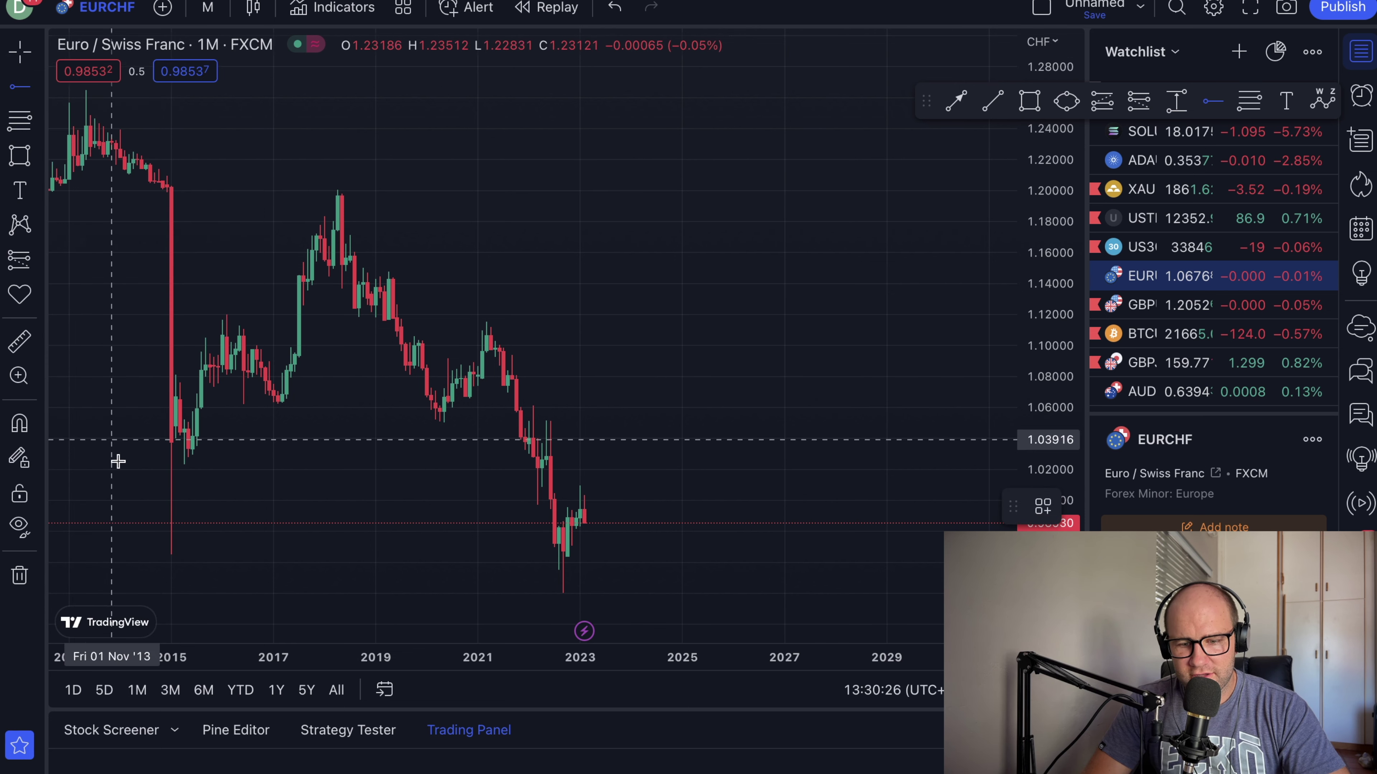
pyautogui.click(149, 556)
# - Zoom toward the 2018 high and start a zone box there, then cancel it
pyautogui.scroll(2, 411, 308)
pyautogui.scroll(1, 412, 312)
pyautogui.hscroll(-5, 412, 312)
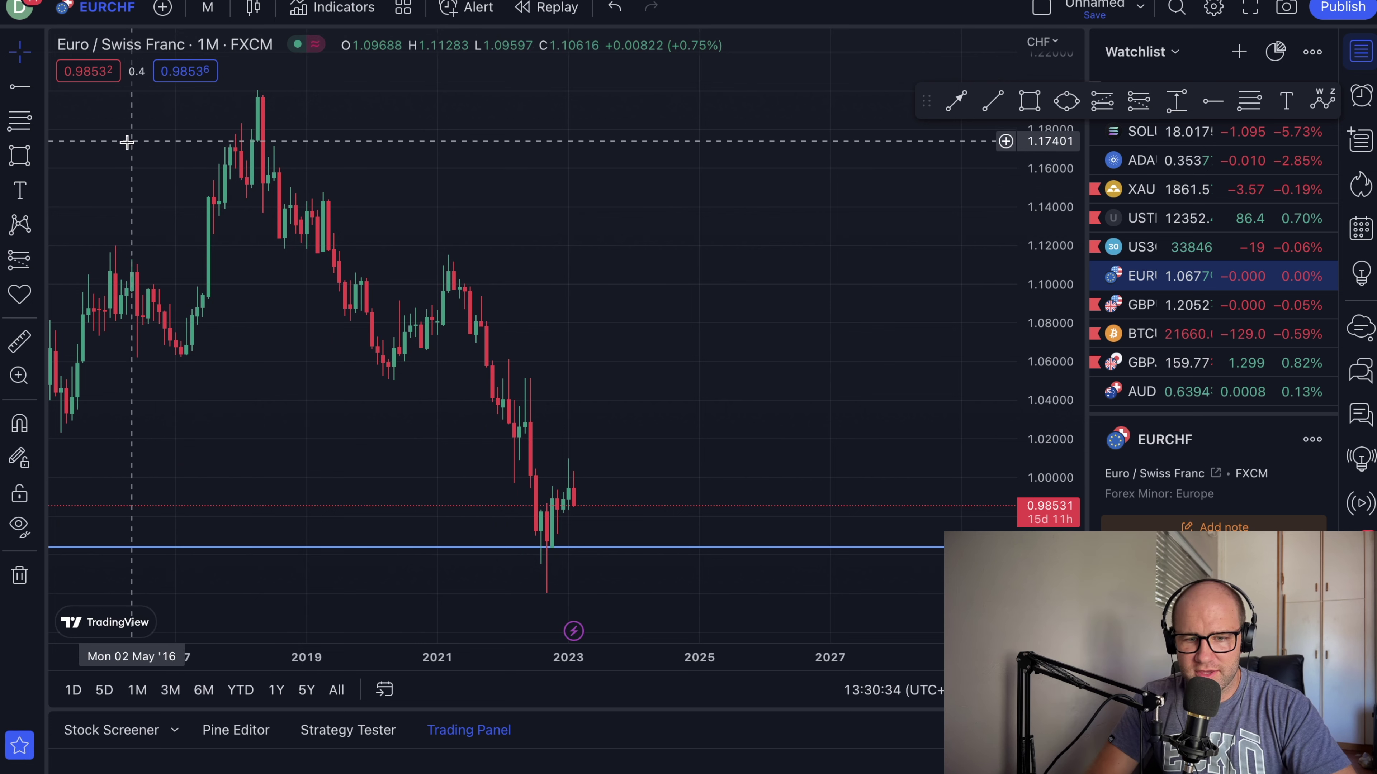
pyautogui.click(257, 141)
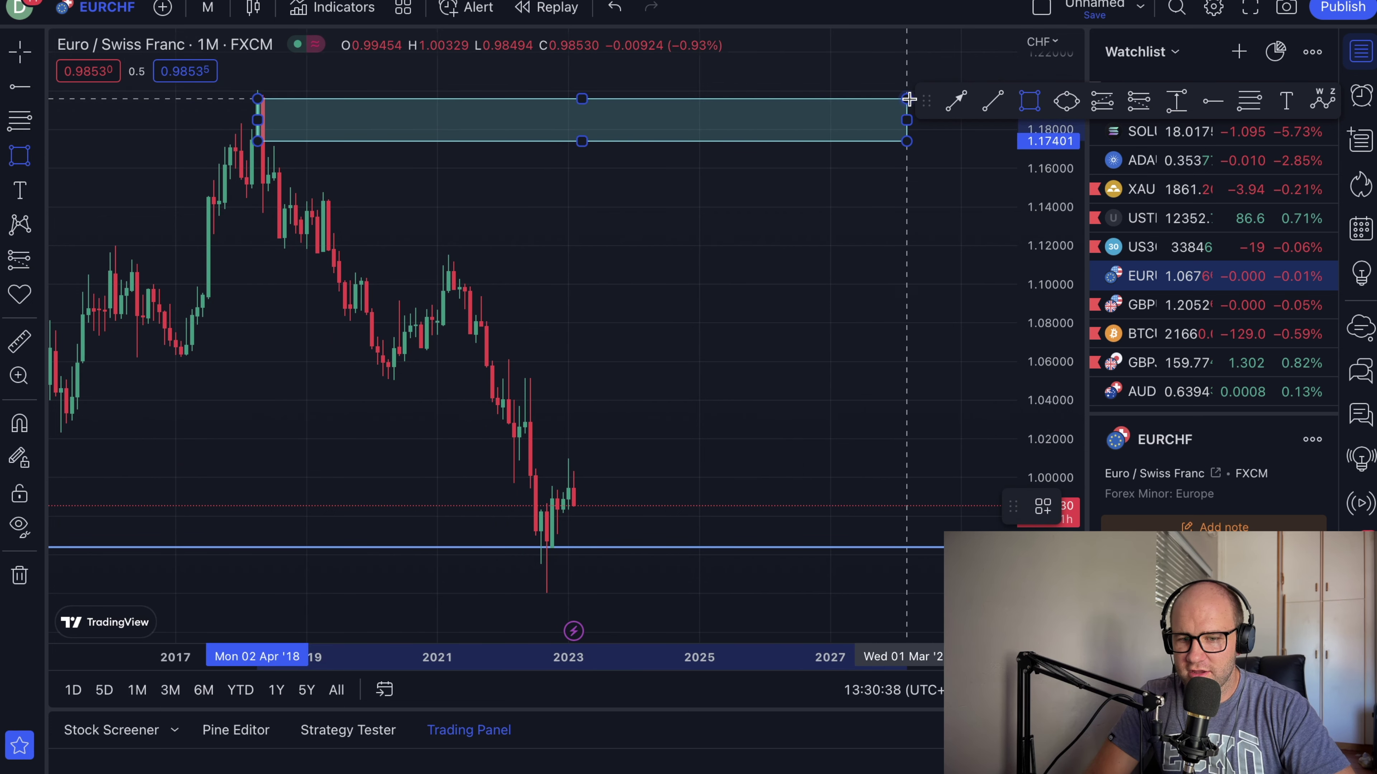
pyautogui.click(993, 100)
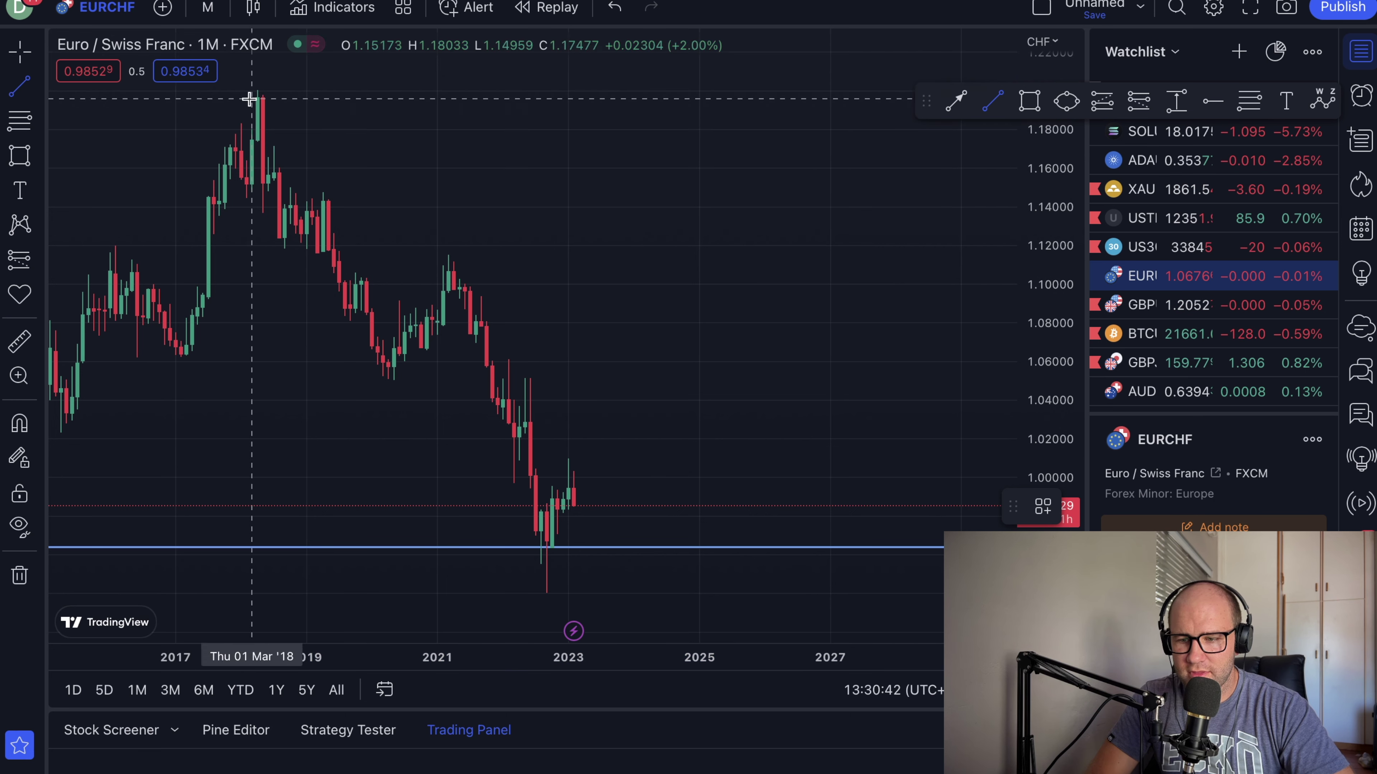
# - Draw a zone box from the 2018 peak rightward, with its top at about 1.20
pyautogui.moveTo(925, 101); pyautogui.dragTo(1018, 255)
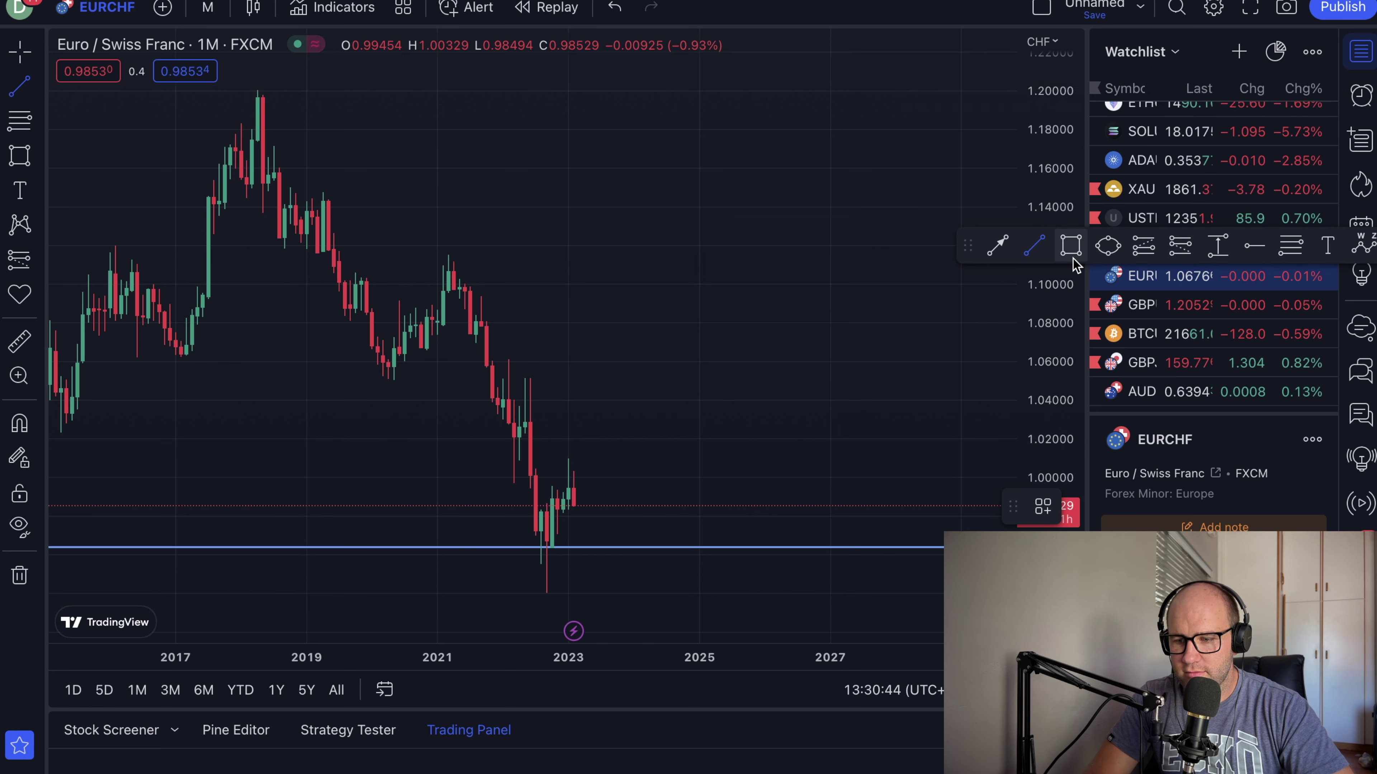
pyautogui.moveTo(257, 141); pyautogui.dragTo(962, 97)
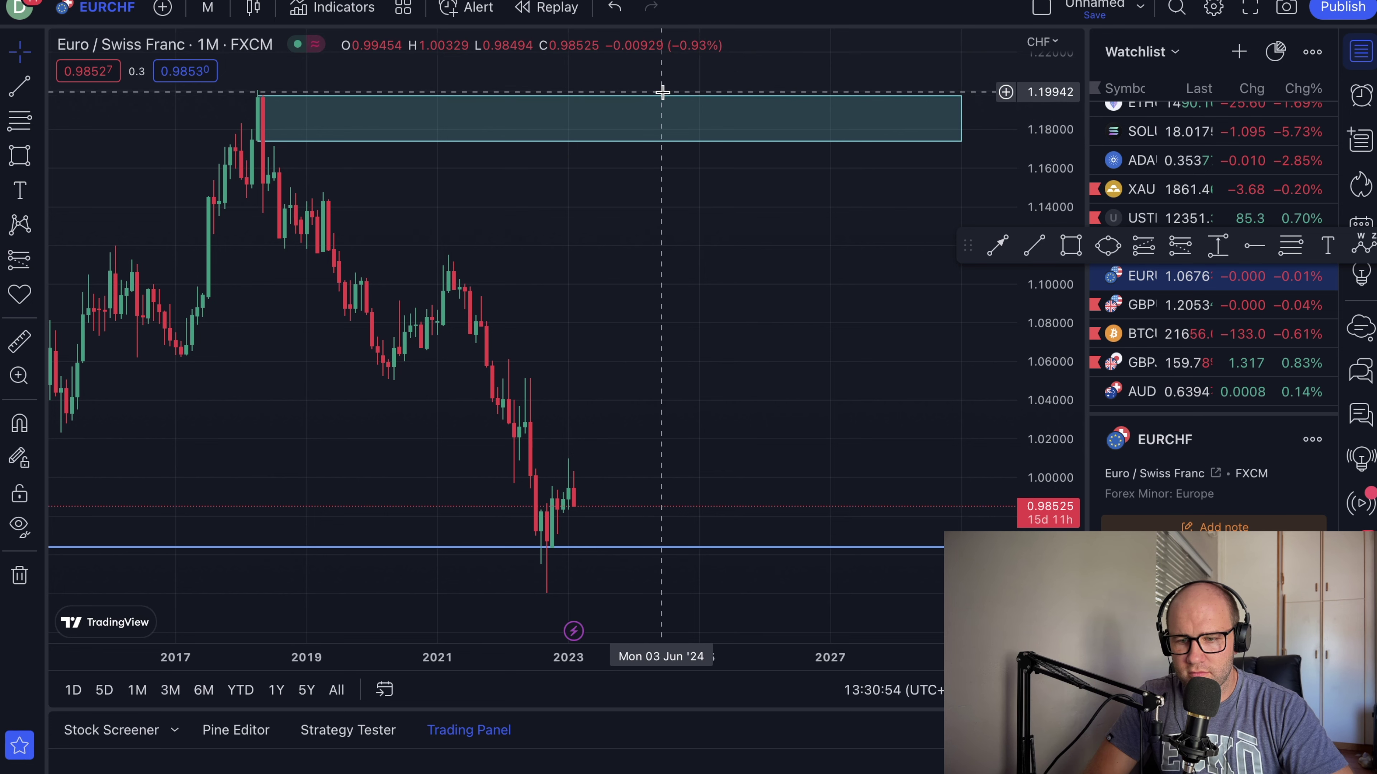
pyautogui.moveTo(612, 94); pyautogui.dragTo(612, 88)
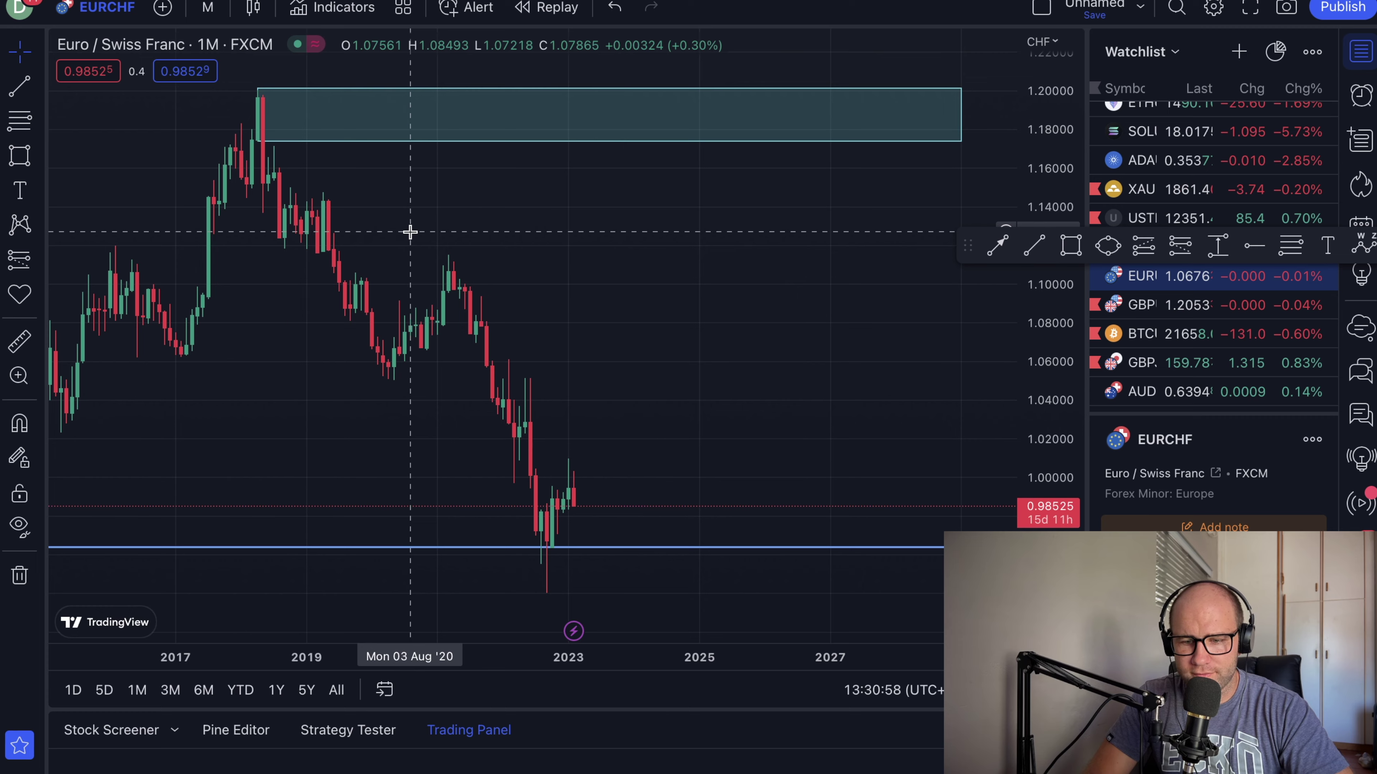
# - Zoom in and draw a second zone box around 1.03–1.05 starting in 2022
pyautogui.scroll(5, 408, 231)
pyautogui.hscroll(-5, 300, 194)
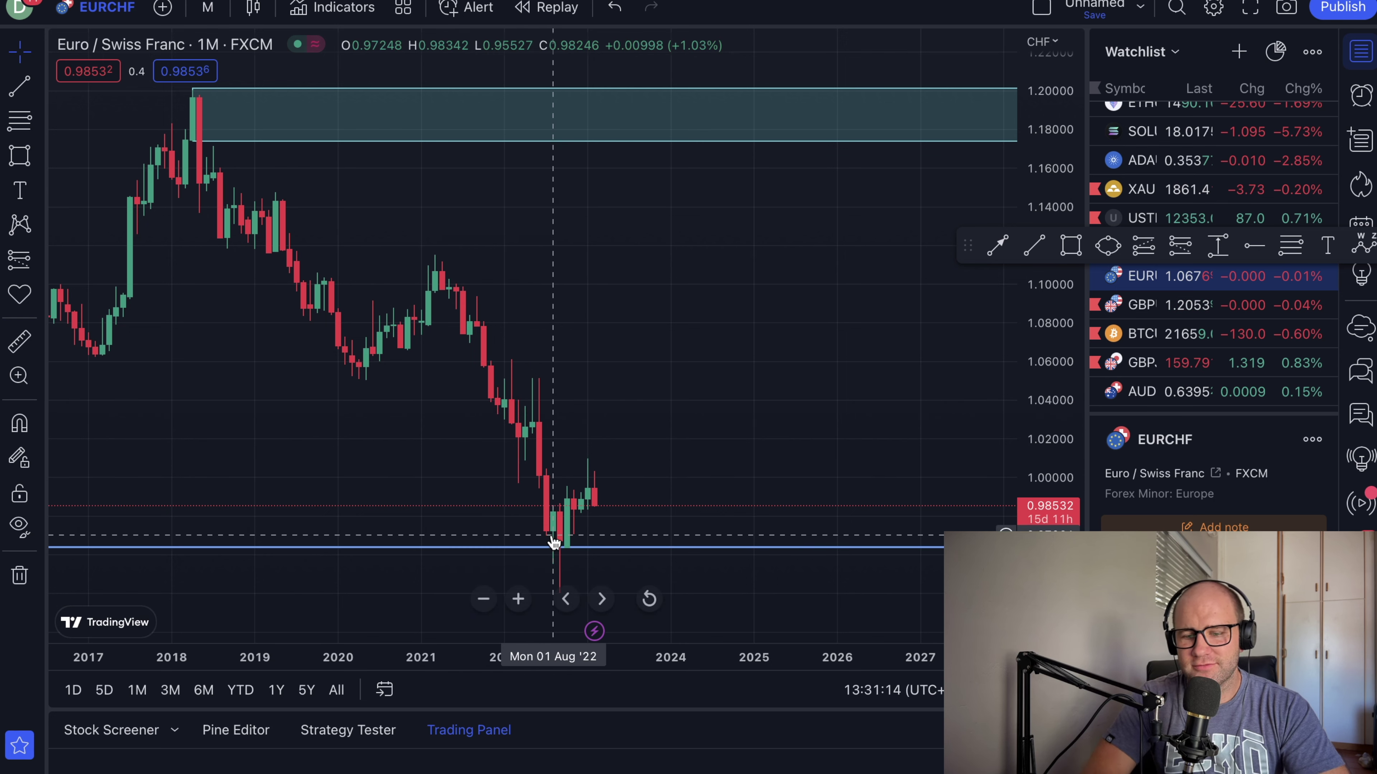
pyautogui.scroll(3, 541, 461)
pyautogui.scroll(2, 542, 479)
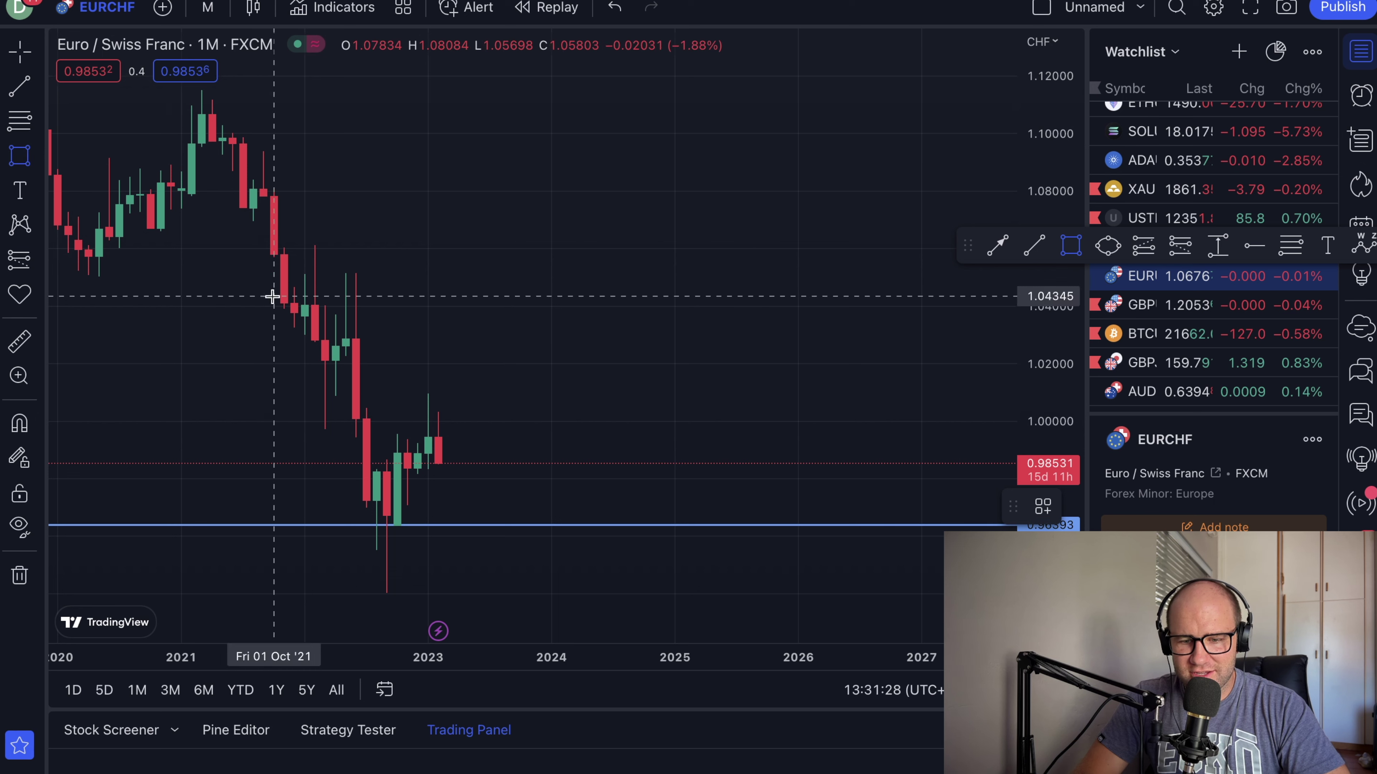
pyautogui.moveTo(343, 347)
pyautogui.mouseDown()
pyautogui.moveTo(667, 347)
pyautogui.moveTo(879, 308)
pyautogui.moveTo(952, 274)
pyautogui.mouseUp()
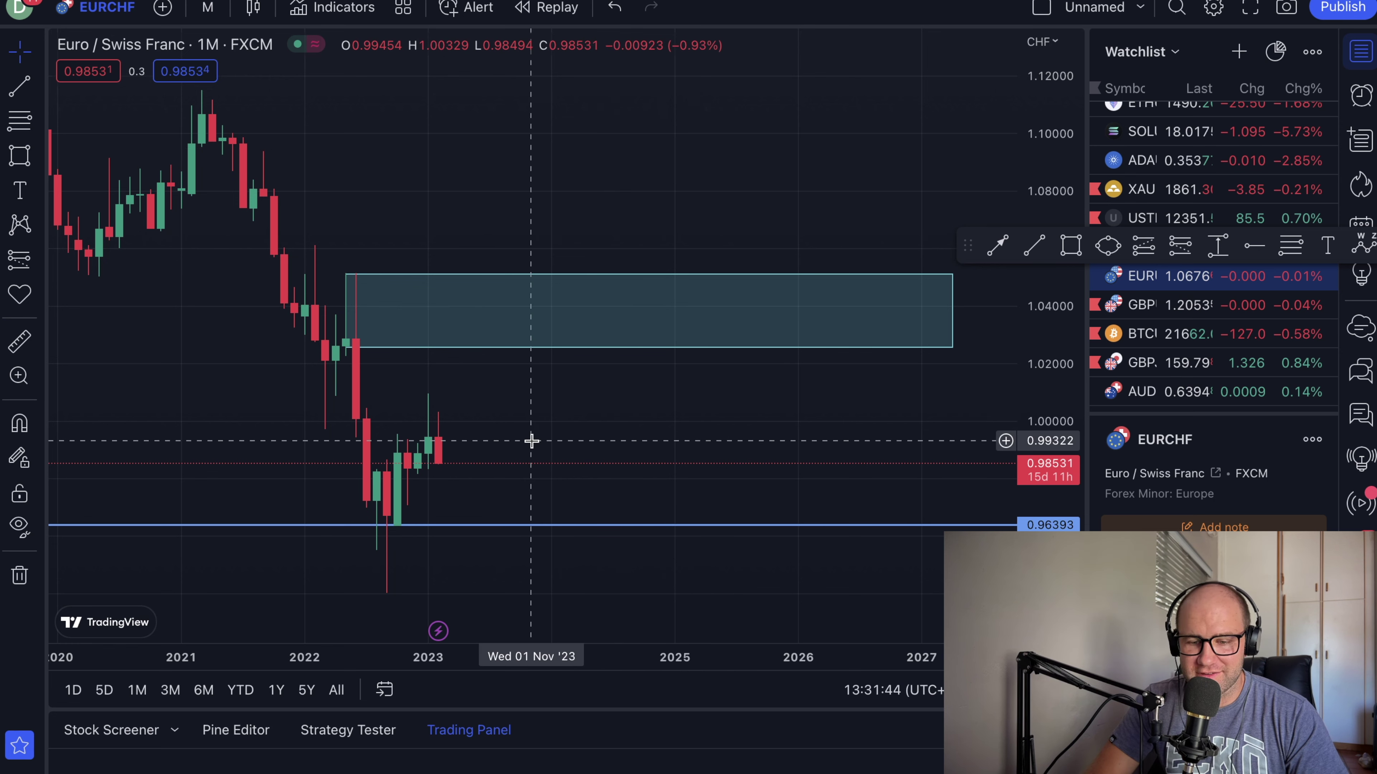
# - Set EURCHF to 1-week candles and zoom out to show 2022 onward
pyautogui.click(208, 7)
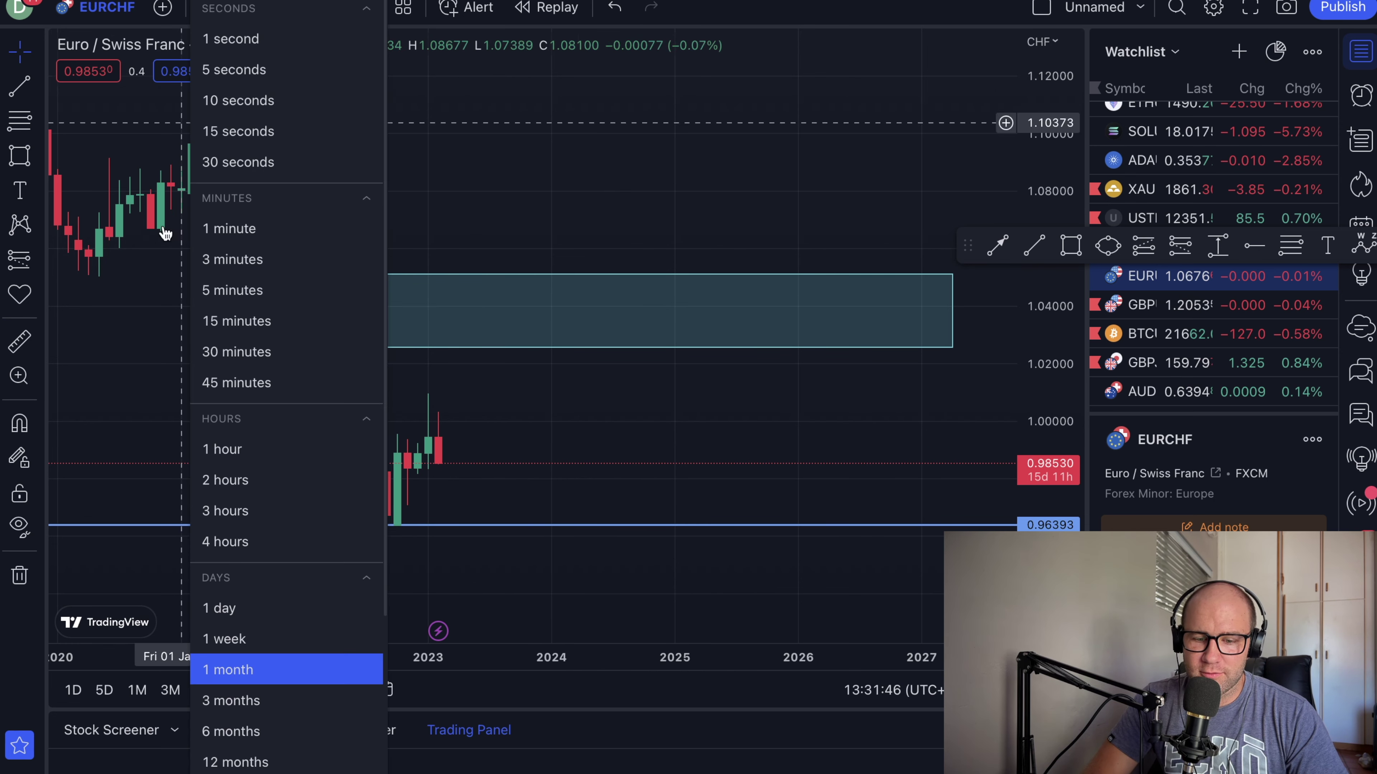
pyautogui.click(267, 643)
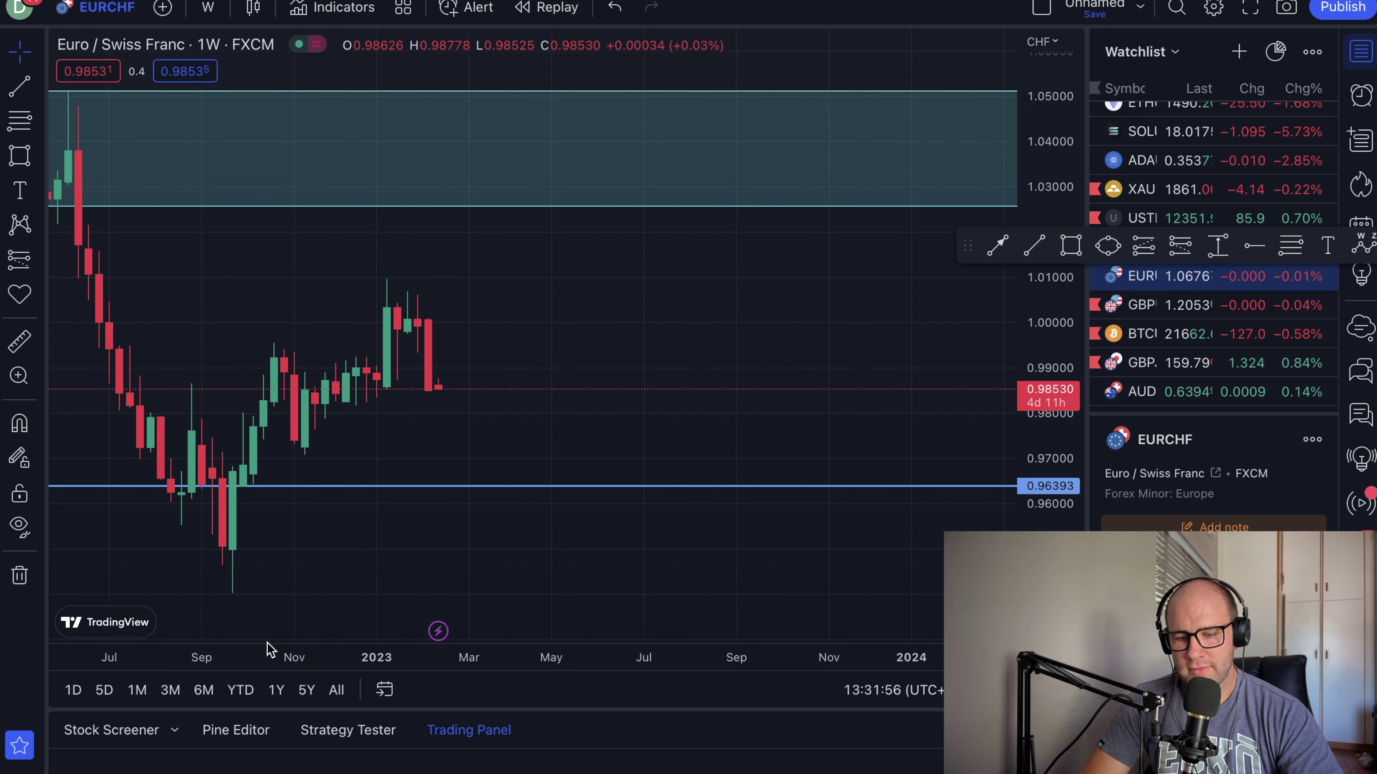
pyautogui.scroll(-3, 258, 350)
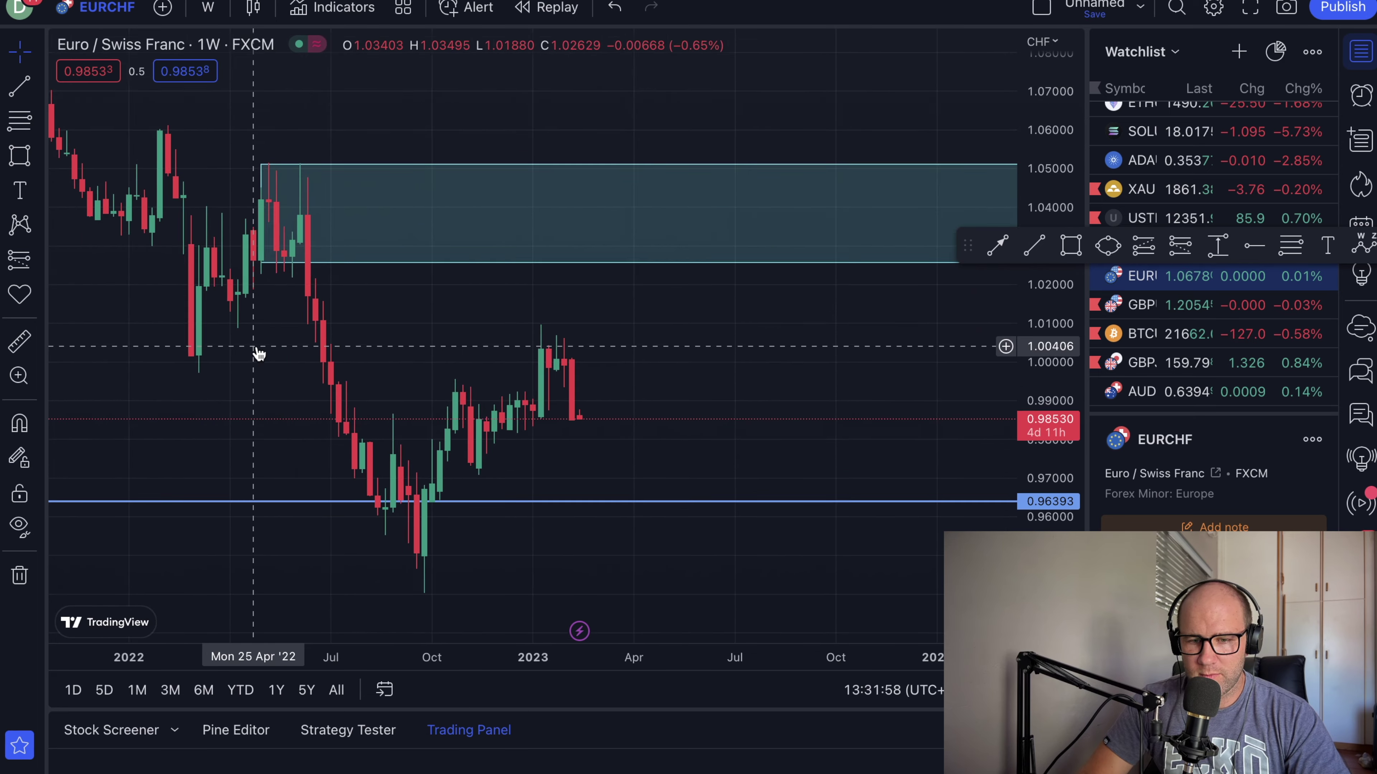
pyautogui.scroll(-2, 258, 353)
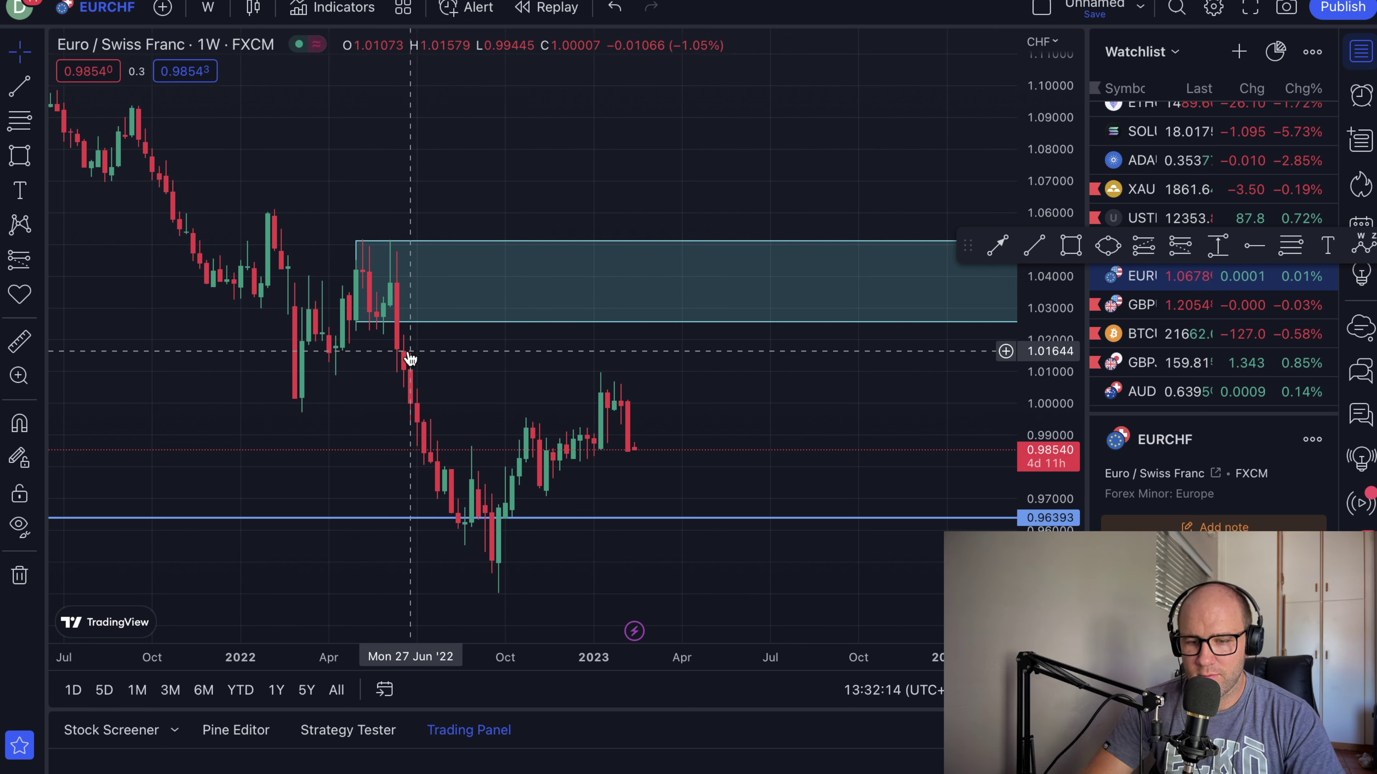
# - Draw a shorter zone box from June 2022 spanning about 1.031–1.045 to late 2023
pyautogui.click(19, 156)
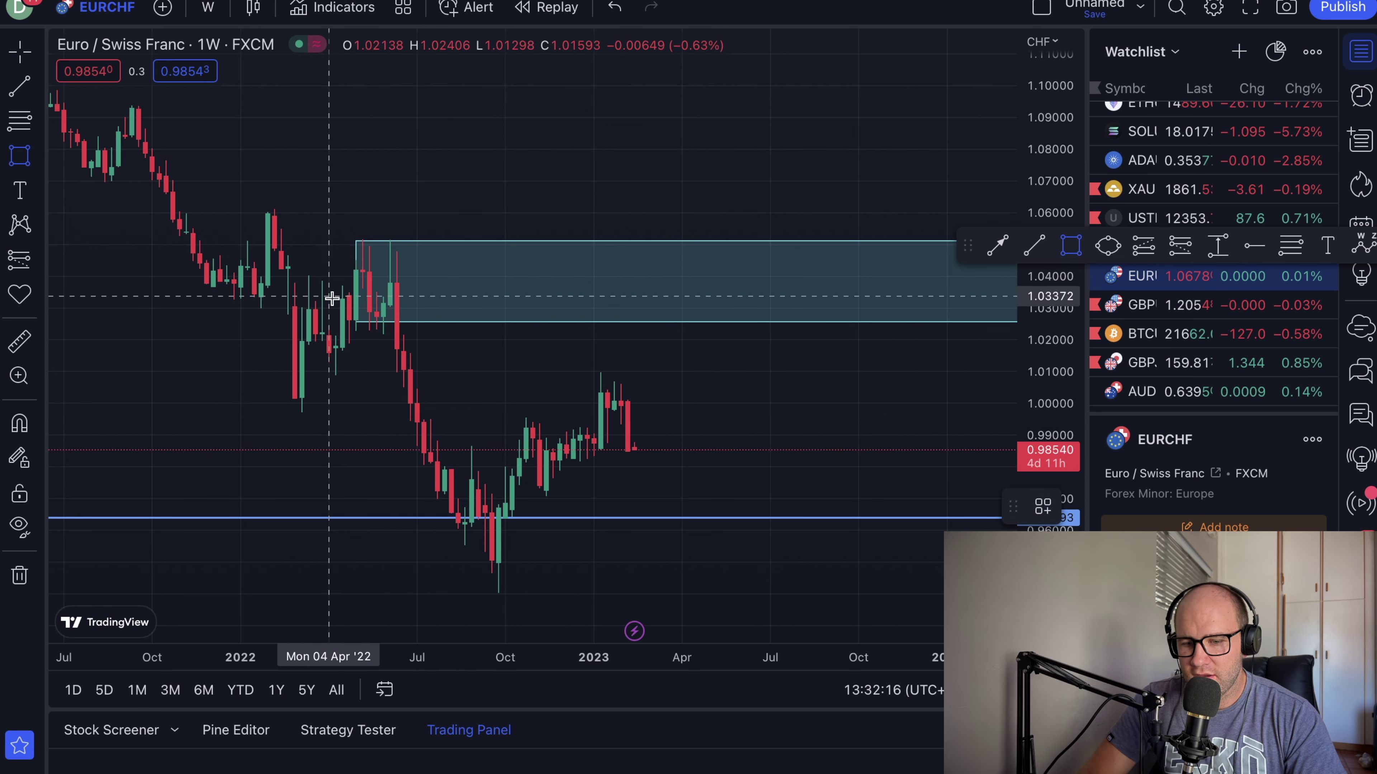
pyautogui.click(390, 303)
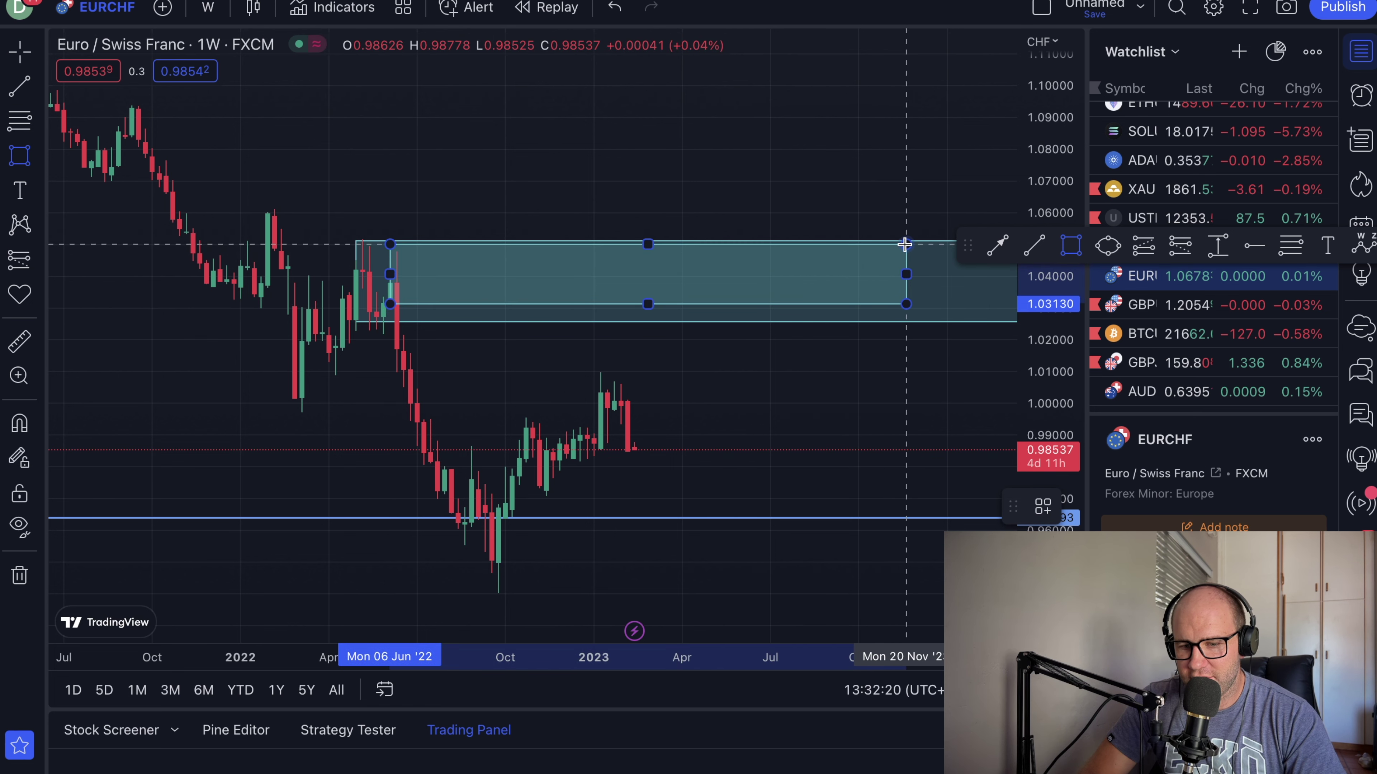
pyautogui.click(913, 241)
pyautogui.click(876, 362)
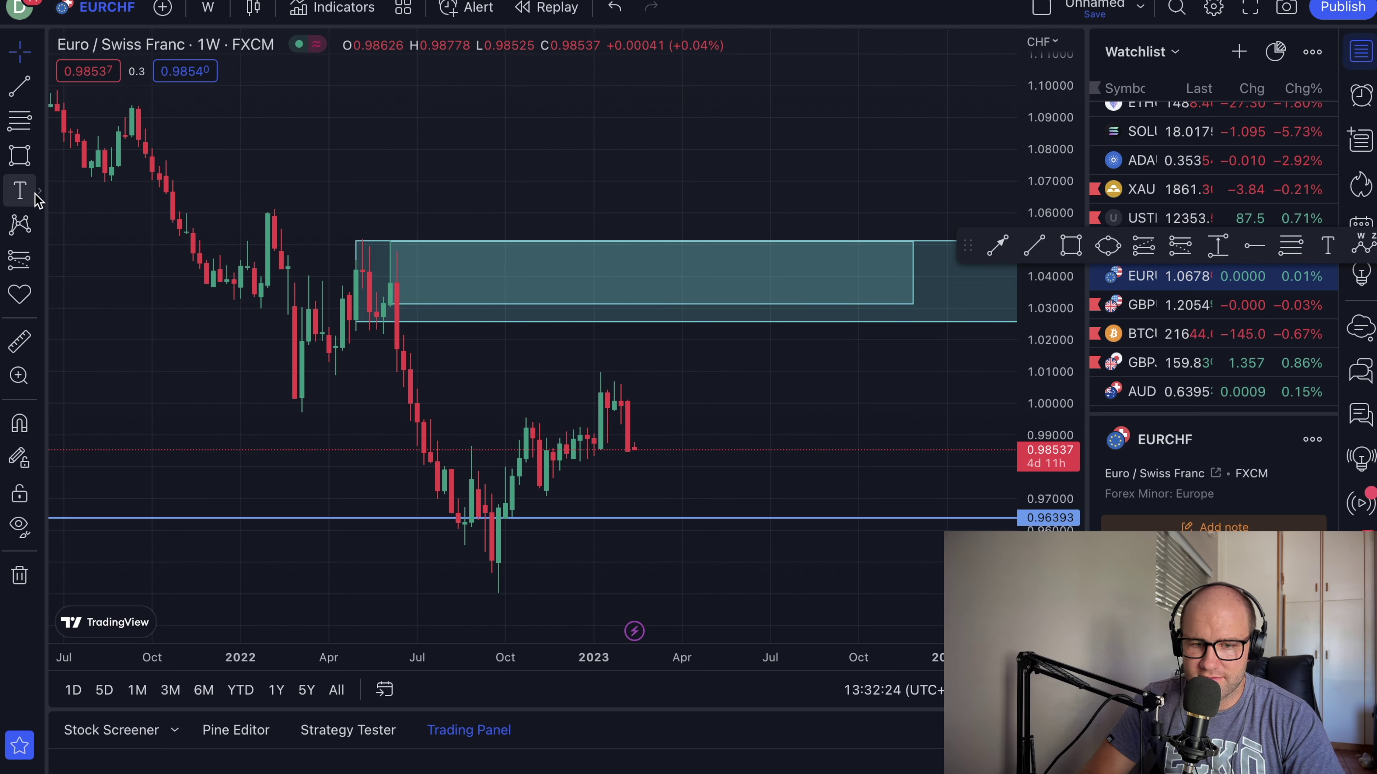
pyautogui.click(20, 265)
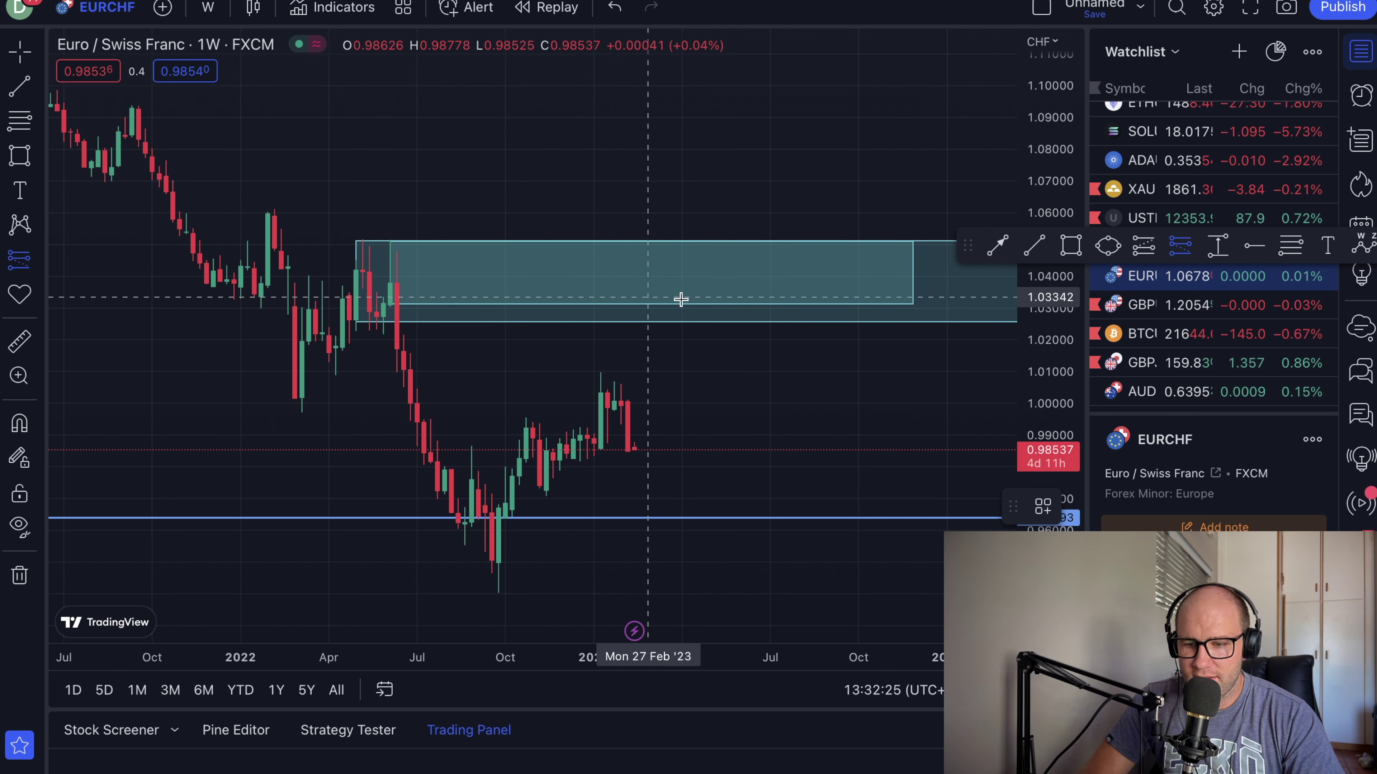
# - Place a short position entering near 1.0395, stop 1.0540, target 0.9658 (about 5.06 R/R)
pyautogui.click(836, 305)
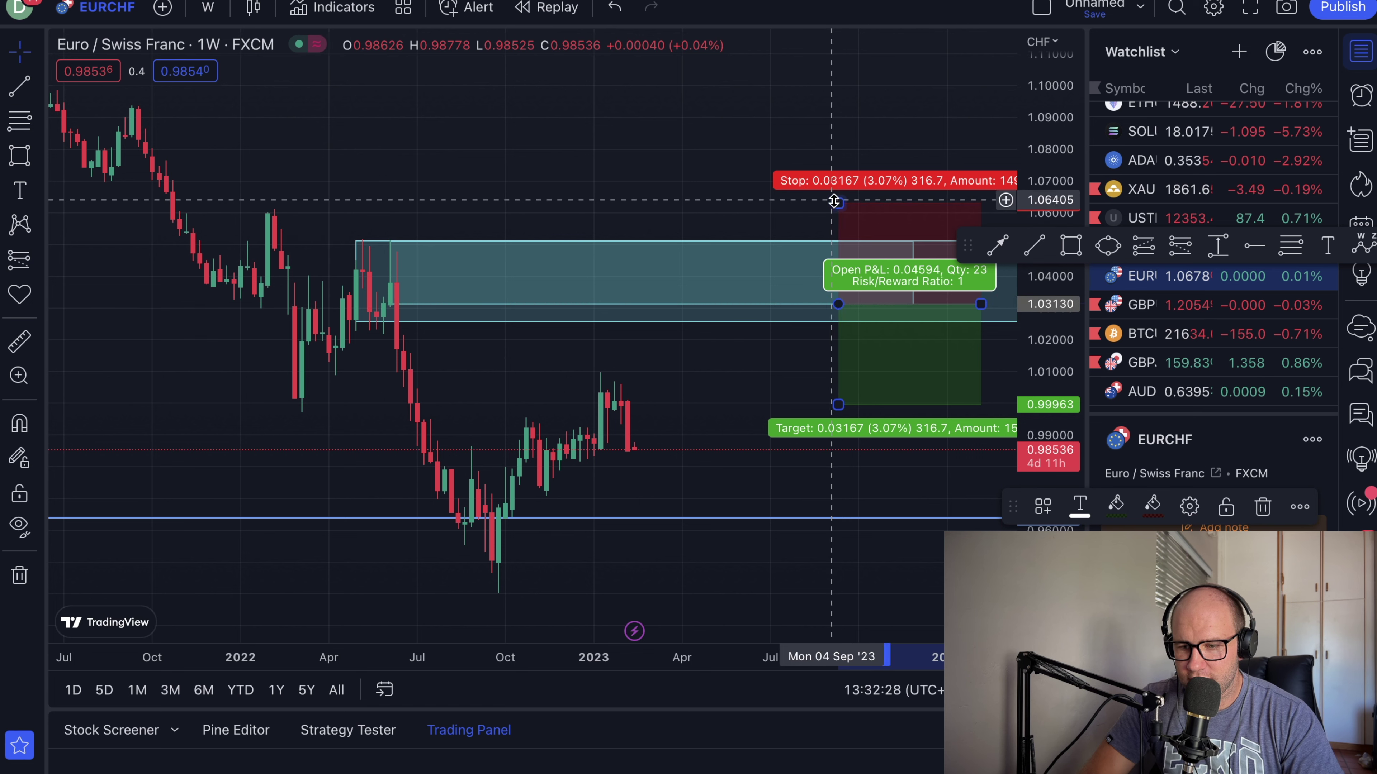
pyautogui.moveTo(836, 203); pyautogui.dragTo(838, 232)
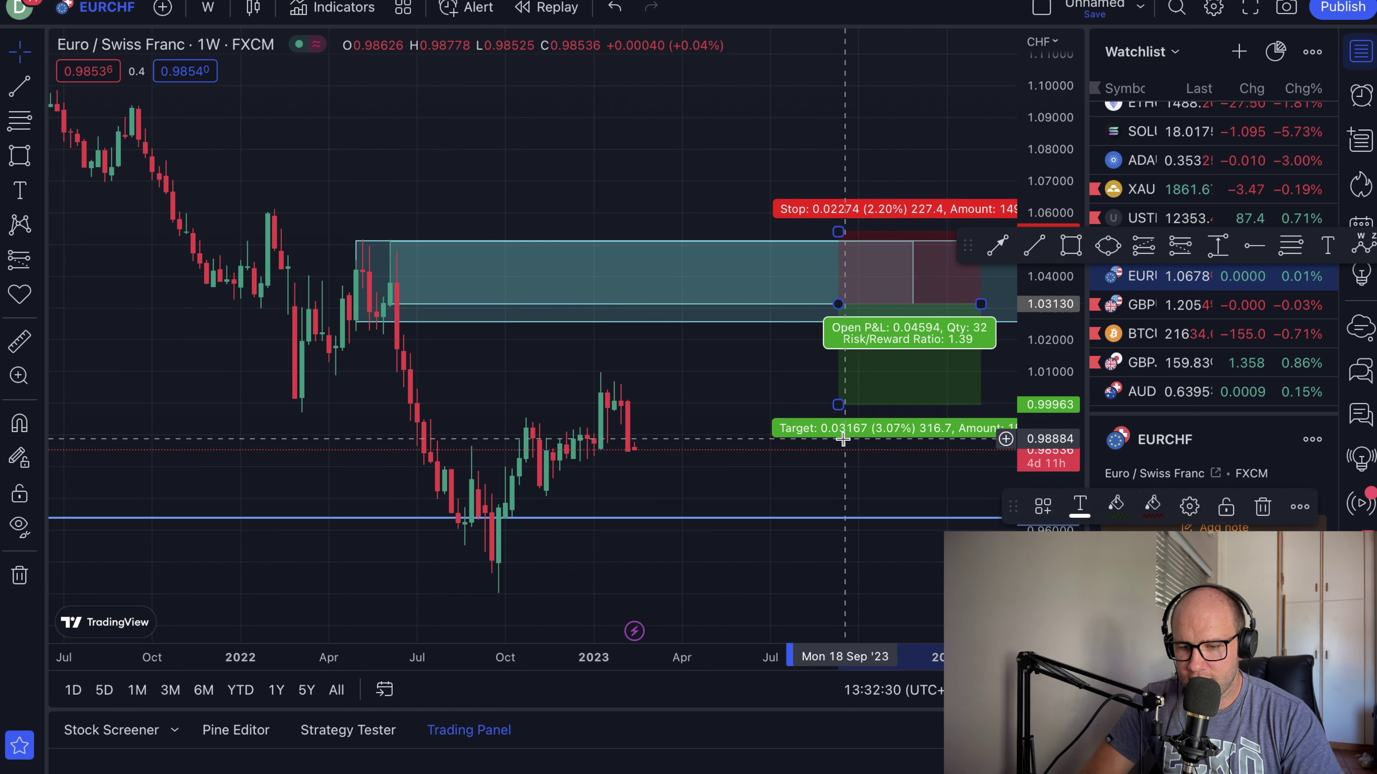
pyautogui.moveTo(839, 408); pyautogui.dragTo(827, 512)
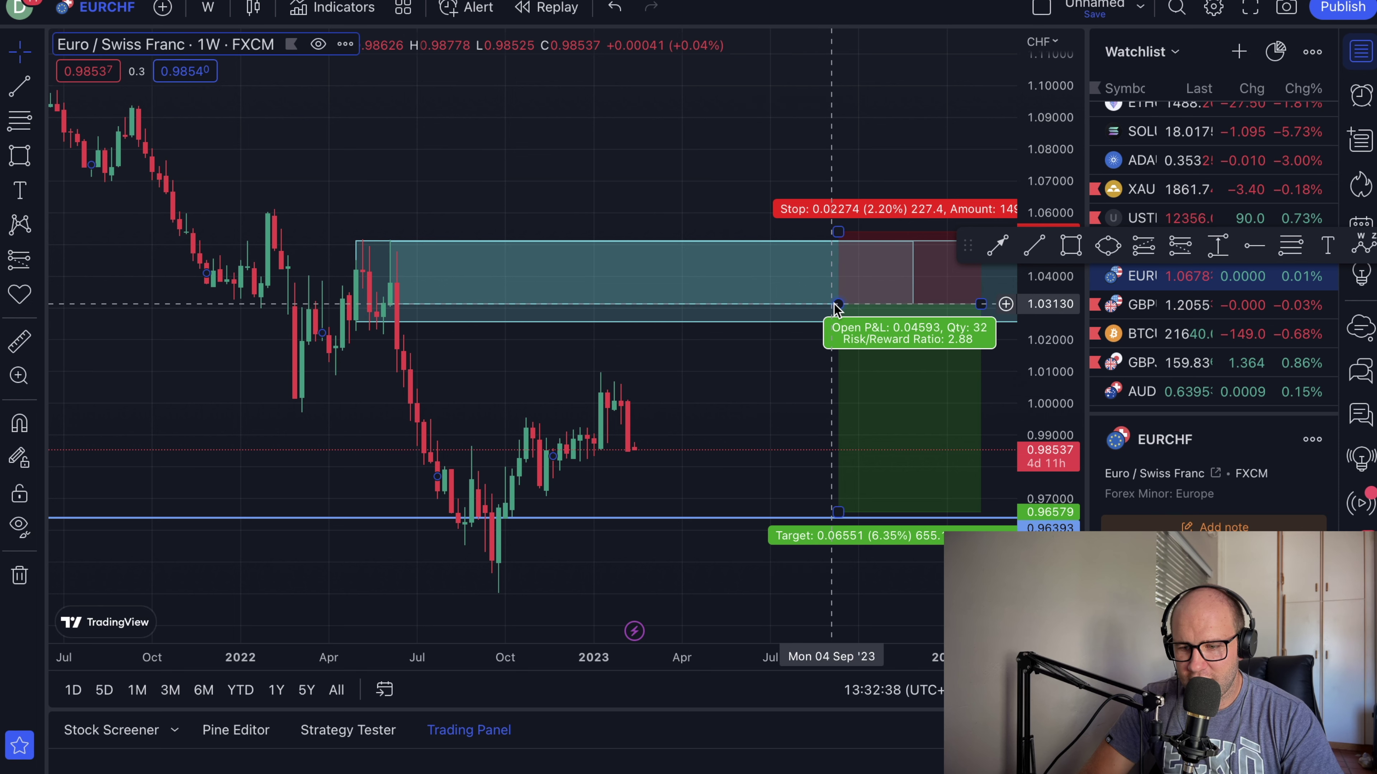
pyautogui.moveTo(838, 305); pyautogui.dragTo(838, 277)
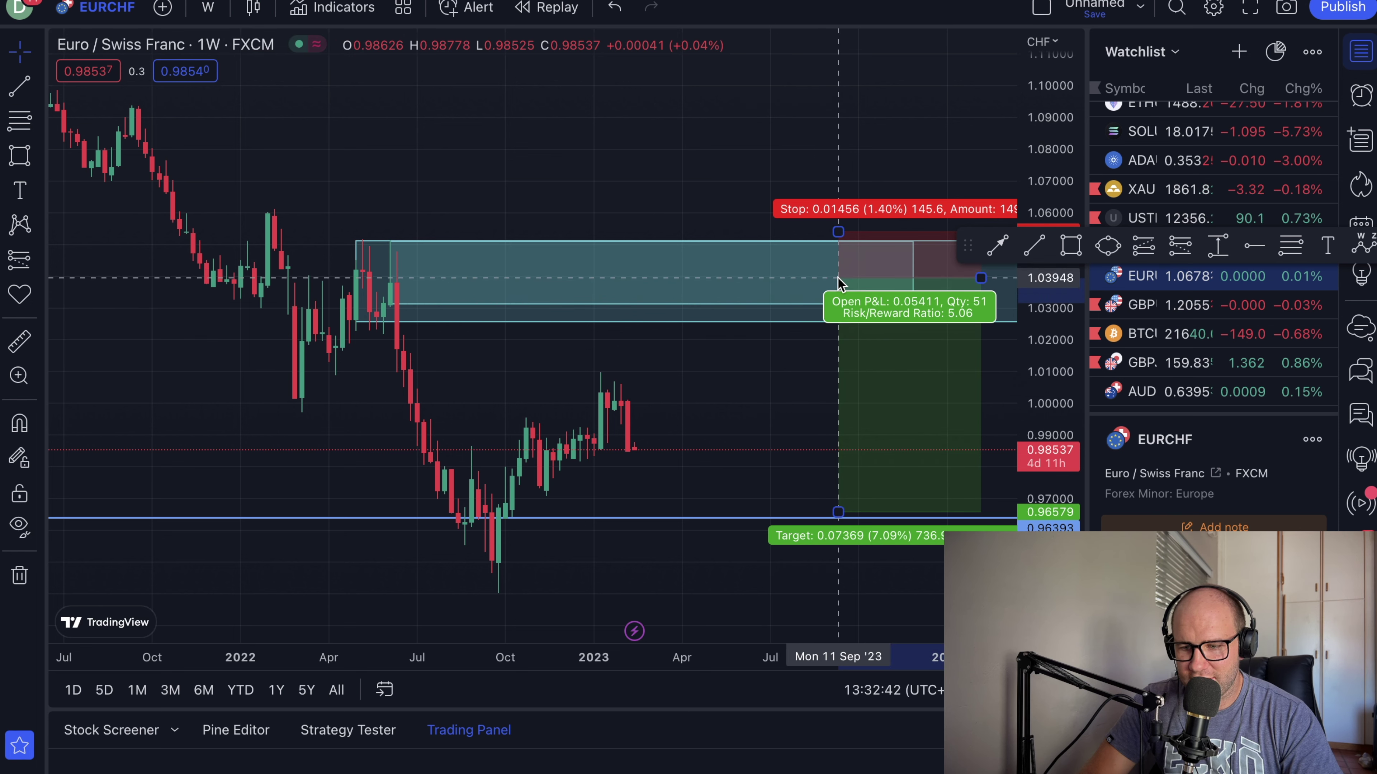
pyautogui.click(757, 385)
pyautogui.hscroll(5, 757, 385)
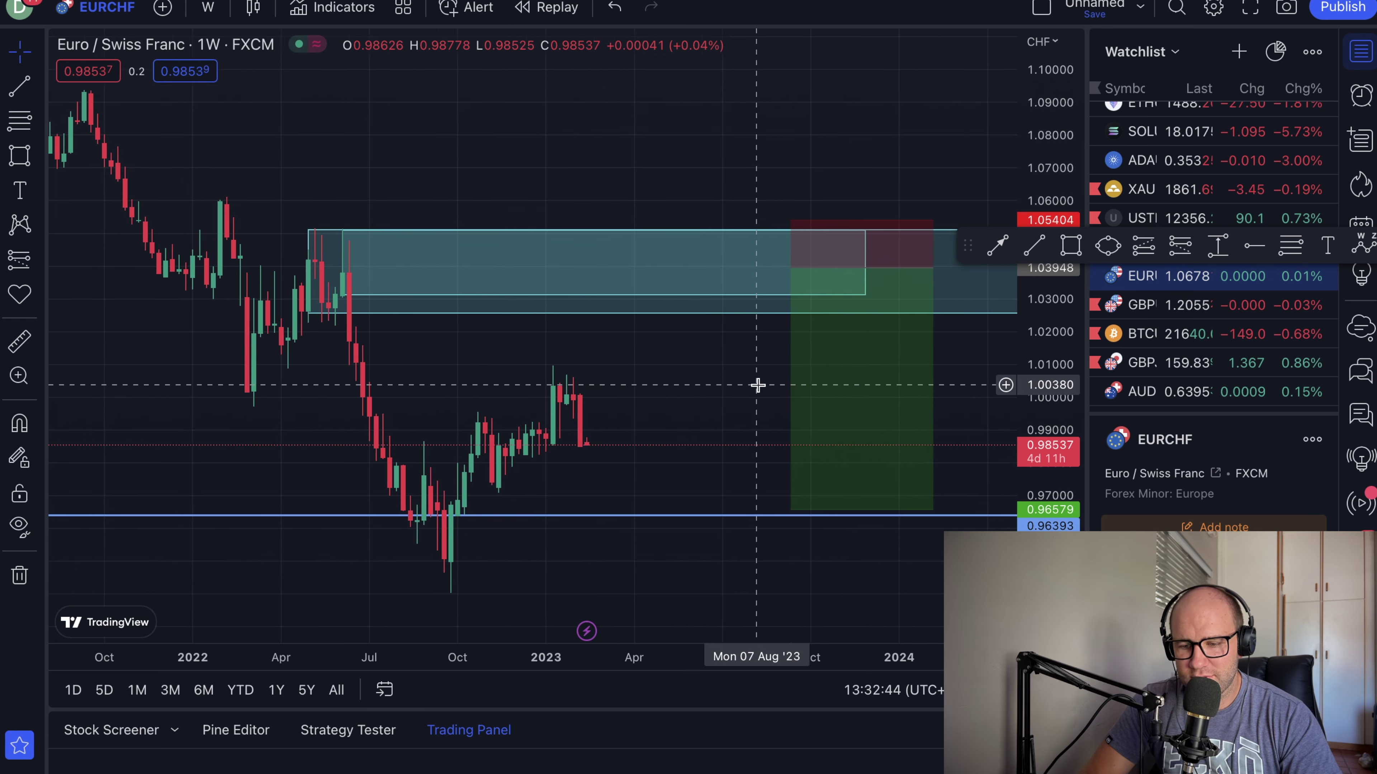
# - Change the EURCHF interval to 1 day and zoom out
pyautogui.click(201, 9)
pyautogui.click(237, 609)
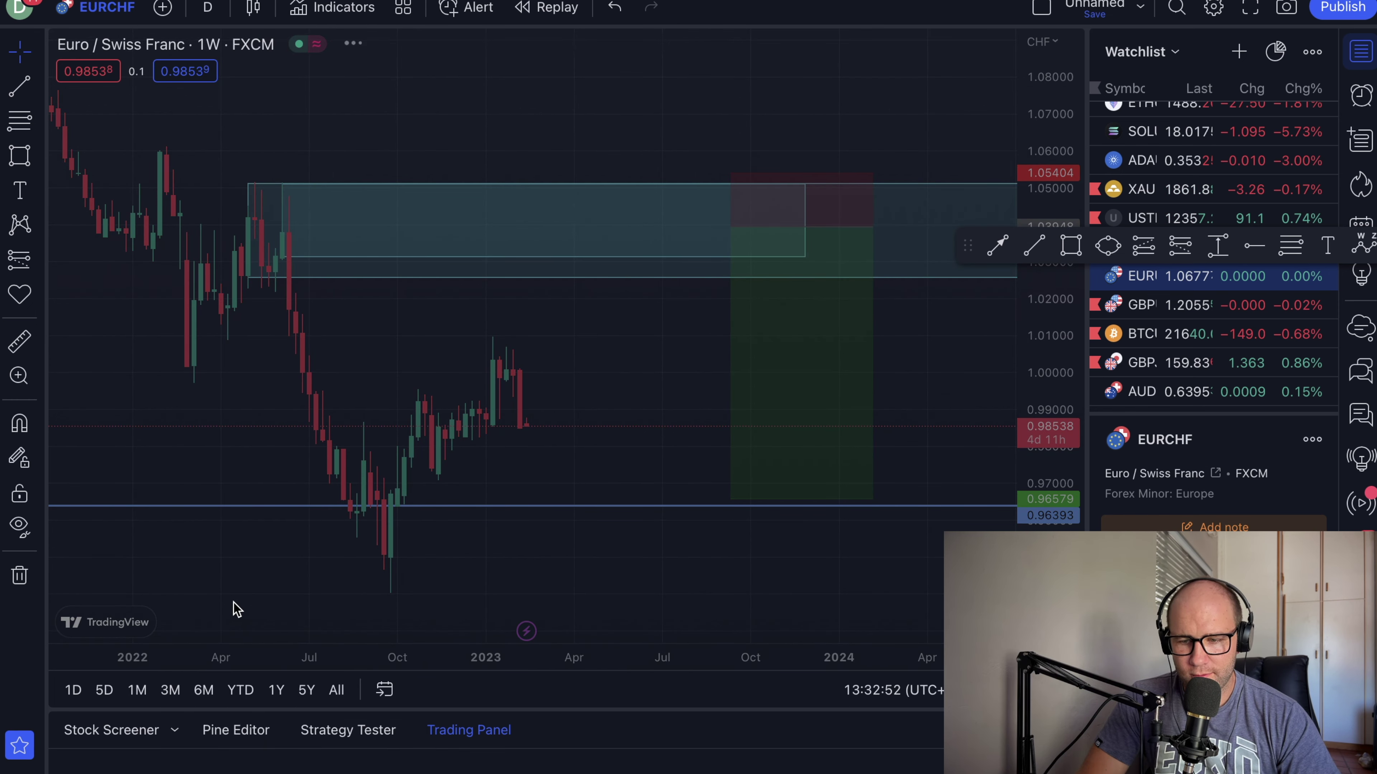
pyautogui.scroll(-5, 237, 362)
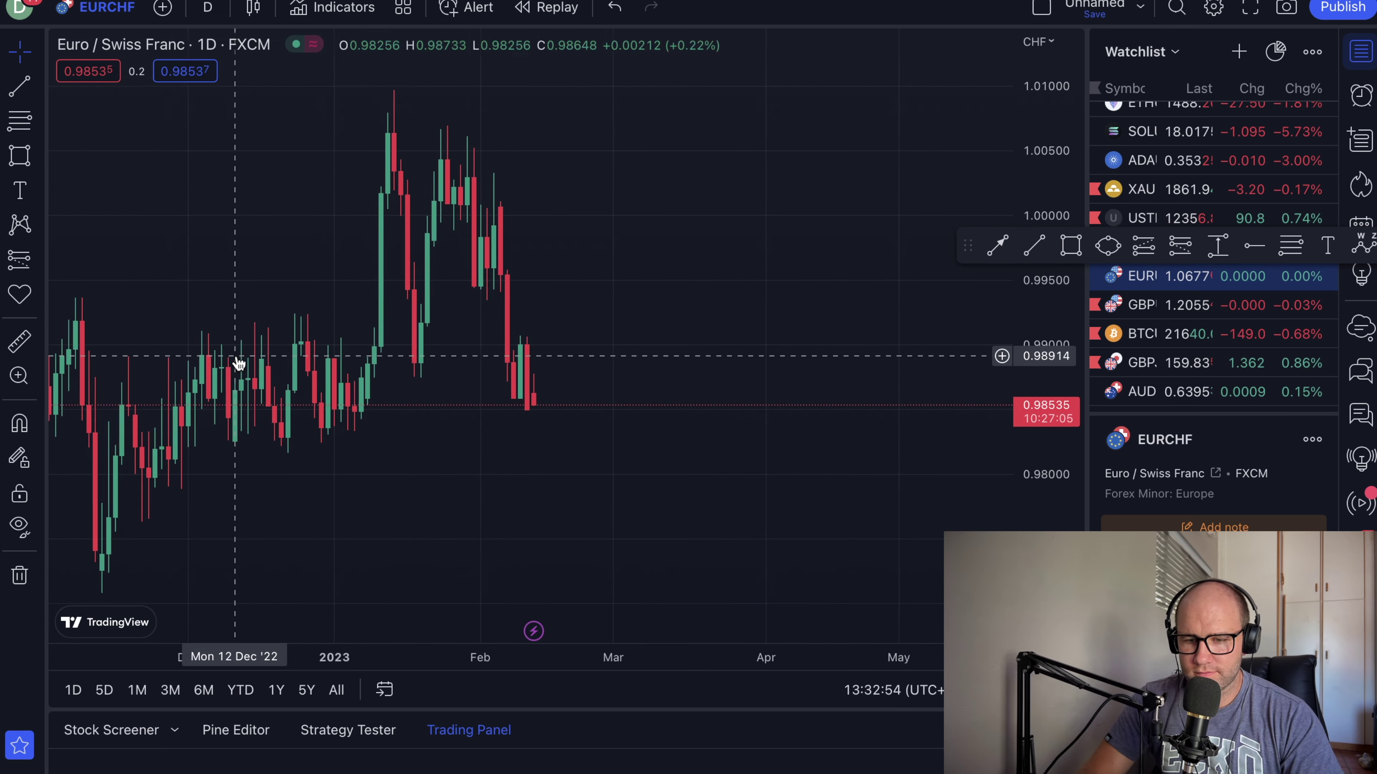
pyautogui.scroll(-3, 262, 354)
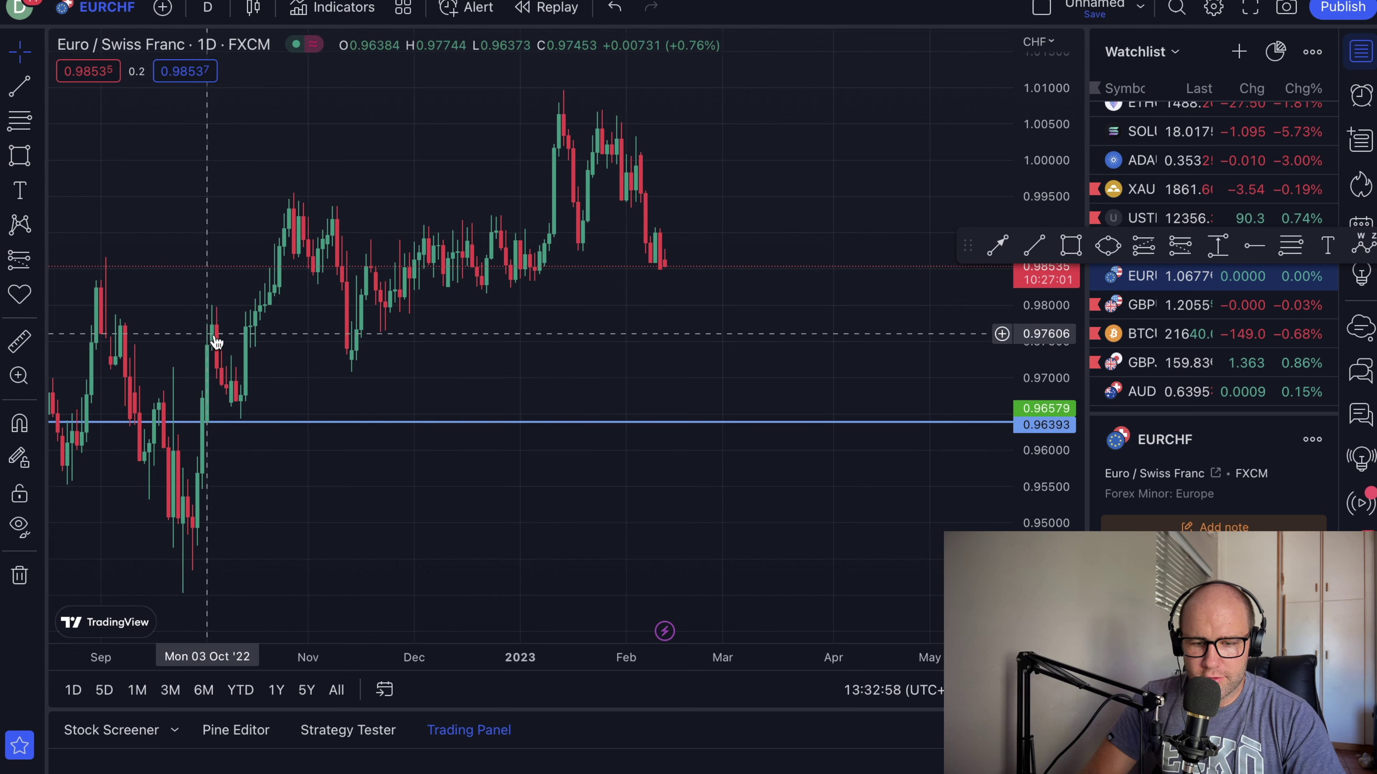
# - Box the September 2022 lows, extend the box rightward, and lower the short's target to about 0.9552
pyautogui.click(10, 161)
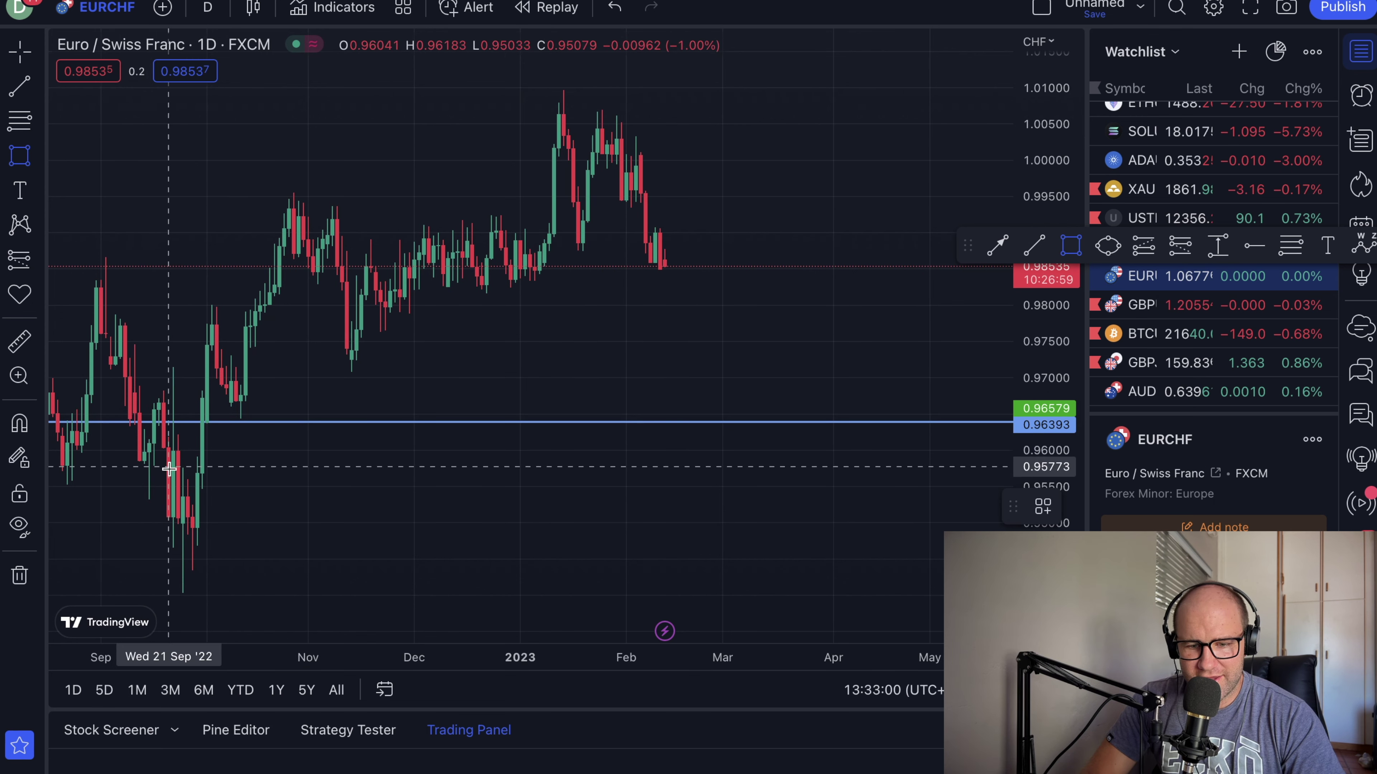
pyautogui.moveTo(190, 516)
pyautogui.mouseDown()
pyautogui.moveTo(543, 554)
pyautogui.moveTo(866, 553)
pyautogui.moveTo(1012, 573)
pyautogui.moveTo(918, 525)
pyautogui.moveTo(973, 570)
pyautogui.mouseUp()
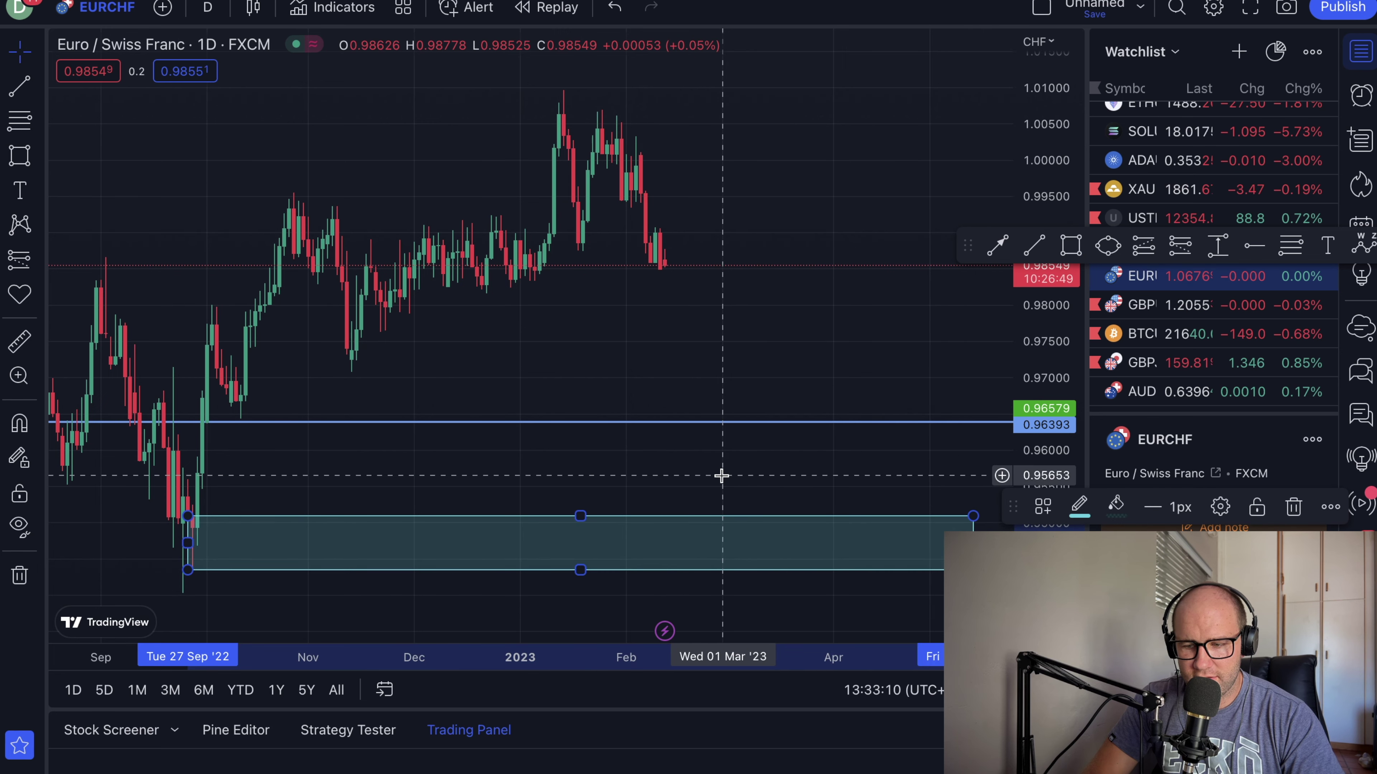
pyautogui.scroll(-5, 516, 425)
pyautogui.hscroll(10, 519, 433)
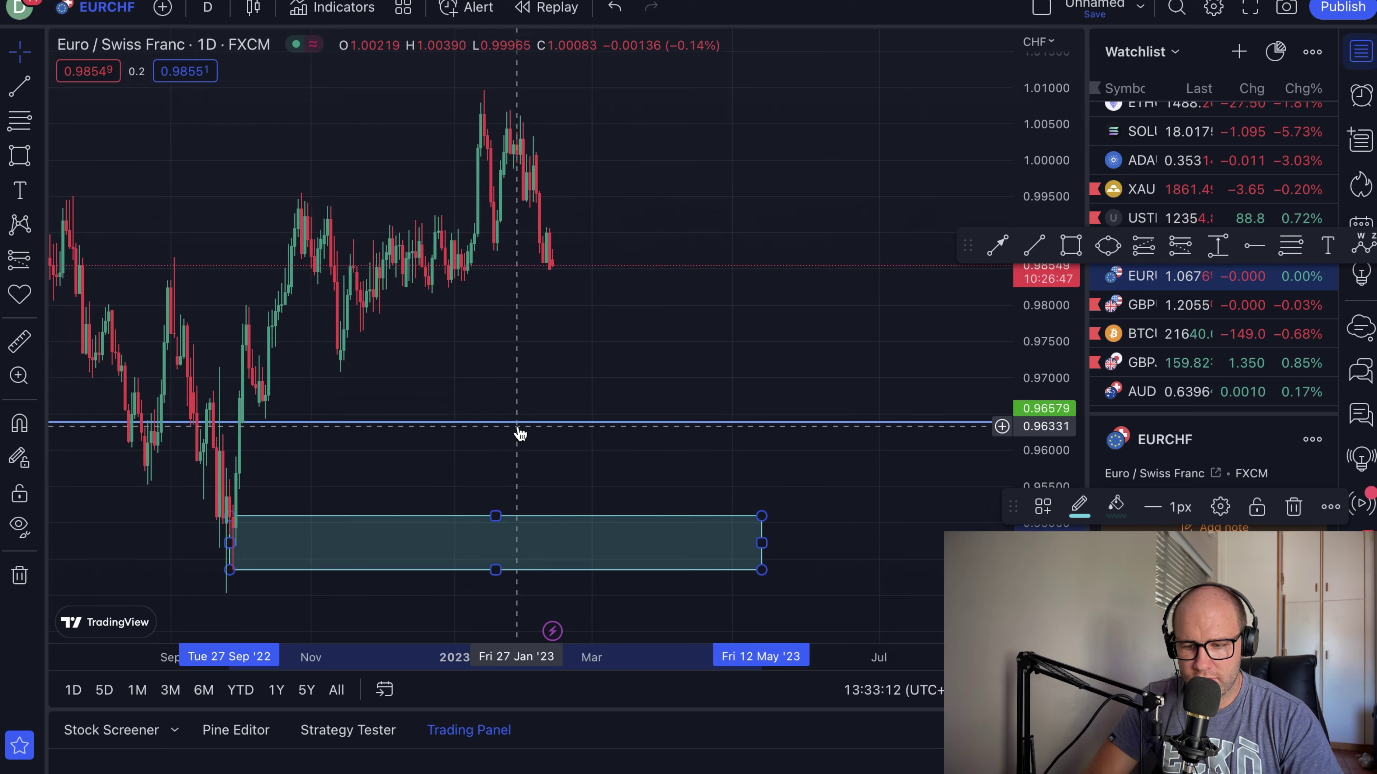
pyautogui.scroll(-5, 510, 437)
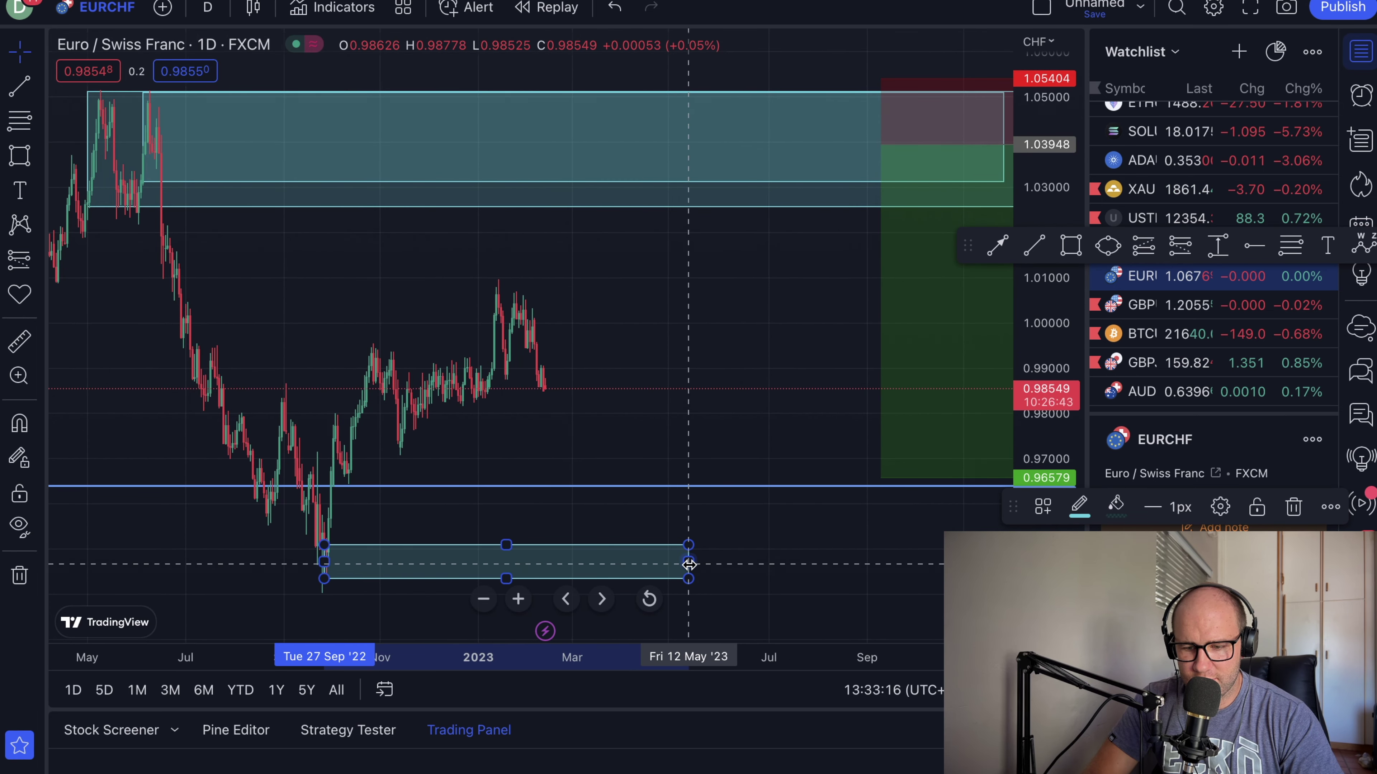
pyautogui.moveTo(688, 563); pyautogui.dragTo(1013, 561)
pyautogui.moveTo(880, 477); pyautogui.dragTo(875, 526)
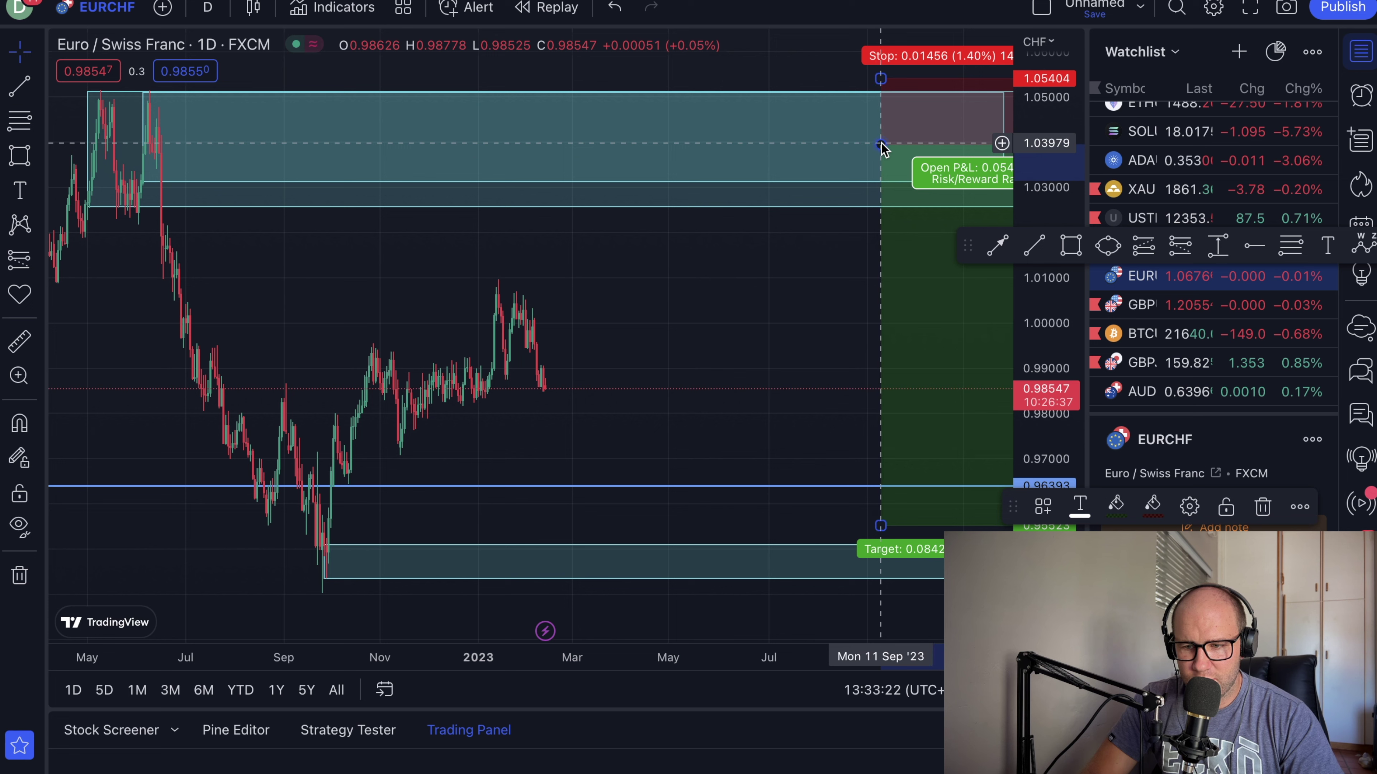
# - Nudge the short's entry down to about 1.037 and deselect the position
pyautogui.moveTo(881, 149); pyautogui.dragTo(885, 161)
pyautogui.hscroll(10, 796, 258)
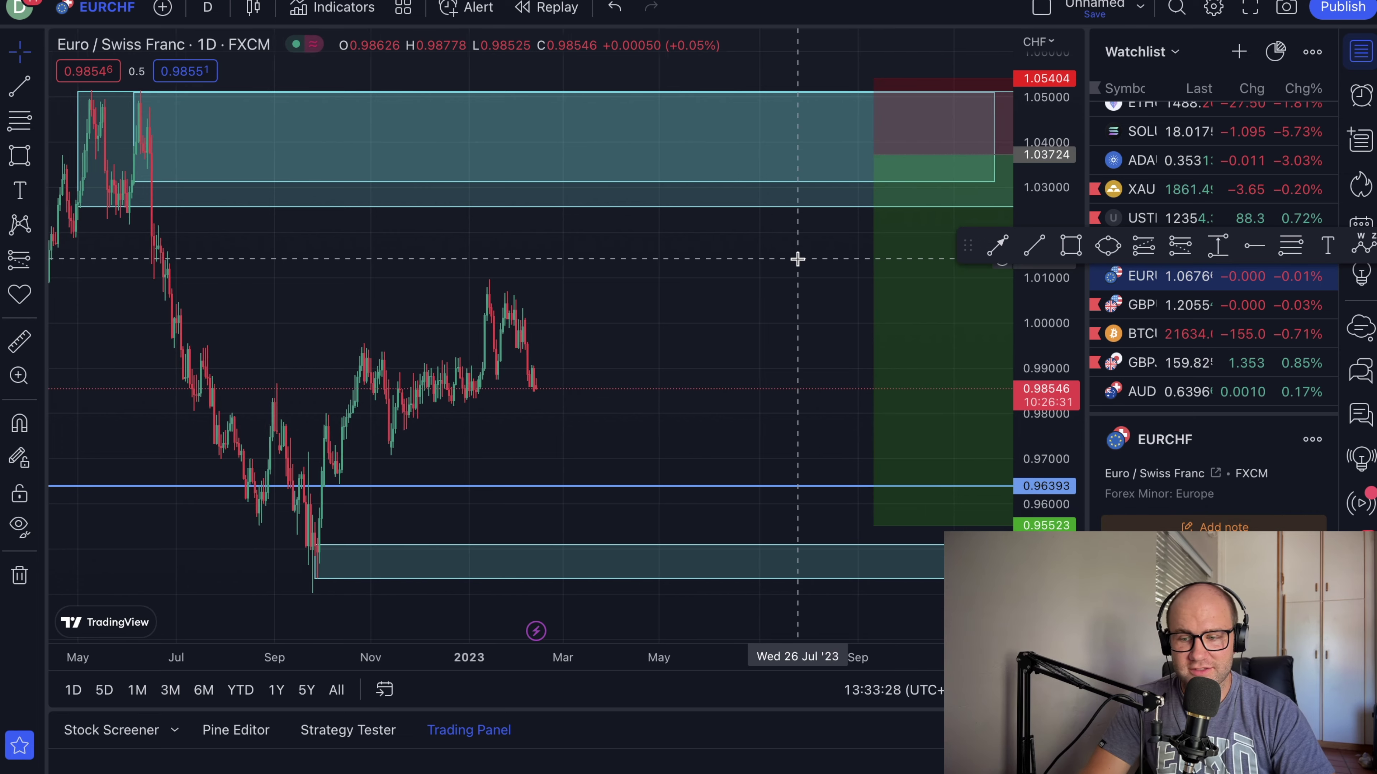
pyautogui.hscroll(-10, 796, 258)
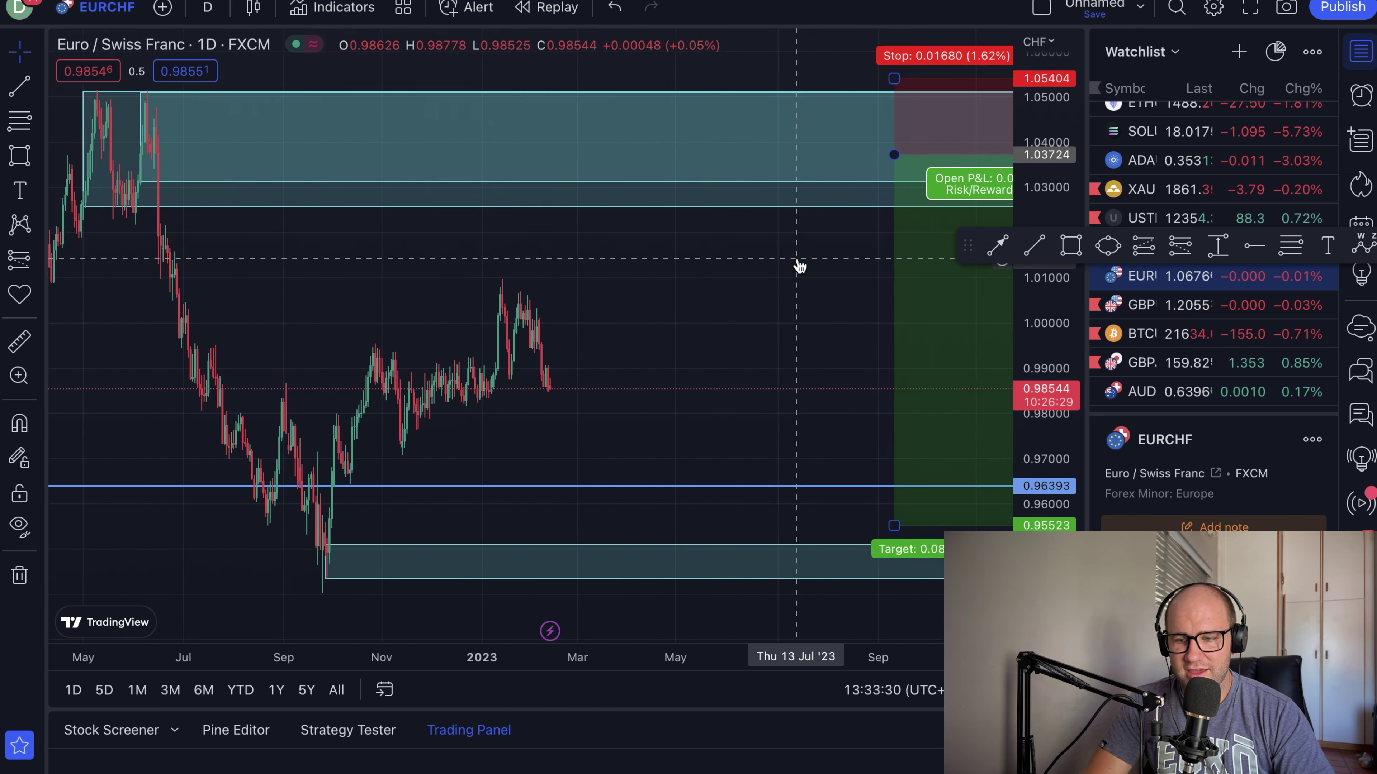
pyautogui.hscroll(3, 791, 260)
pyautogui.click(793, 267)
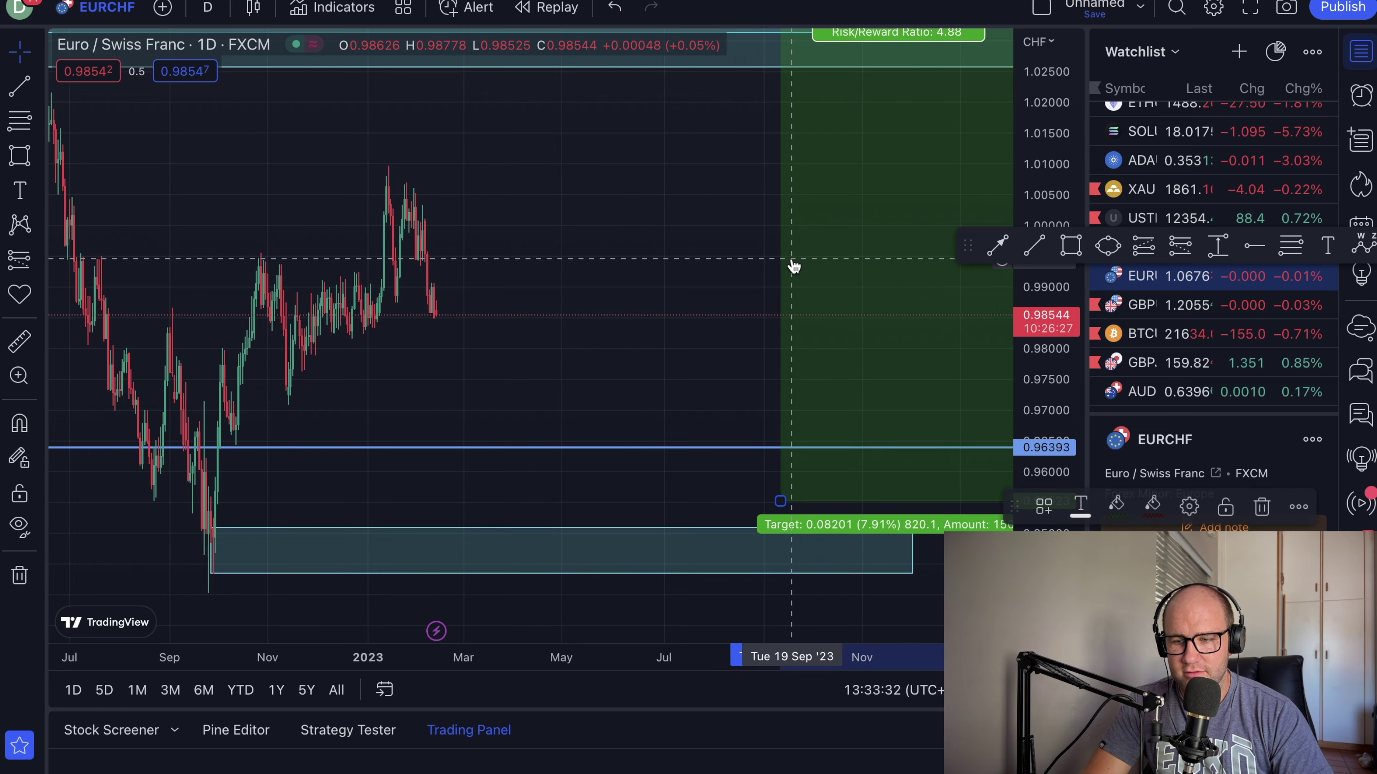
pyautogui.click(476, 350)
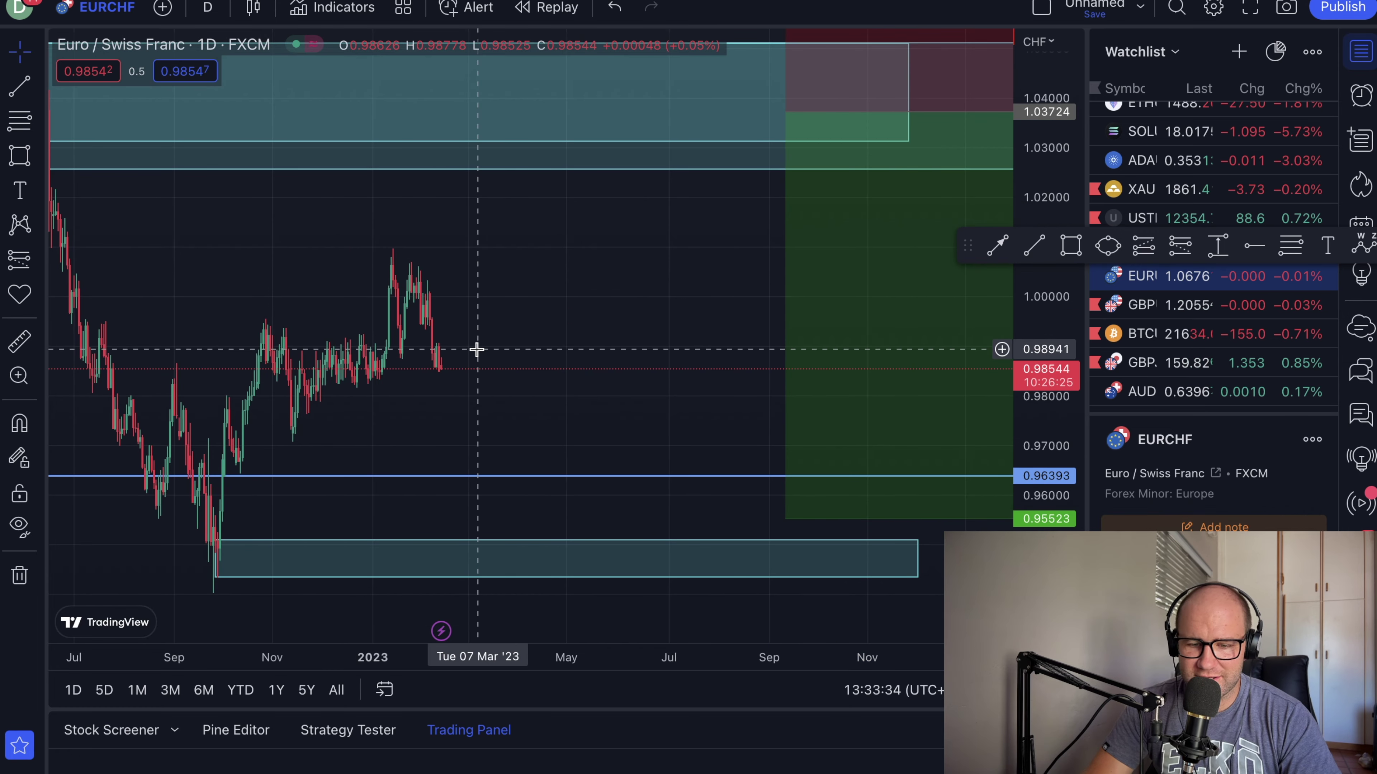
pyautogui.hscroll(-5, 240, 399)
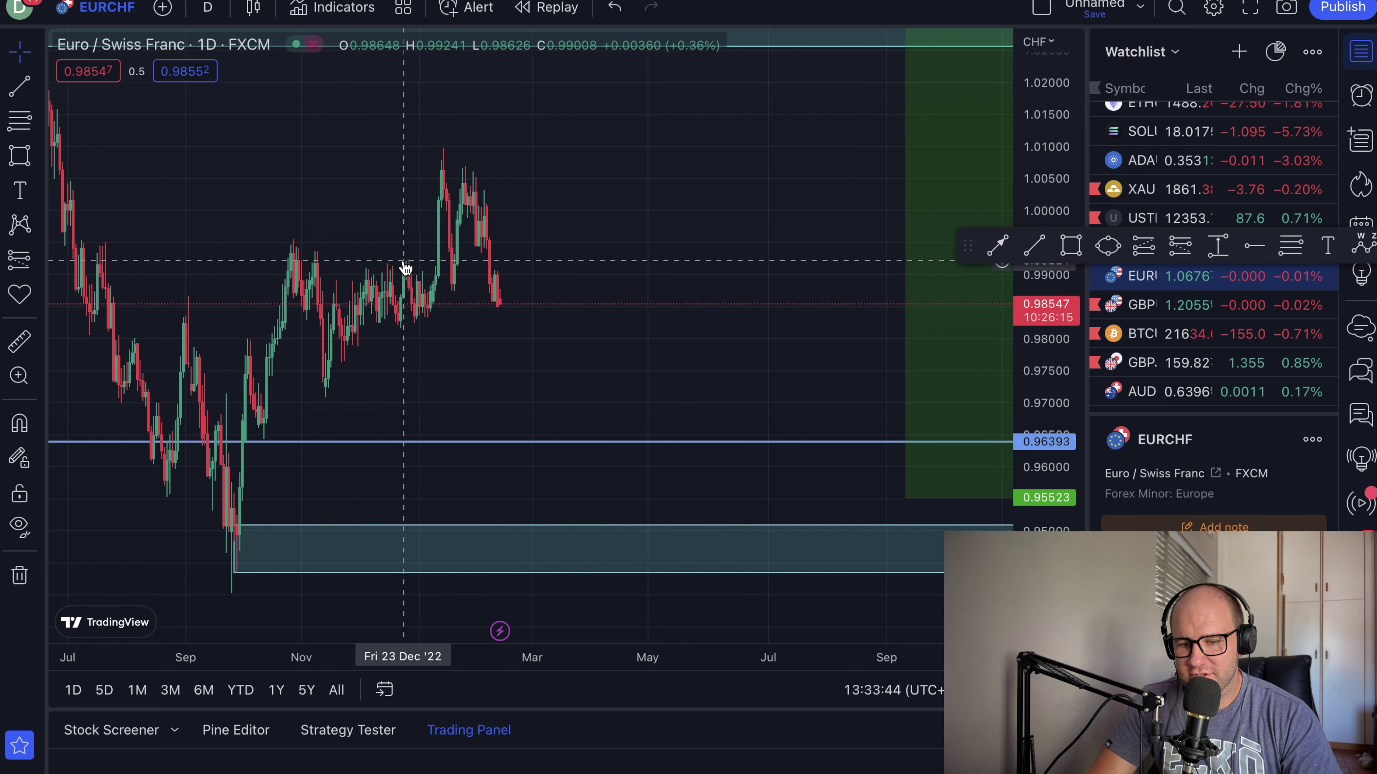
pyautogui.scroll(4, 392, 314)
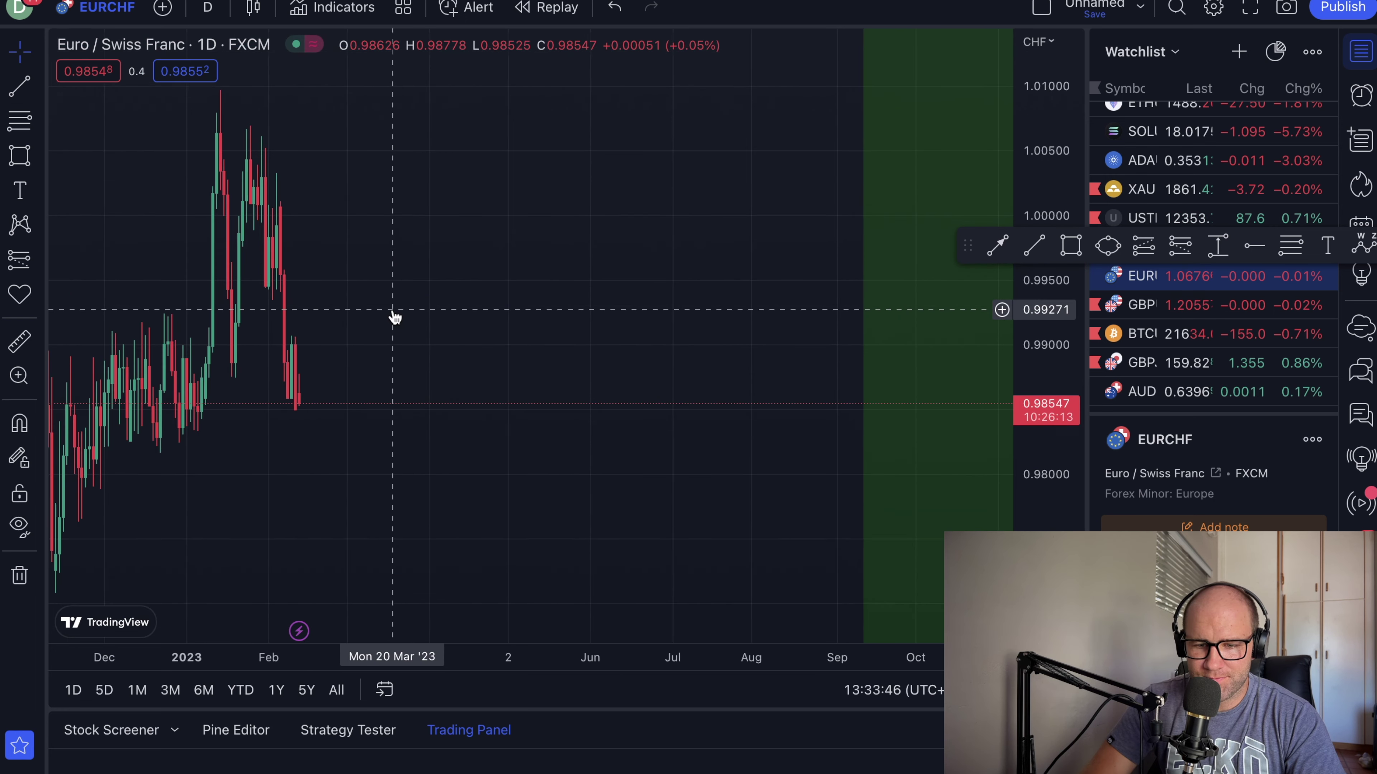
pyautogui.hscroll(-3, 394, 316)
pyautogui.scroll(3, 323, 295)
pyautogui.hscroll(-5, 237, 270)
pyautogui.hscroll(-3, 235, 268)
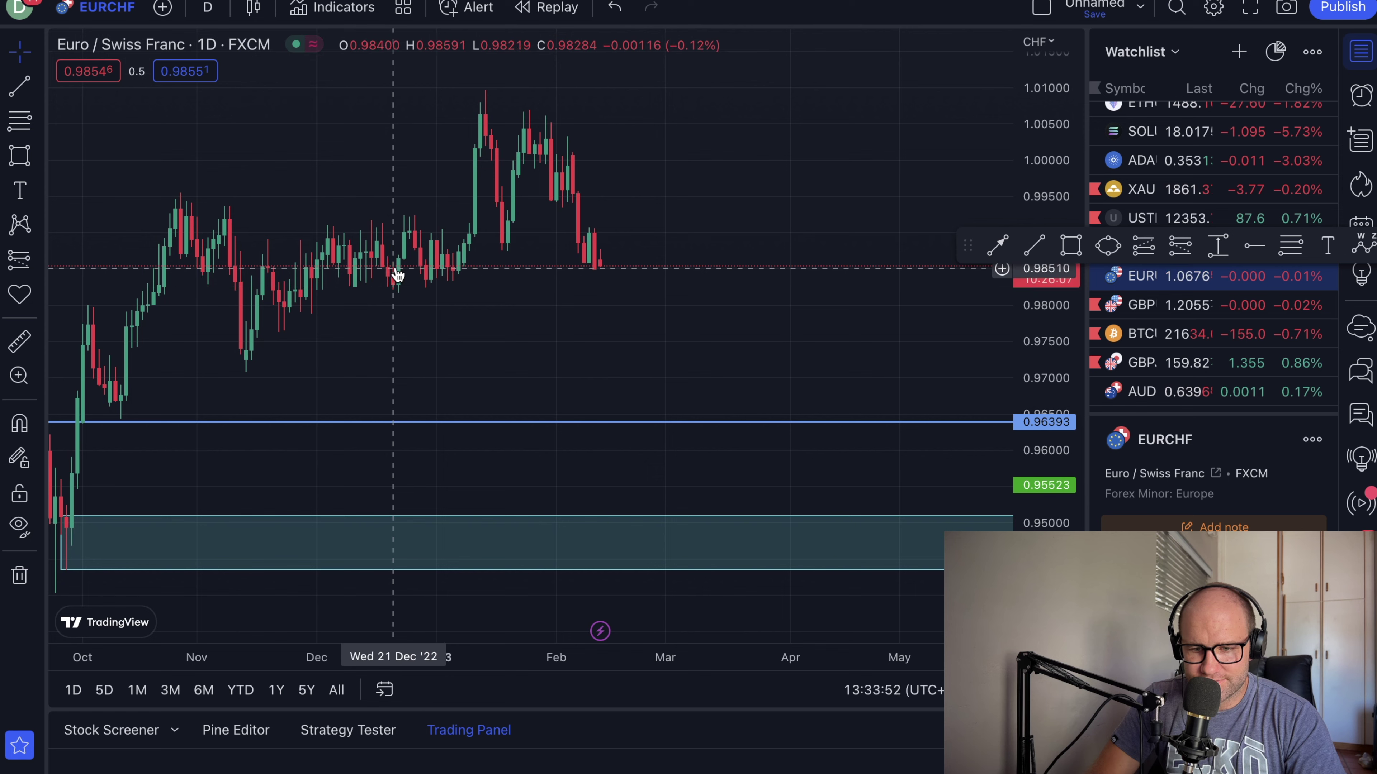
# - Draw a zone box around 0.983–0.9855 under the recent lows and fine-tune its bottom edge
pyautogui.click(20, 156)
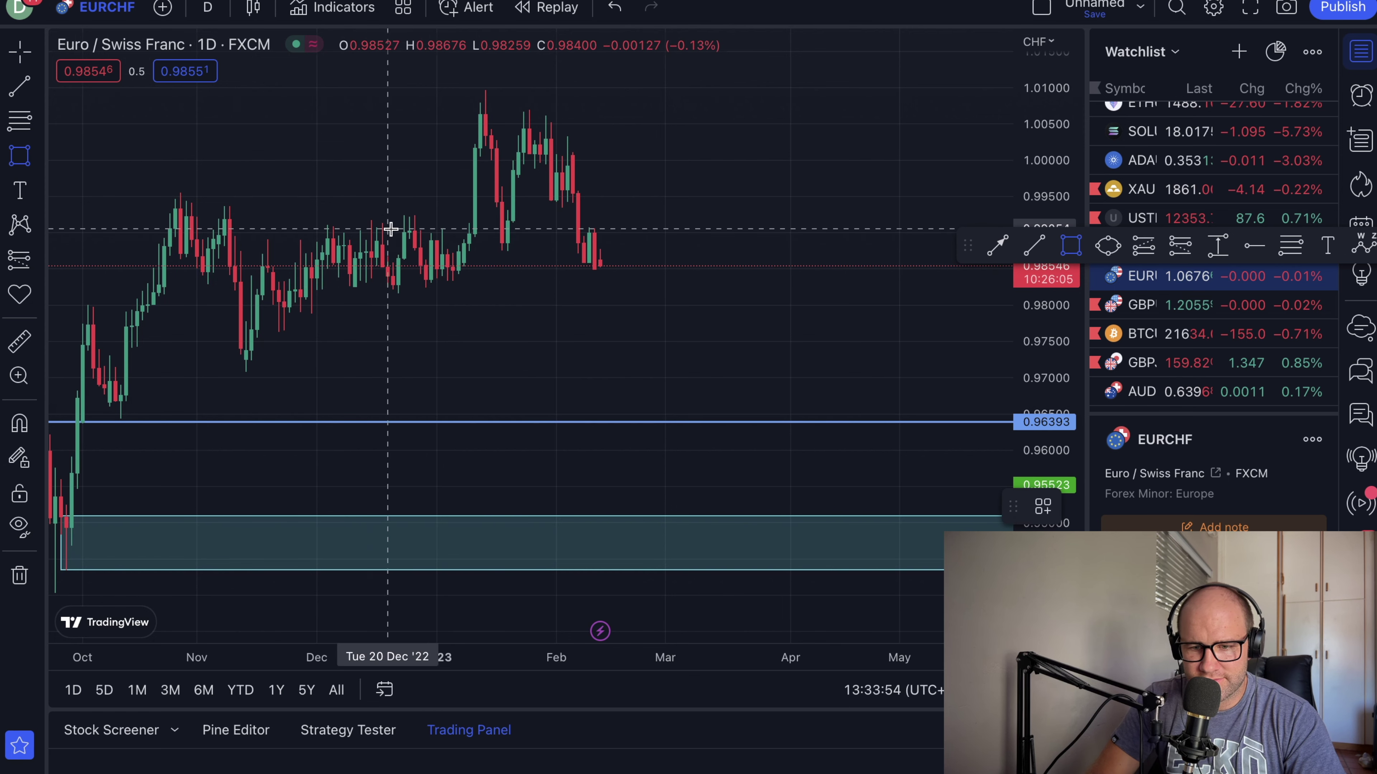
pyautogui.click(453, 265)
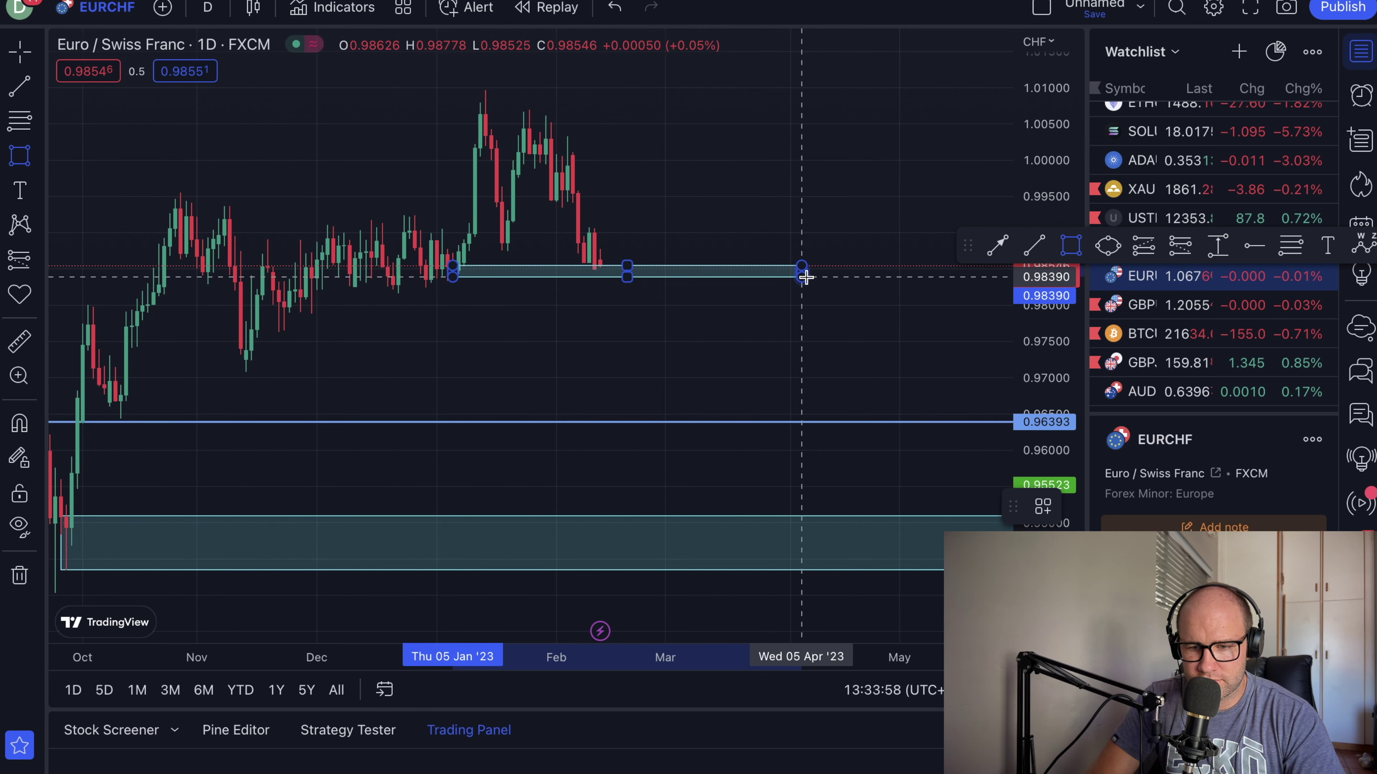
pyautogui.click(903, 276)
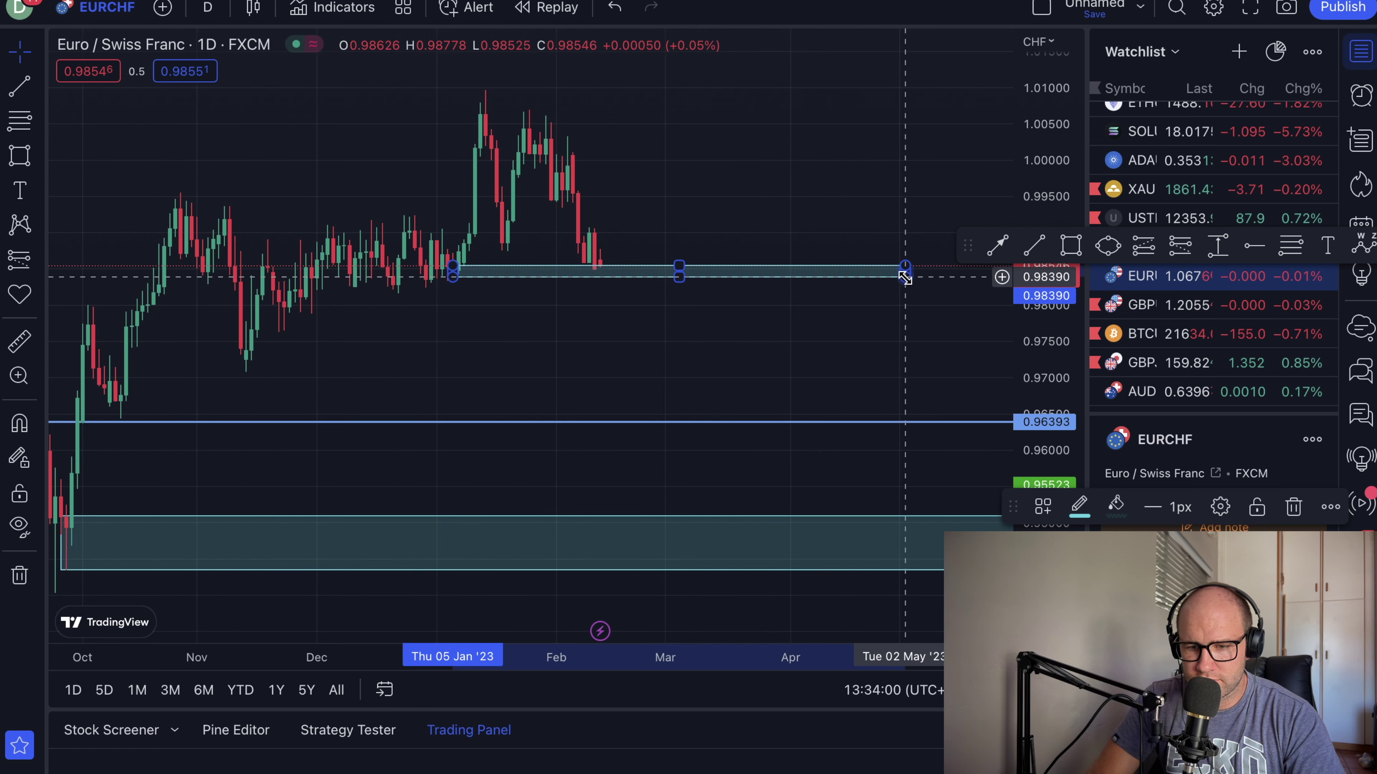
pyautogui.click(753, 341)
pyautogui.scroll(5, 541, 358)
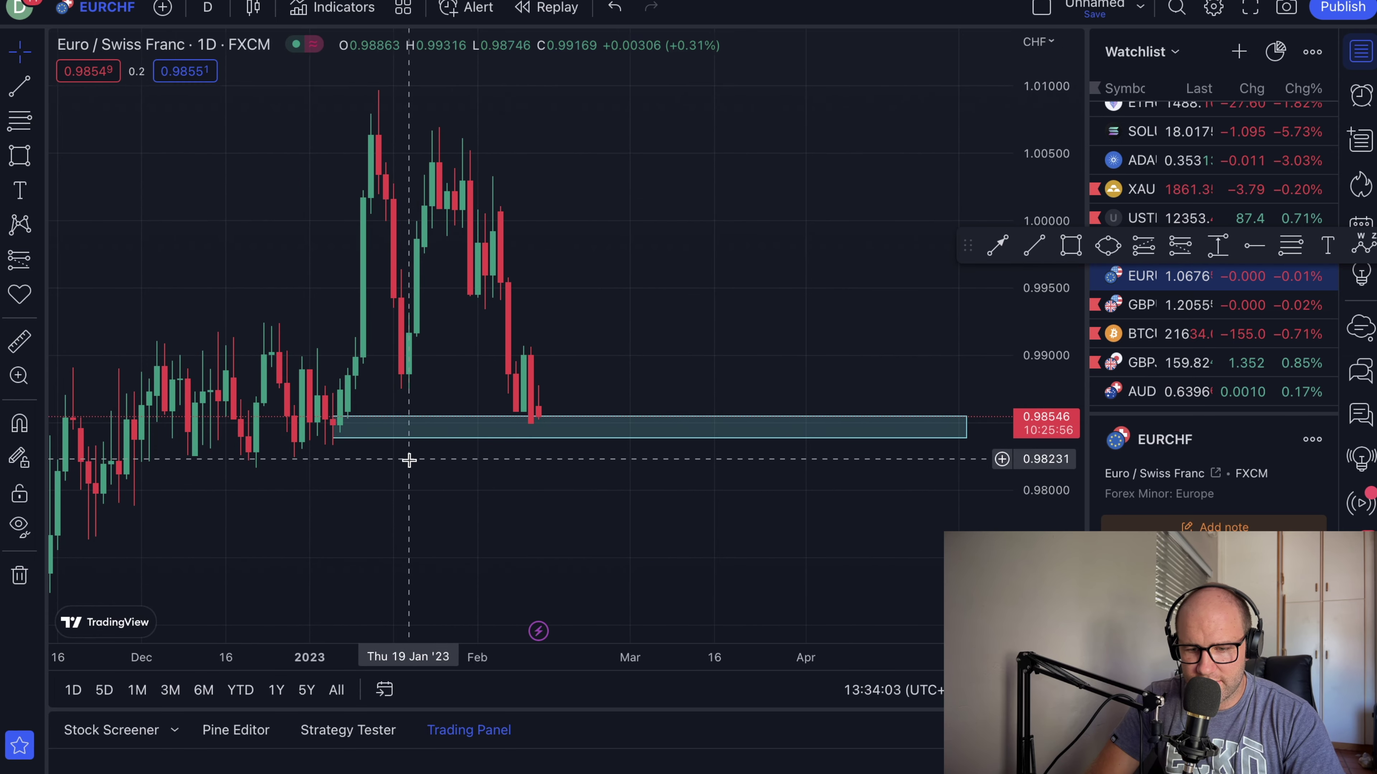
pyautogui.click(650, 438)
pyautogui.moveTo(650, 439); pyautogui.dragTo(649, 443)
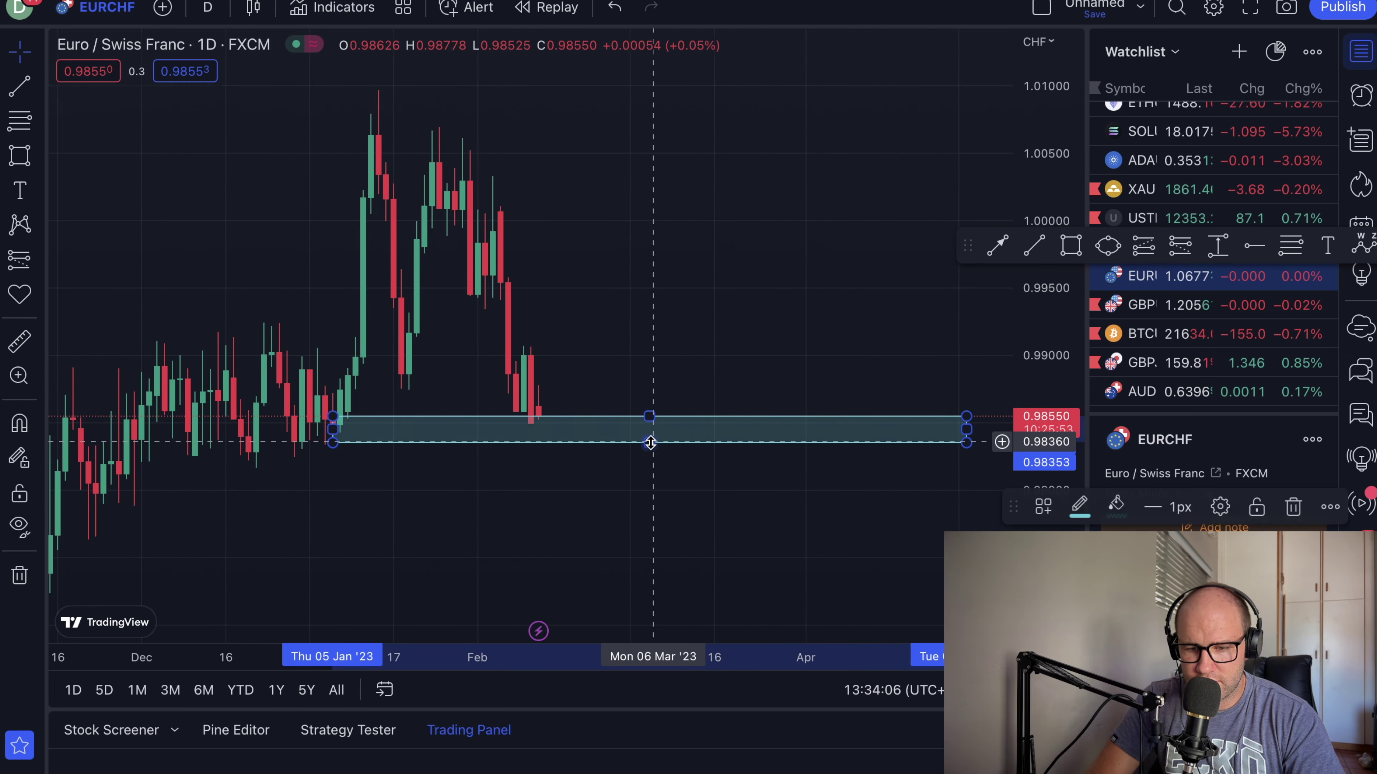
pyautogui.click(653, 458)
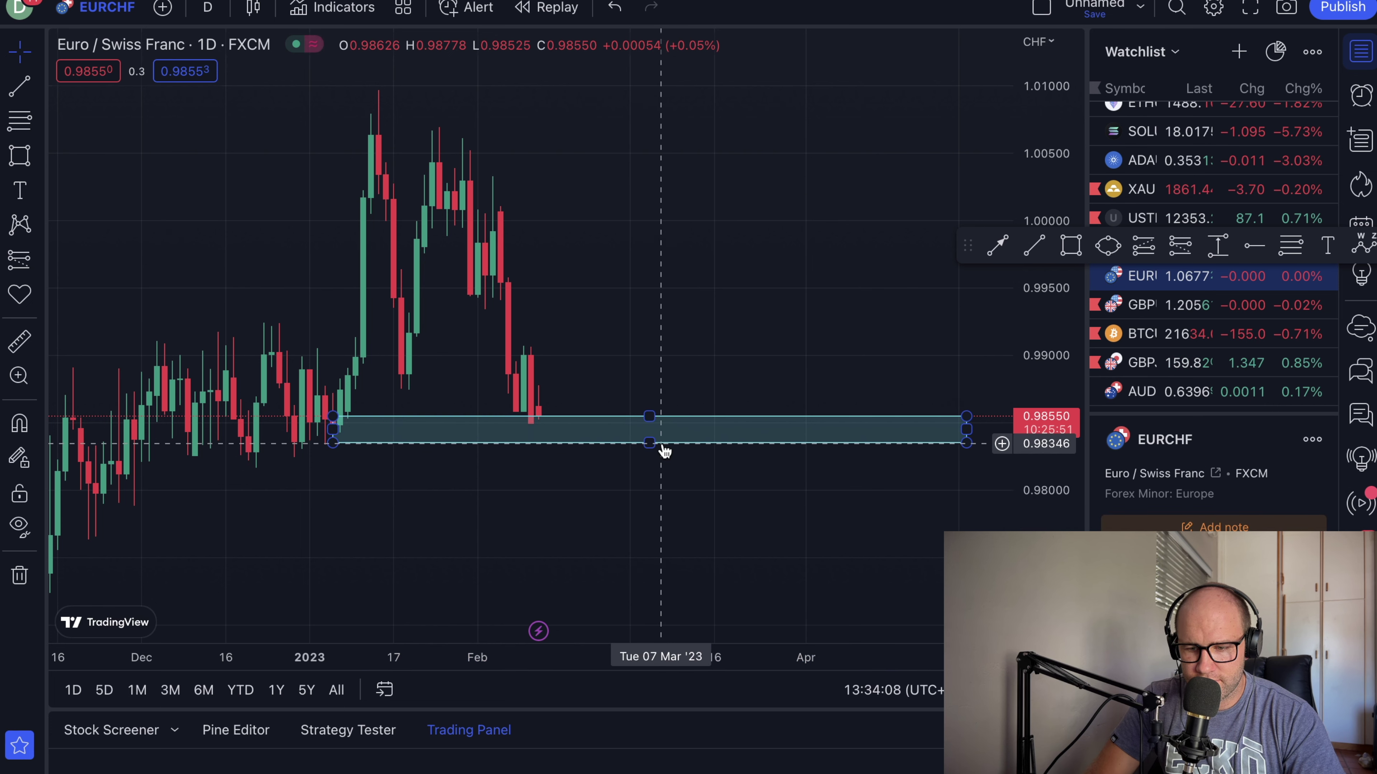
pyautogui.click(648, 442)
pyautogui.moveTo(649, 442); pyautogui.dragTo(646, 446)
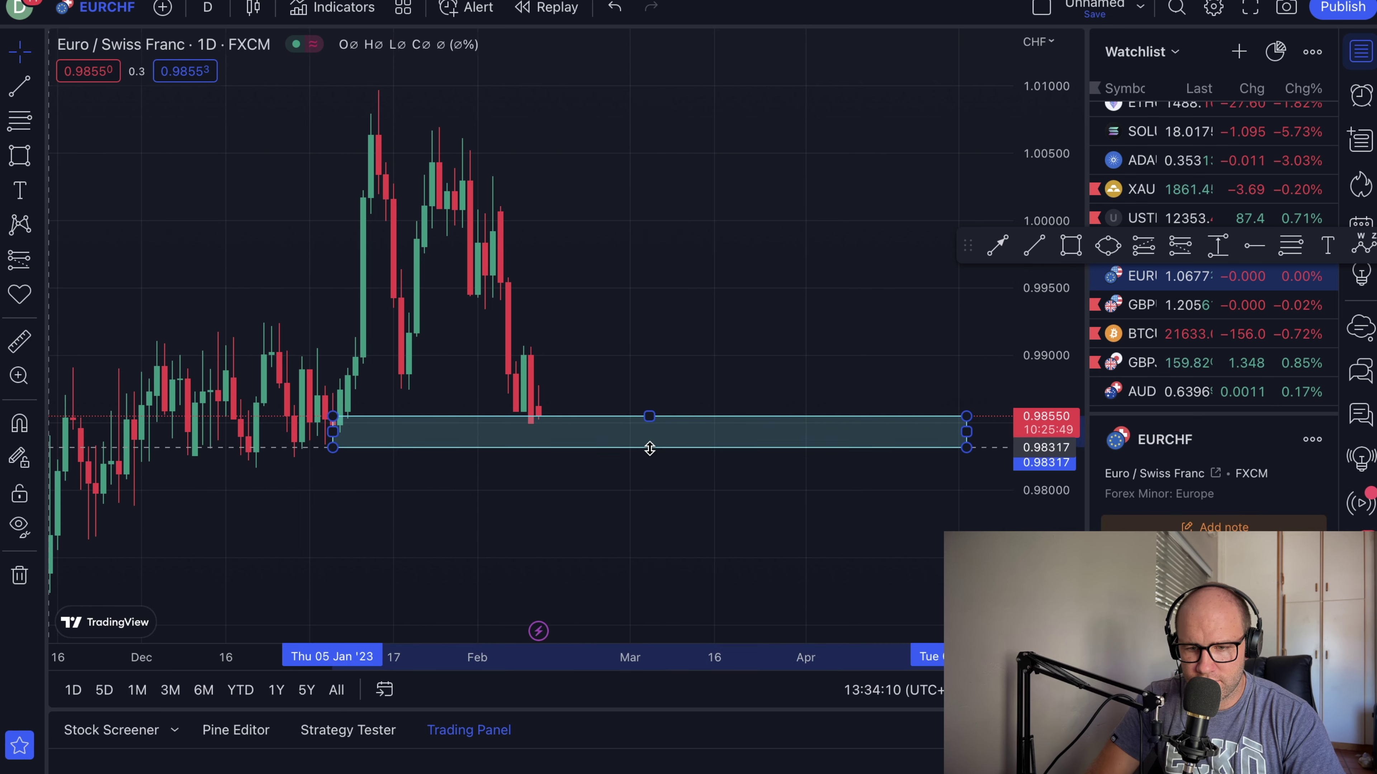
pyautogui.click(645, 459)
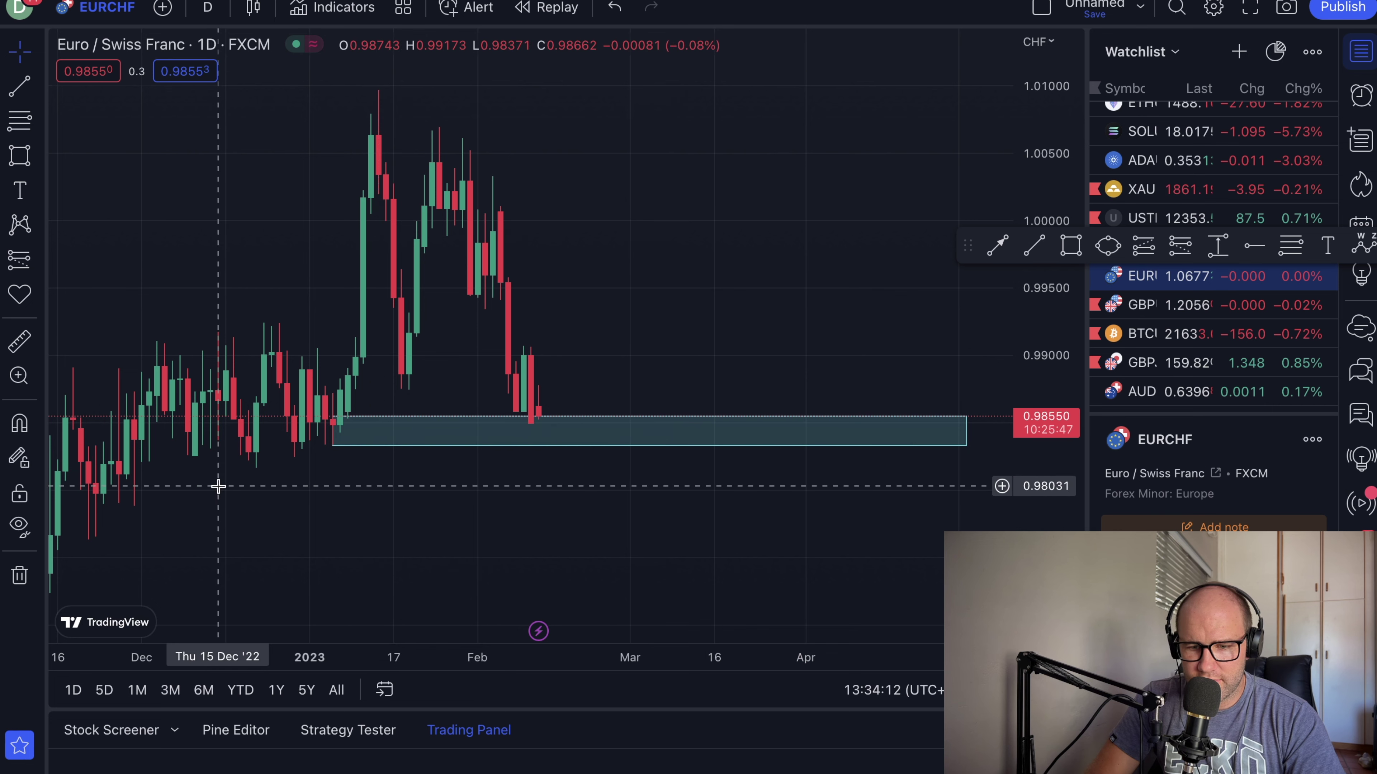
# - Draw a box over the February highs at about 1.0008–1.0052
pyautogui.click(9, 158)
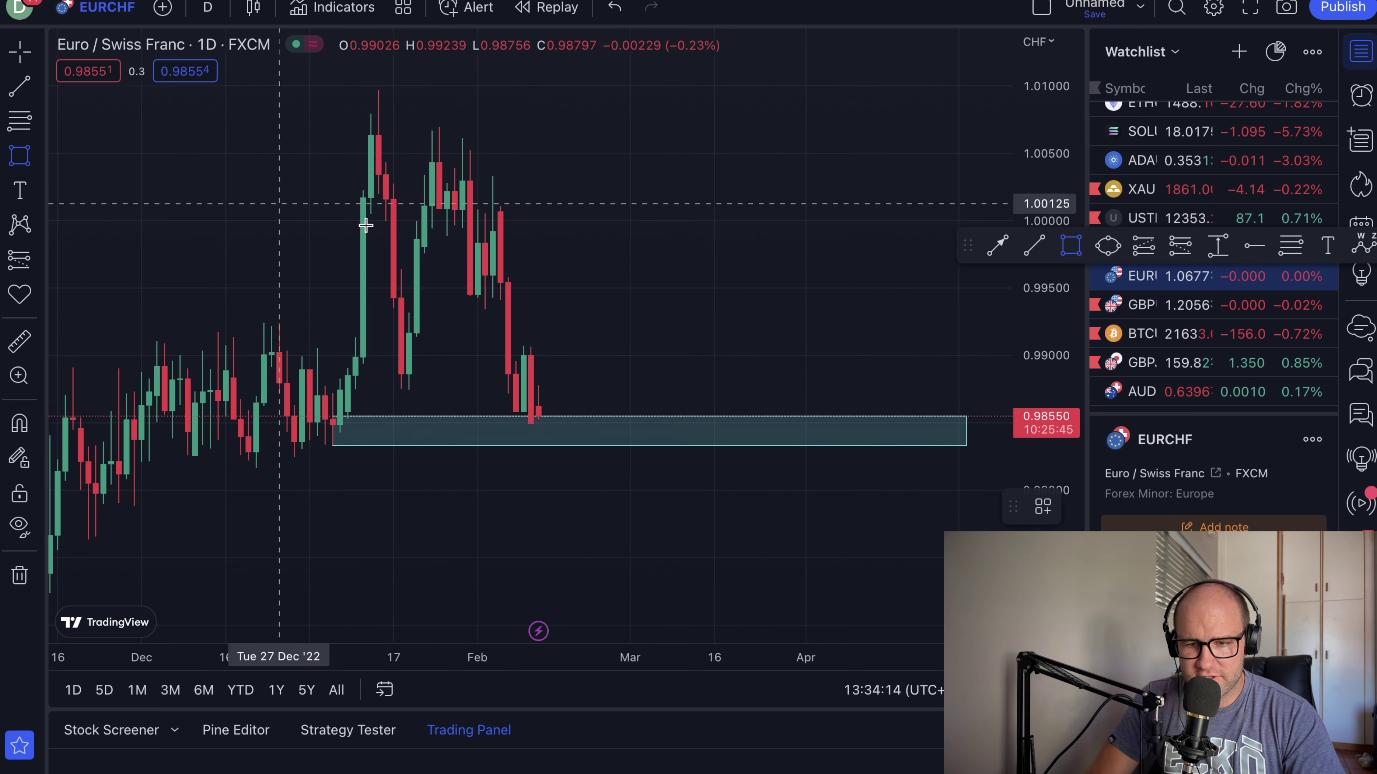
pyautogui.moveTo(460, 211); pyautogui.dragTo(869, 148)
pyautogui.click(808, 258)
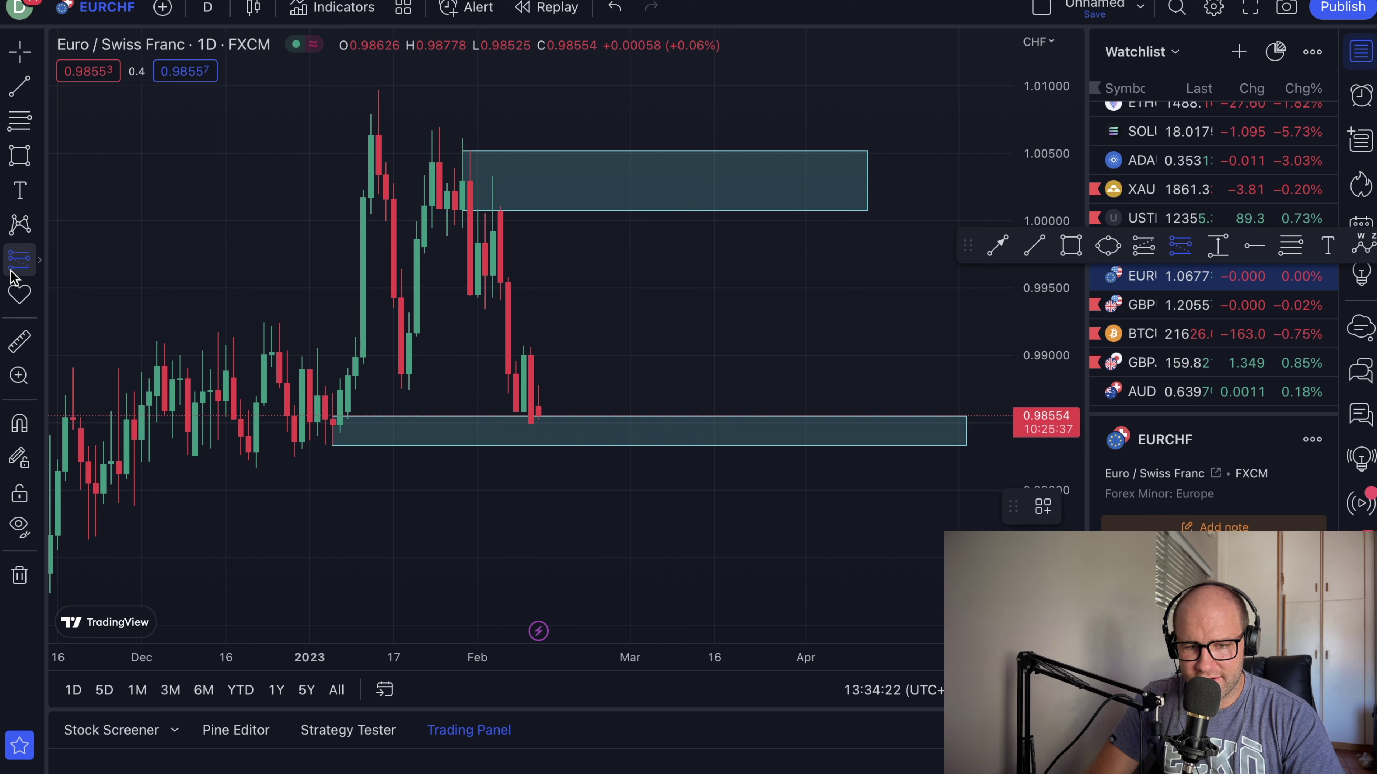
# - Place a long position at the EURCHF lower zone with a 0.9825 stop and 0.99997 target (6.89 R:R)
pyautogui.click(38, 260)
pyautogui.click(119, 298)
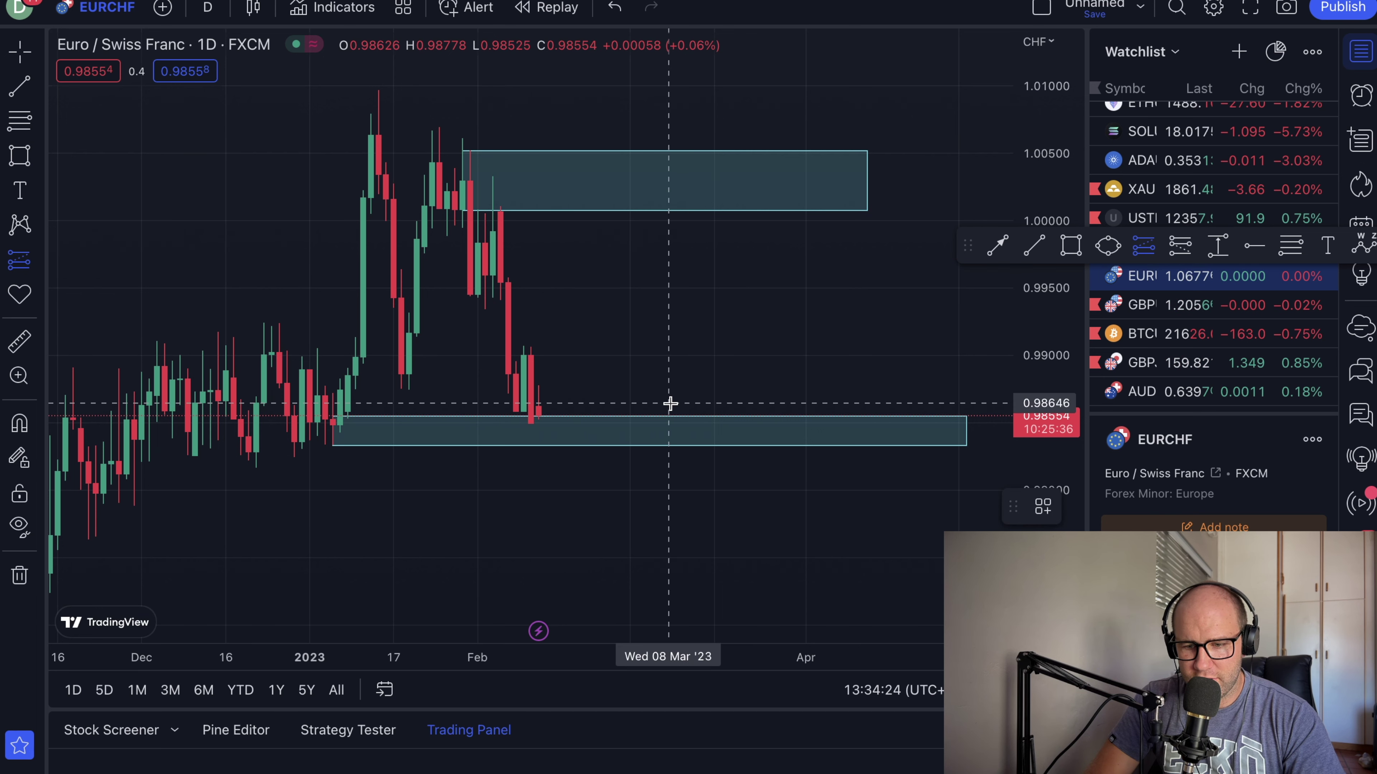
pyautogui.click(599, 428)
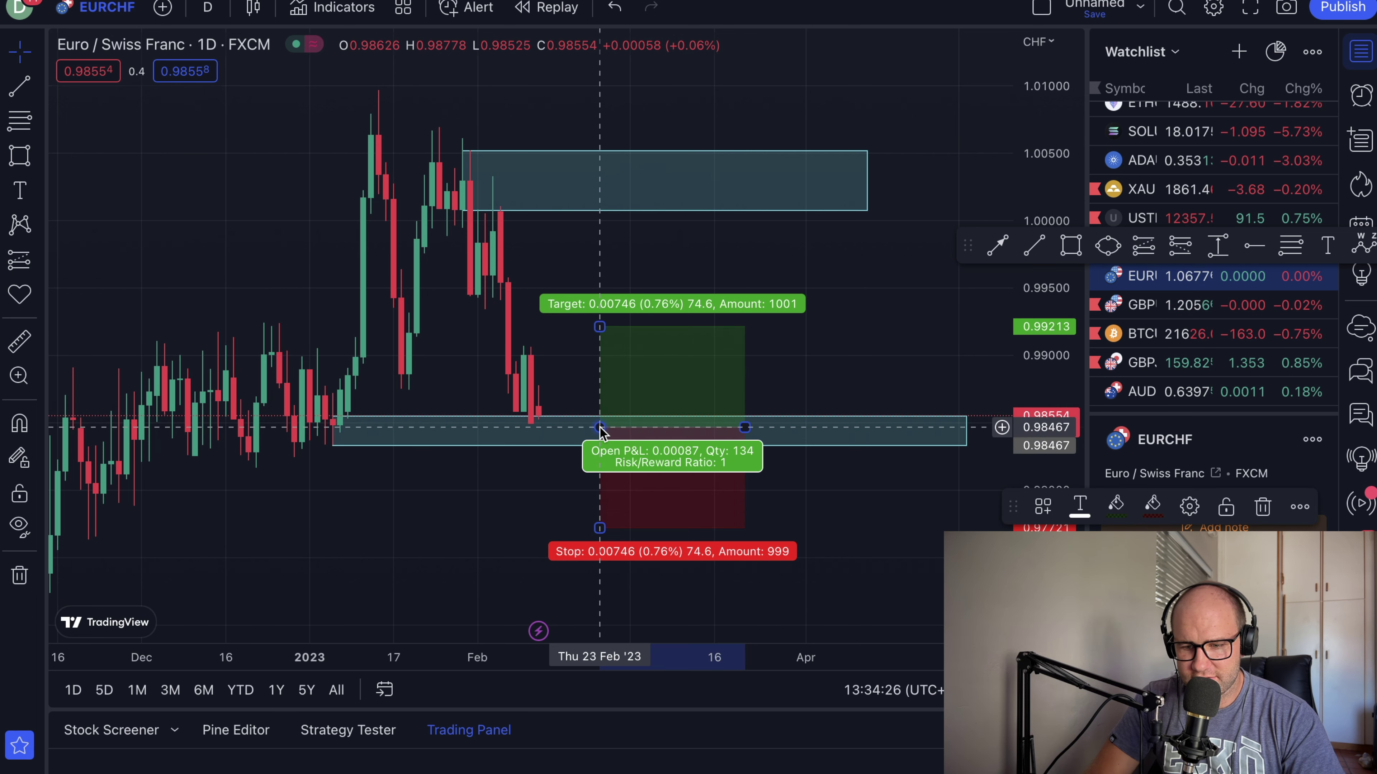
pyautogui.moveTo(598, 529); pyautogui.dragTo(589, 457)
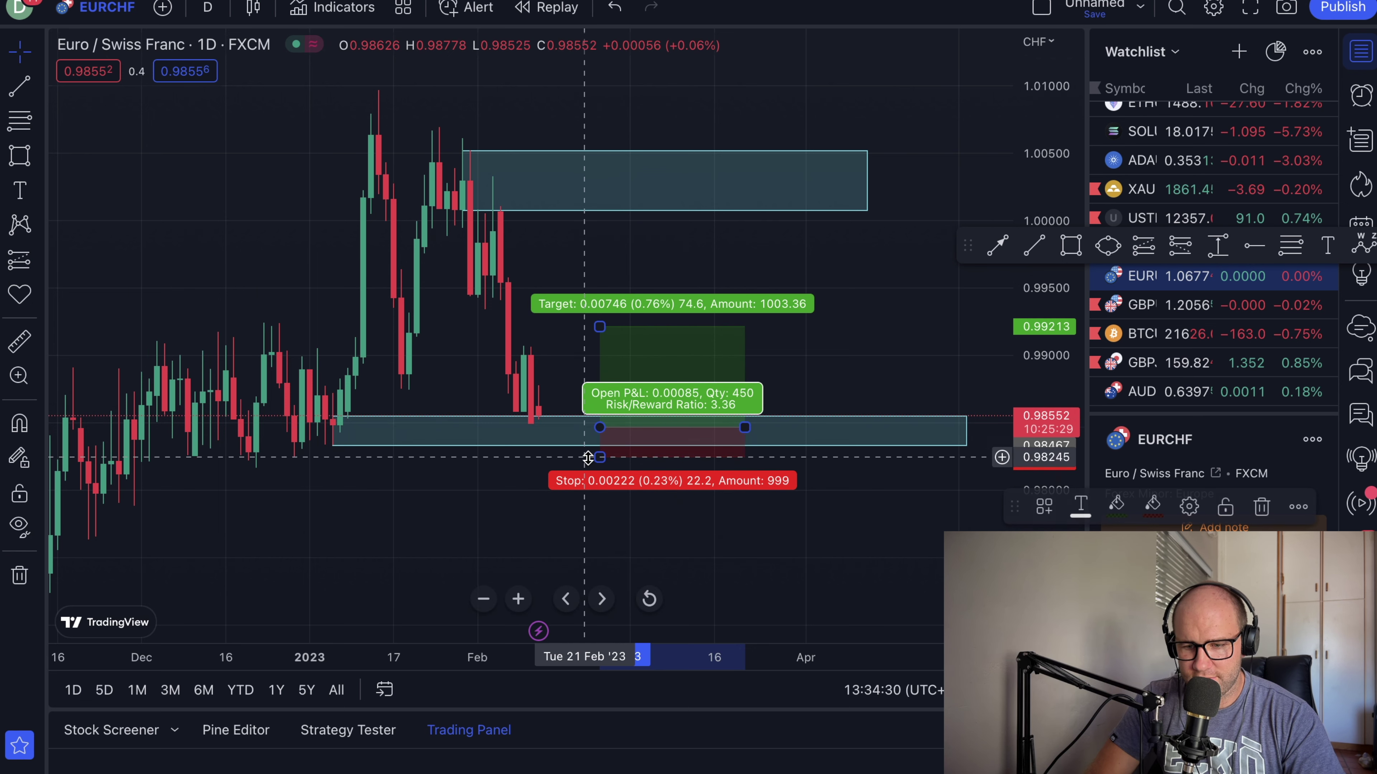
pyautogui.moveTo(597, 329); pyautogui.dragTo(601, 222)
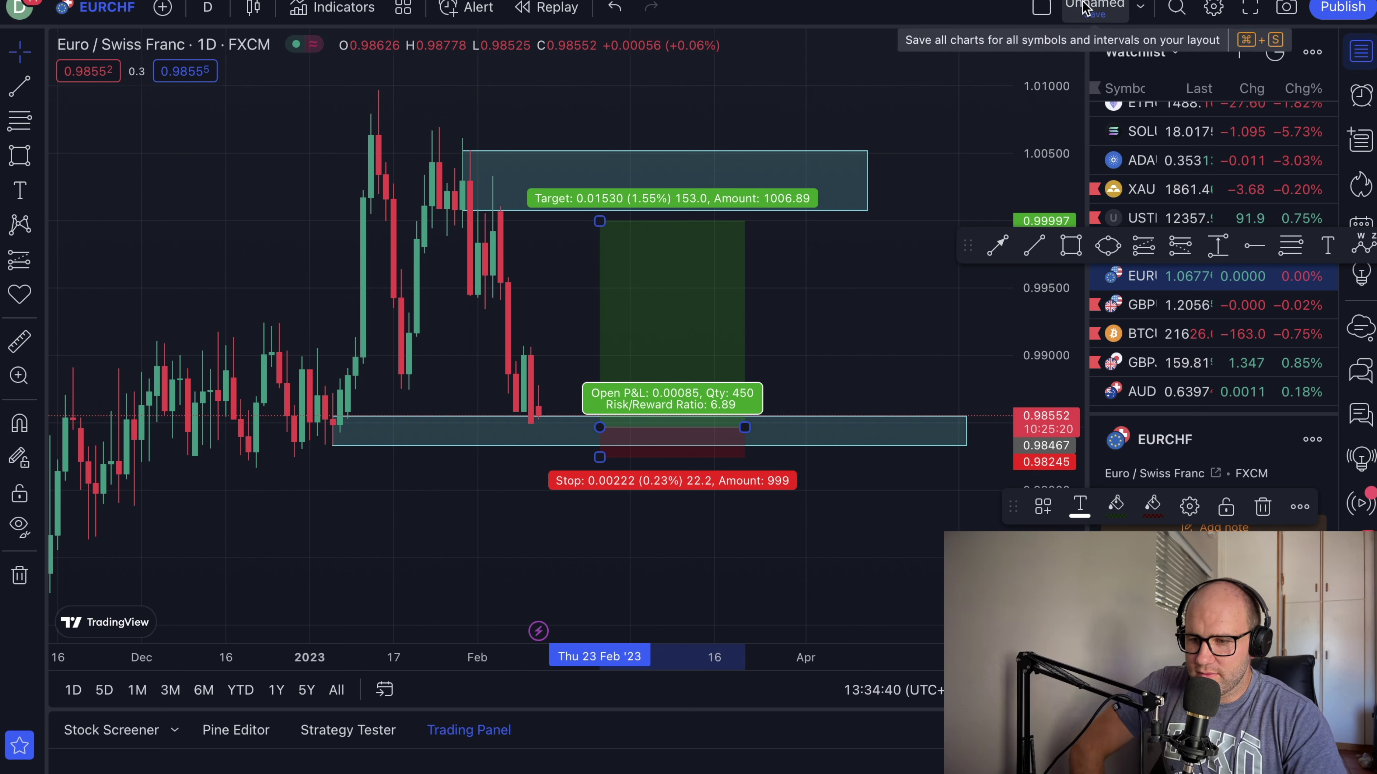
# - Save a PNG snapshot of the EURCHF chart to the Desktop and switch over to Discord
pyautogui.click(1286, 7)
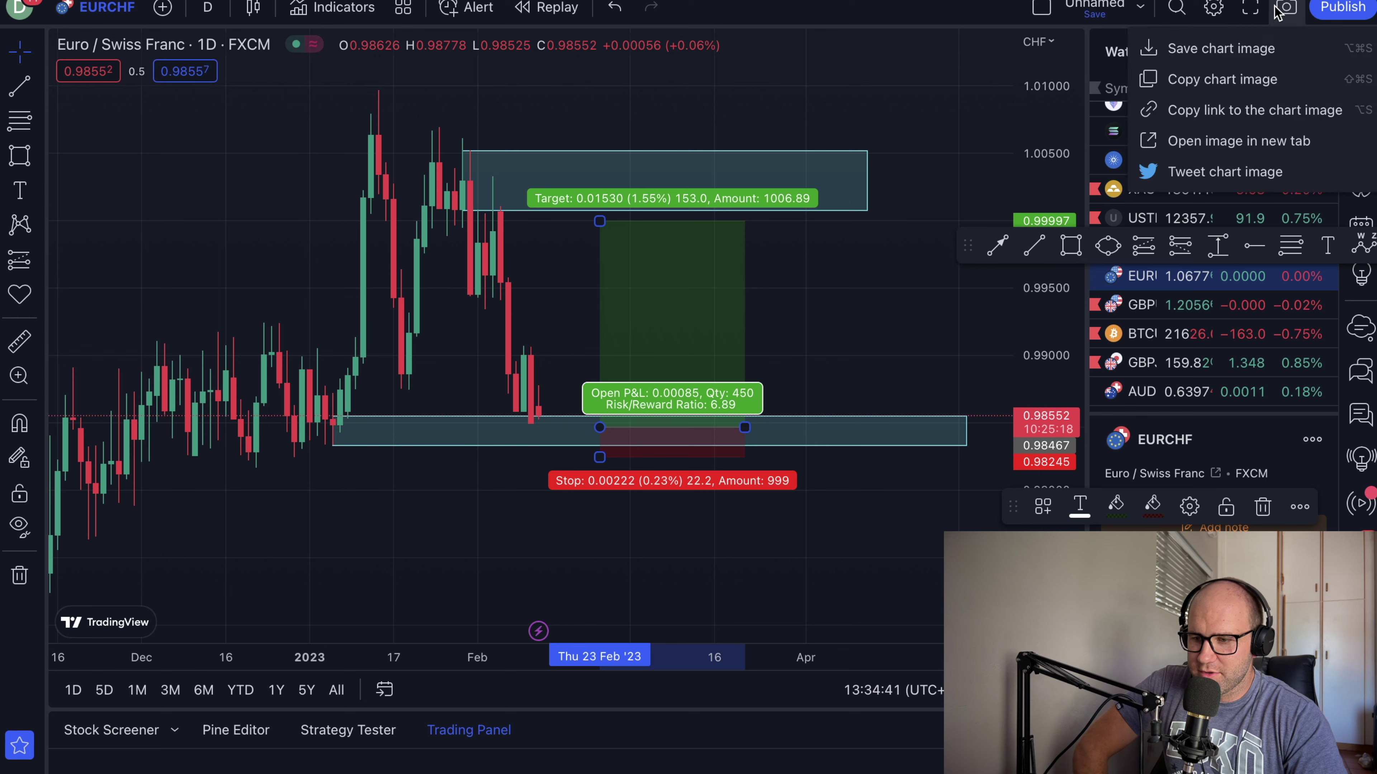
pyautogui.click(1230, 53)
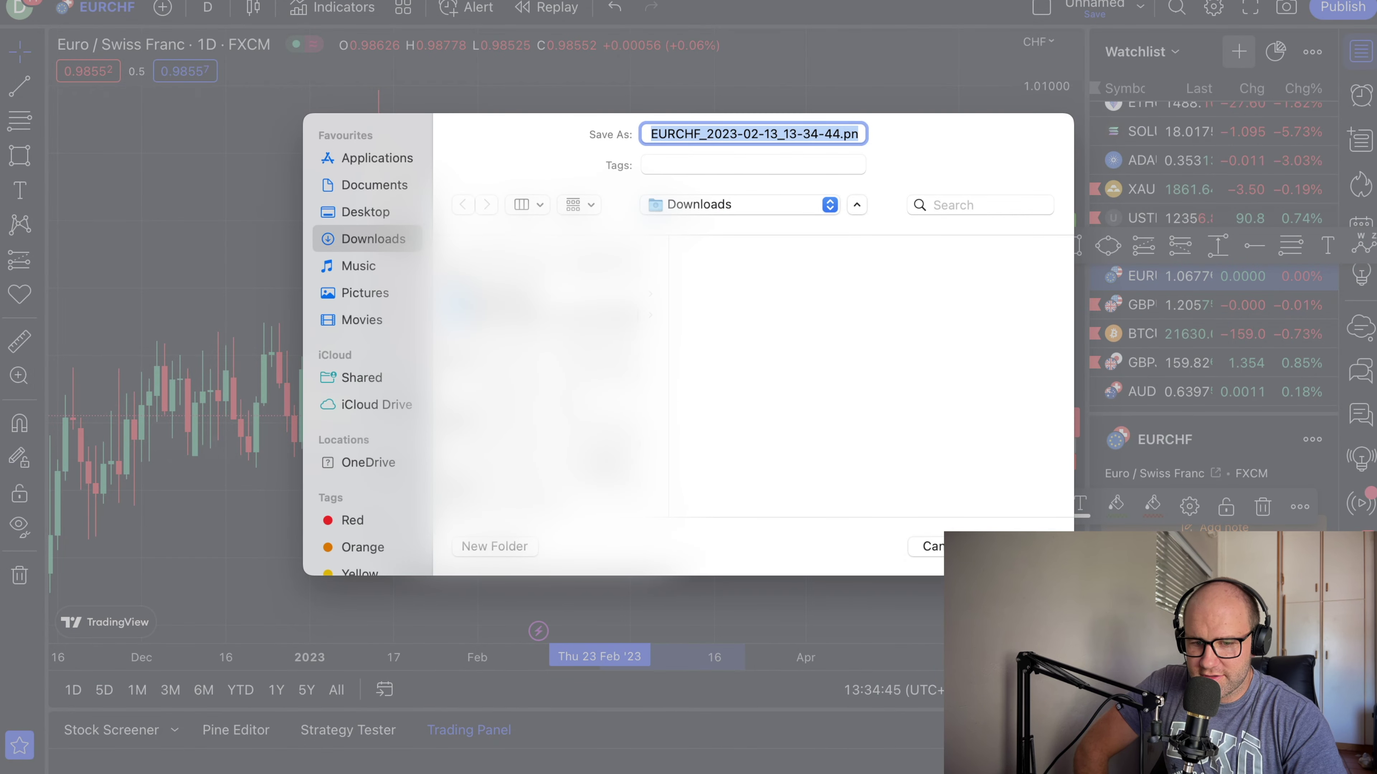
pyautogui.click(364, 185)
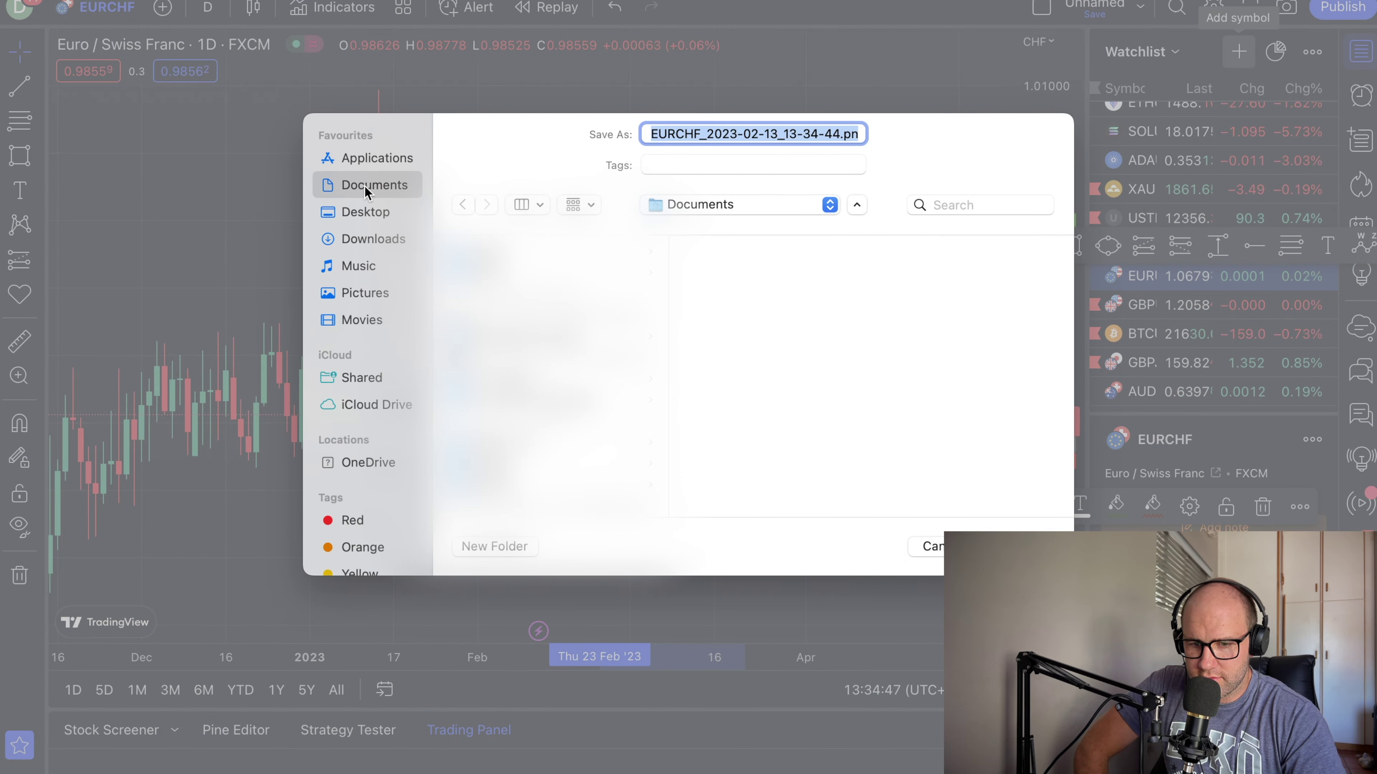
pyautogui.click(358, 211)
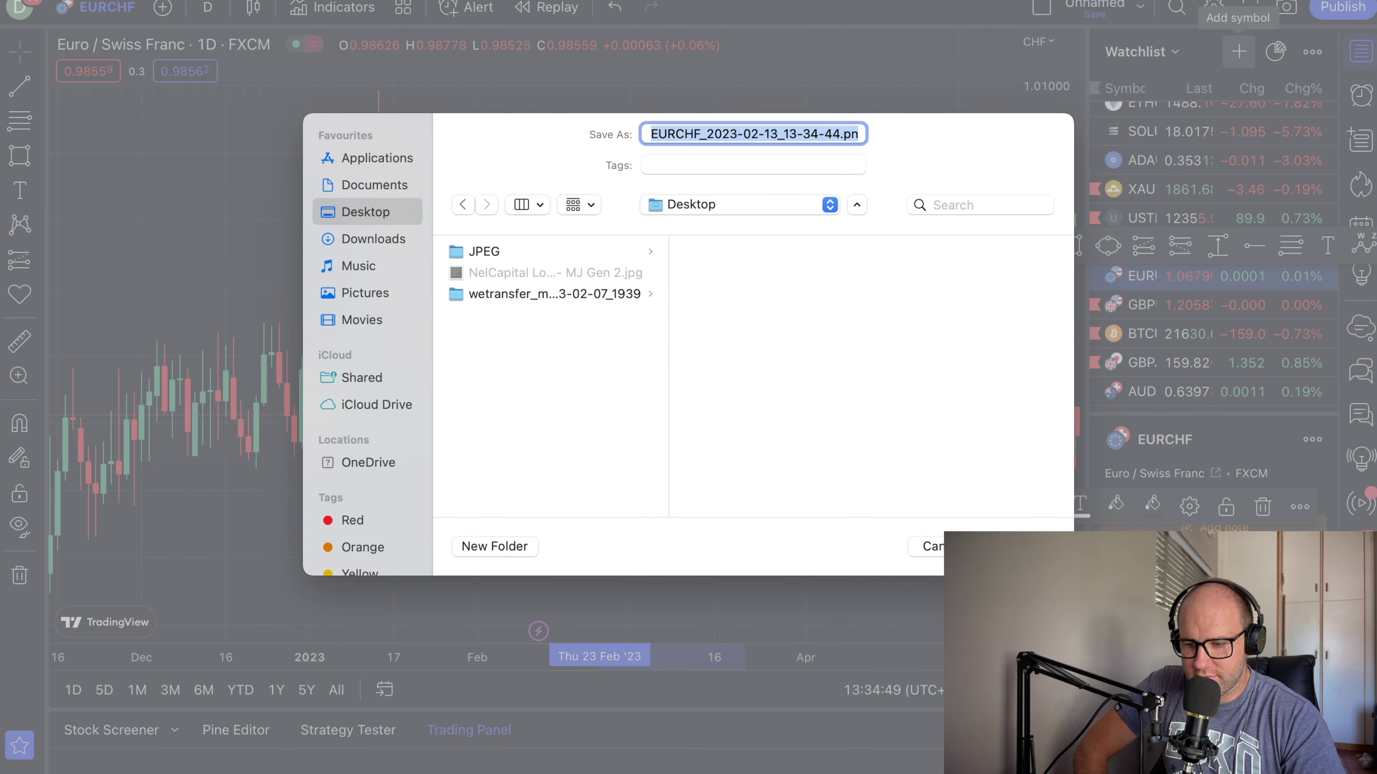
pyautogui.press('Return')
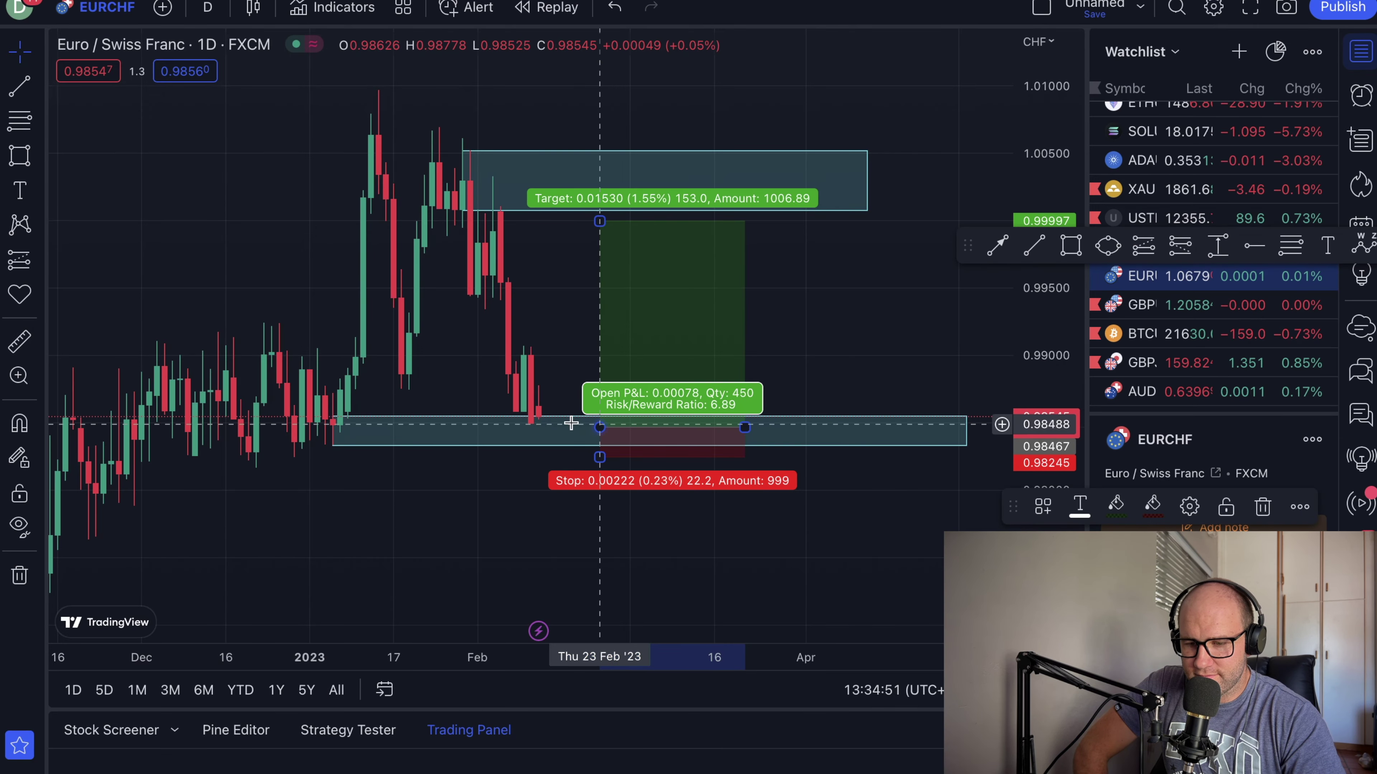
pyautogui.press('F11')
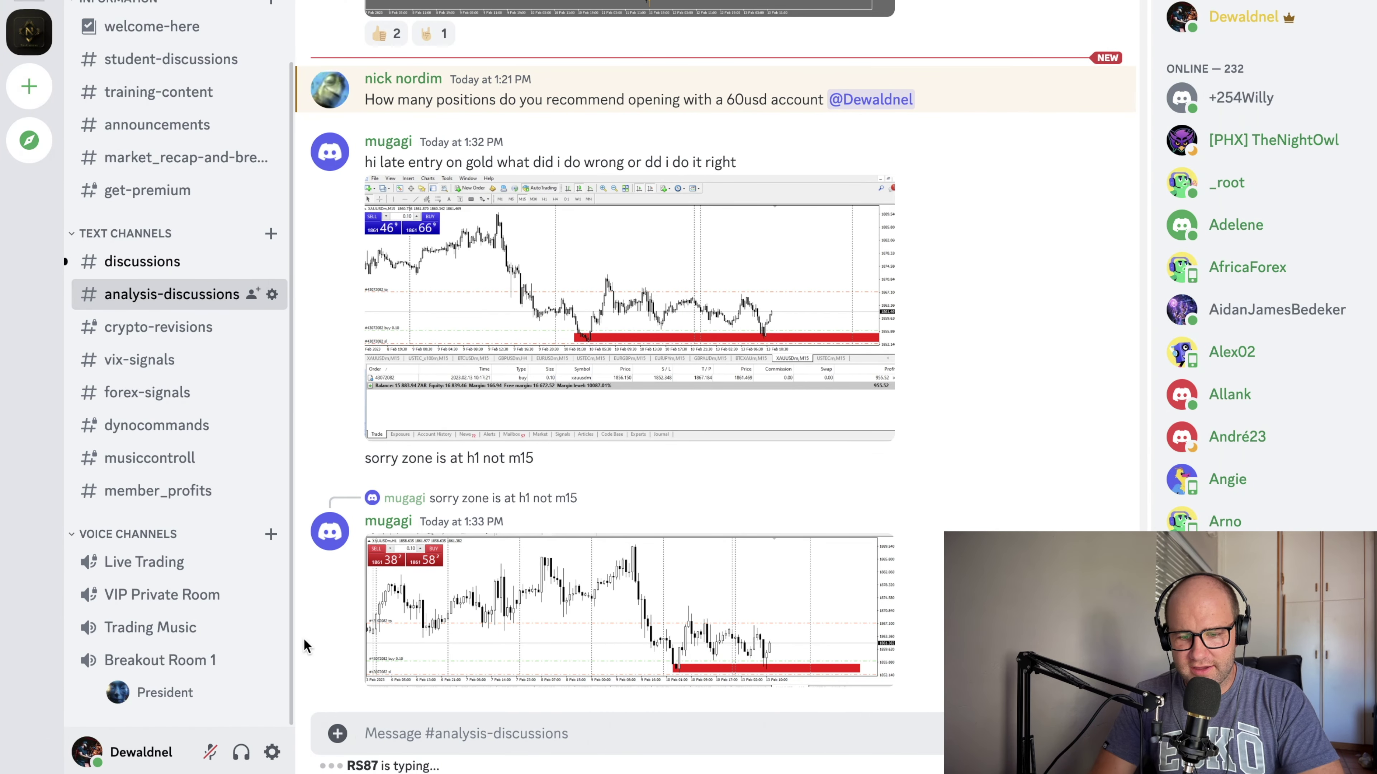
# - Post the EURCHF png captioned 'Possible EURCHF Move coming up - busy filming', then return to TradingView
pyautogui.click(337, 733)
pyautogui.click(368, 597)
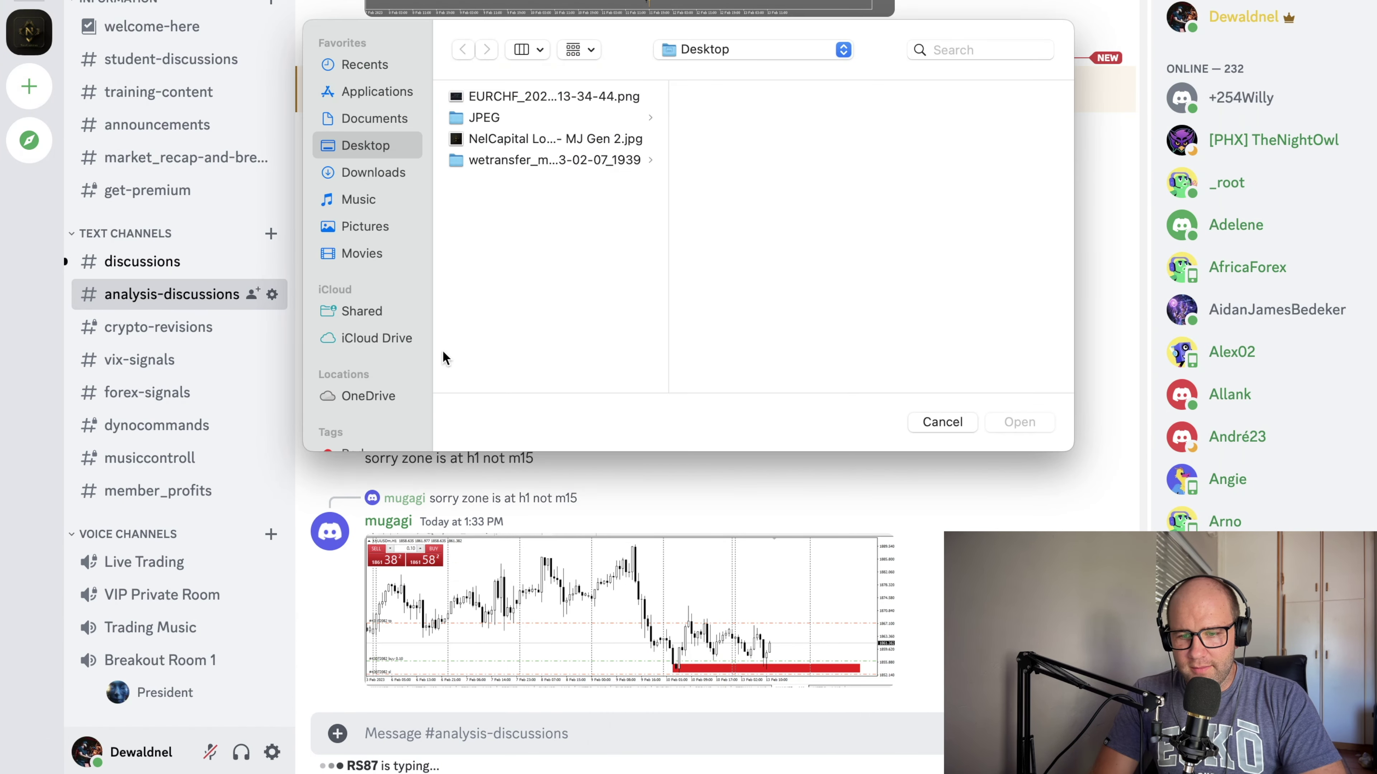
pyautogui.doubleClick(499, 96)
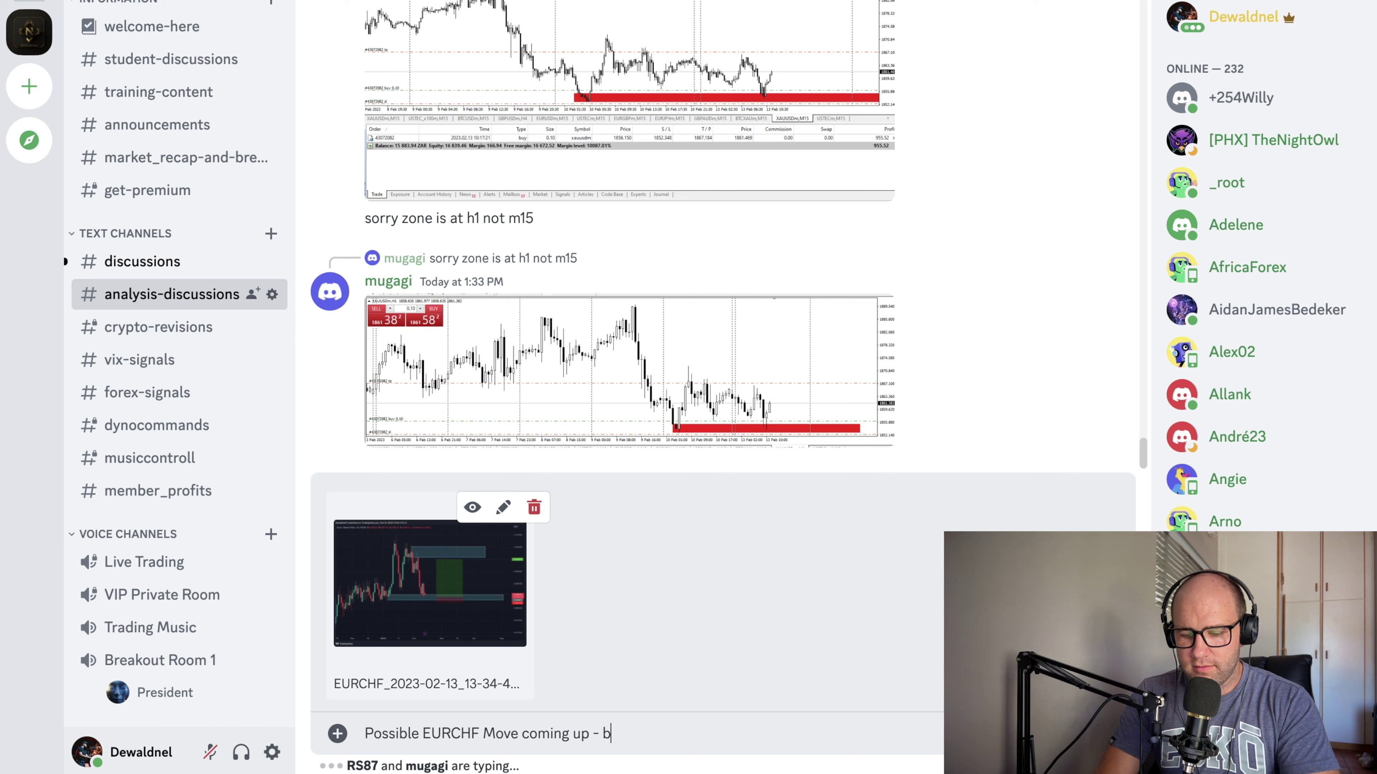
pyautogui.press('Return')
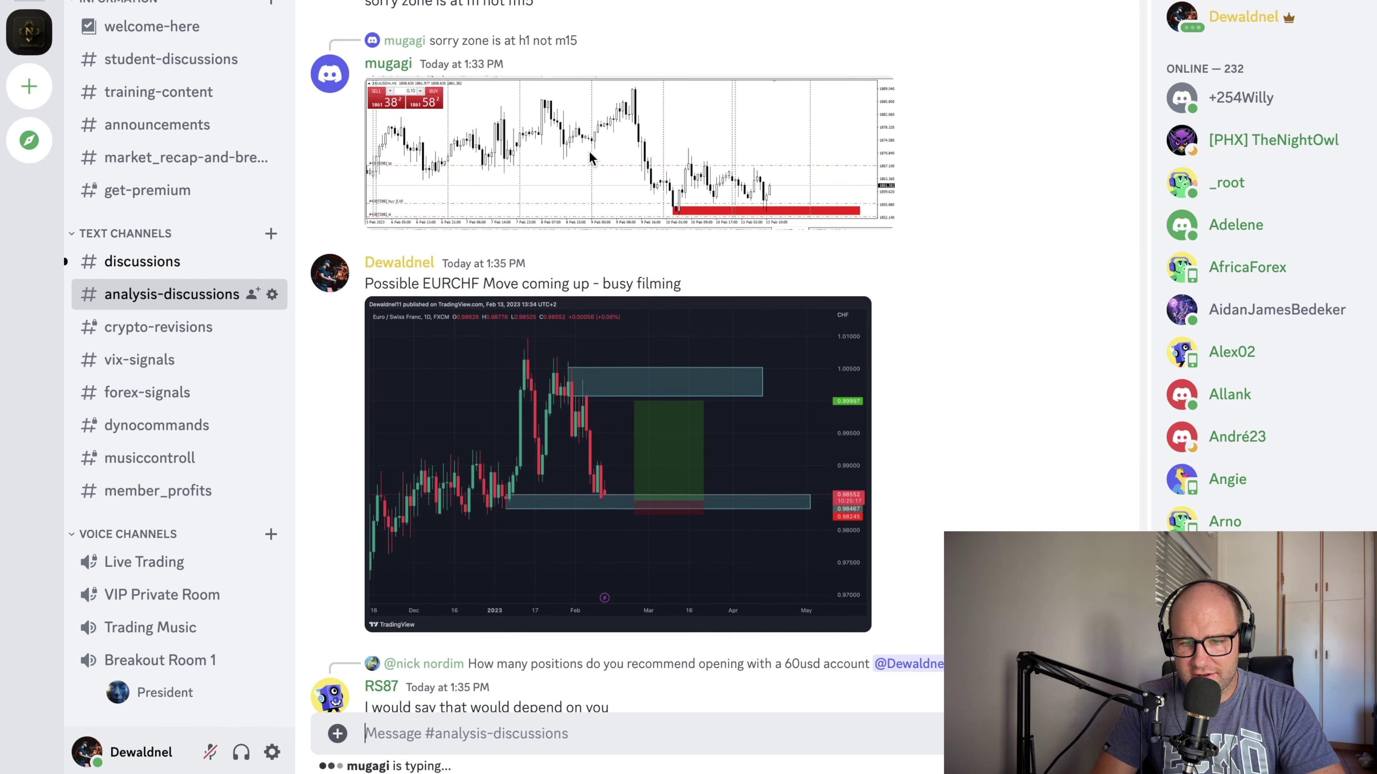
pyautogui.hotkey('alt', 'Tab')
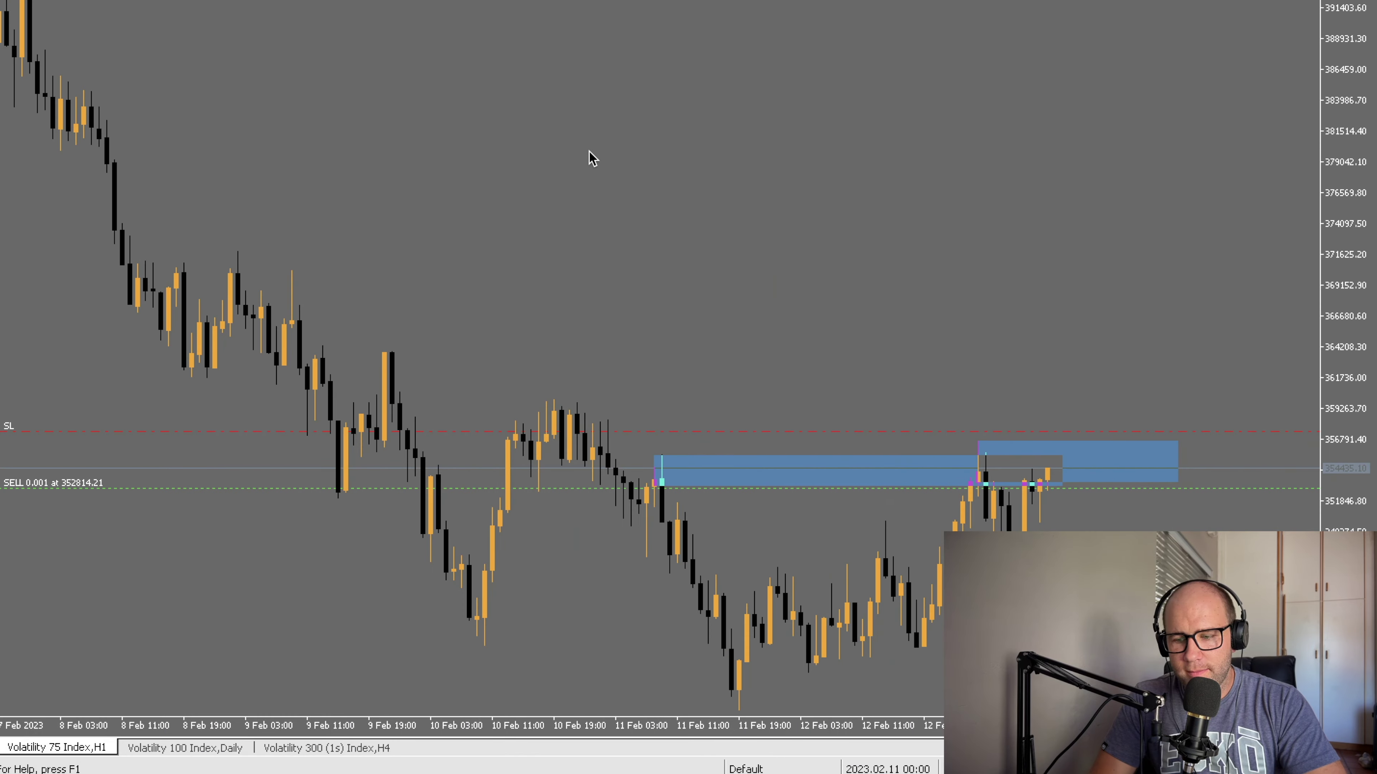
pyautogui.hotkey('alt', 'Tab')
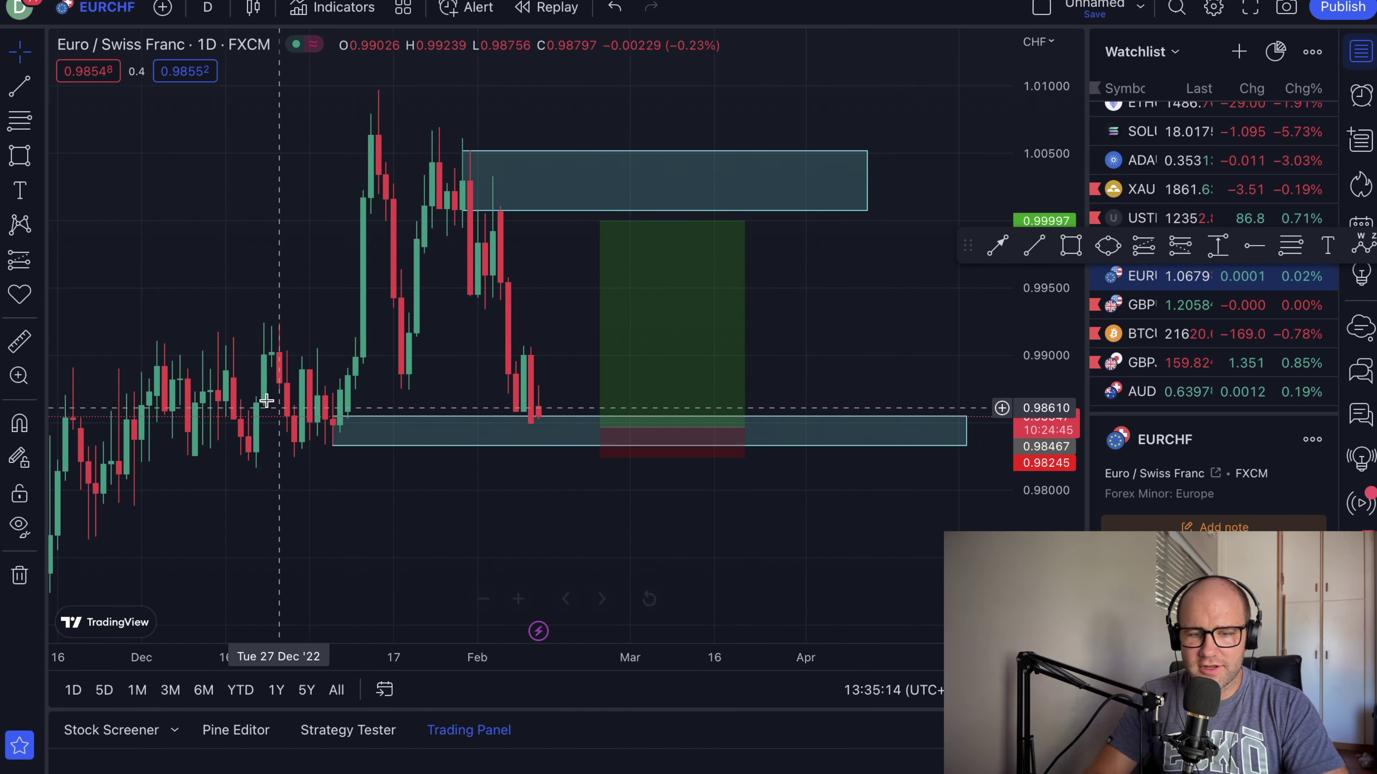
# - Switch the EURCHF chart from daily to 4-hour candles
pyautogui.click(208, 7)
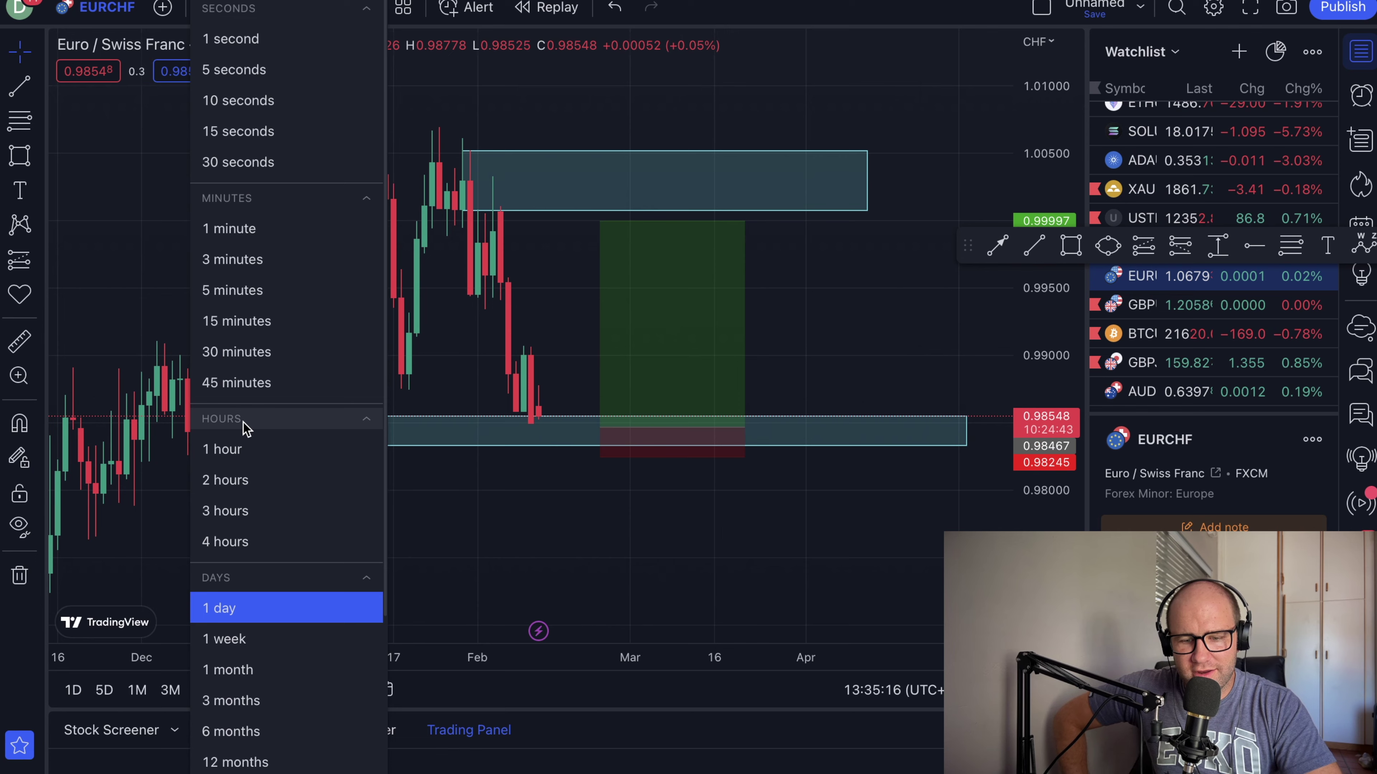
pyautogui.click(225, 542)
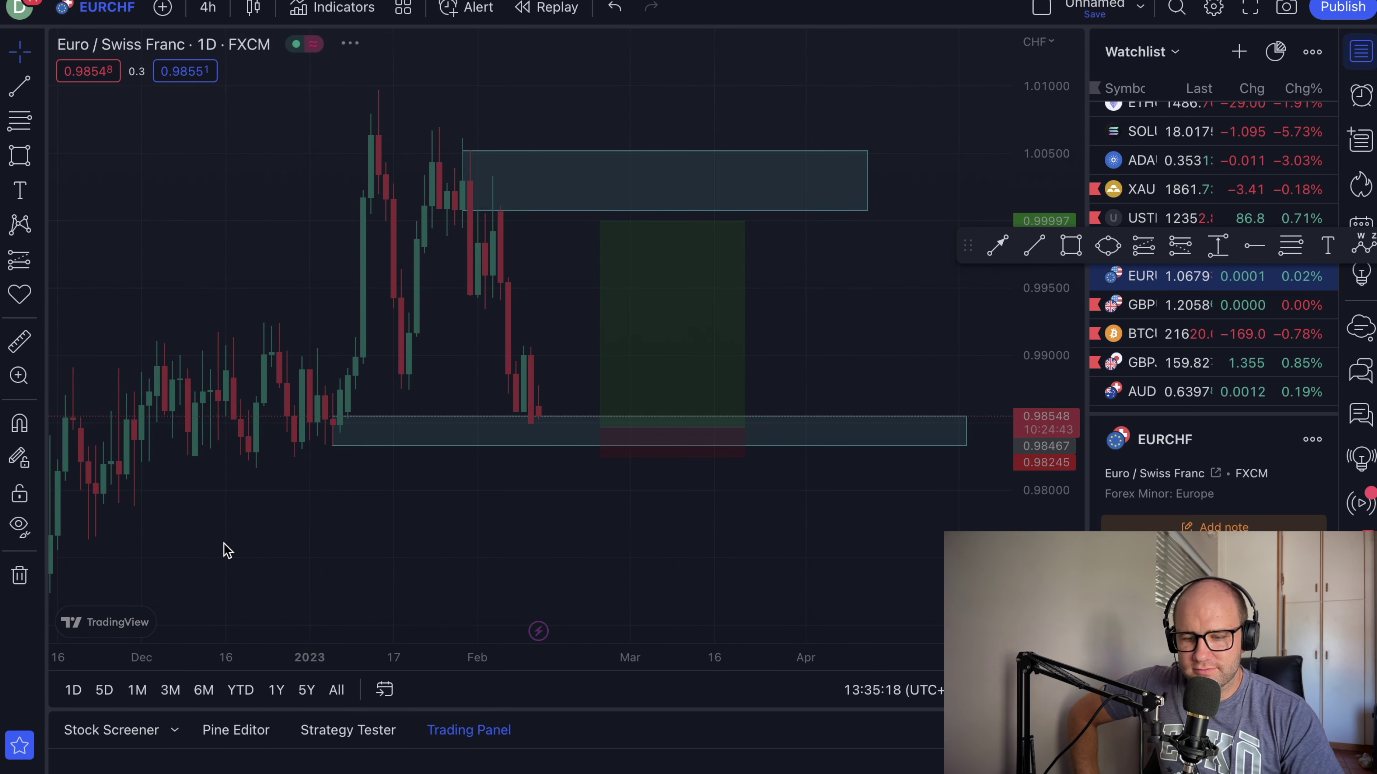
pyautogui.hscroll(-5, 399, 470)
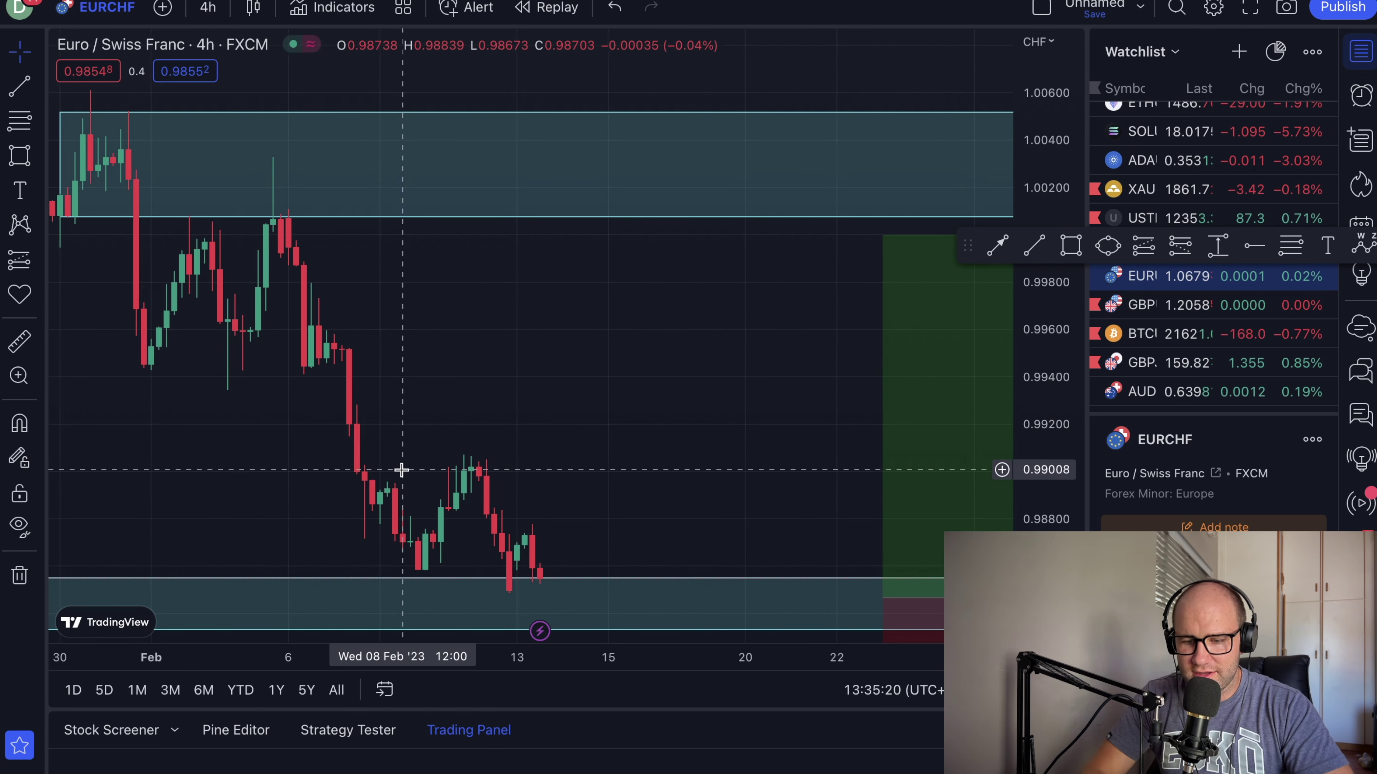
pyautogui.scroll(-6, 403, 477)
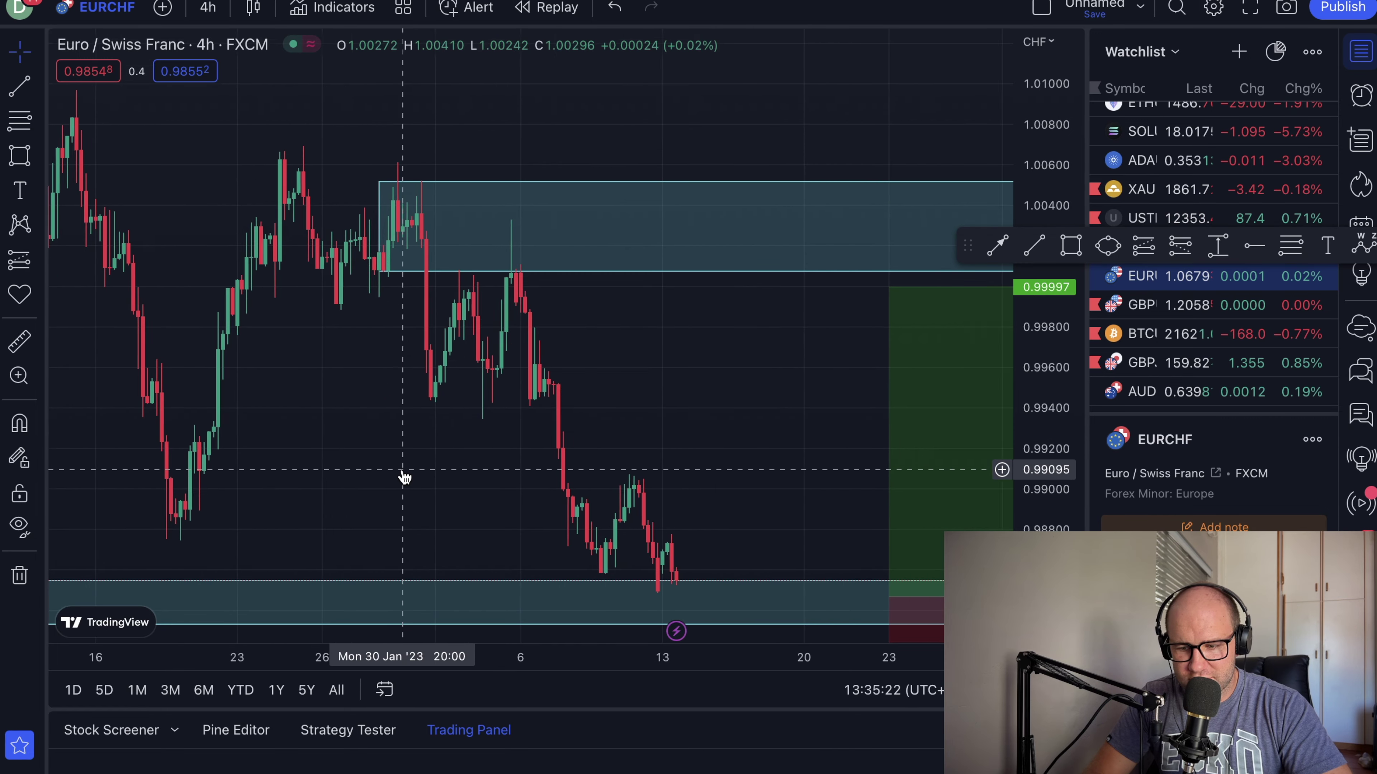
pyautogui.hscroll(-5, 404, 477)
pyautogui.scroll(-3, 402, 476)
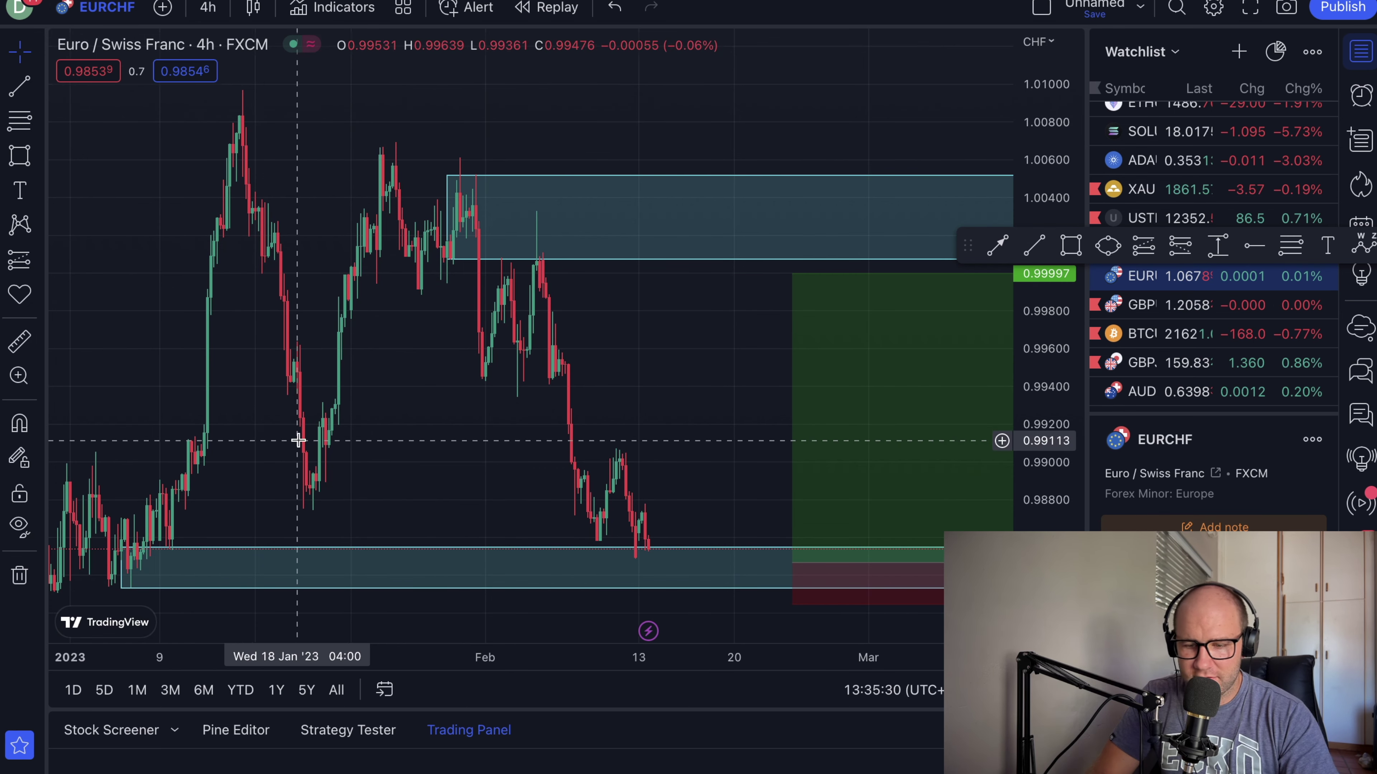
# - Bring the latest 4-hour candles into view to check price near 0.9854 against the lower zone
pyautogui.hscroll(5, 298, 439)
pyautogui.moveTo(295, 440); pyautogui.dragTo(189, 447)
pyautogui.scroll(-3, 173, 452)
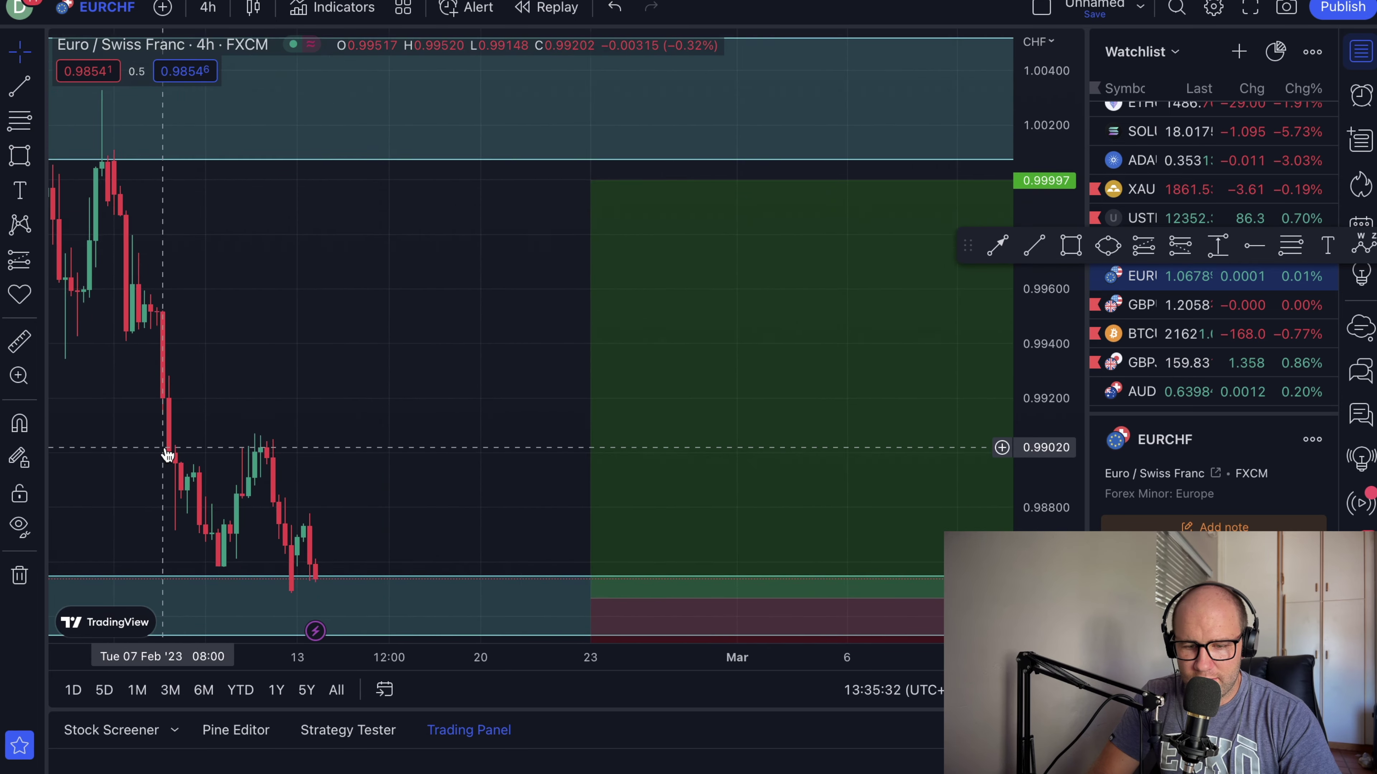
pyautogui.scroll(4, 166, 454)
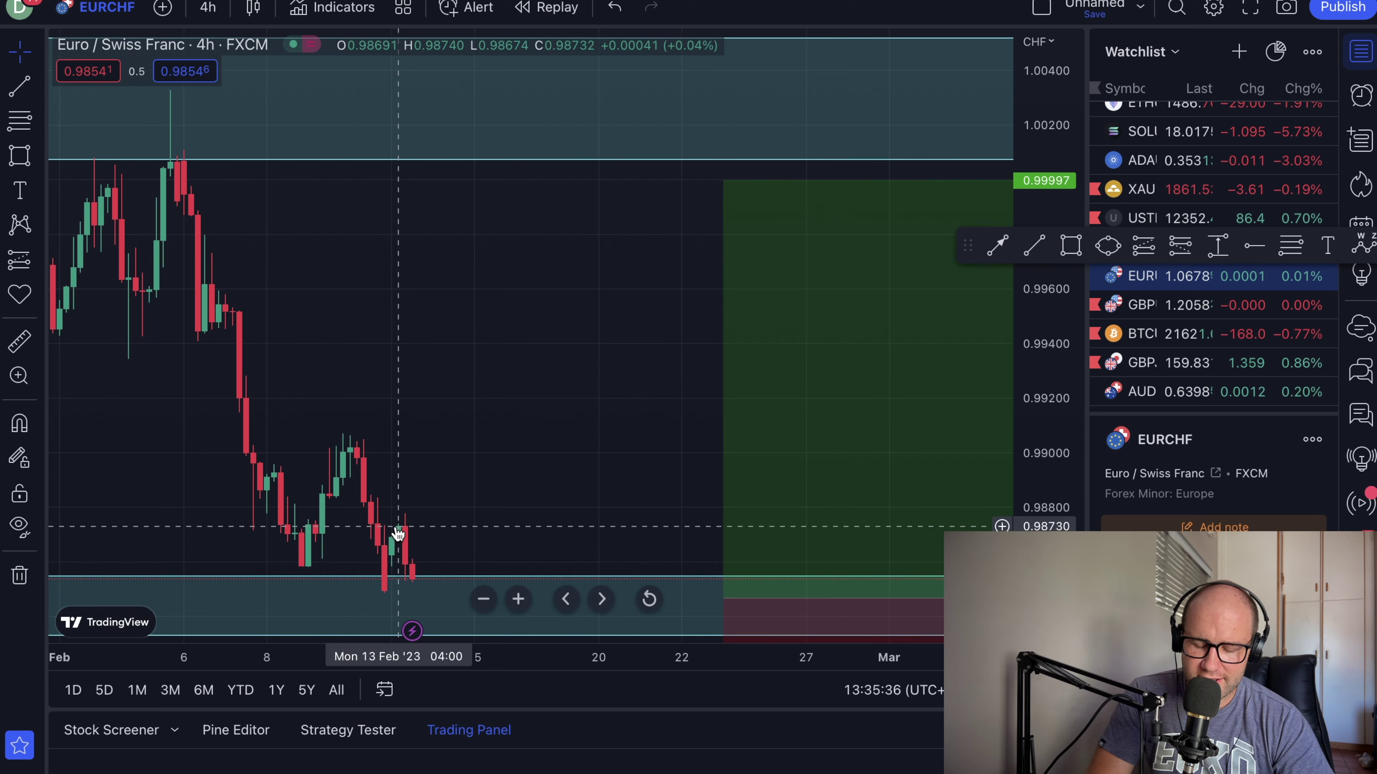
pyautogui.hscroll(-3, 399, 534)
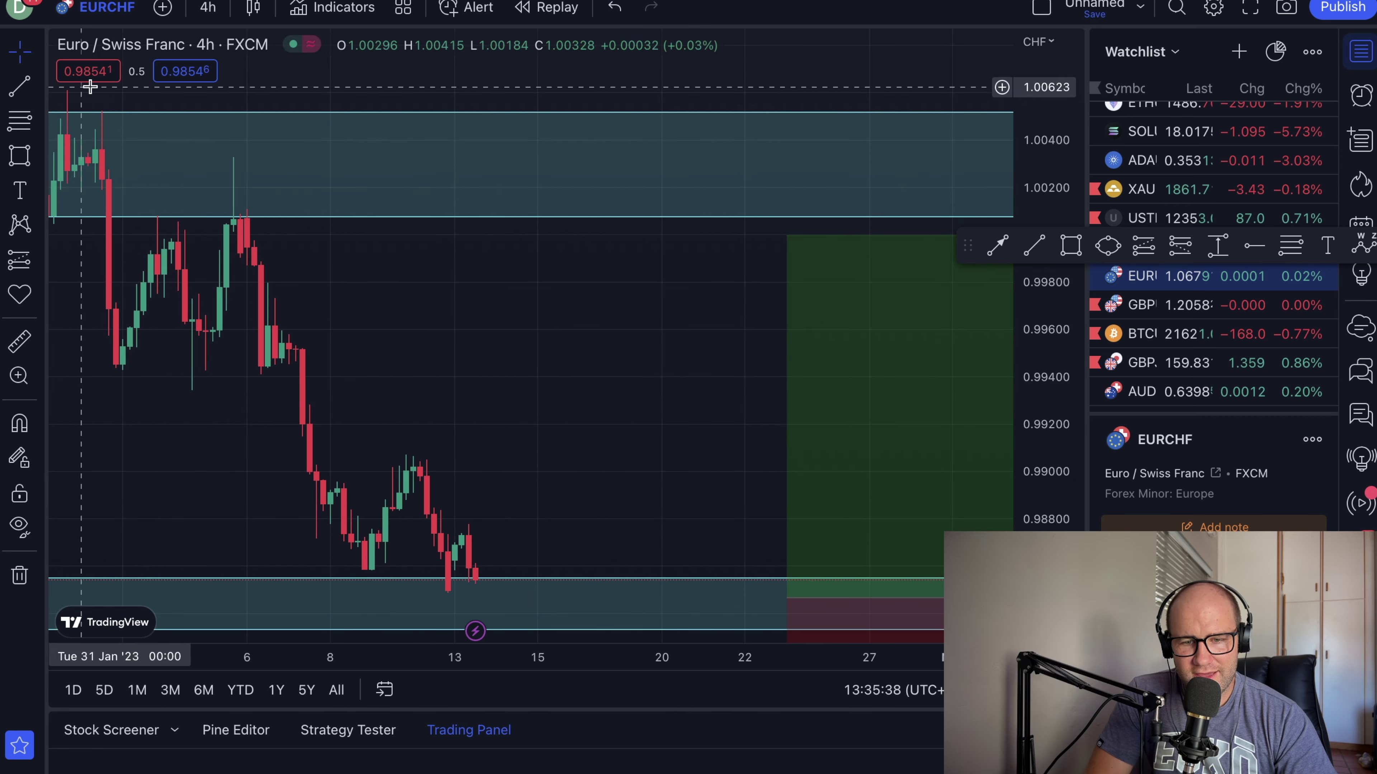
pyautogui.click(208, 6)
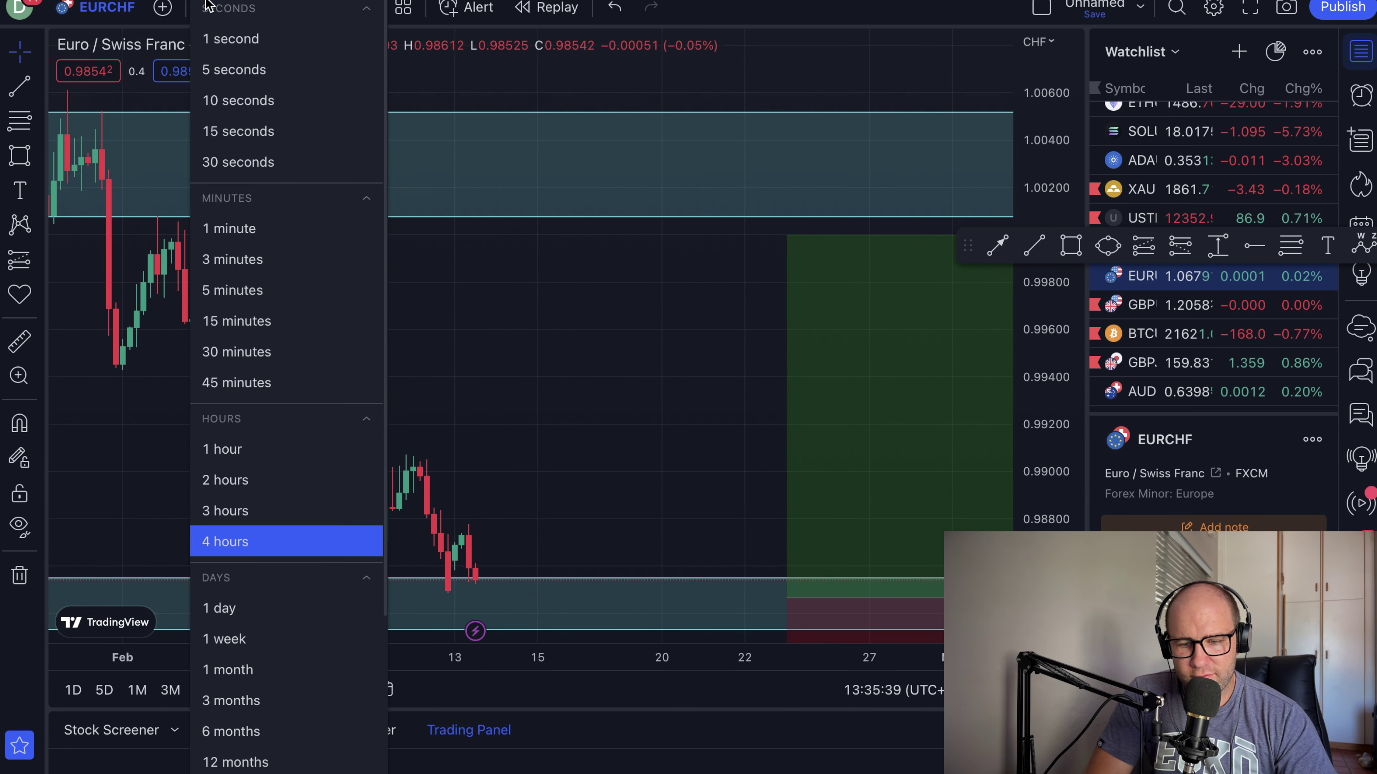
# - Switch to 1-hour candles and stretch the long-position box further back in time
pyautogui.click(247, 449)
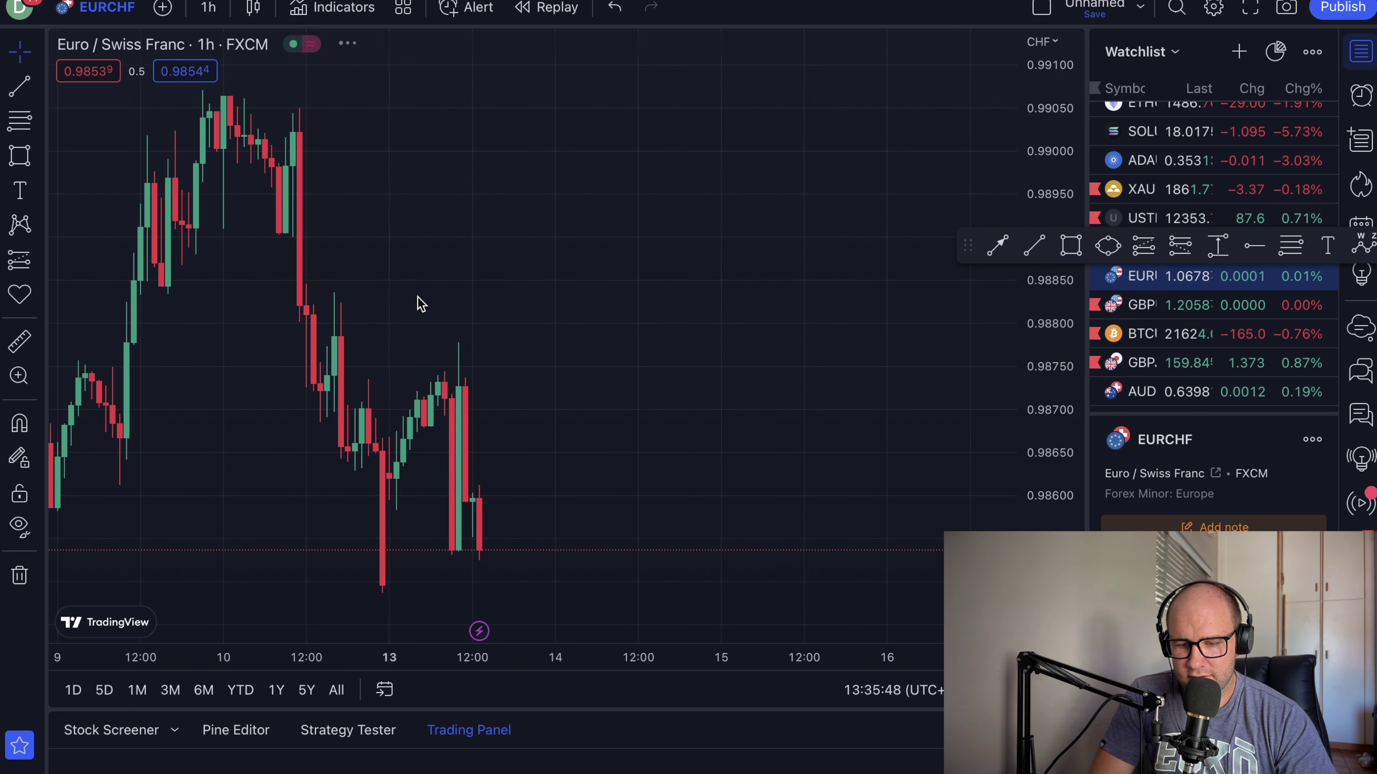
pyautogui.hscroll(-10, 467, 338)
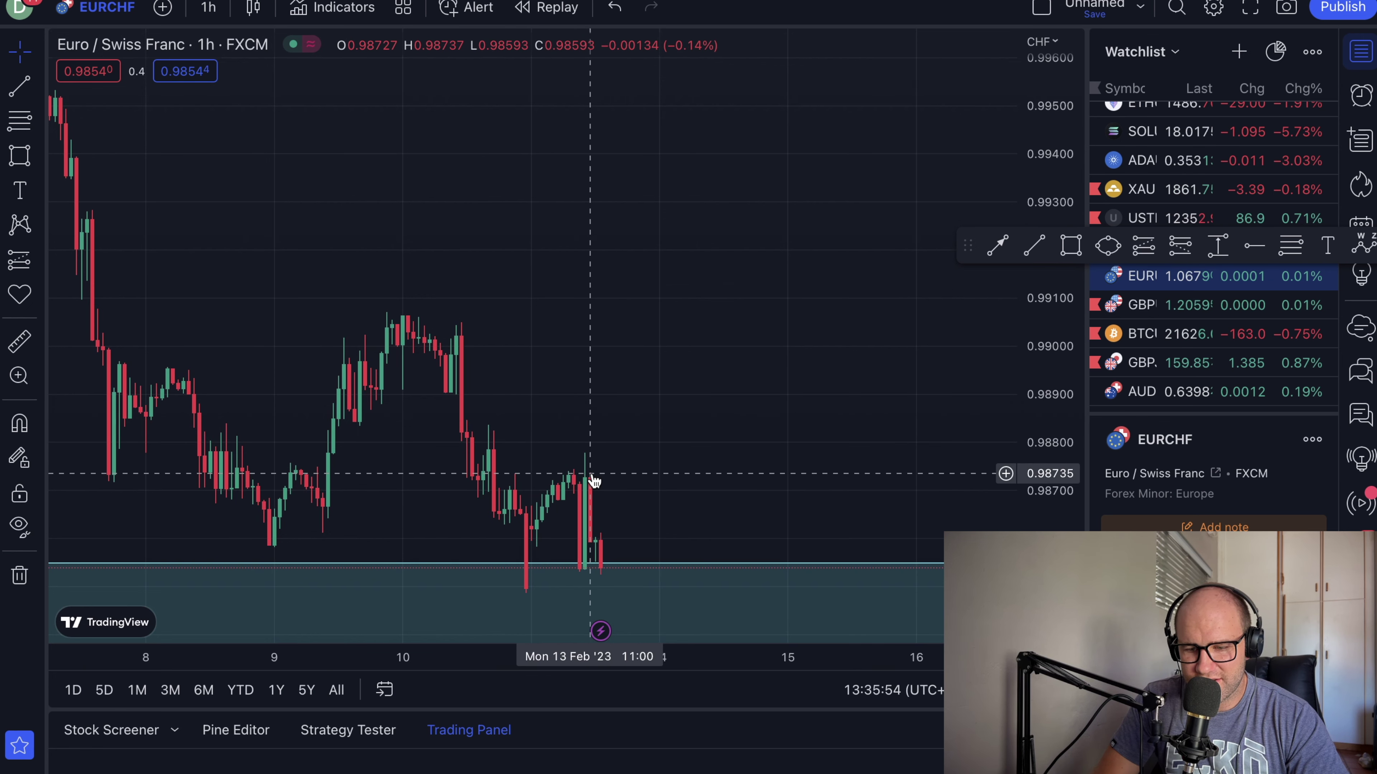
pyautogui.hscroll(10, 439, 428)
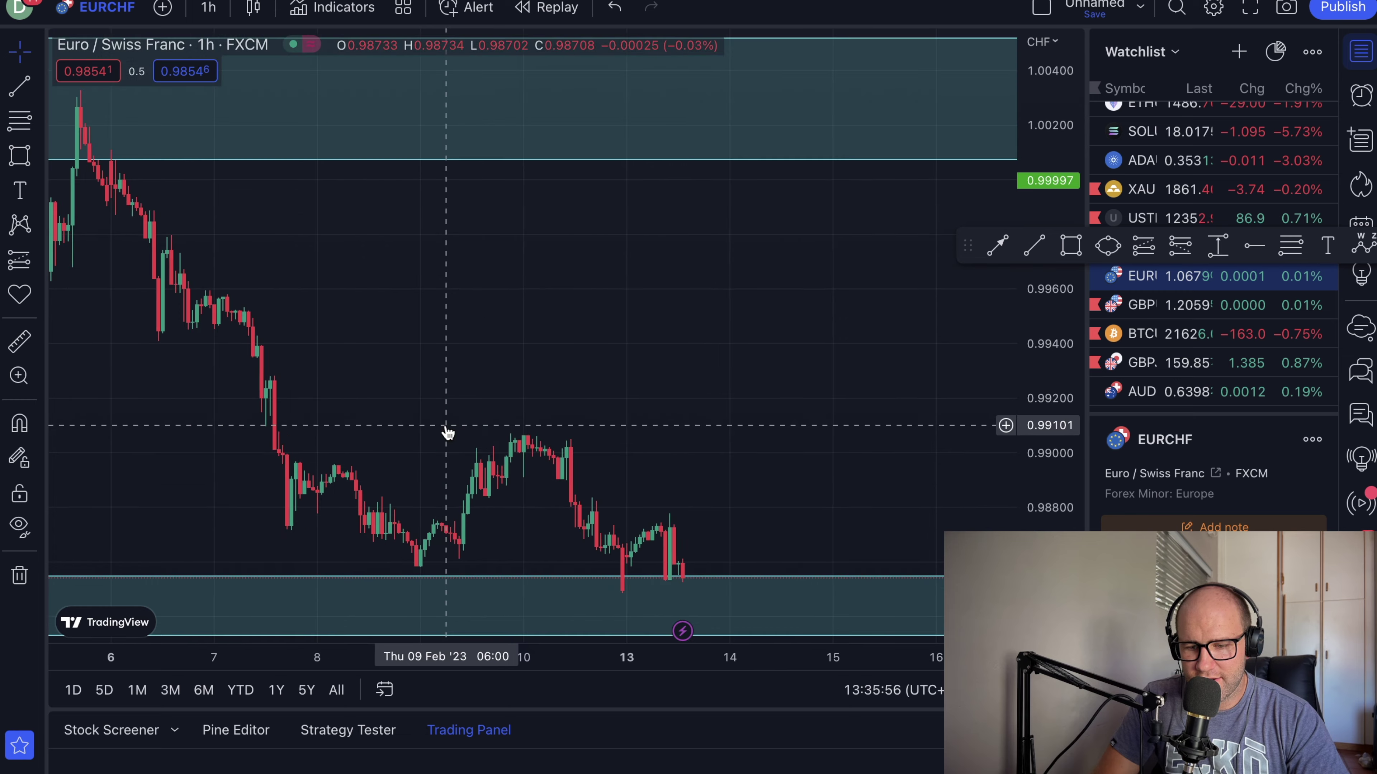
pyautogui.hscroll(5, 436, 425)
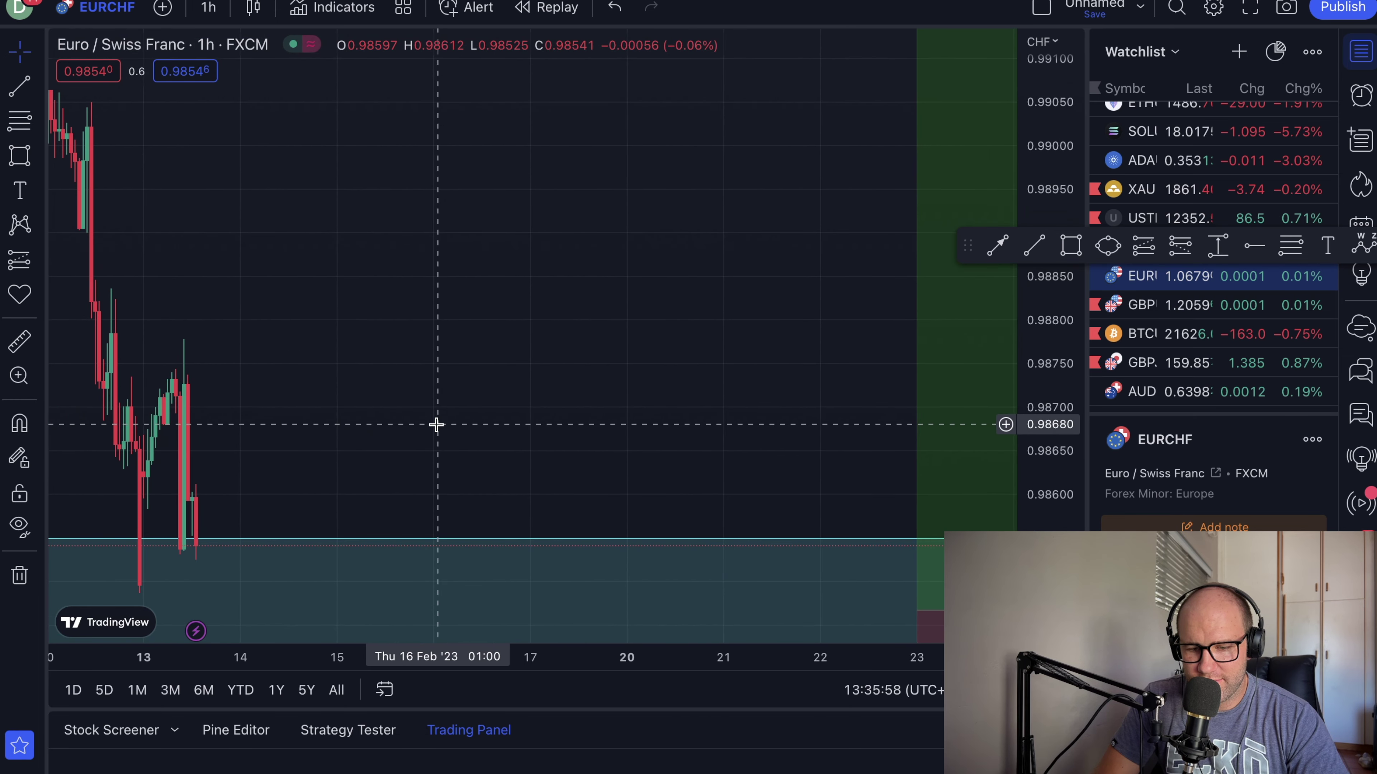
pyautogui.moveTo(917, 612); pyautogui.dragTo(293, 596)
# - Undo twice to remove the long position, leaving only the lower support zone
pyautogui.scroll(-4, 236, 466)
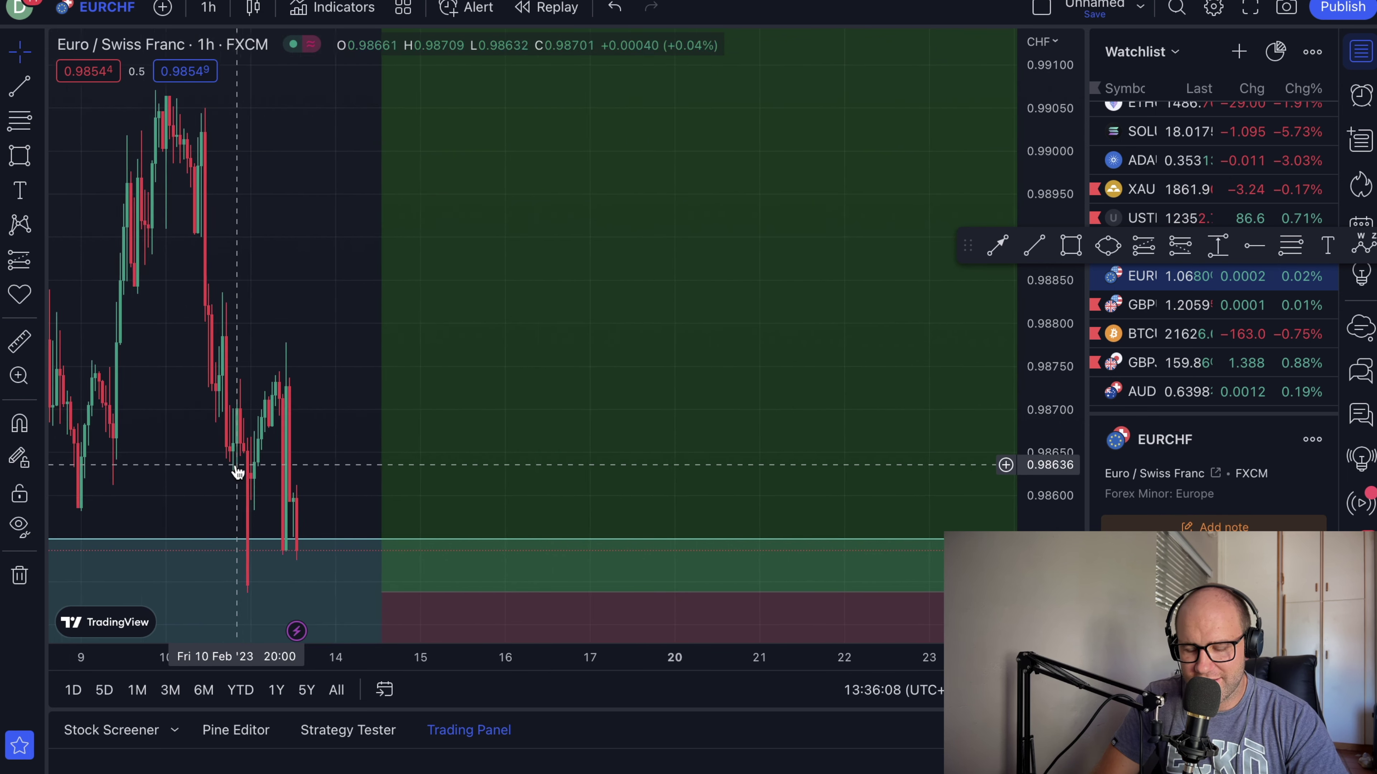
pyautogui.scroll(-5, 237, 470)
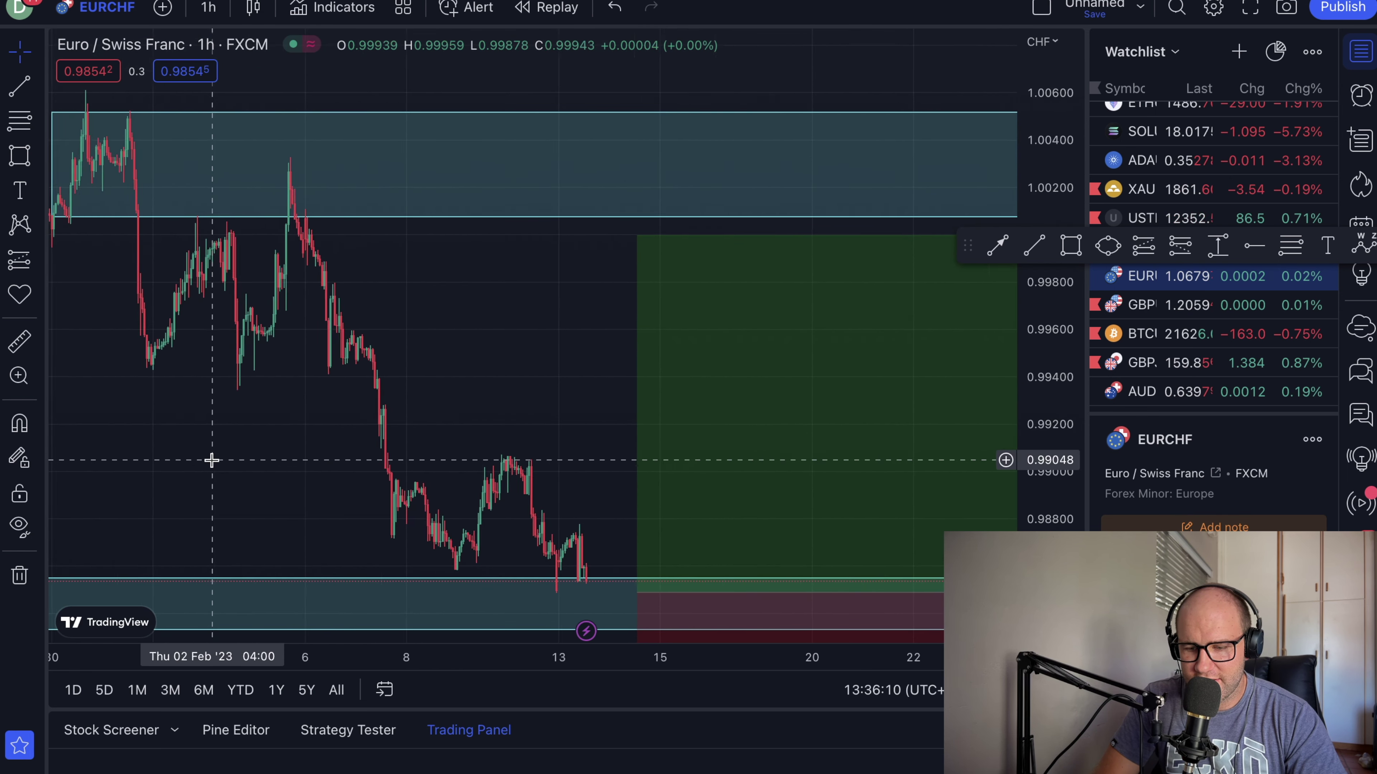
pyautogui.hscroll(5, 212, 460)
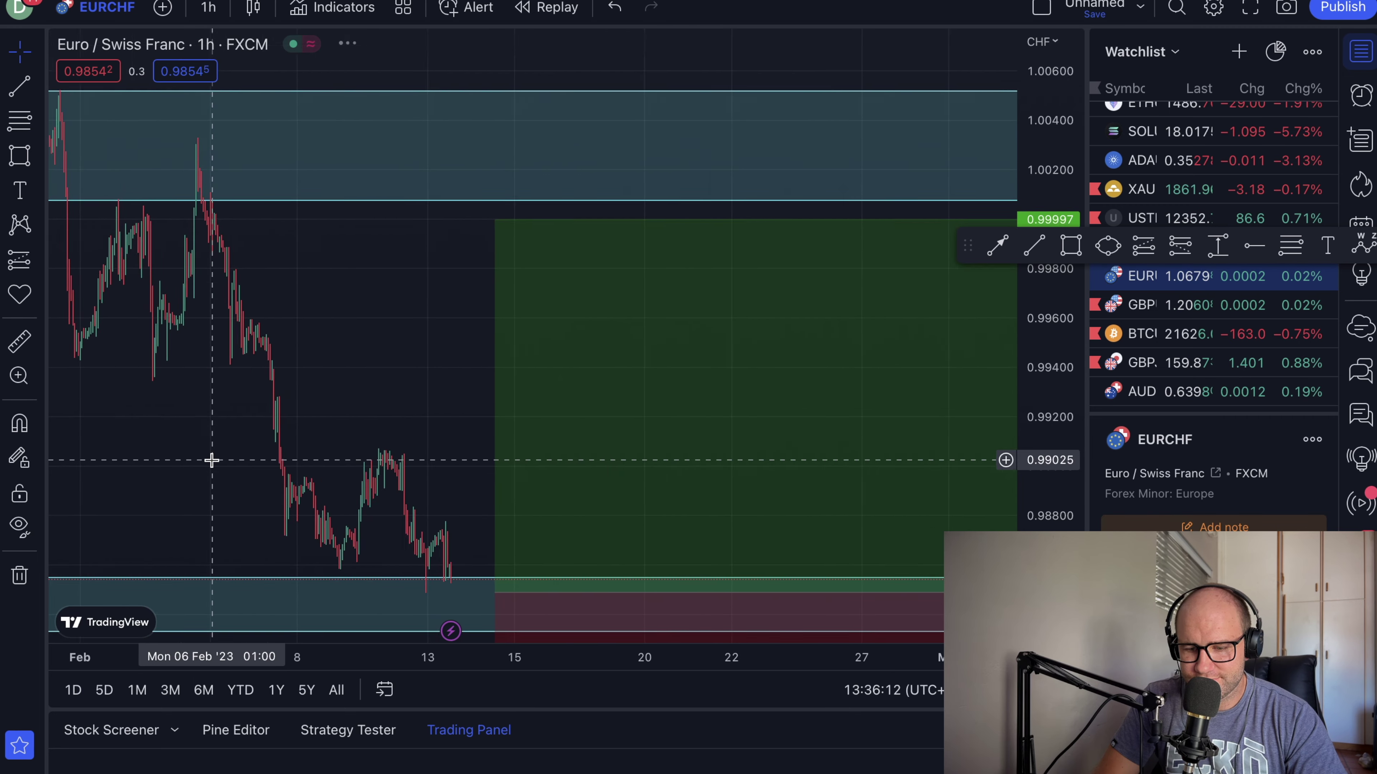
pyautogui.scroll(-4, 184, 457)
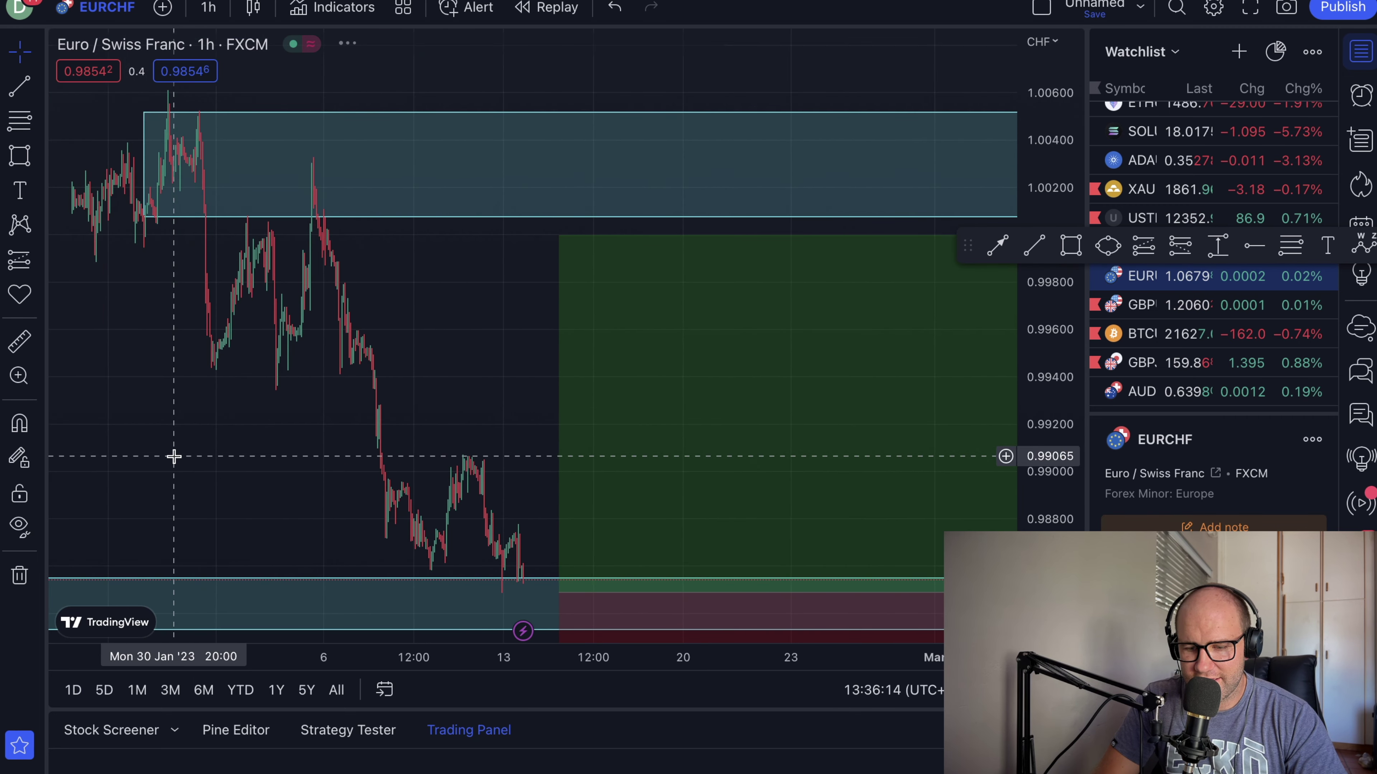
pyautogui.scroll(-2, 173, 456)
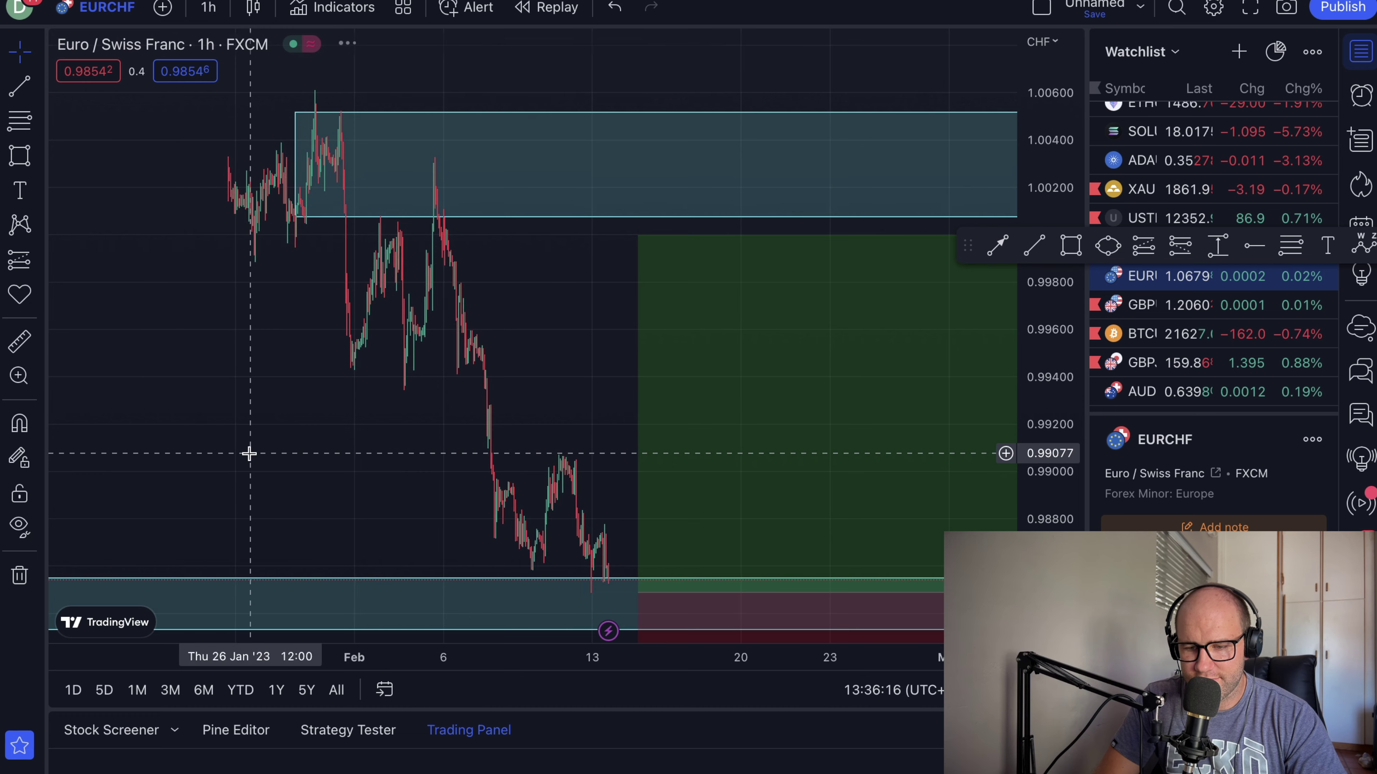
pyautogui.hscroll(4, 249, 453)
pyautogui.hotkey('ctrl', 'z')
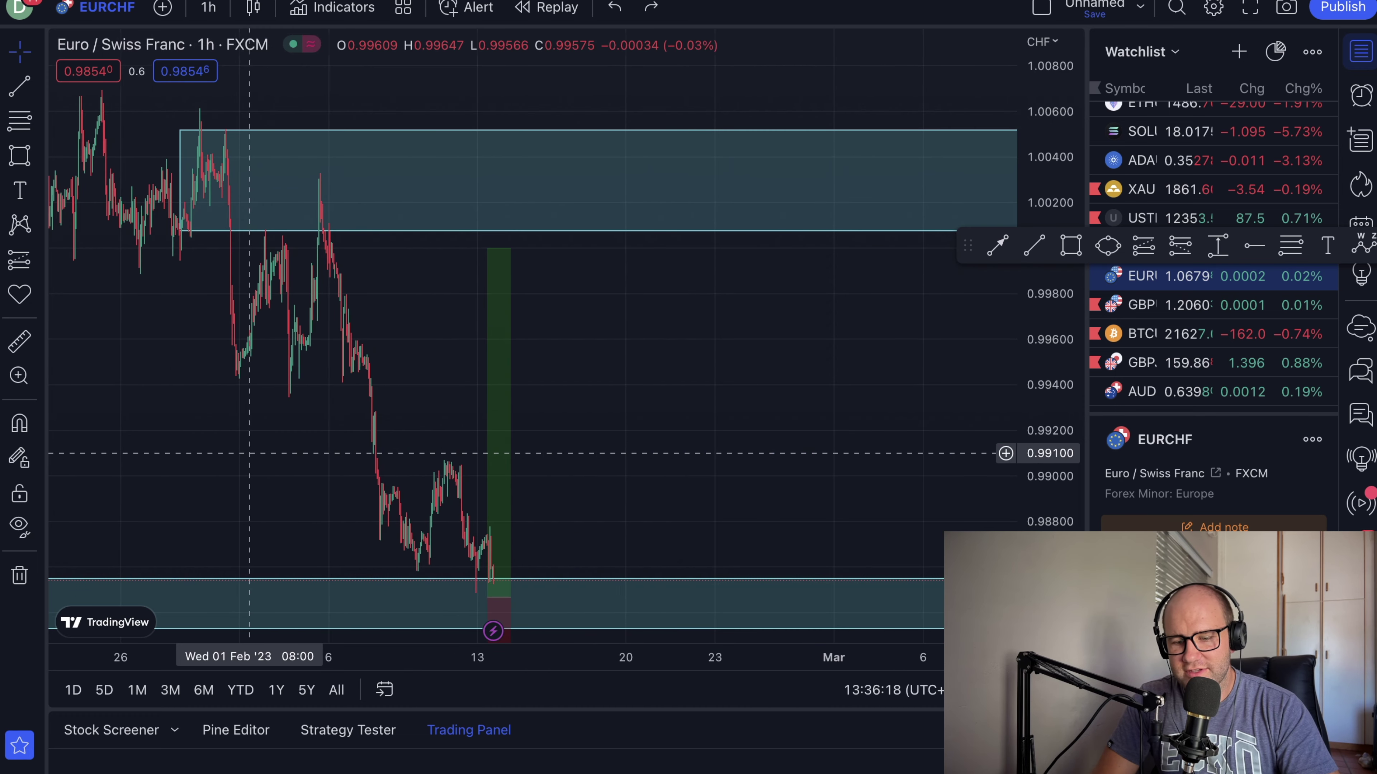
pyautogui.scroll(5, 249, 453)
pyautogui.hotkey('ctrl', 'z')
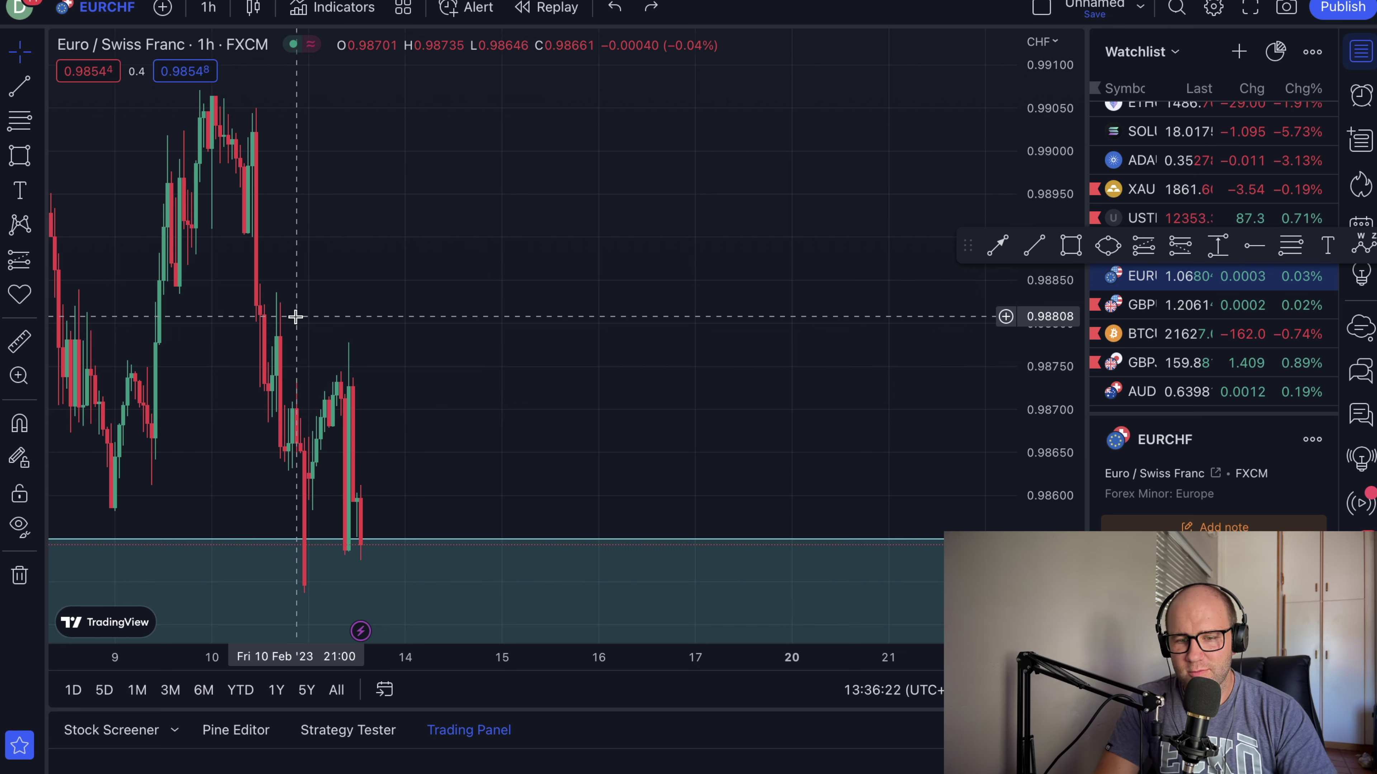
# - Set 4-hour candles and open GBPJPY from the widened Watchlist panel
pyautogui.click(209, 6)
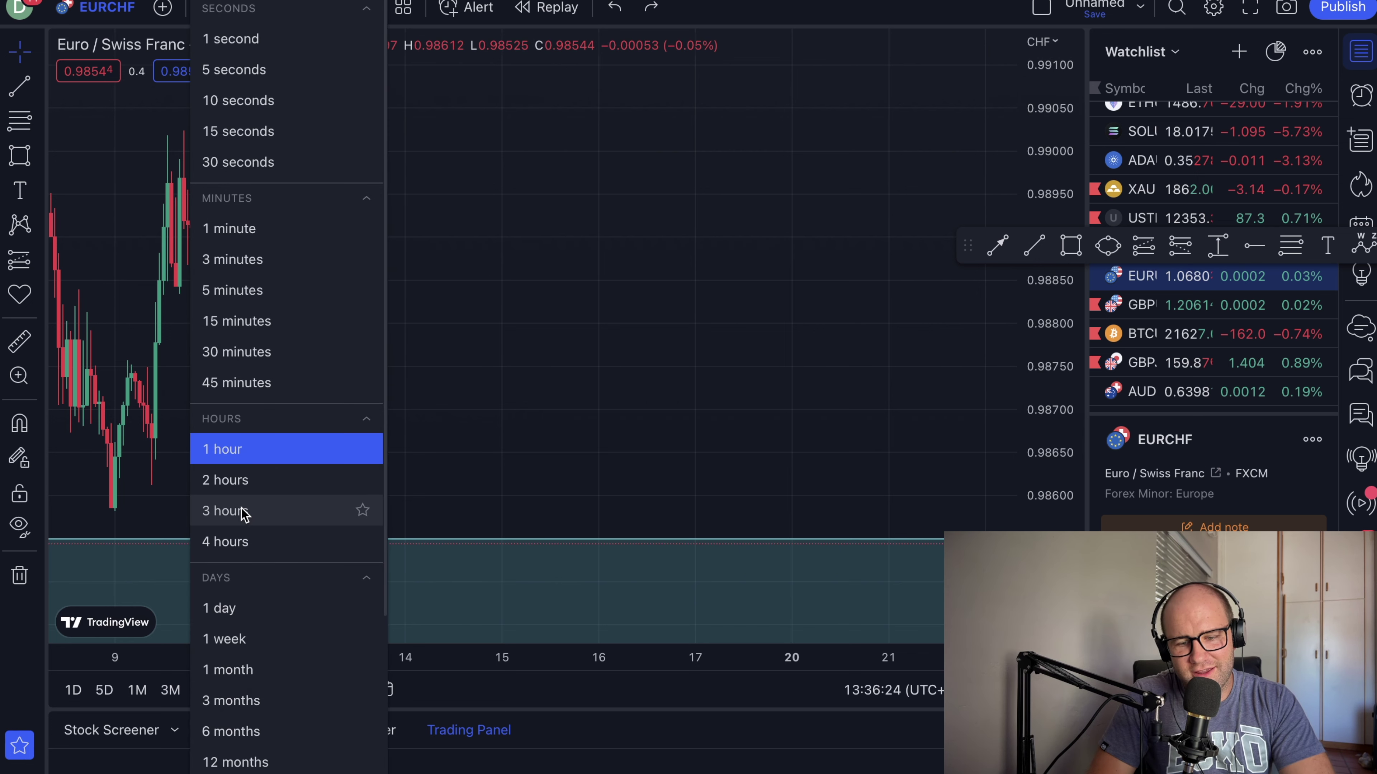
pyautogui.click(242, 542)
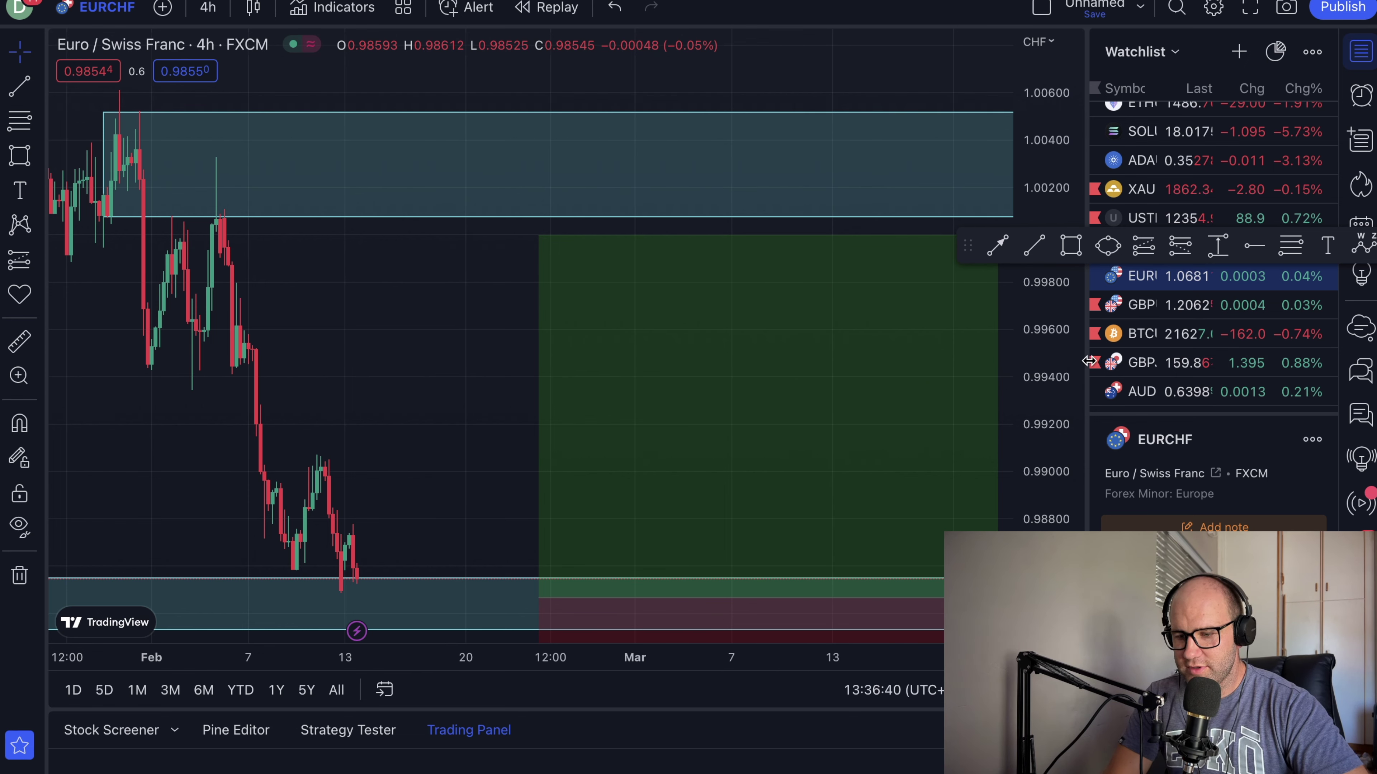
pyautogui.moveTo(1089, 362); pyautogui.dragTo(988, 362)
pyautogui.click(1039, 366)
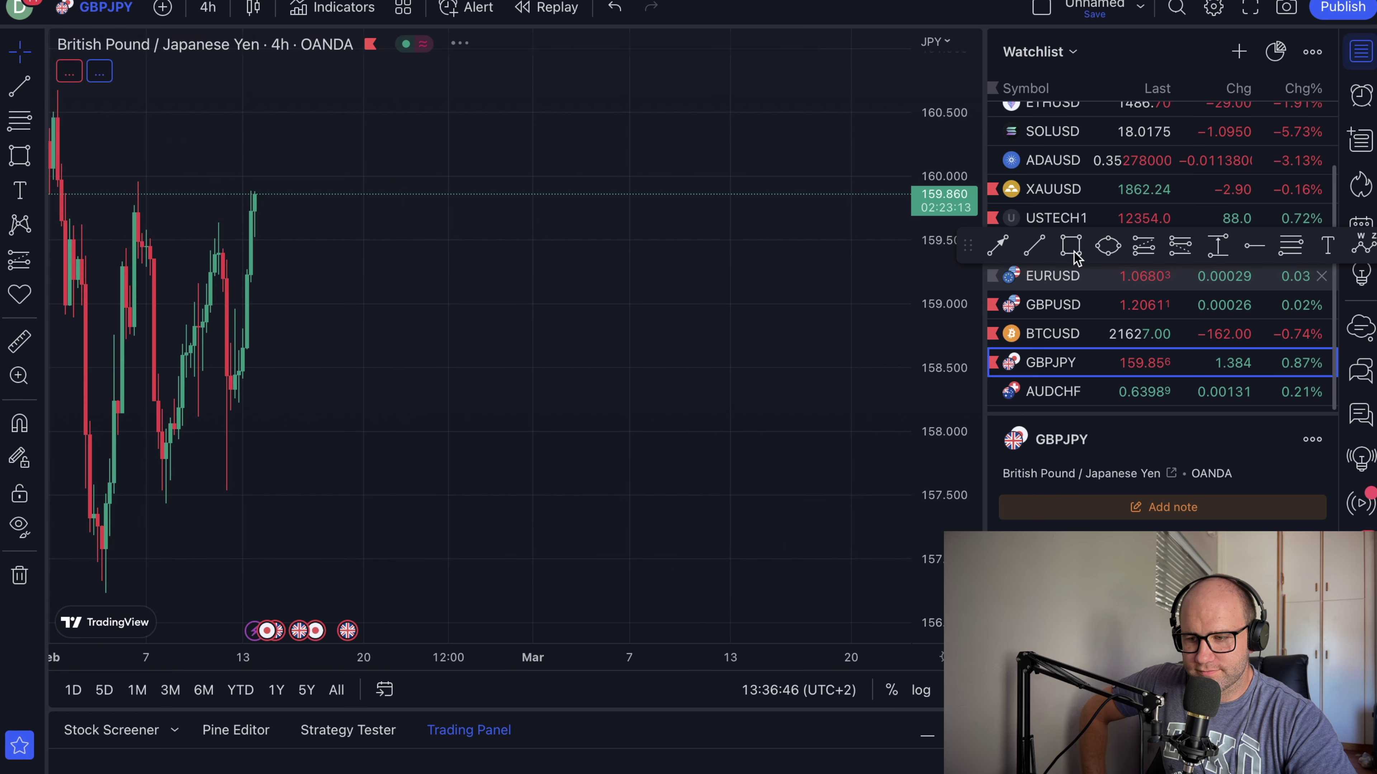
# - Hide the Watchlist and switch the GBPJPY chart to 1-week candles
pyautogui.click(1358, 64)
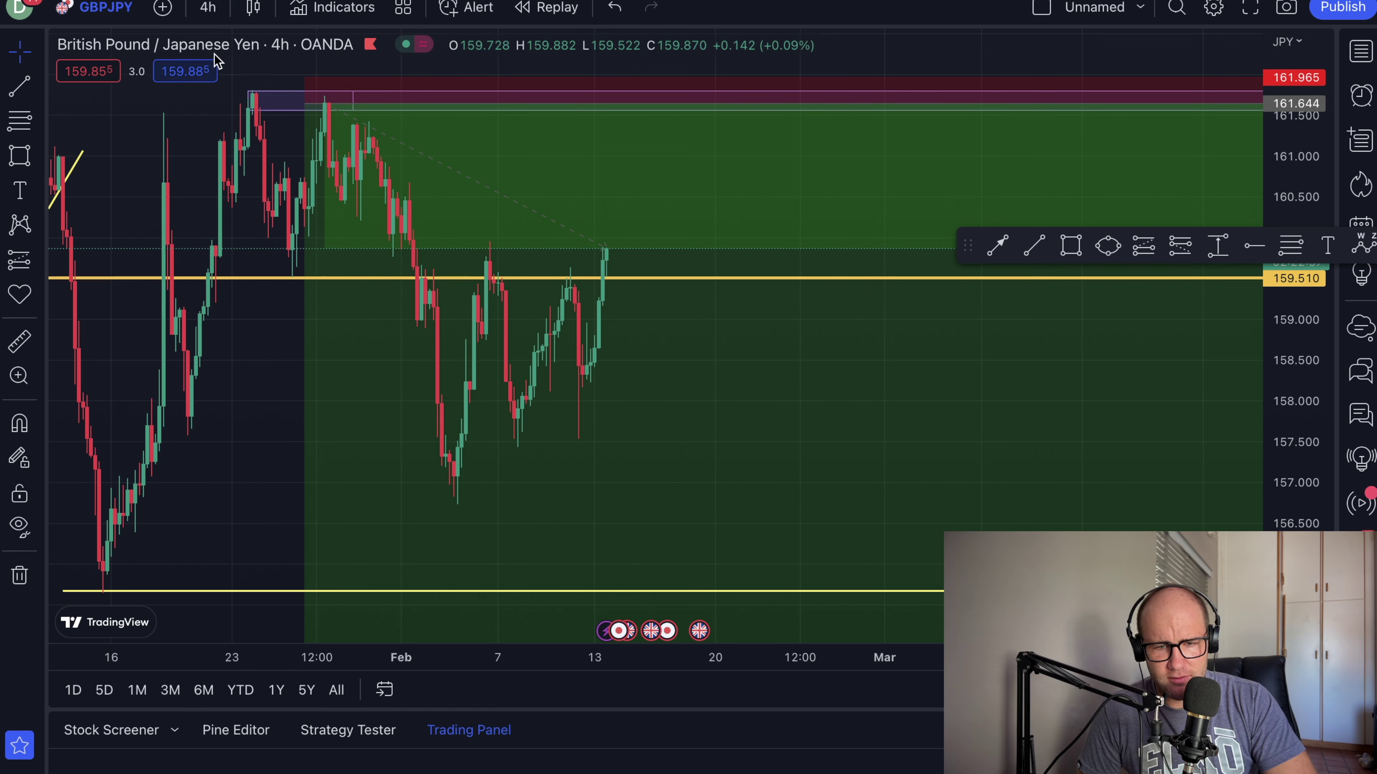
pyautogui.click(208, 8)
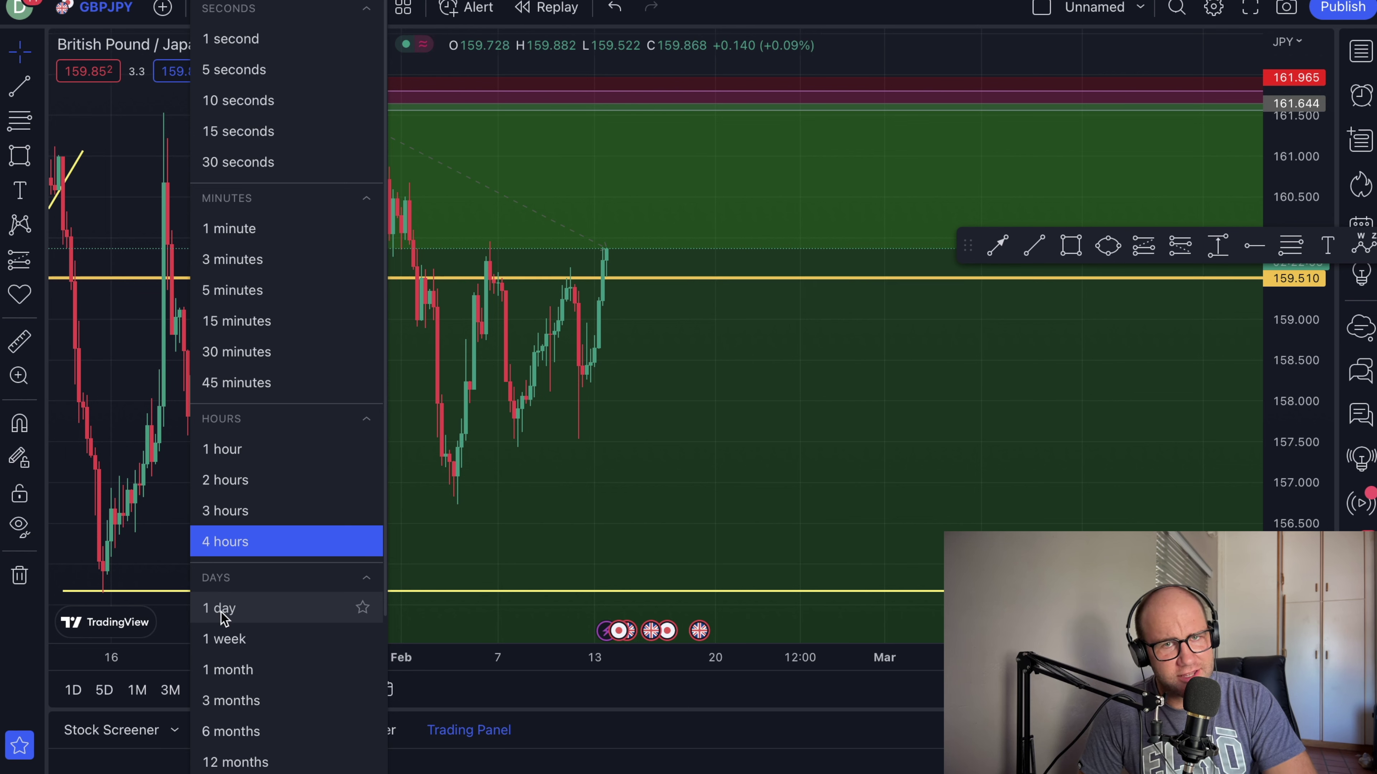
pyautogui.click(224, 639)
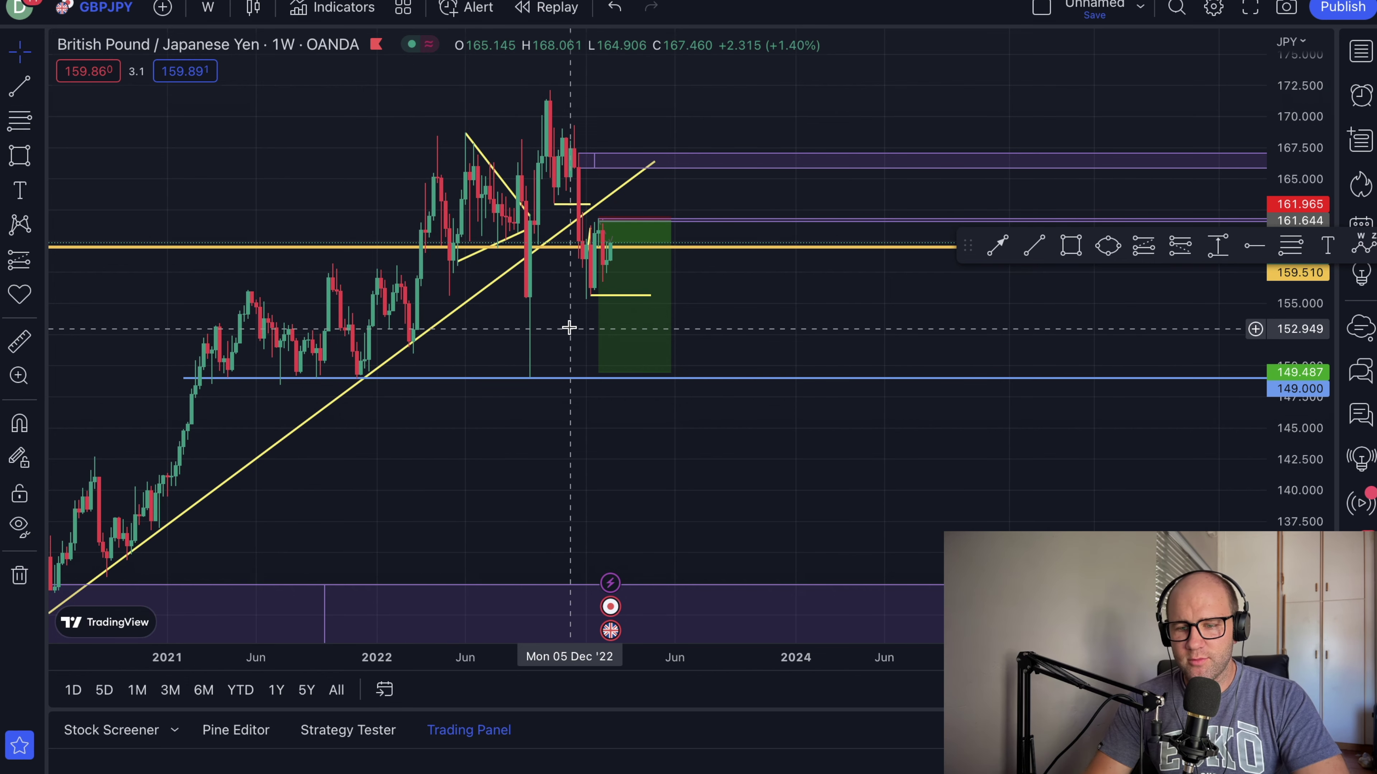
# - Remove all drawings from the GBPJPY weekly chart and scan the price history
pyautogui.rightClick(560, 342)
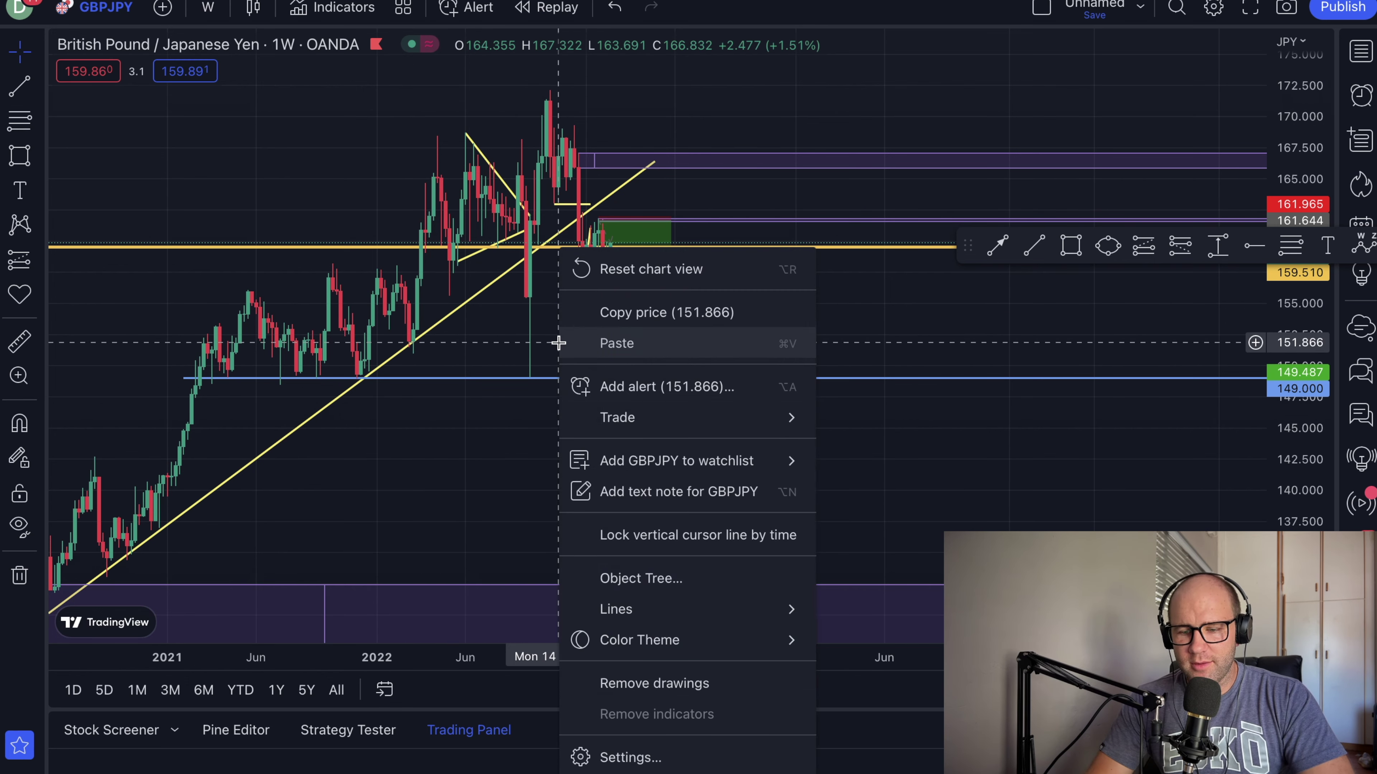
pyautogui.click(671, 692)
pyautogui.scroll(5, 643, 461)
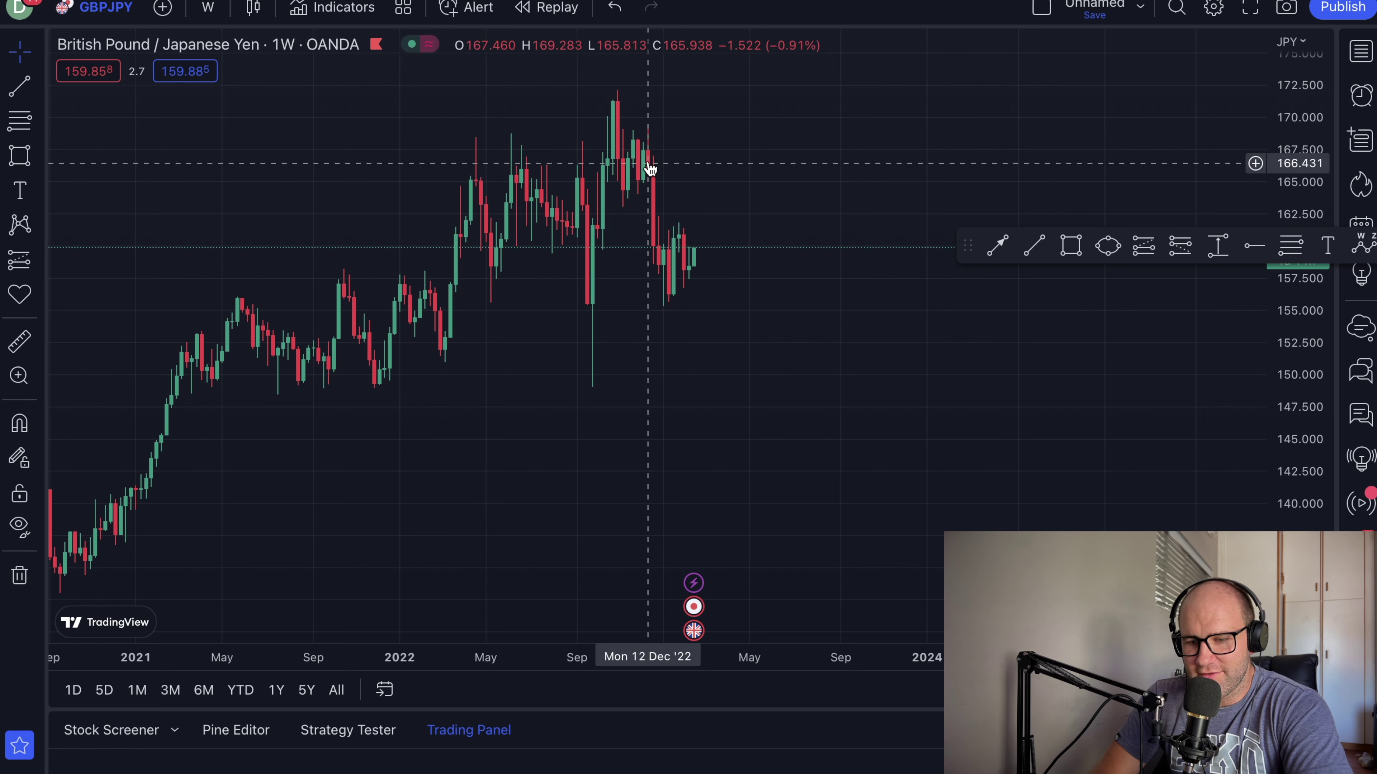
pyautogui.hscroll(-5, 639, 320)
pyautogui.hscroll(8, 642, 329)
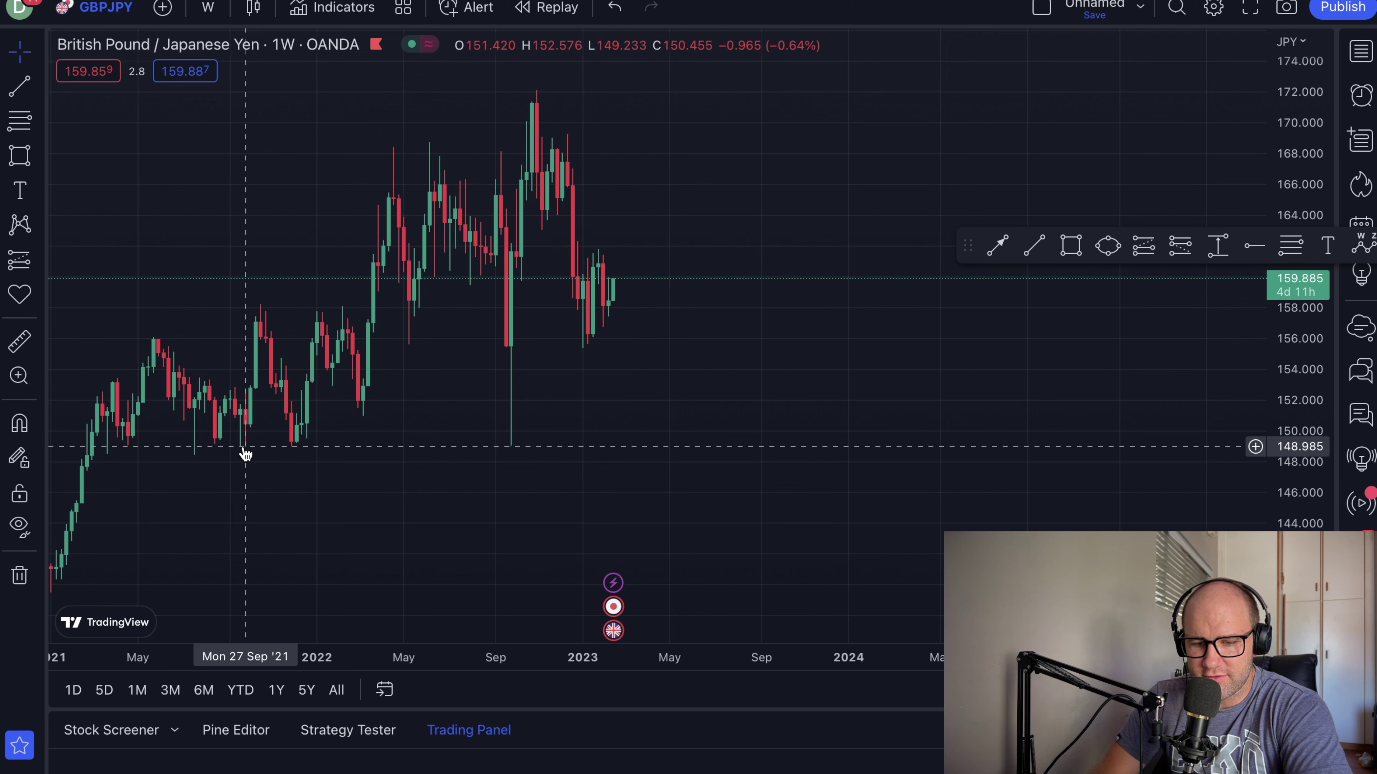
# - Switch the GBPJPY chart to 1-day candles
pyautogui.click(207, 9)
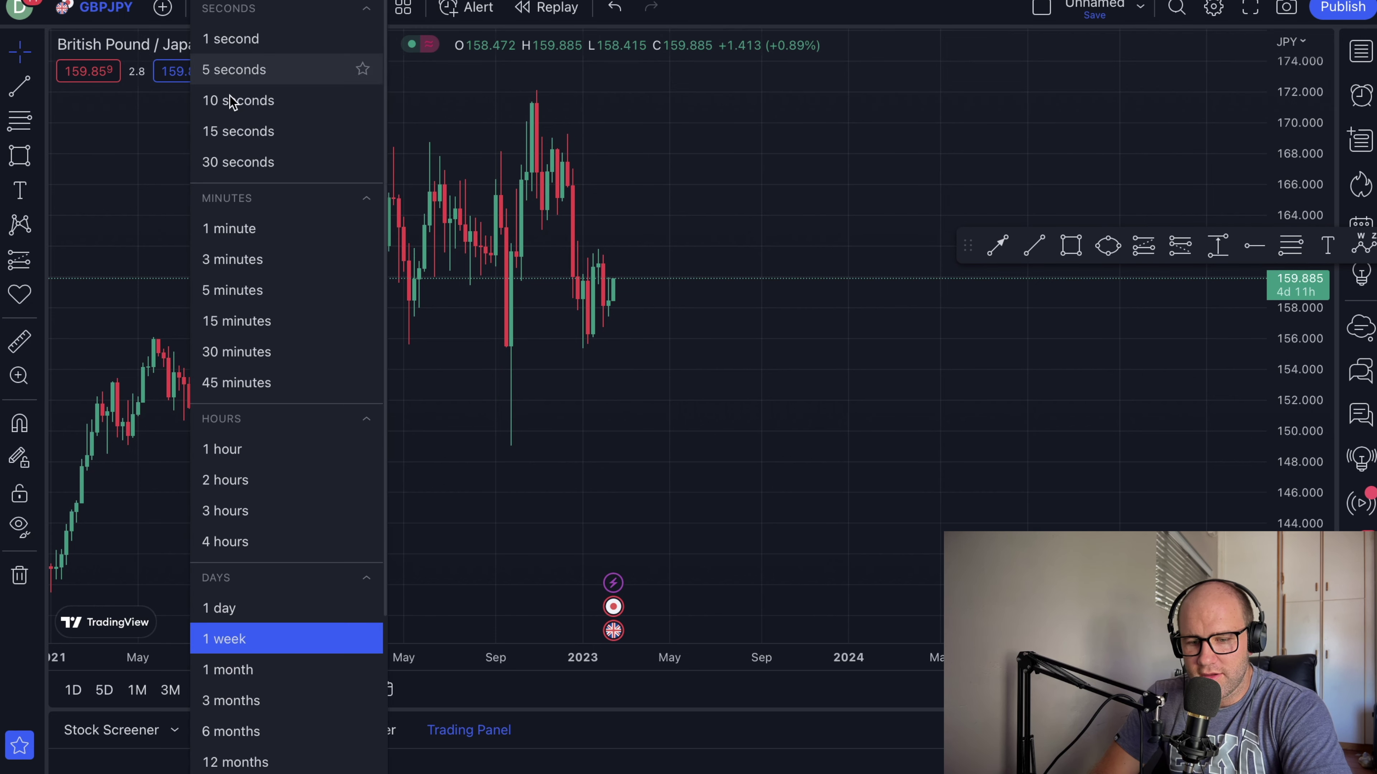
pyautogui.click(261, 605)
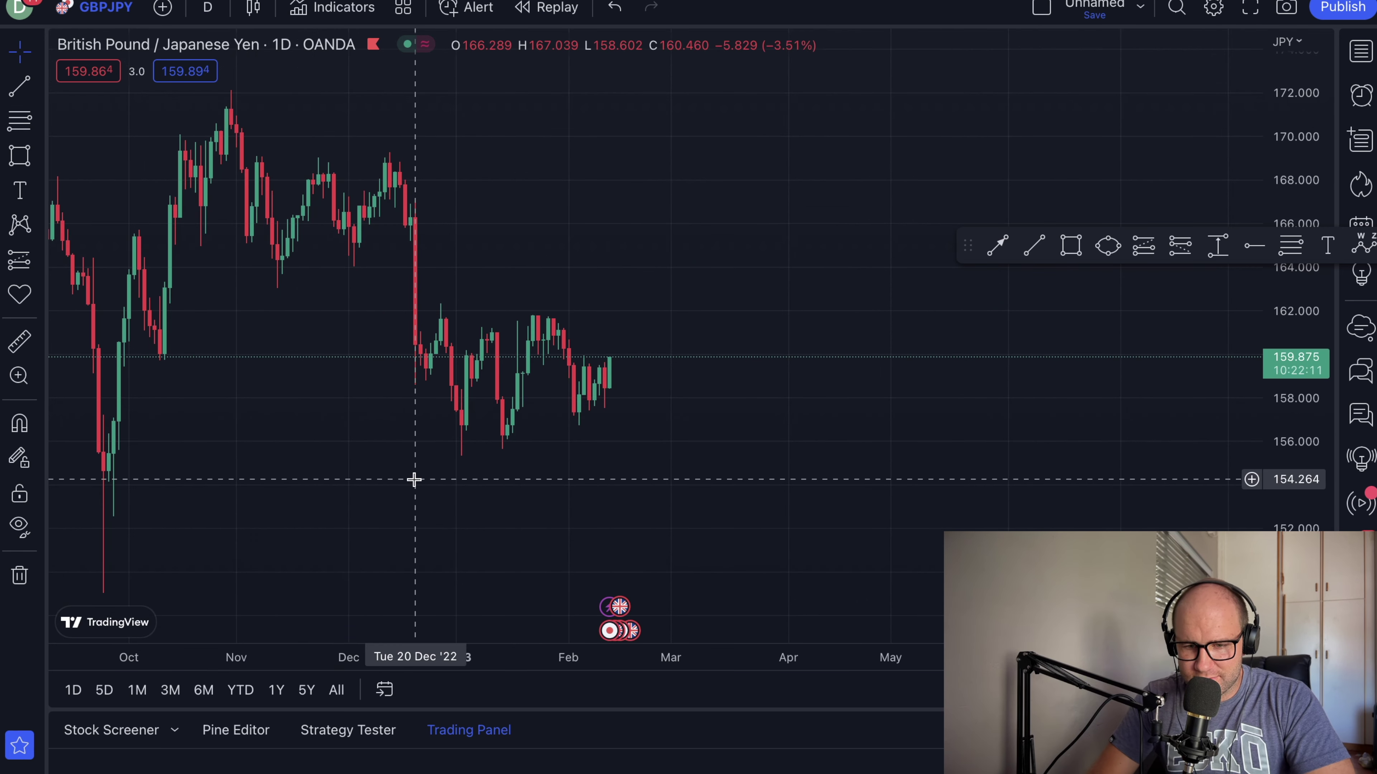
pyautogui.scroll(-5, 415, 480)
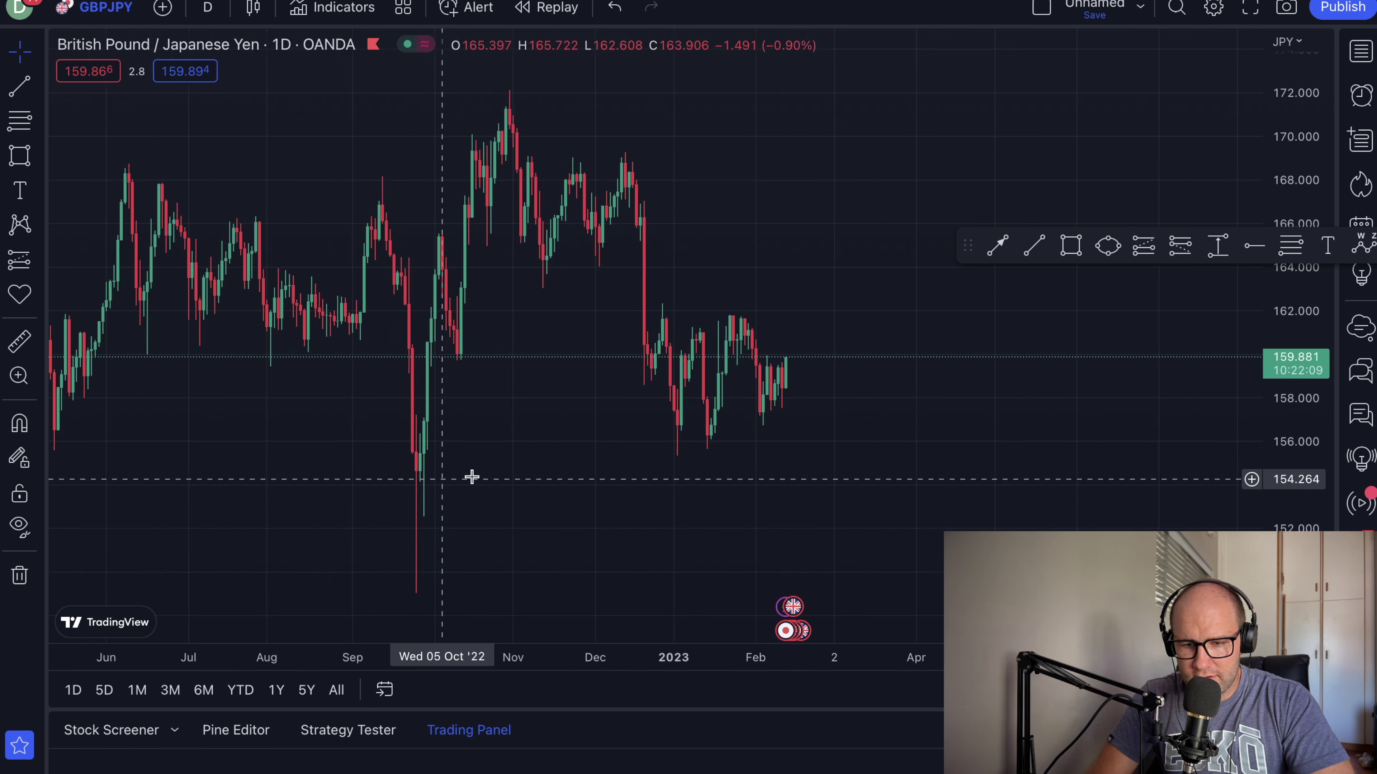
pyautogui.scroll(4, 584, 216)
pyautogui.hscroll(2, 583, 216)
pyautogui.hscroll(-10, 584, 216)
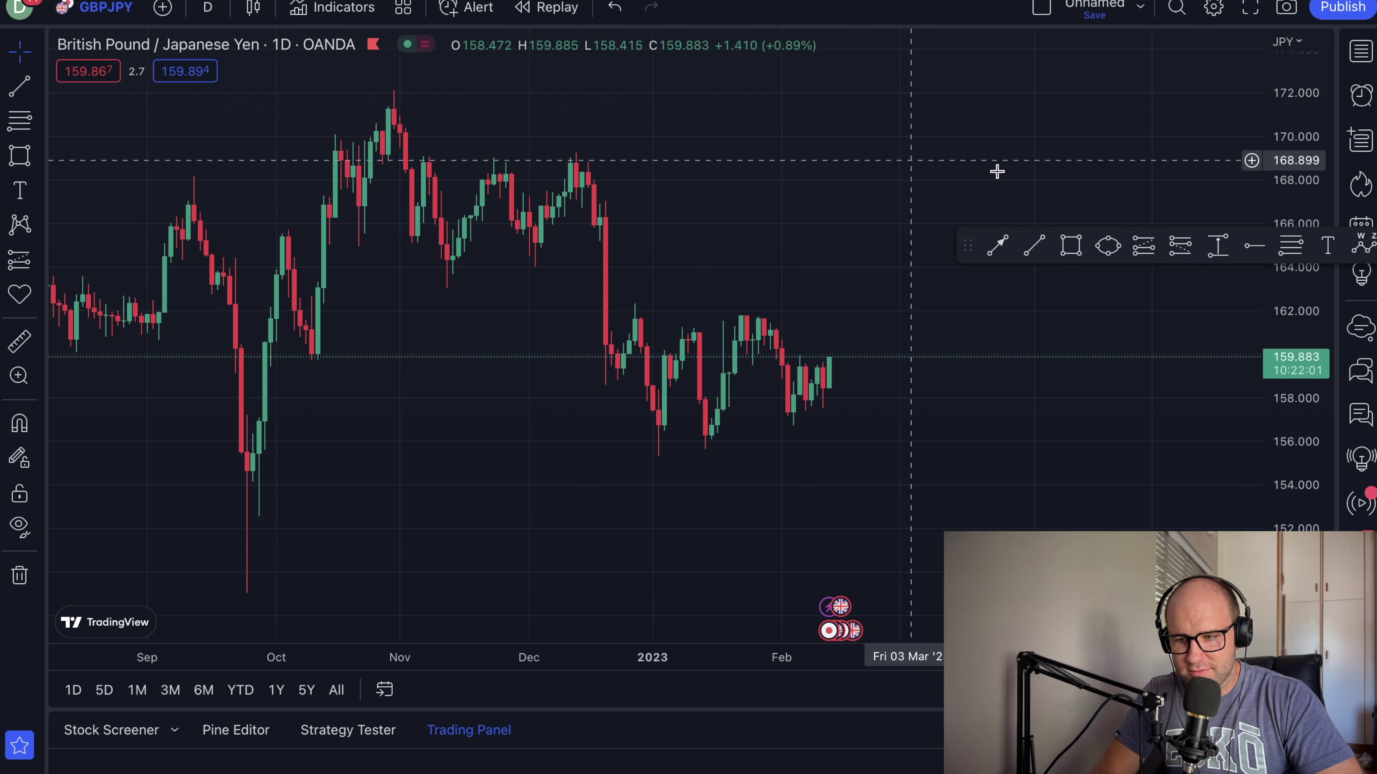
# - Draw a cyan rectangle zone around 166–167 from the Dec 19 drop rightward
pyautogui.click(1079, 259)
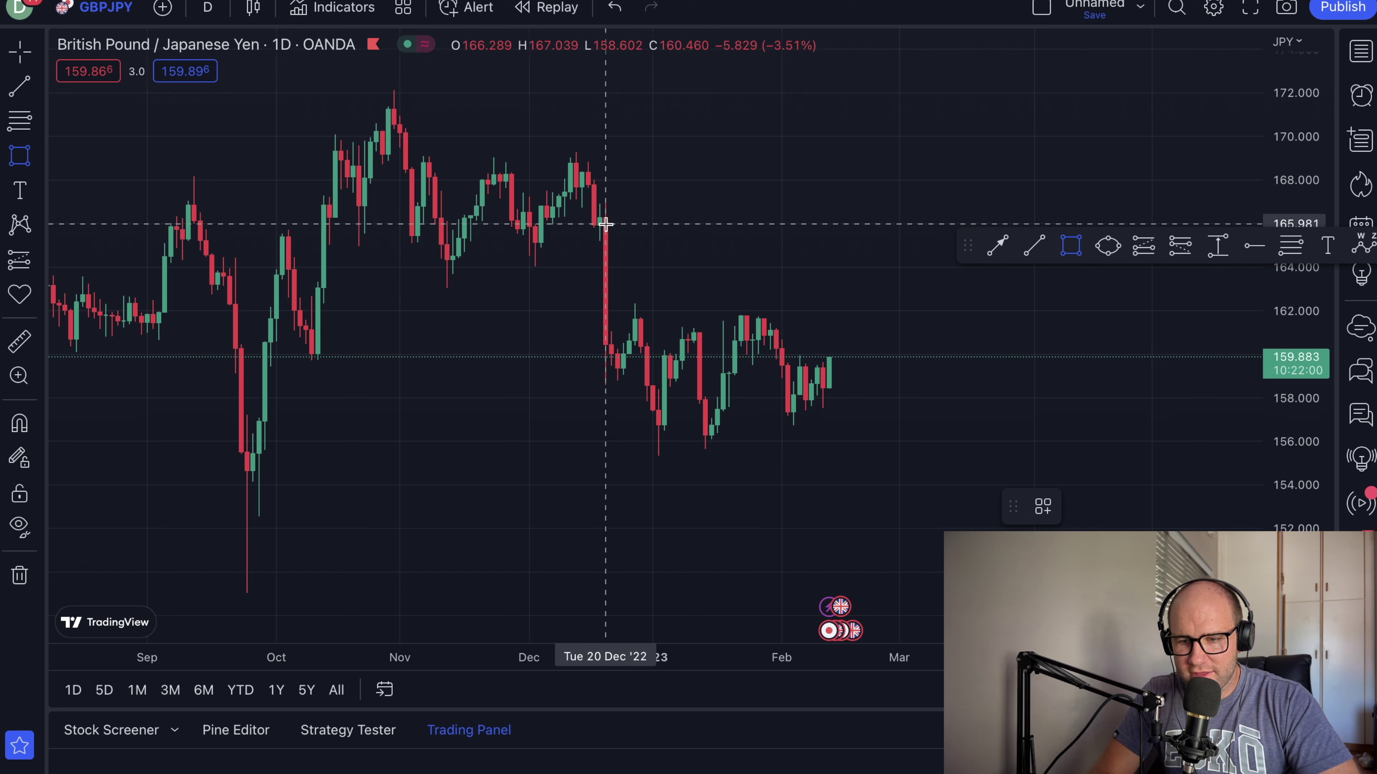
pyautogui.moveTo(598, 228); pyautogui.dragTo(1141, 202)
pyautogui.click(1070, 168)
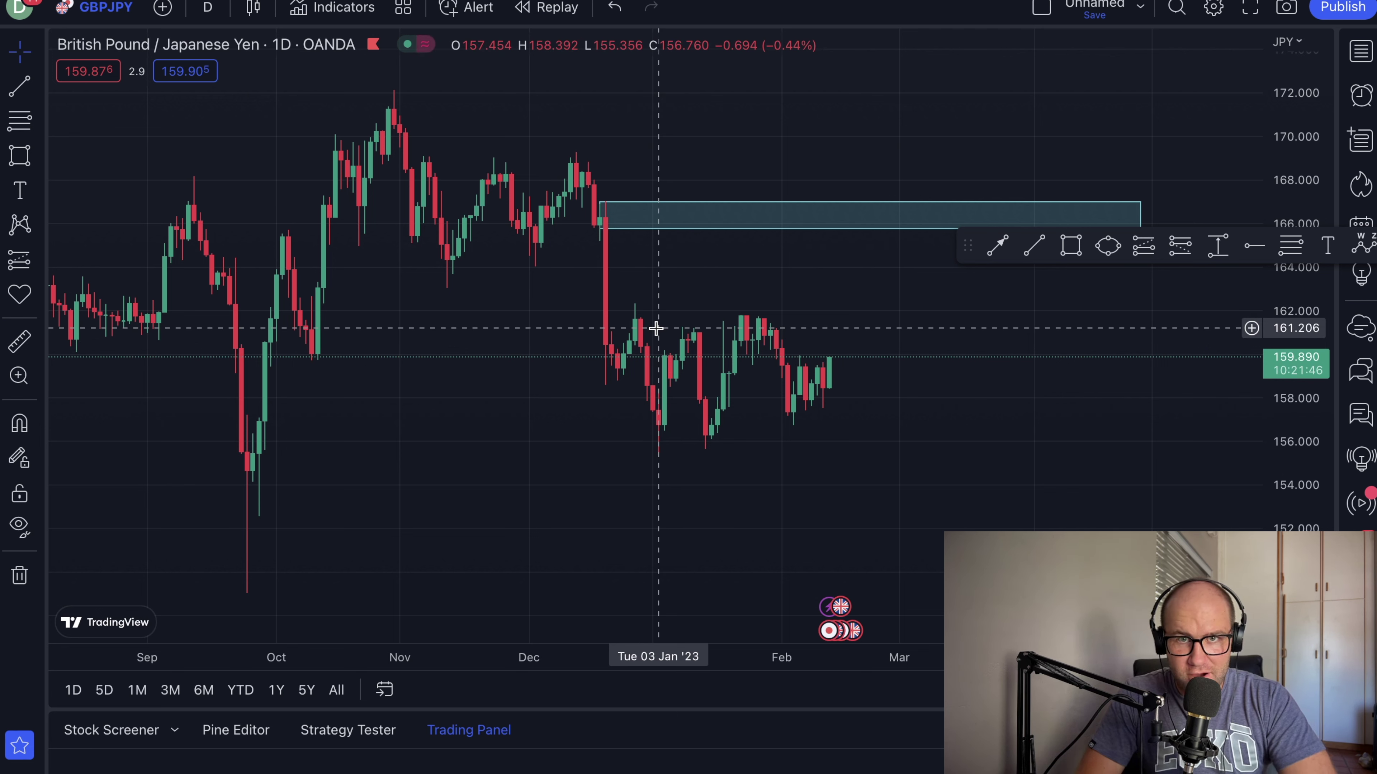
pyautogui.hscroll(-5, 655, 328)
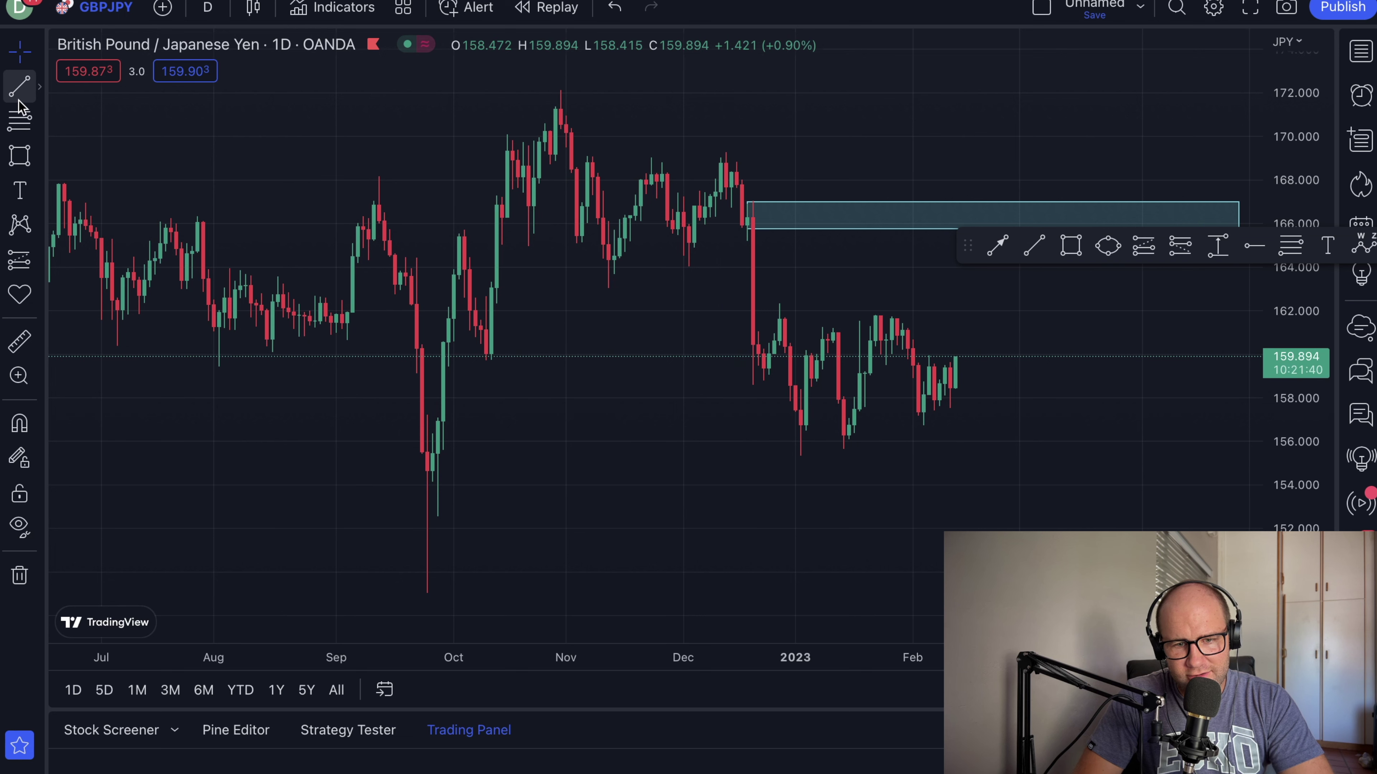
# - Add a horizontal ray at the late-September low
pyautogui.click(38, 87)
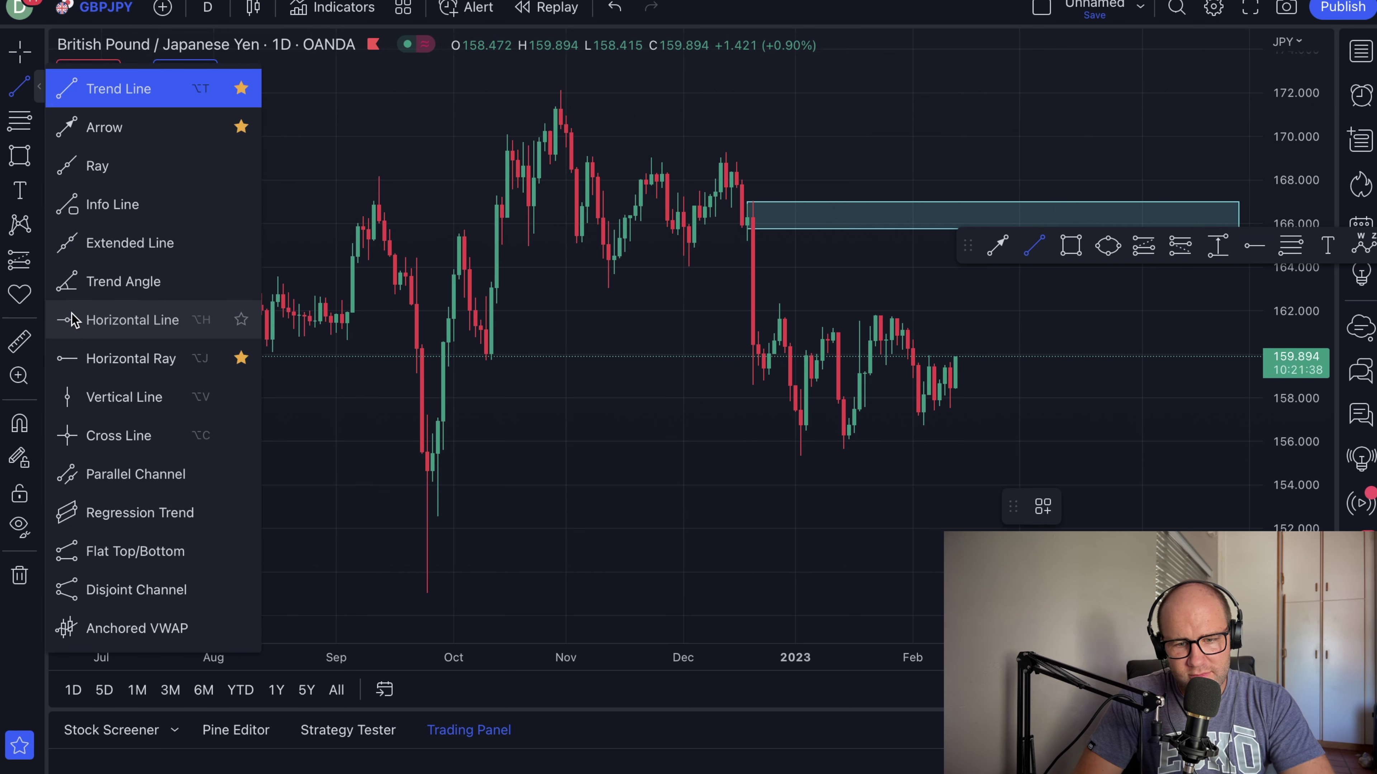
pyautogui.click(70, 366)
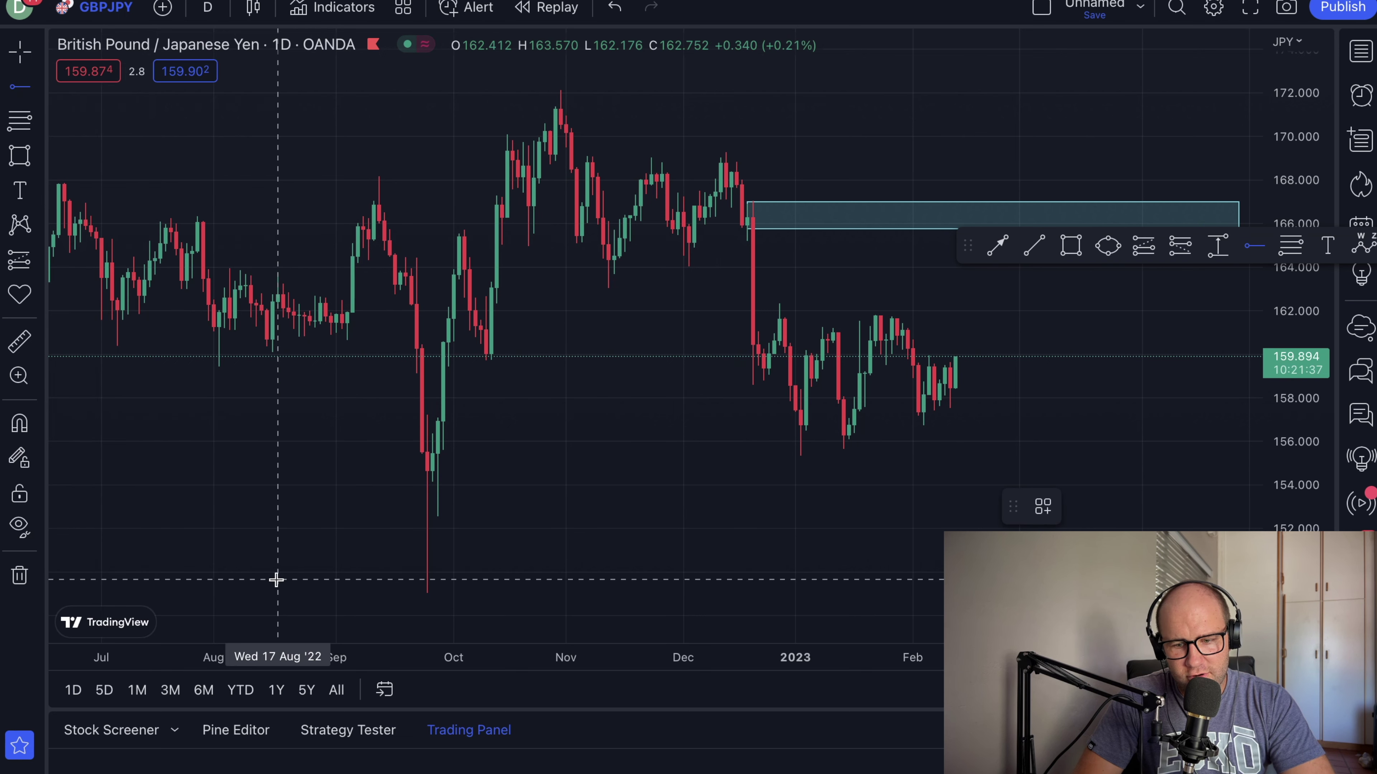
pyautogui.click(424, 595)
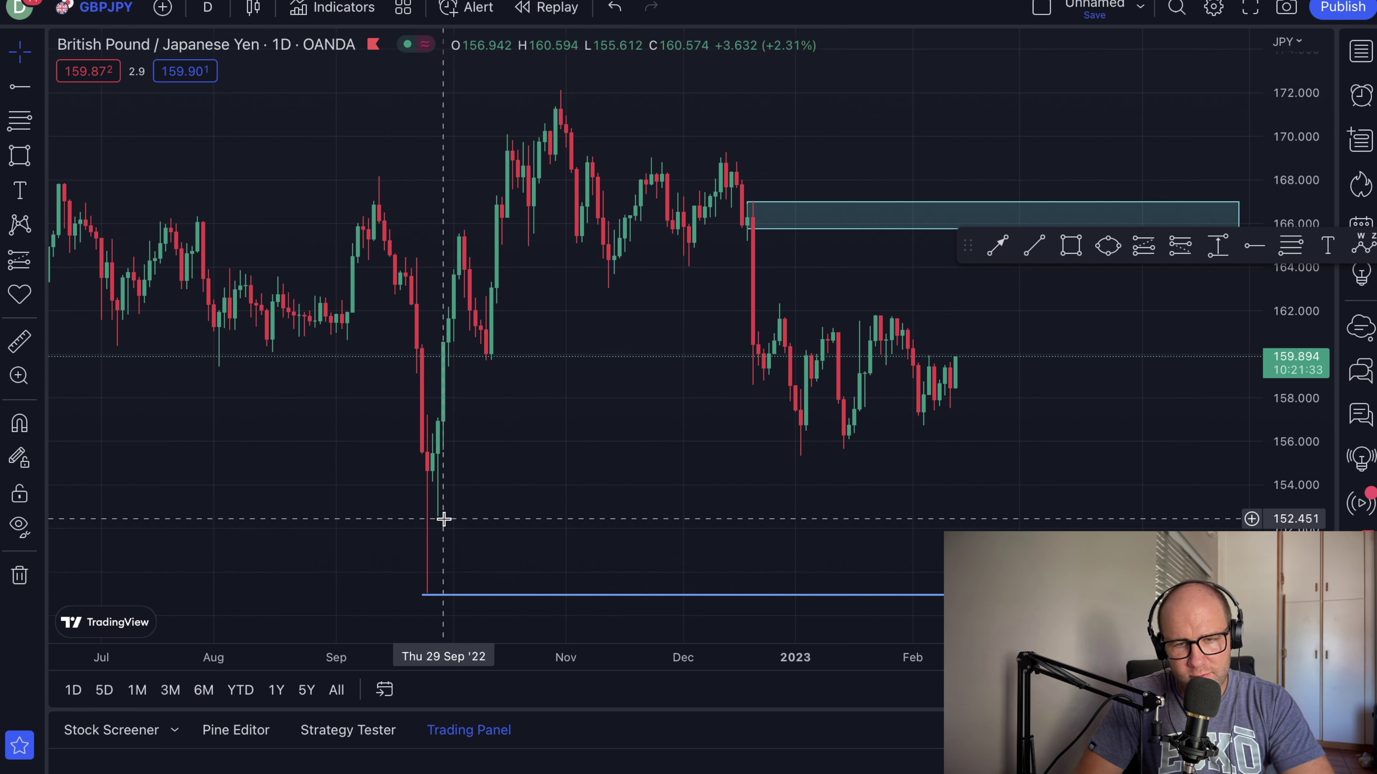
pyautogui.hscroll(10, 535, 423)
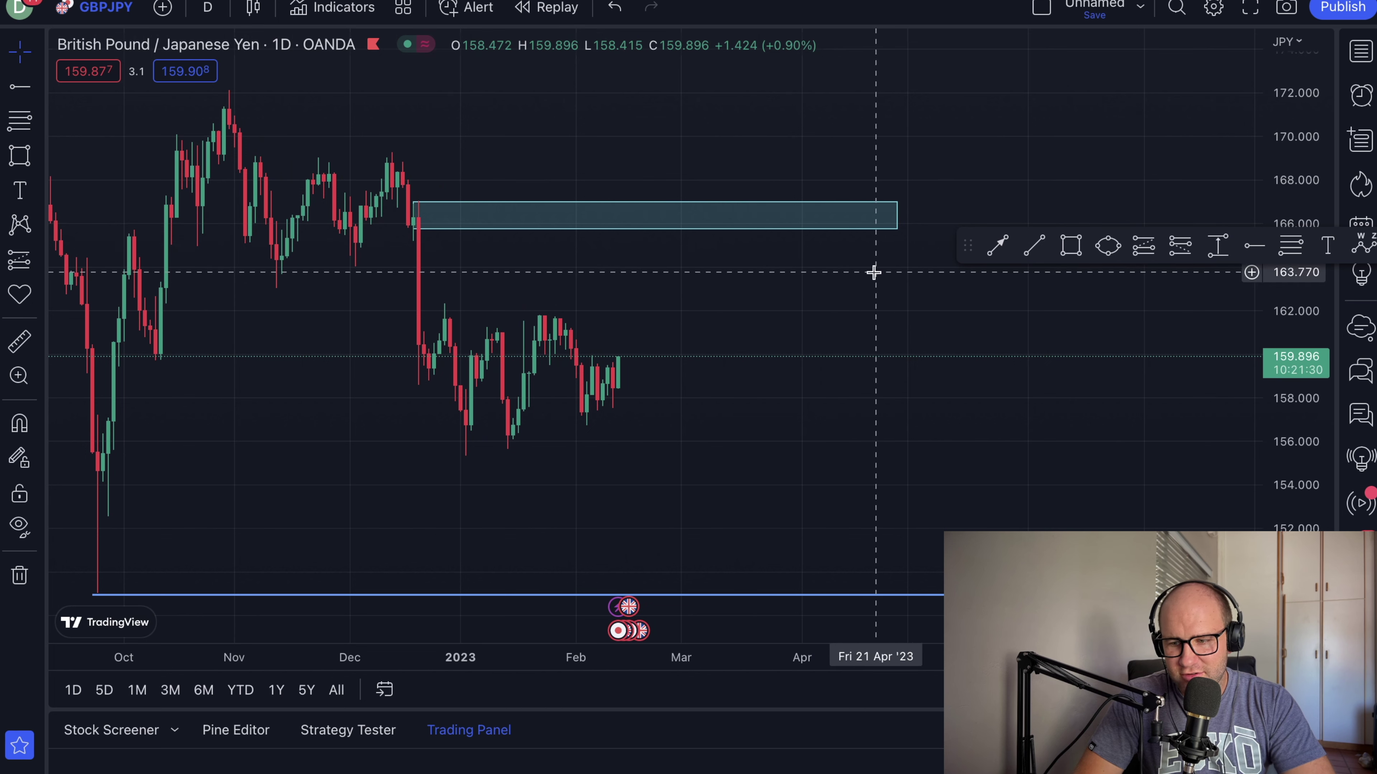
# - Place a short position at the zone: stop 167.57, target about 150.8, extended to late April
pyautogui.click(1181, 247)
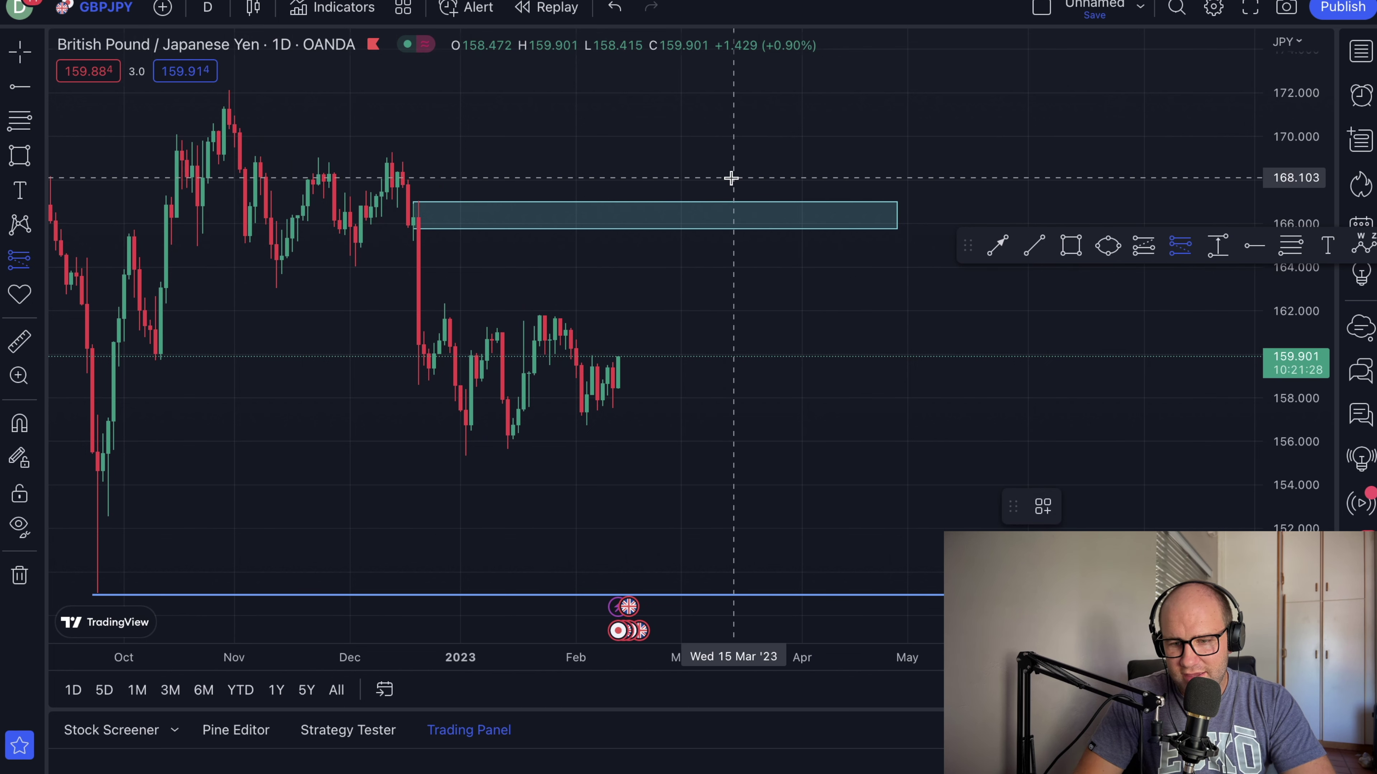
pyautogui.click(670, 219)
pyautogui.moveTo(670, 120); pyautogui.dragTo(670, 189)
pyautogui.moveTo(670, 319); pyautogui.dragTo(670, 544)
pyautogui.moveTo(858, 219); pyautogui.dragTo(897, 219)
# - Save the GBPJPY daily chart with its 10.9 risk/reward short as a PNG on the Desktop
pyautogui.click(964, 126)
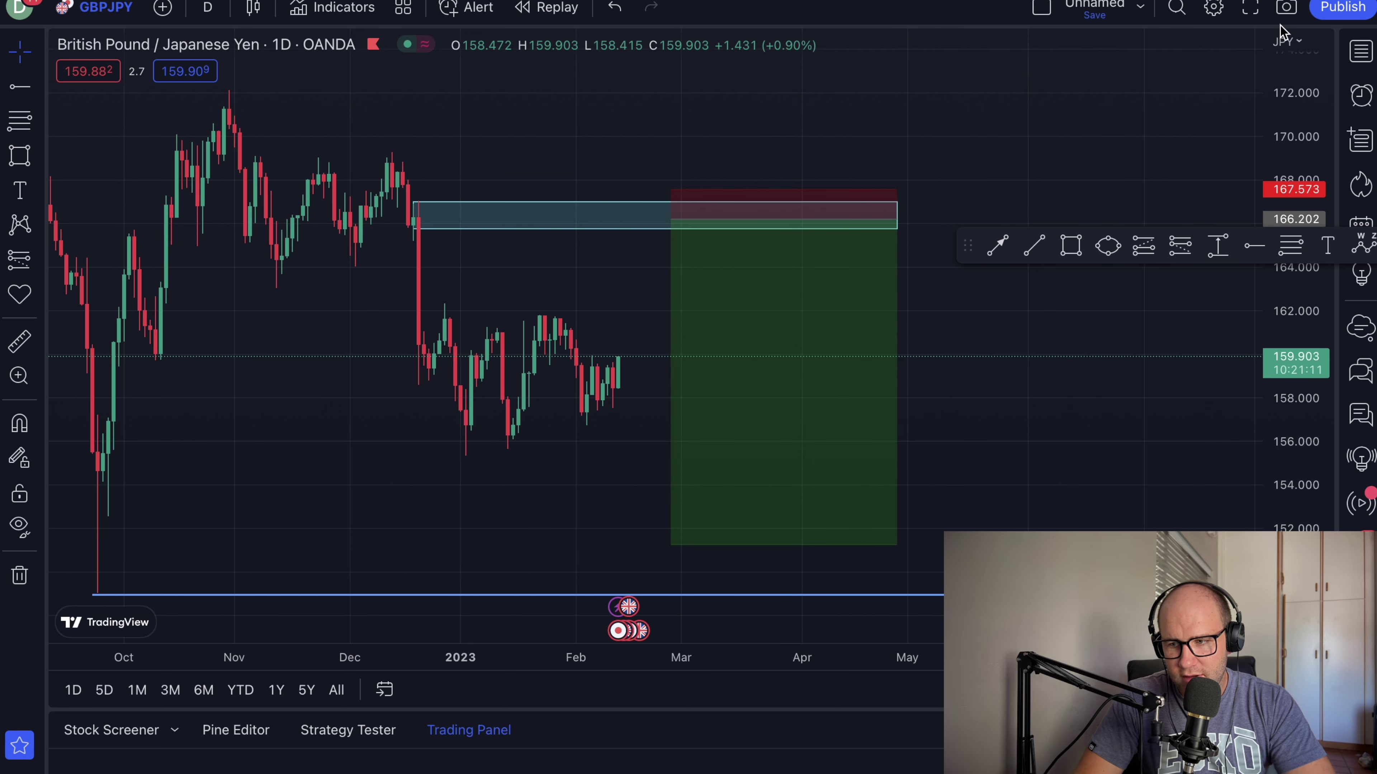
pyautogui.click(1286, 8)
pyautogui.click(1233, 53)
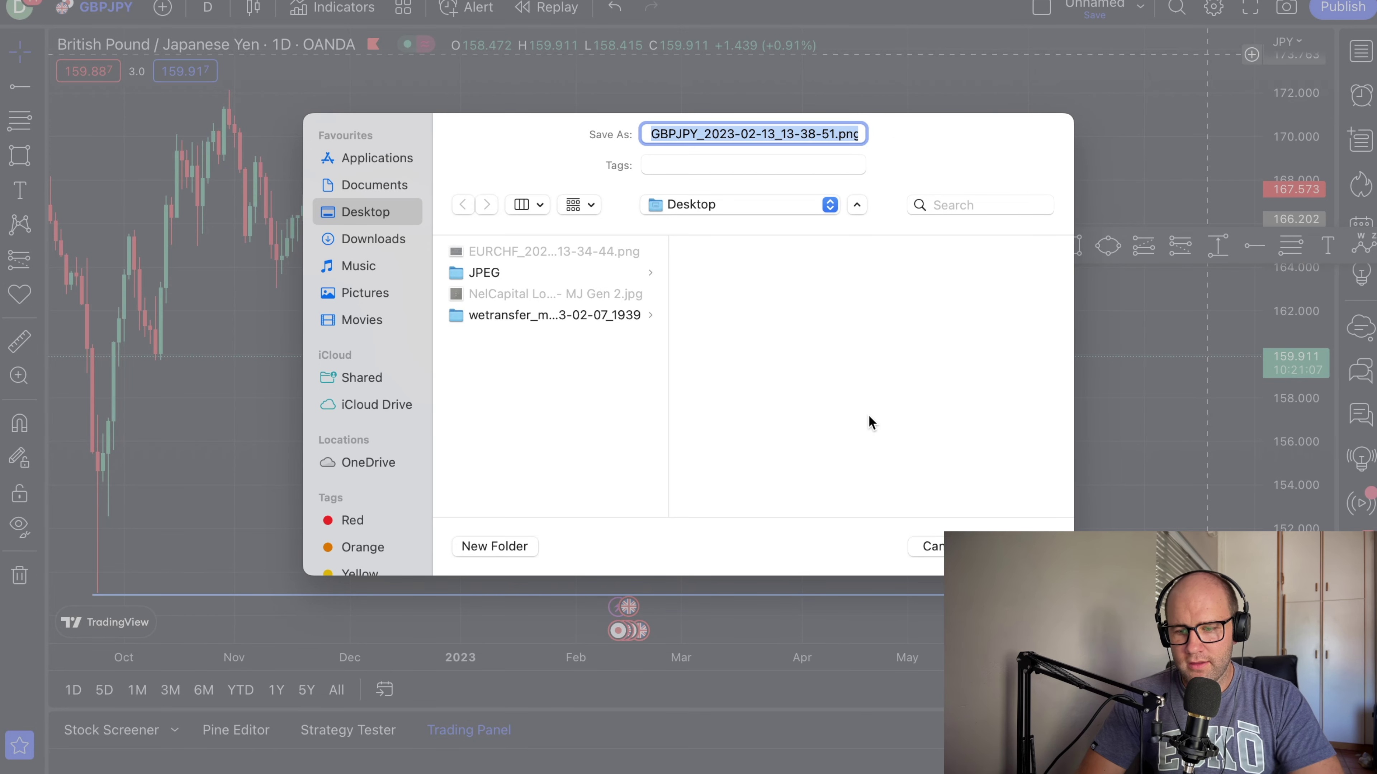
pyautogui.press('Return')
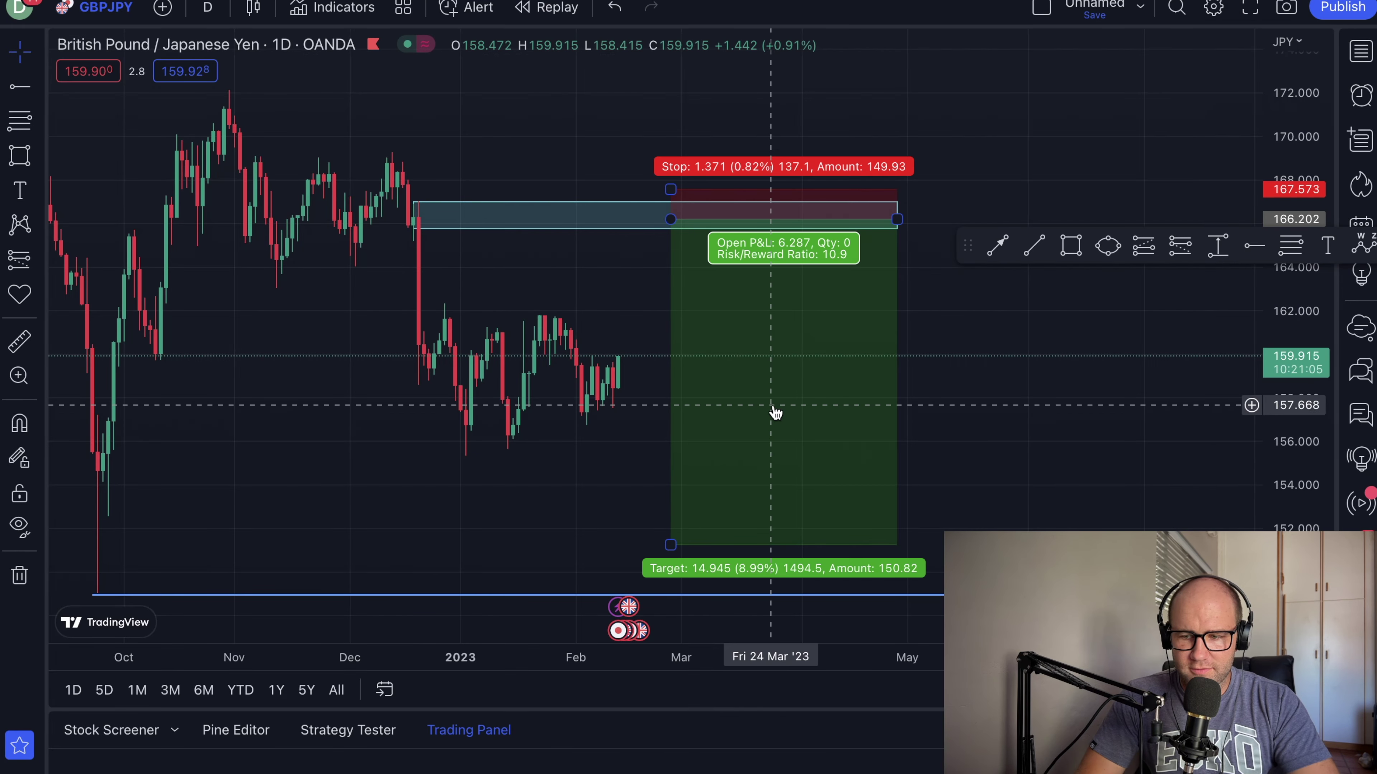
pyautogui.press('super+Tab')
# - Attach the saved GBPJPY chart PNG in analysis-discussions, captioned 'GBPJPY Possible Setup - Daily'
pyautogui.click(337, 734)
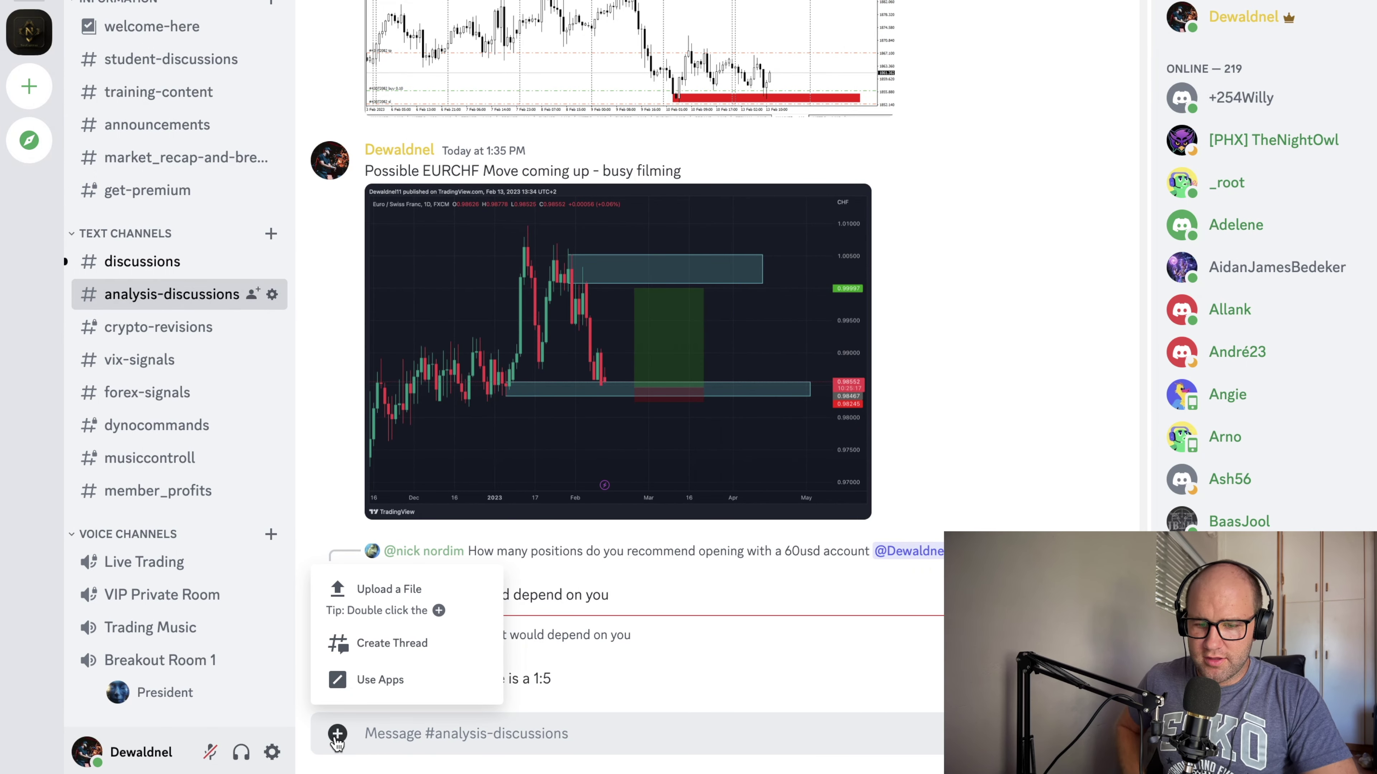
pyautogui.click(382, 578)
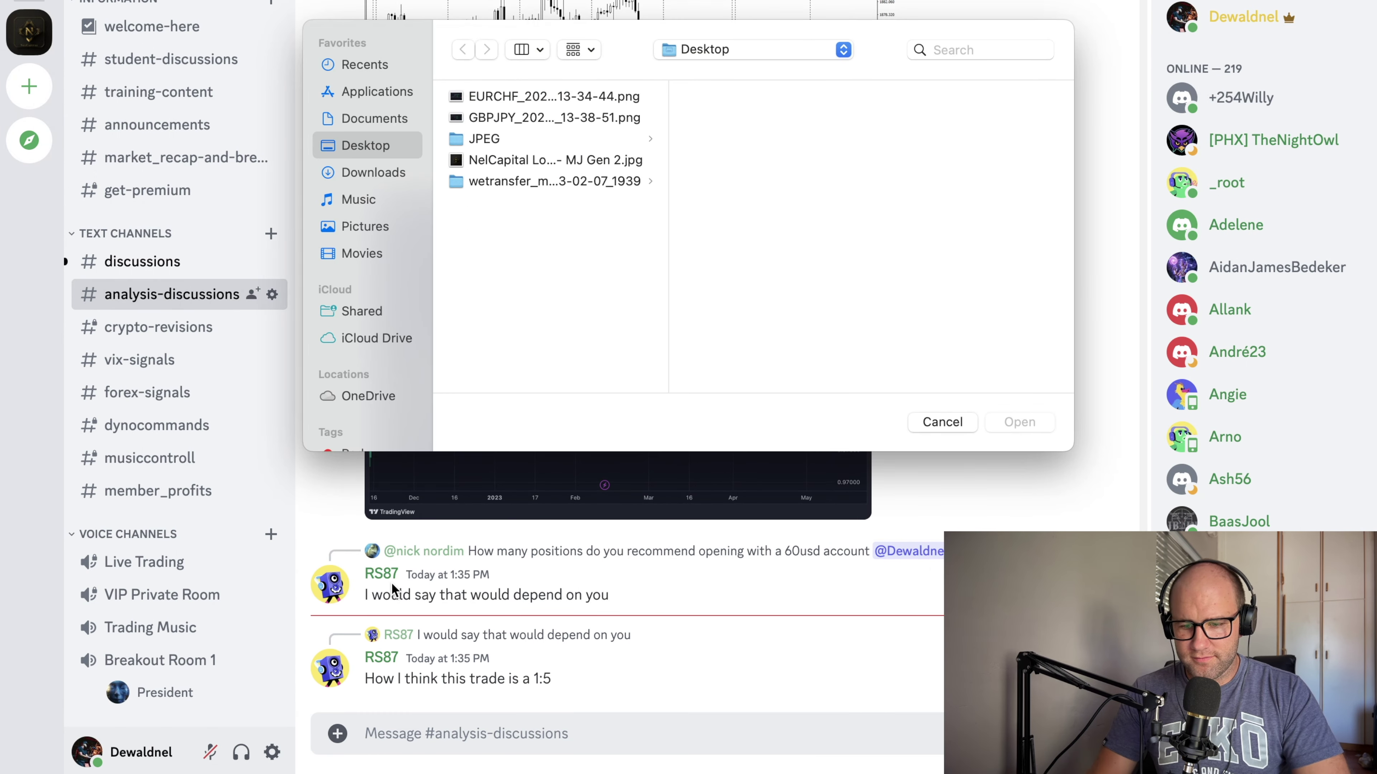
pyautogui.click(522, 118)
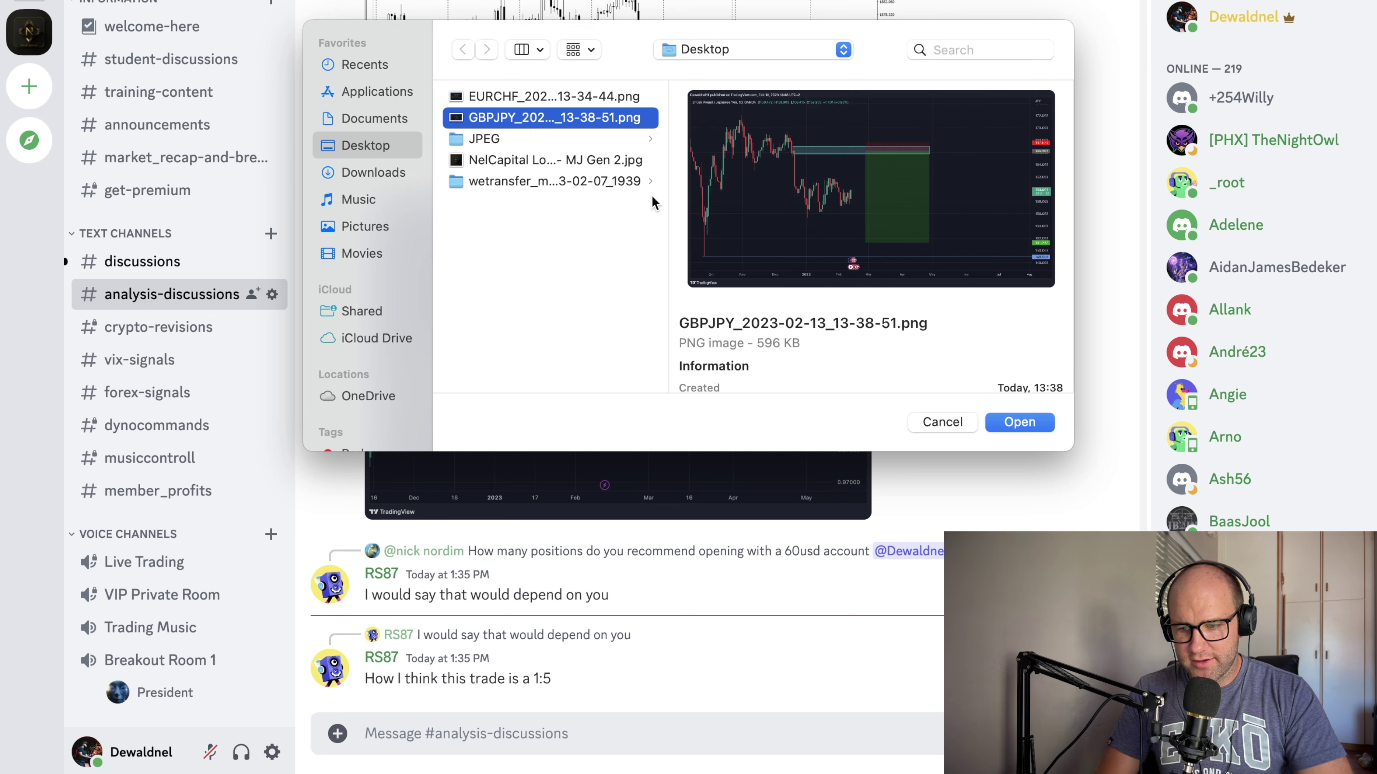
pyautogui.click(1012, 421)
pyautogui.write('GBPJPY Possible Setup - Daily')
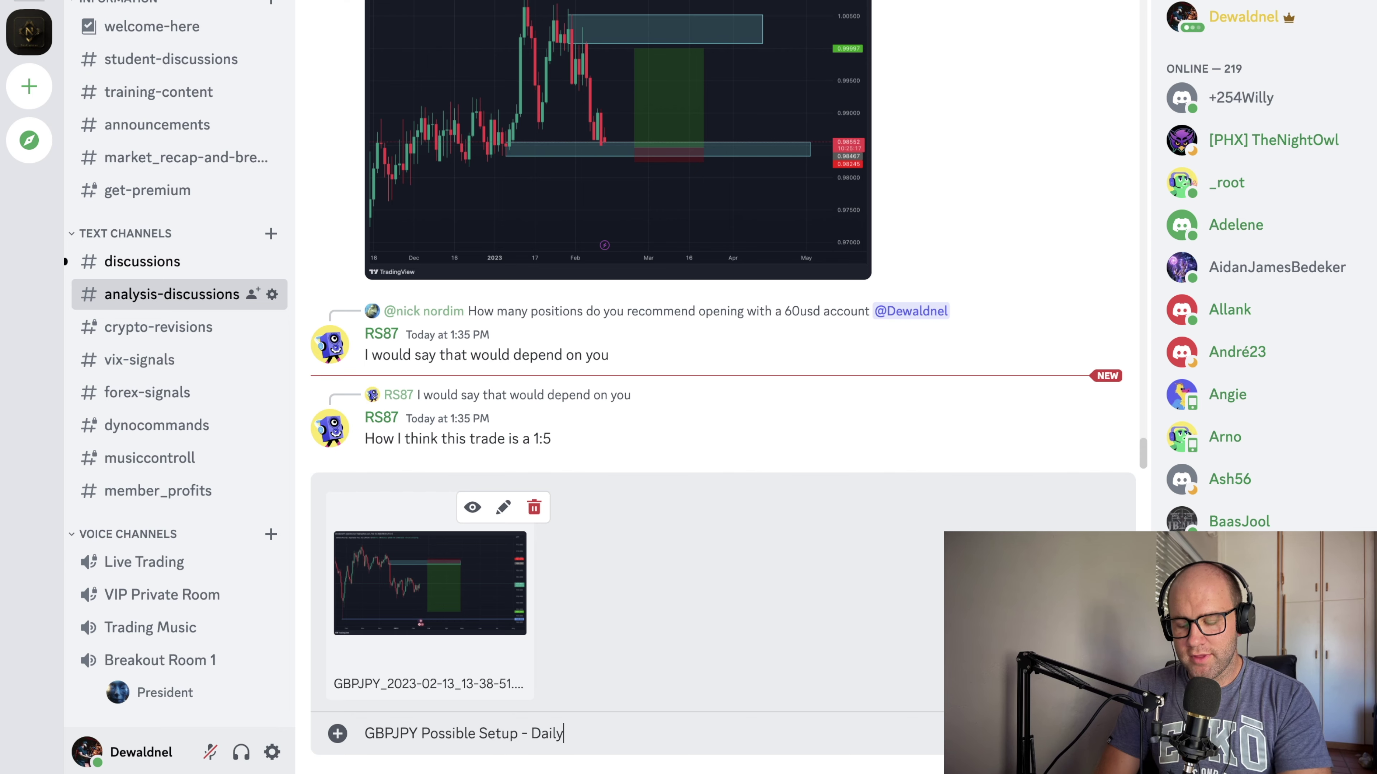
pyautogui.press('Return')
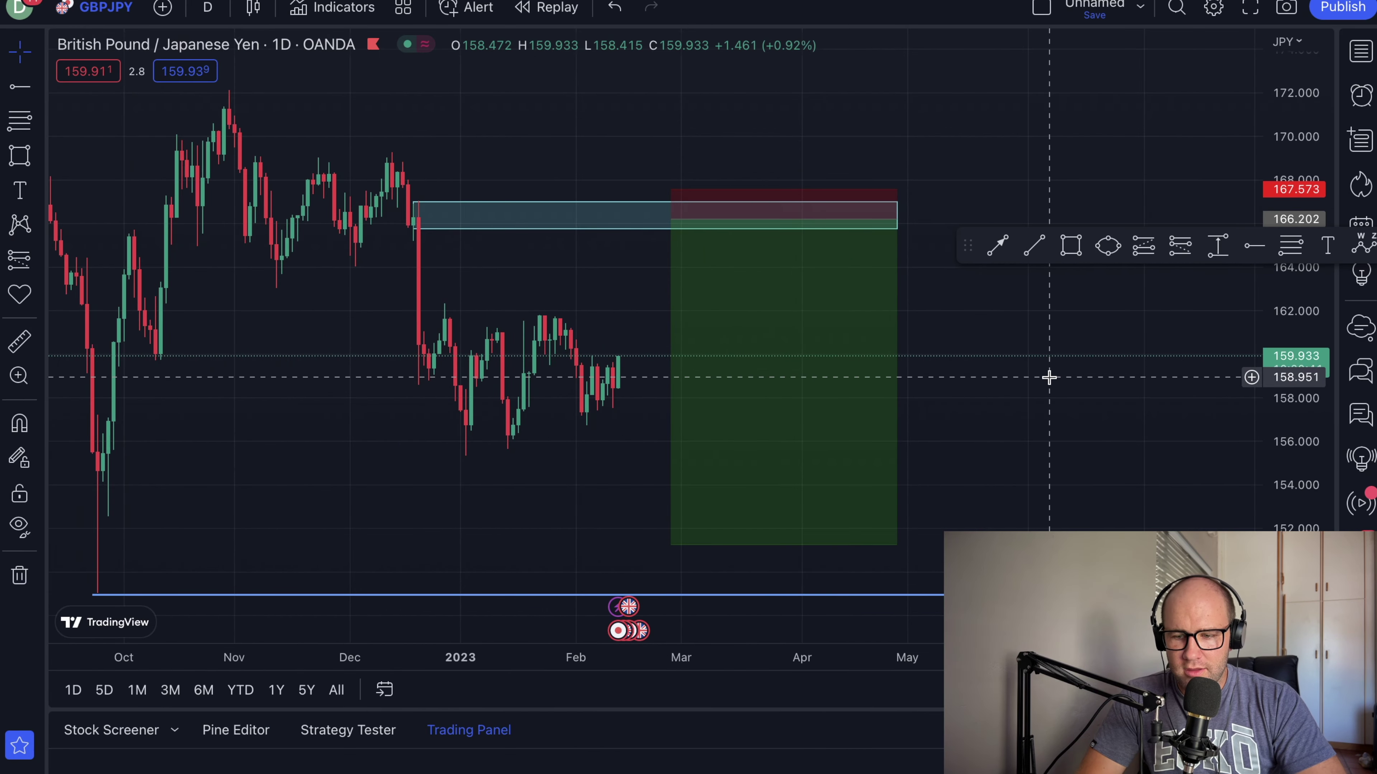
# - Change the GBPJPY chart interval to 4 hours and frame the recent candles
pyautogui.click(207, 7)
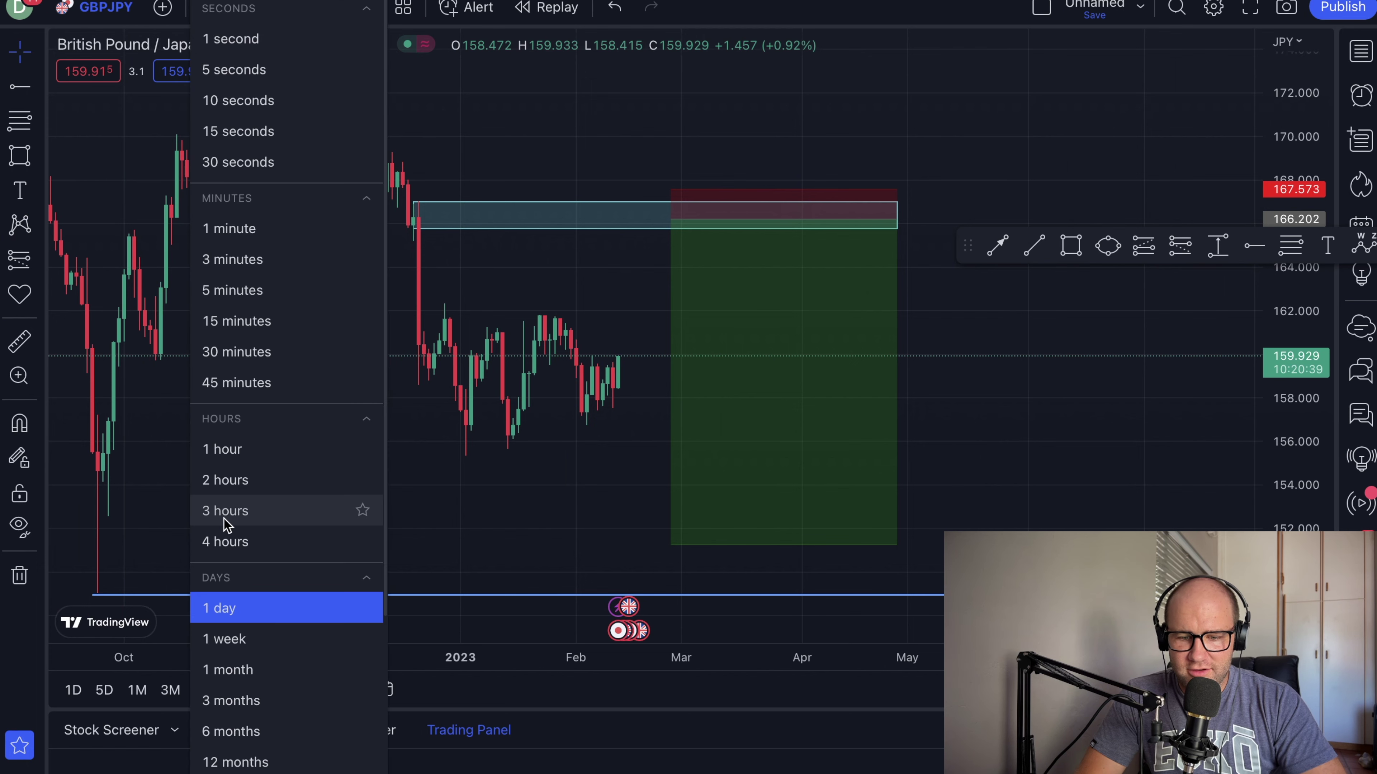
pyautogui.click(230, 541)
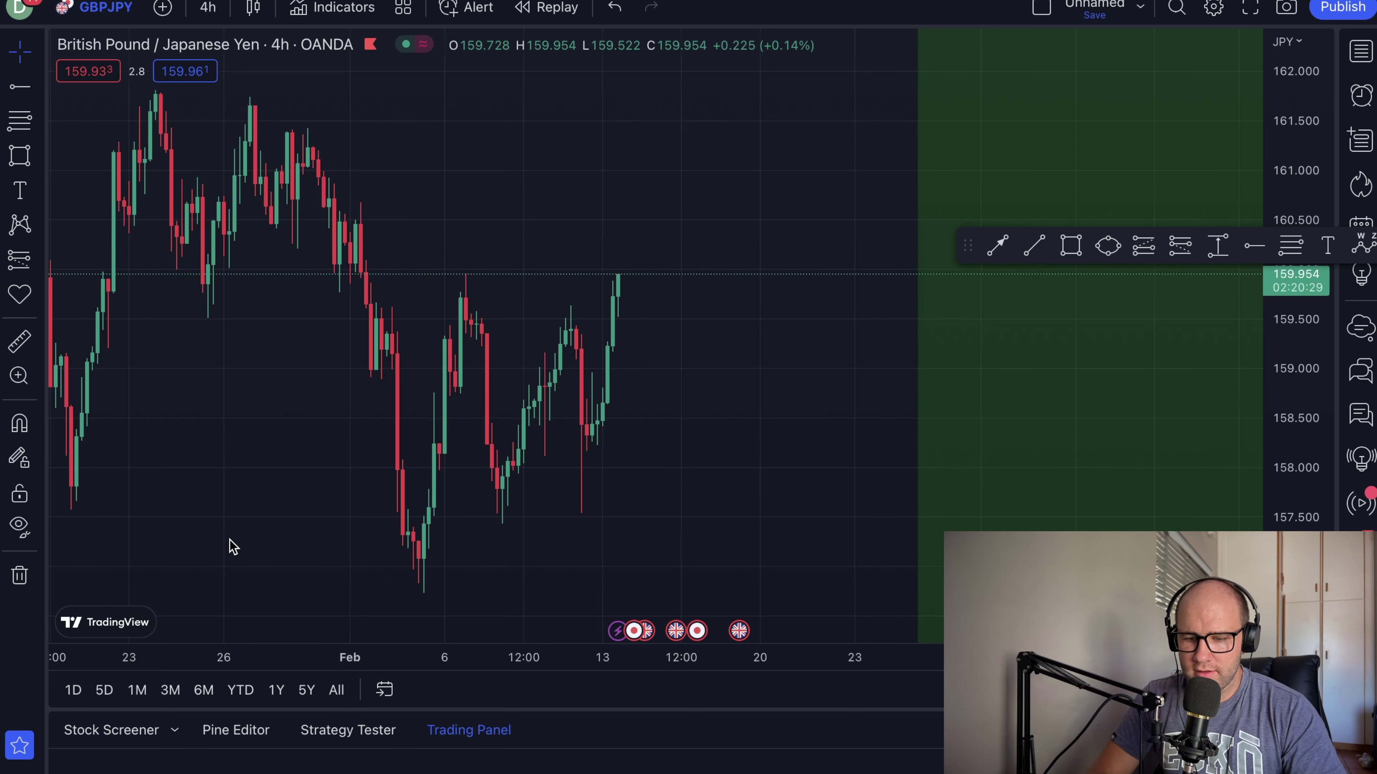
pyautogui.hscroll(-10, 232, 547)
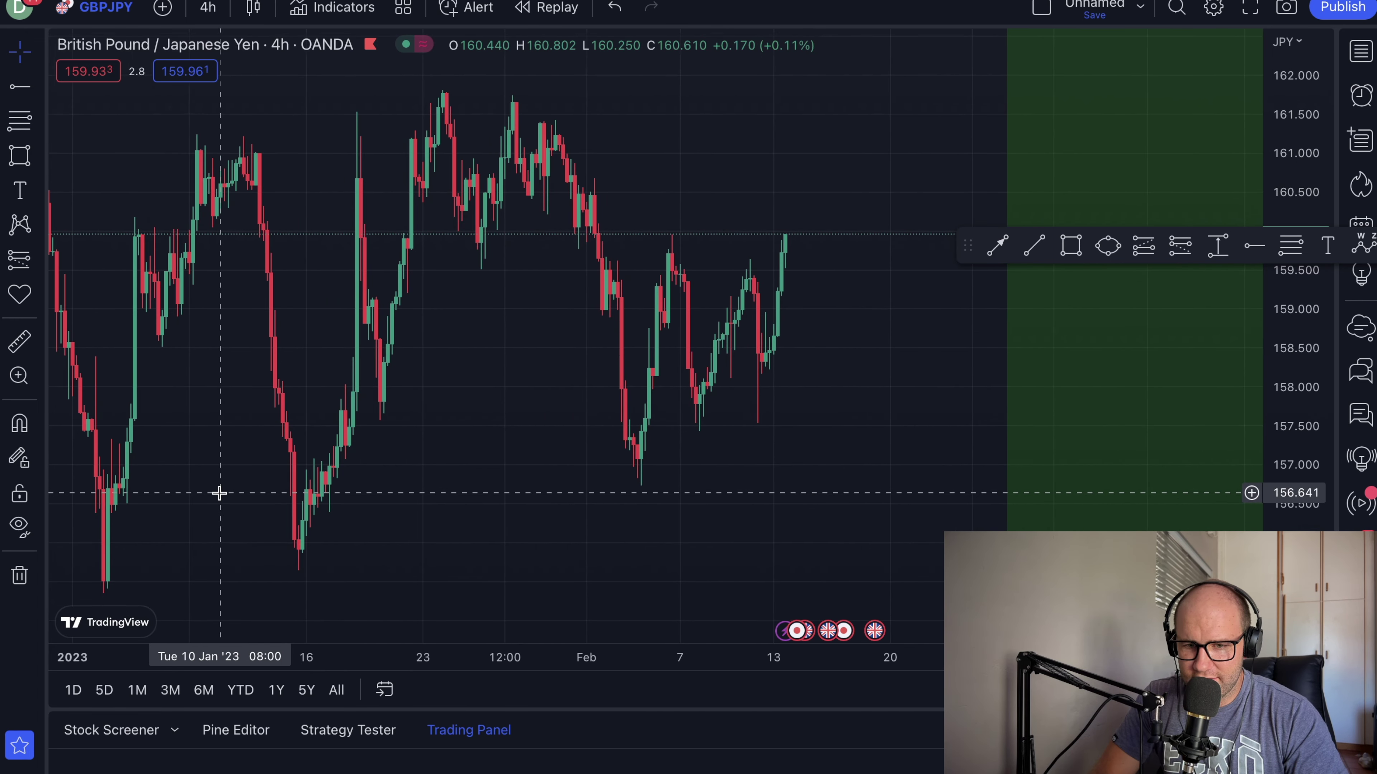
pyautogui.hscroll(3, 220, 492)
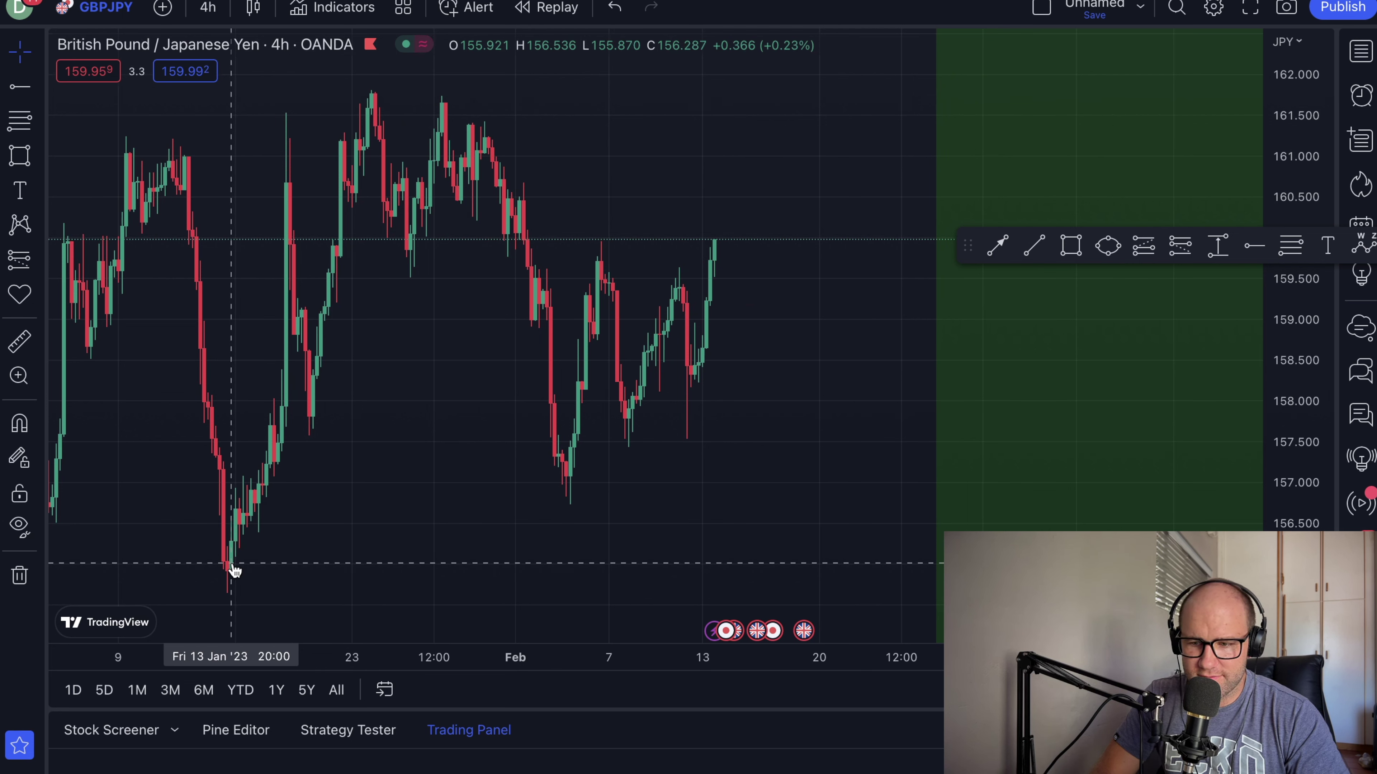
# - Draw a cyan support zone at the mid-January low, about 155.7–156.1, extending rightward
pyautogui.click(1066, 247)
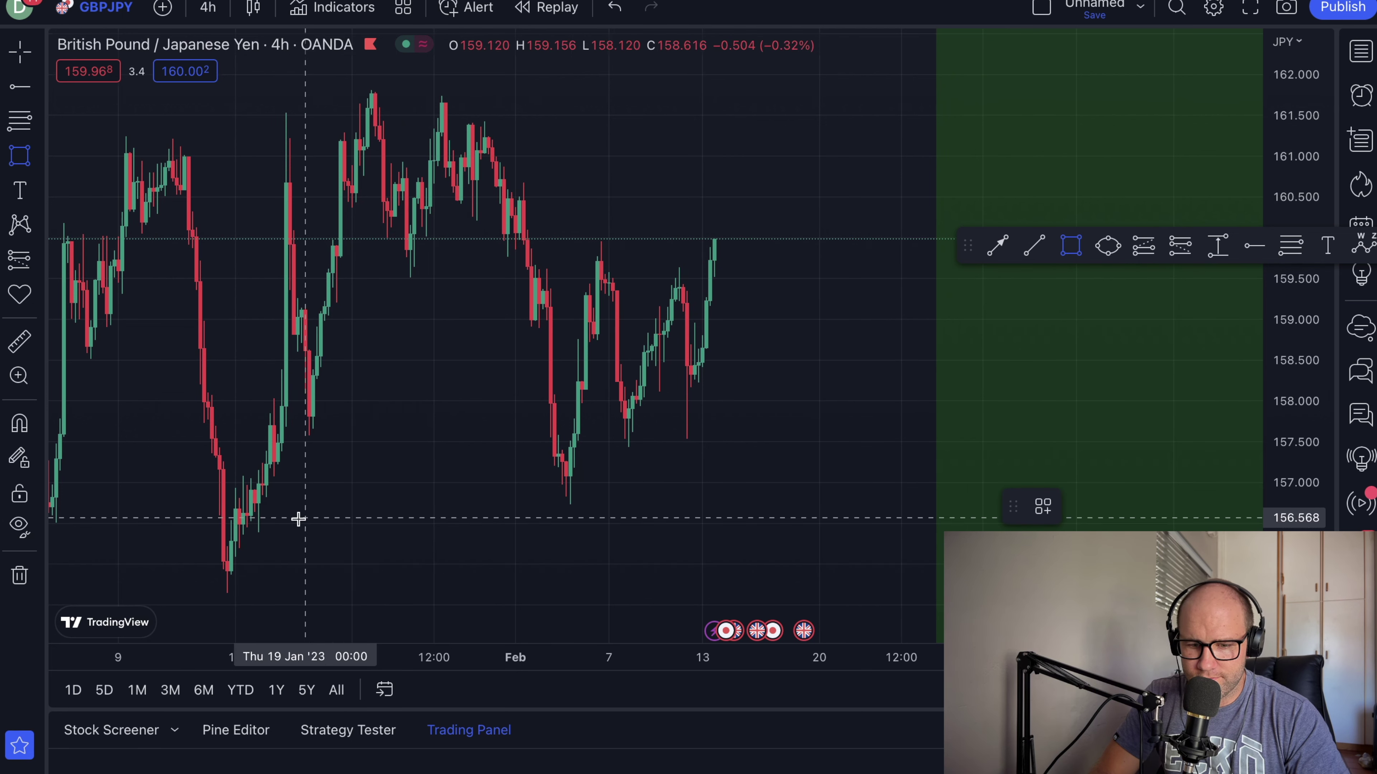
pyautogui.moveTo(224, 562)
pyautogui.mouseDown()
pyautogui.moveTo(878, 550)
pyautogui.moveTo(1246, 603)
pyautogui.moveTo(716, 589)
pyautogui.moveTo(976, 595)
pyautogui.mouseUp()
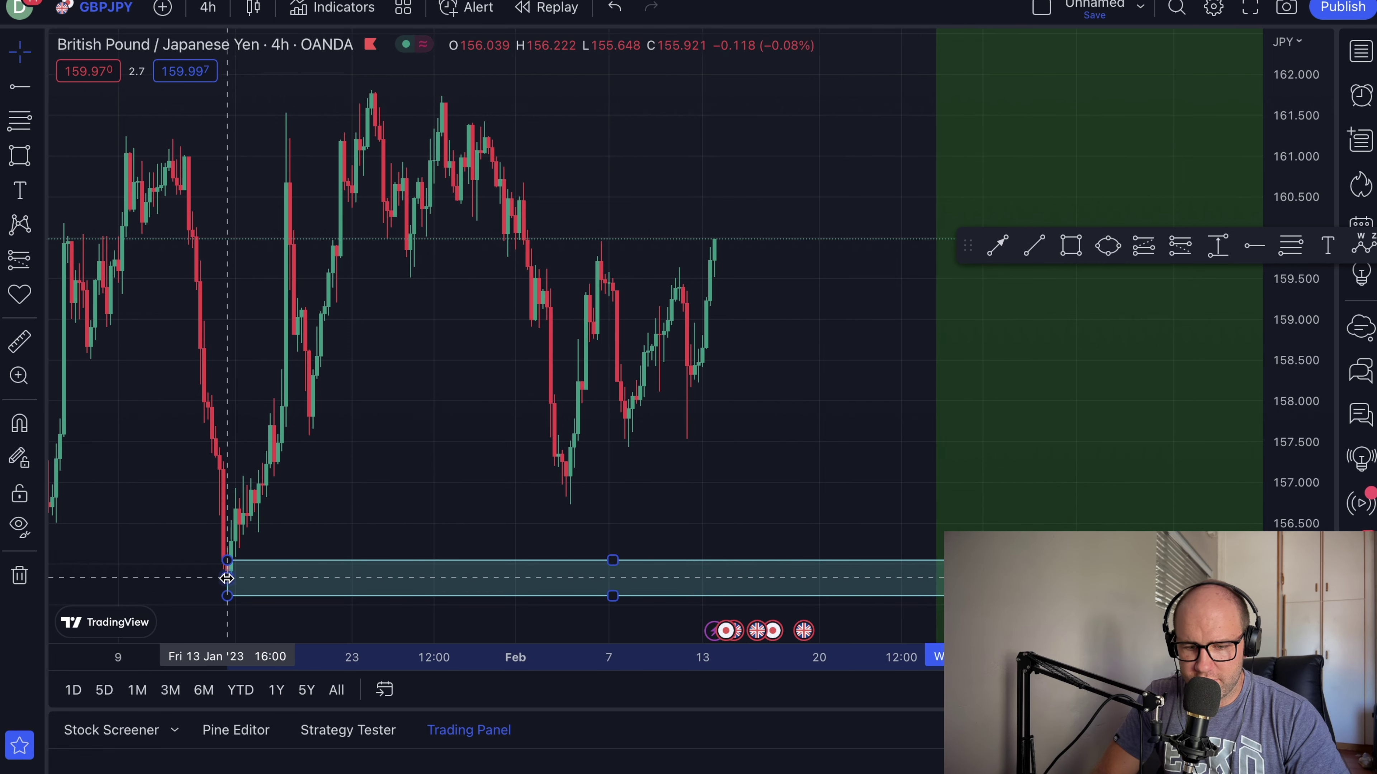
pyautogui.moveTo(227, 578); pyautogui.dragTo(184, 578)
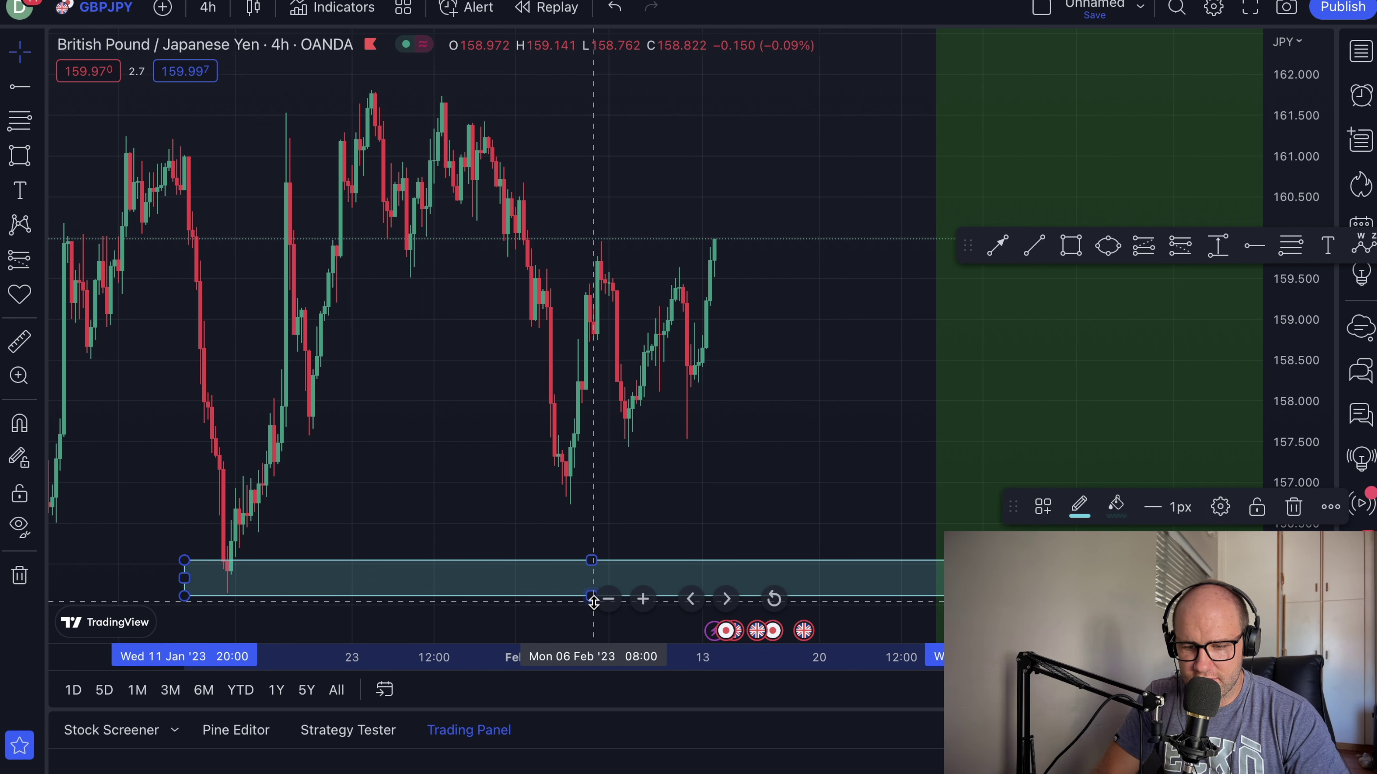
pyautogui.moveTo(591, 595); pyautogui.dragTo(591, 594)
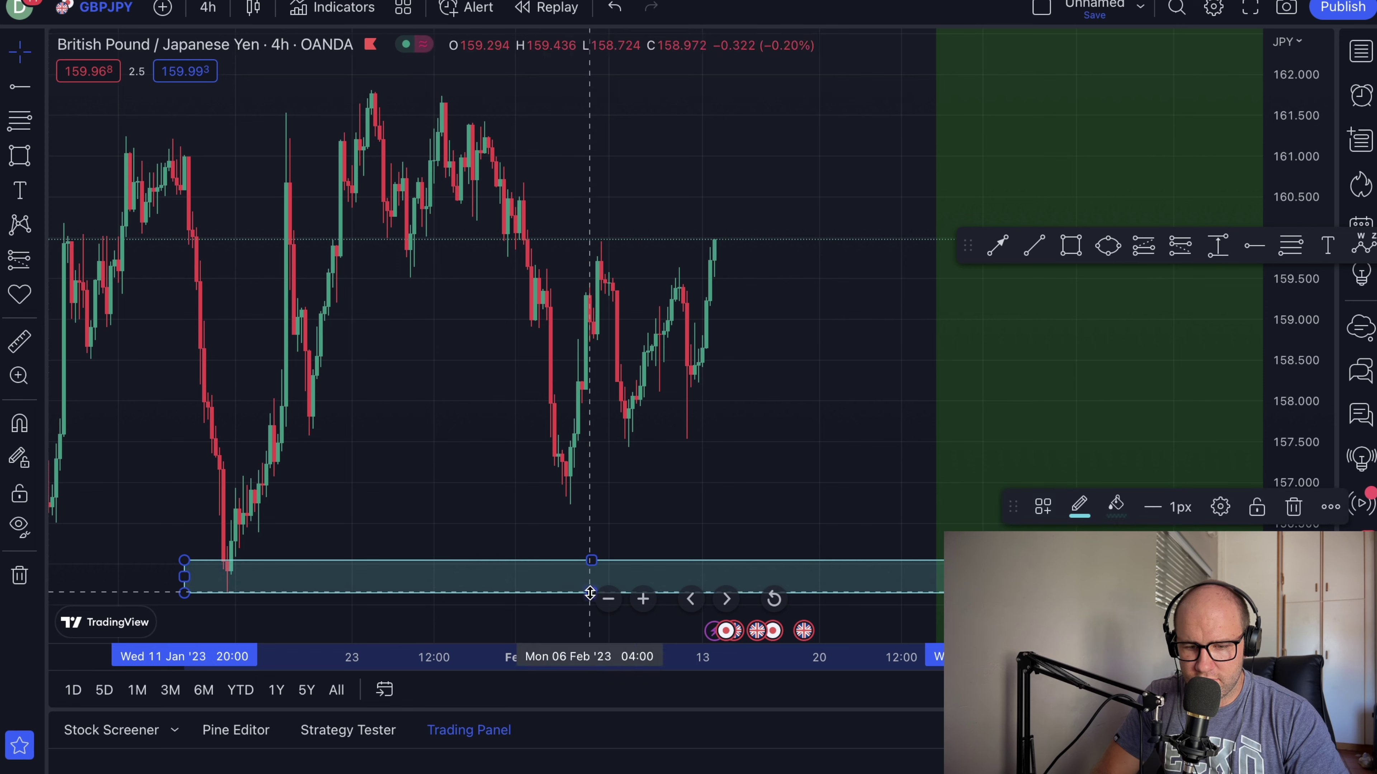
pyautogui.moveTo(186, 578); pyautogui.dragTo(228, 577)
pyautogui.click(454, 477)
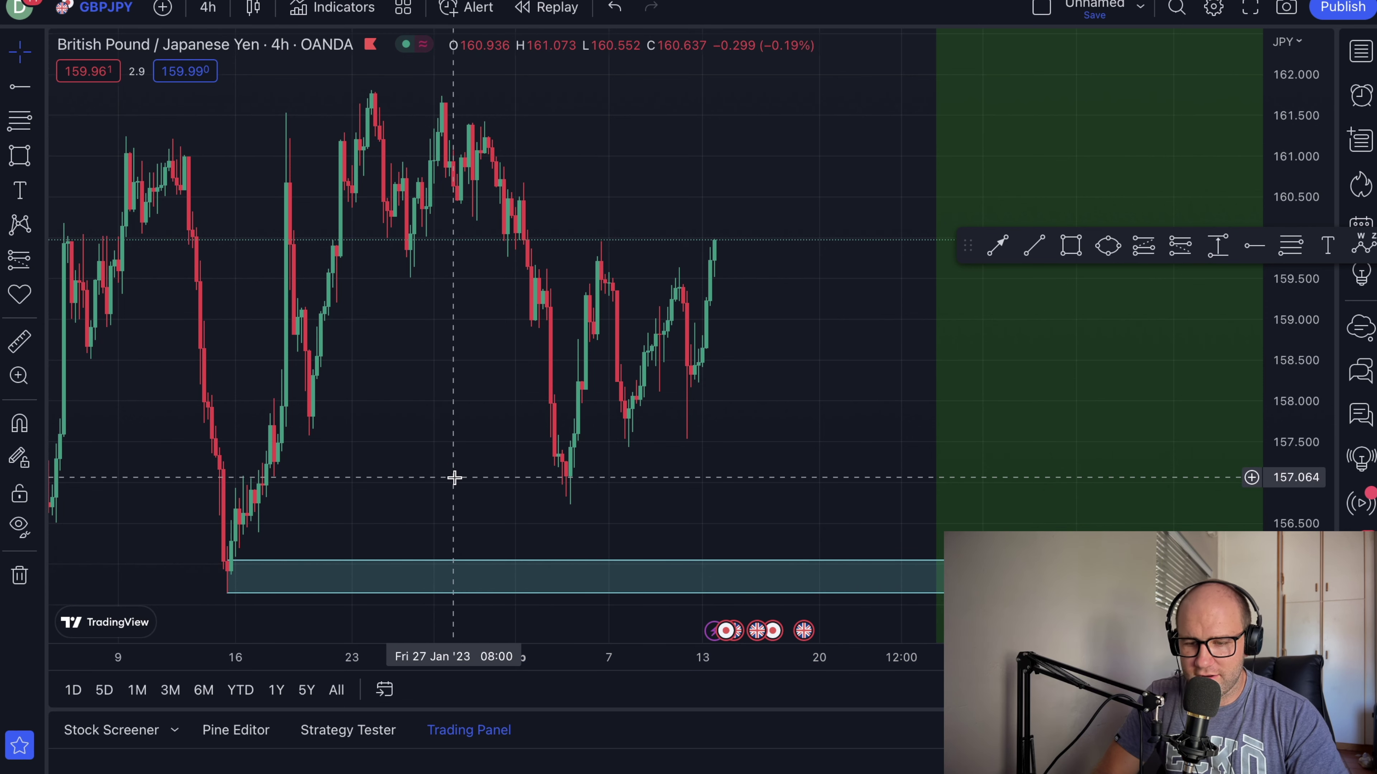
pyautogui.hscroll(3, 455, 478)
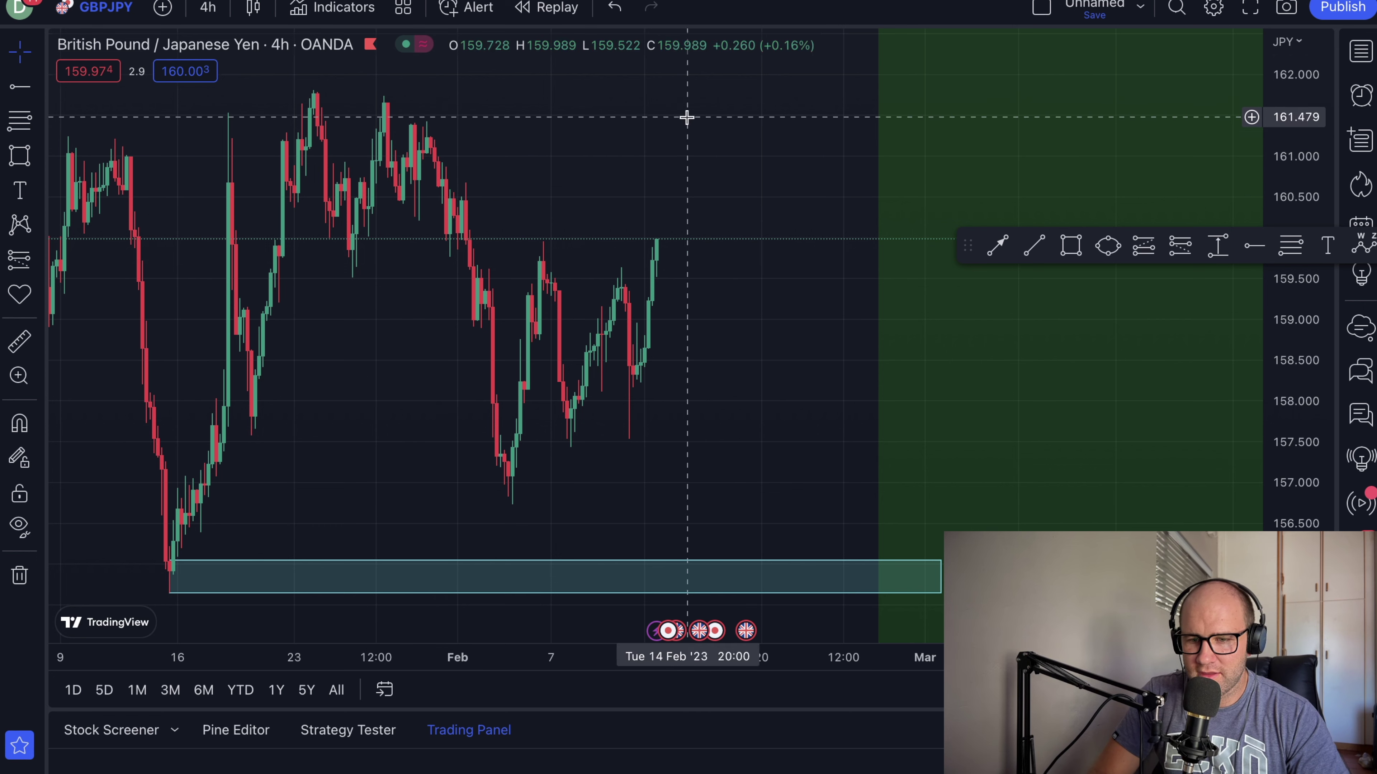
# - Draw a resistance zone over the late-January highs near 161.3–161.75, deleting an extra zone below
pyautogui.click(8, 158)
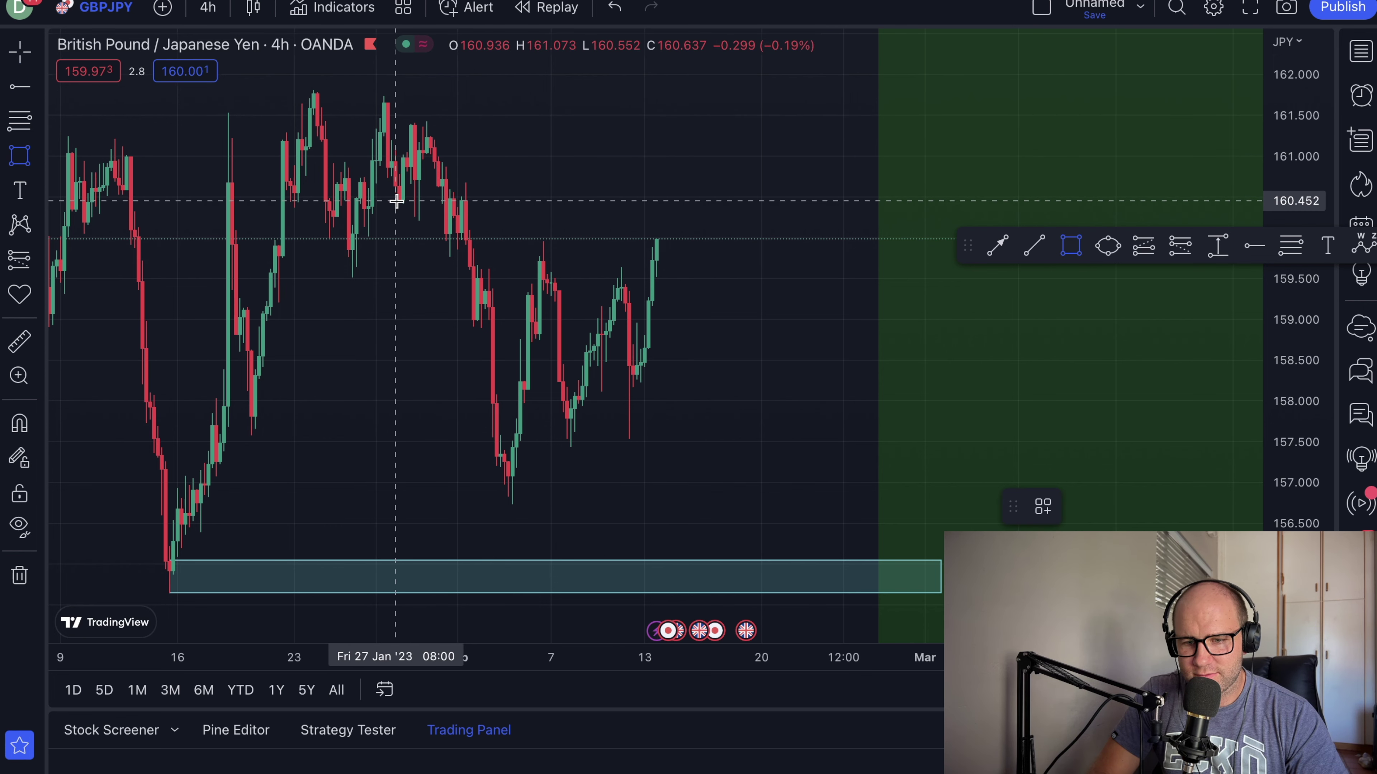
pyautogui.moveTo(383, 132)
pyautogui.mouseDown()
pyautogui.moveTo(931, 126)
pyautogui.moveTo(963, 95)
pyautogui.mouseUp()
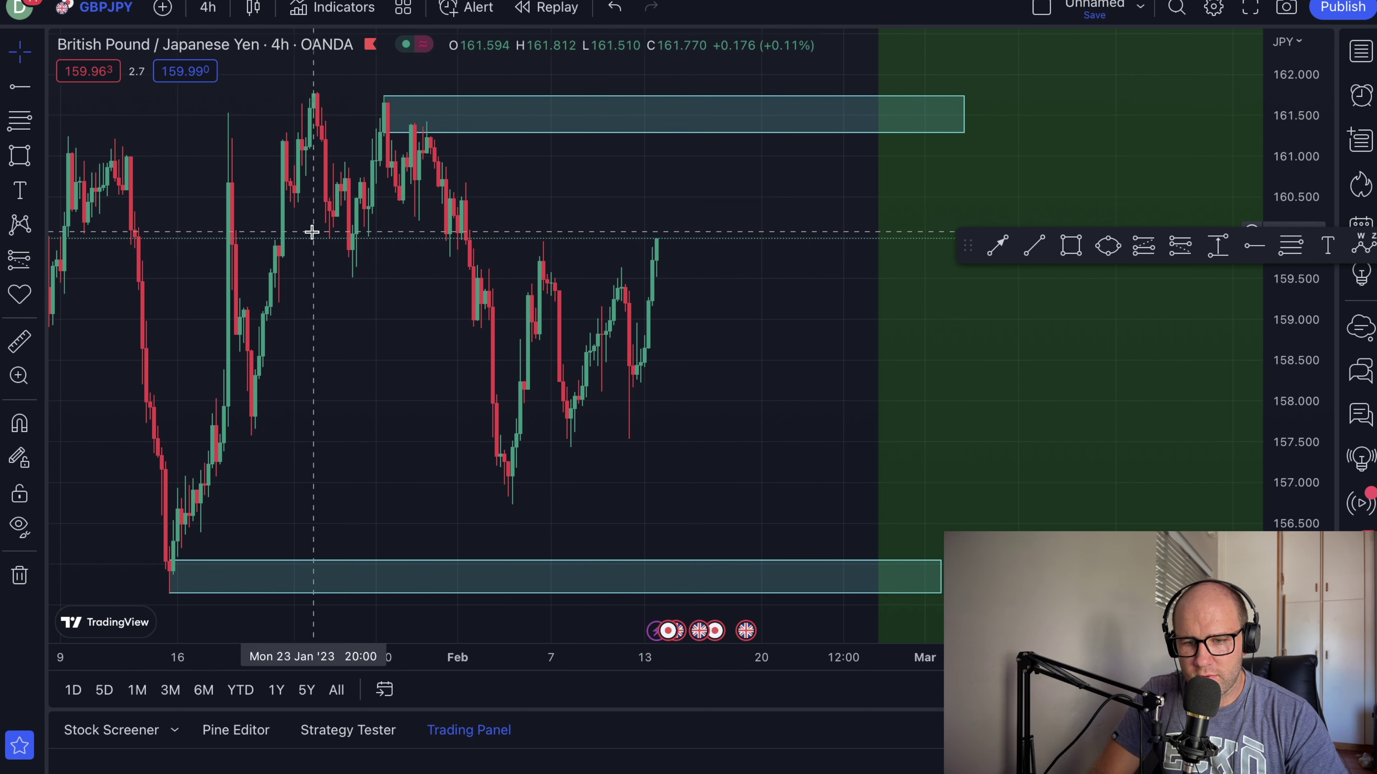
pyautogui.click(28, 161)
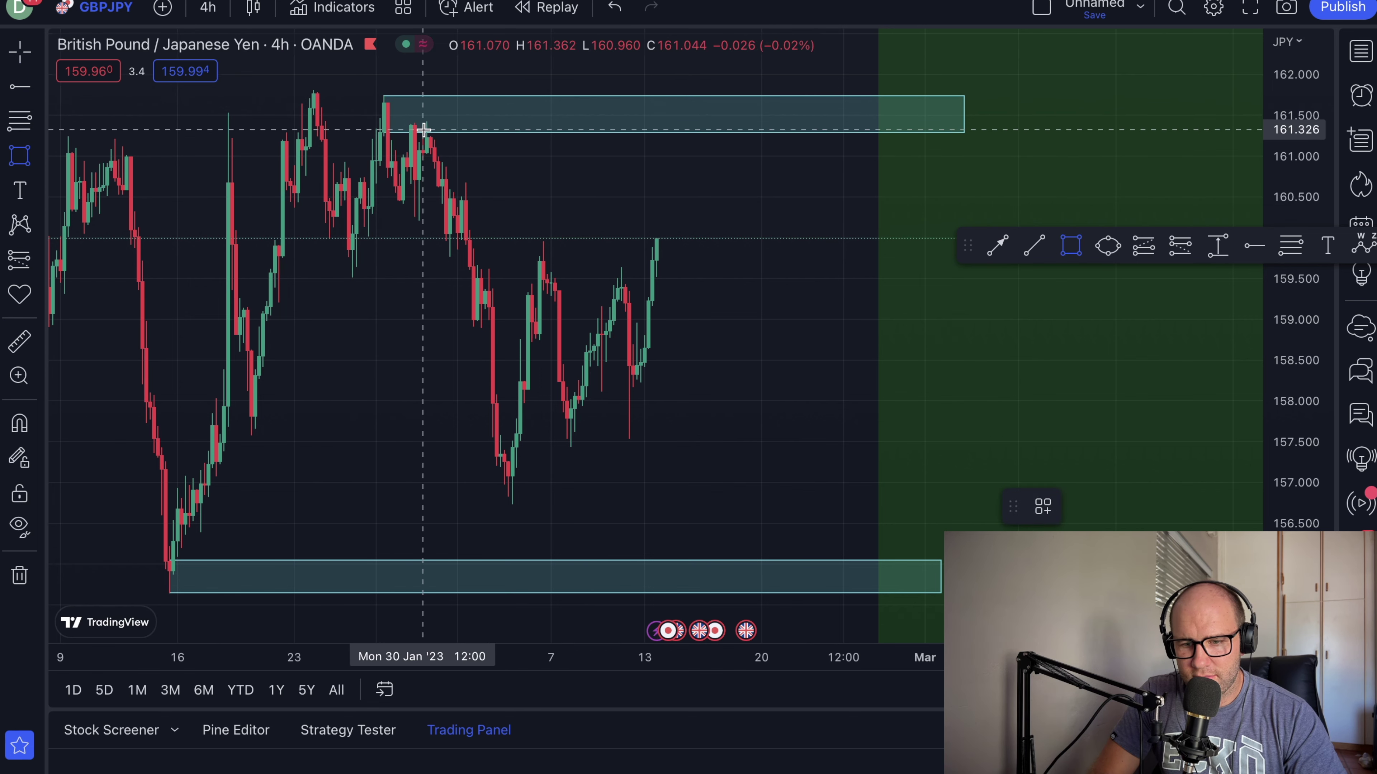
pyautogui.moveTo(439, 188)
pyautogui.mouseDown()
pyautogui.moveTo(771, 160)
pyautogui.moveTo(948, 174)
pyautogui.mouseUp()
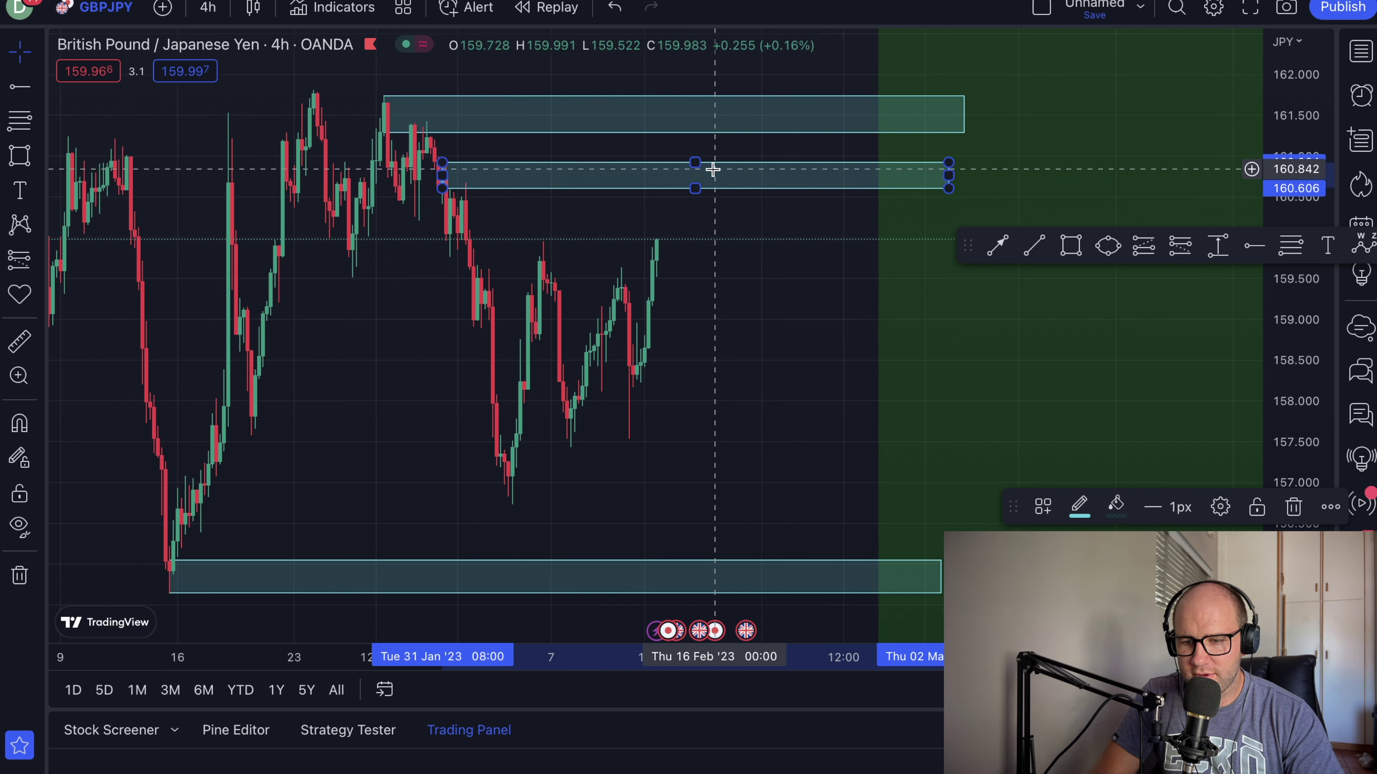
pyautogui.press('Delete')
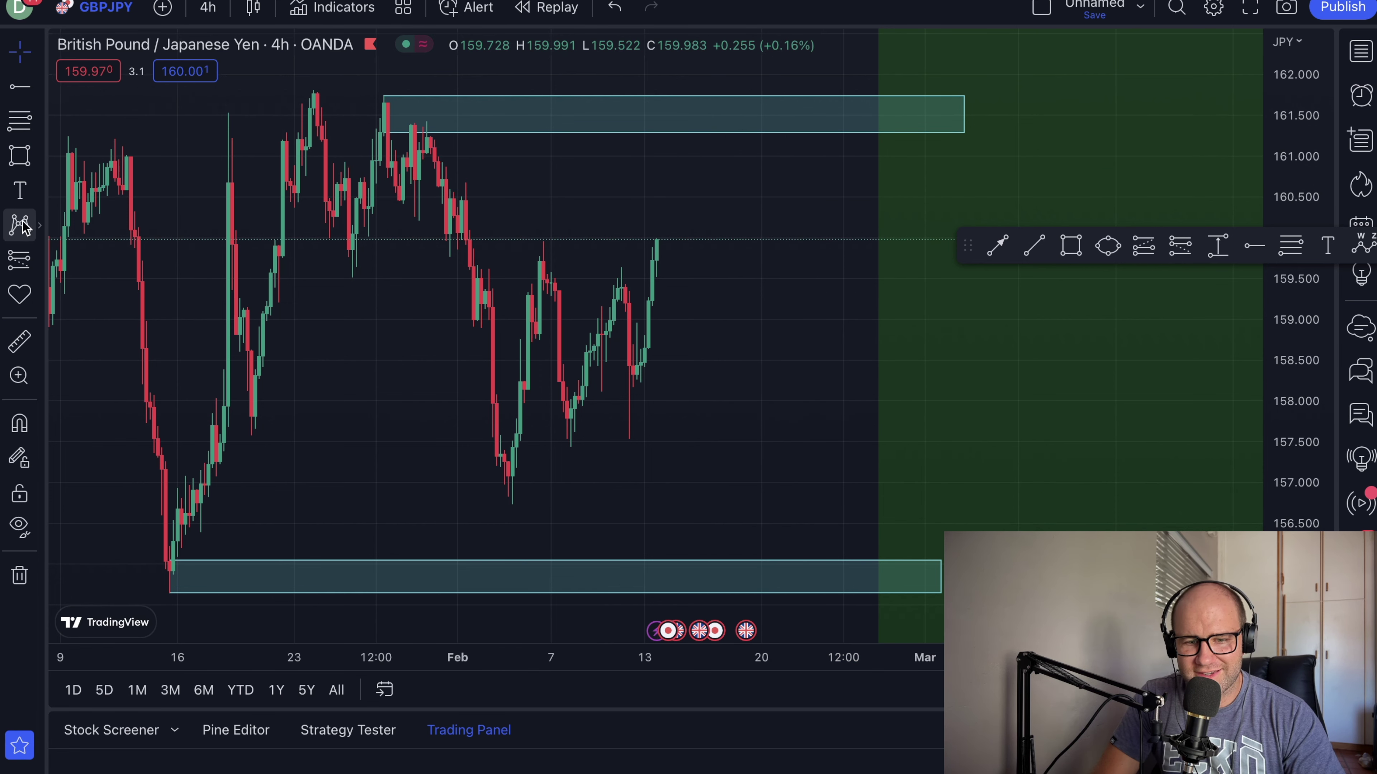
# - Place a short position at 161.479 with stop 161.877 and target 156.209 (about 13.24 R/R)
pyautogui.click(1180, 246)
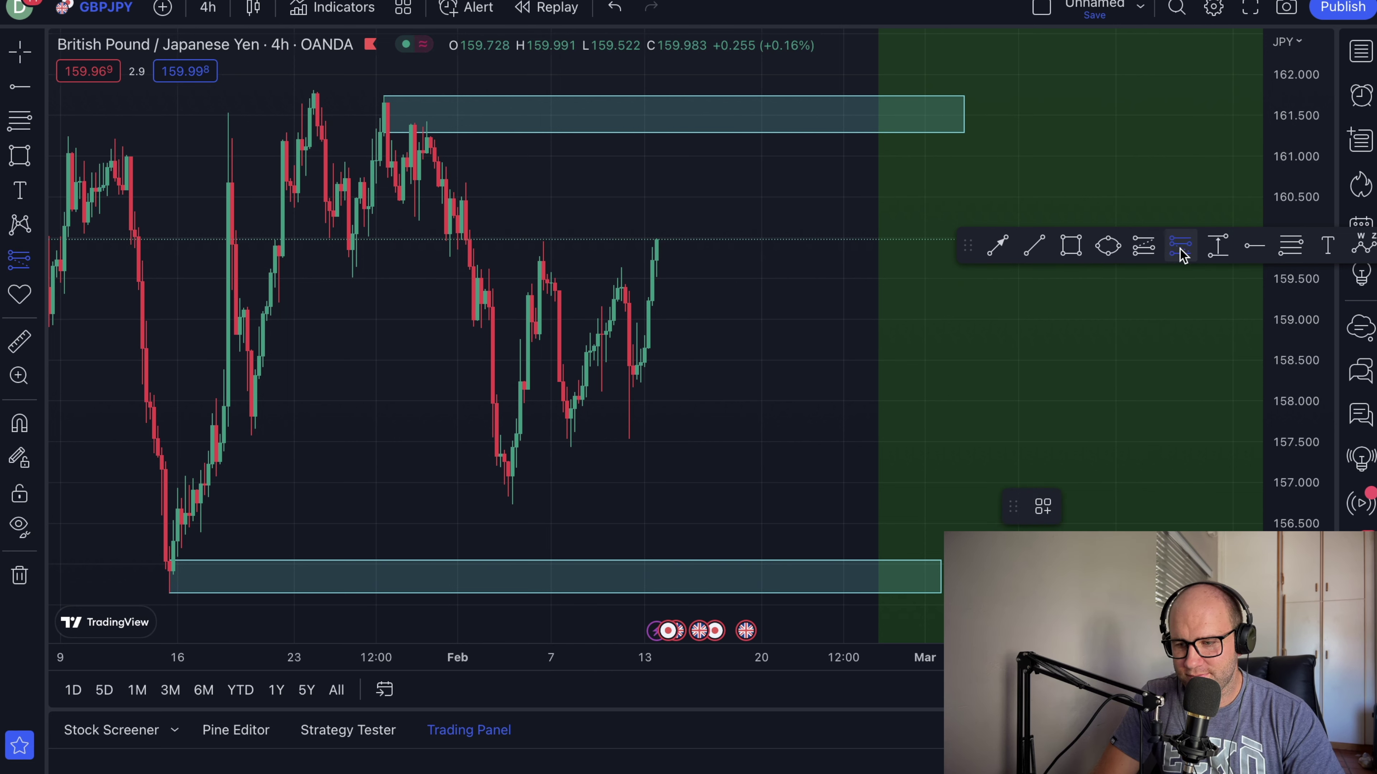
pyautogui.click(689, 115)
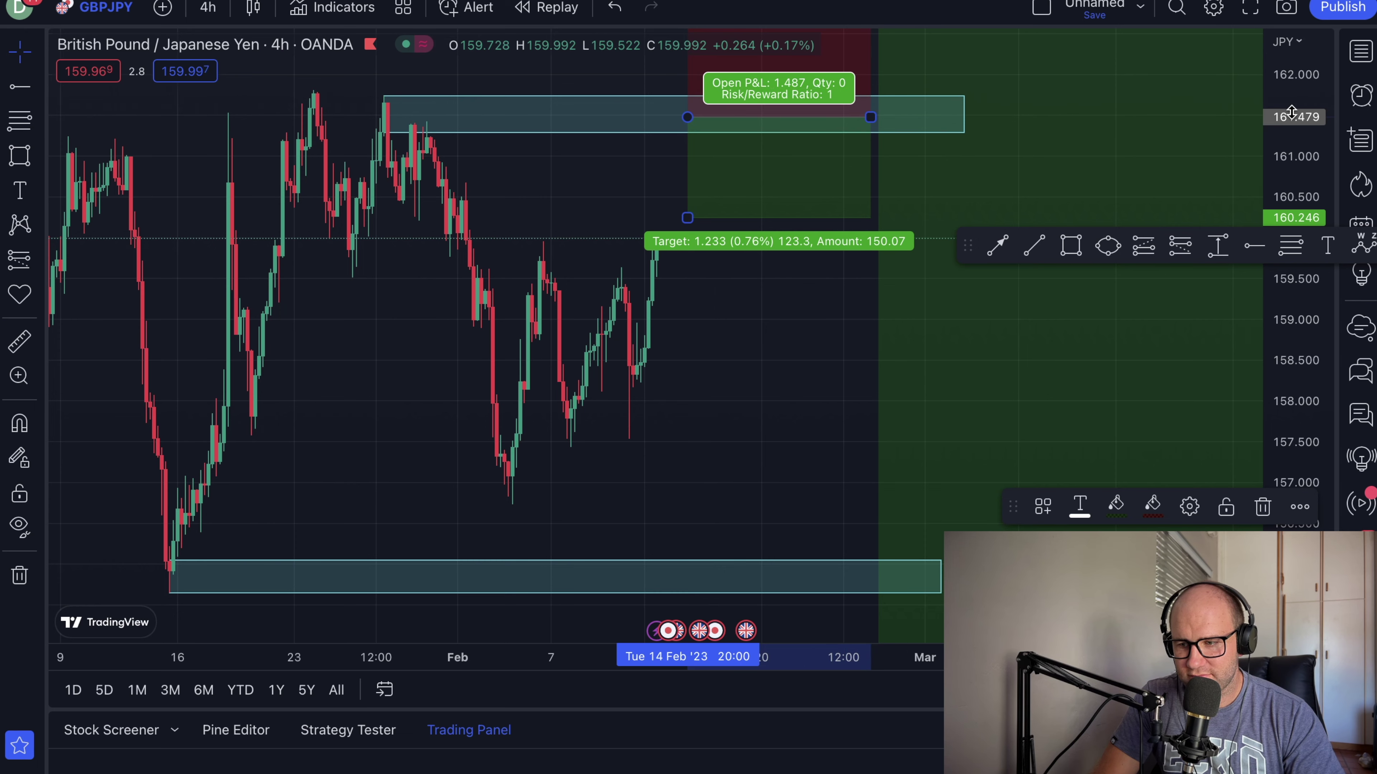
pyautogui.moveTo(1292, 112); pyautogui.dragTo(1293, 190)
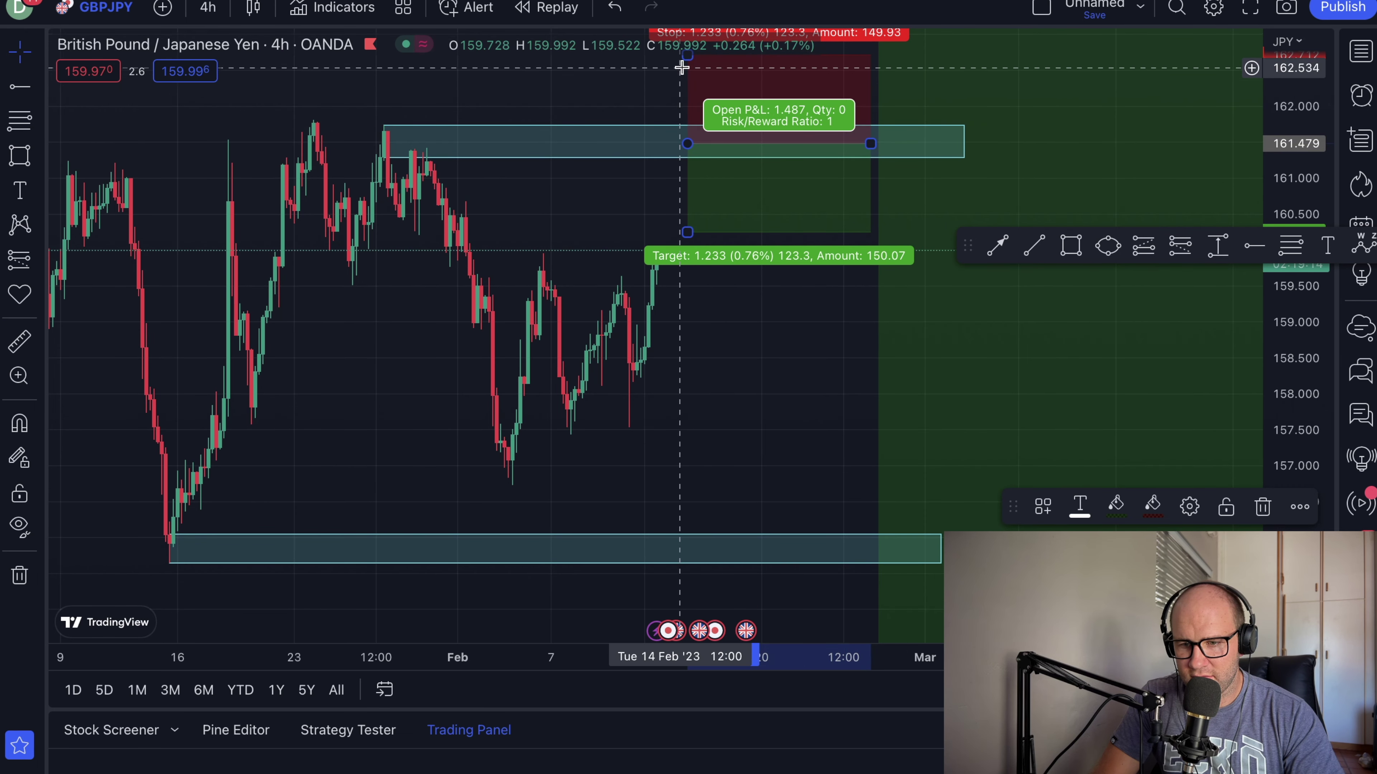
pyautogui.moveTo(682, 67); pyautogui.dragTo(683, 115)
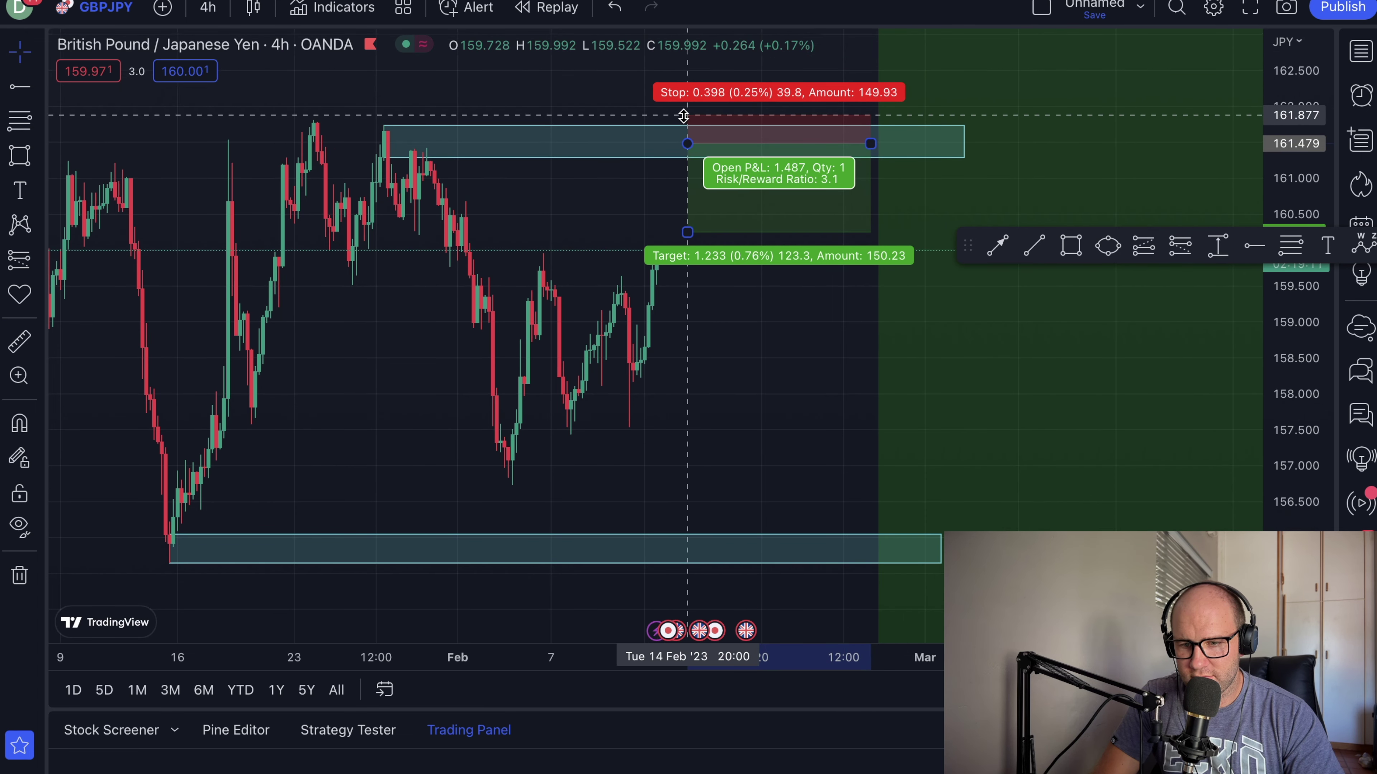
pyautogui.moveTo(688, 232); pyautogui.dragTo(709, 523)
pyautogui.moveTo(868, 145); pyautogui.dragTo(873, 145)
pyautogui.click(594, 224)
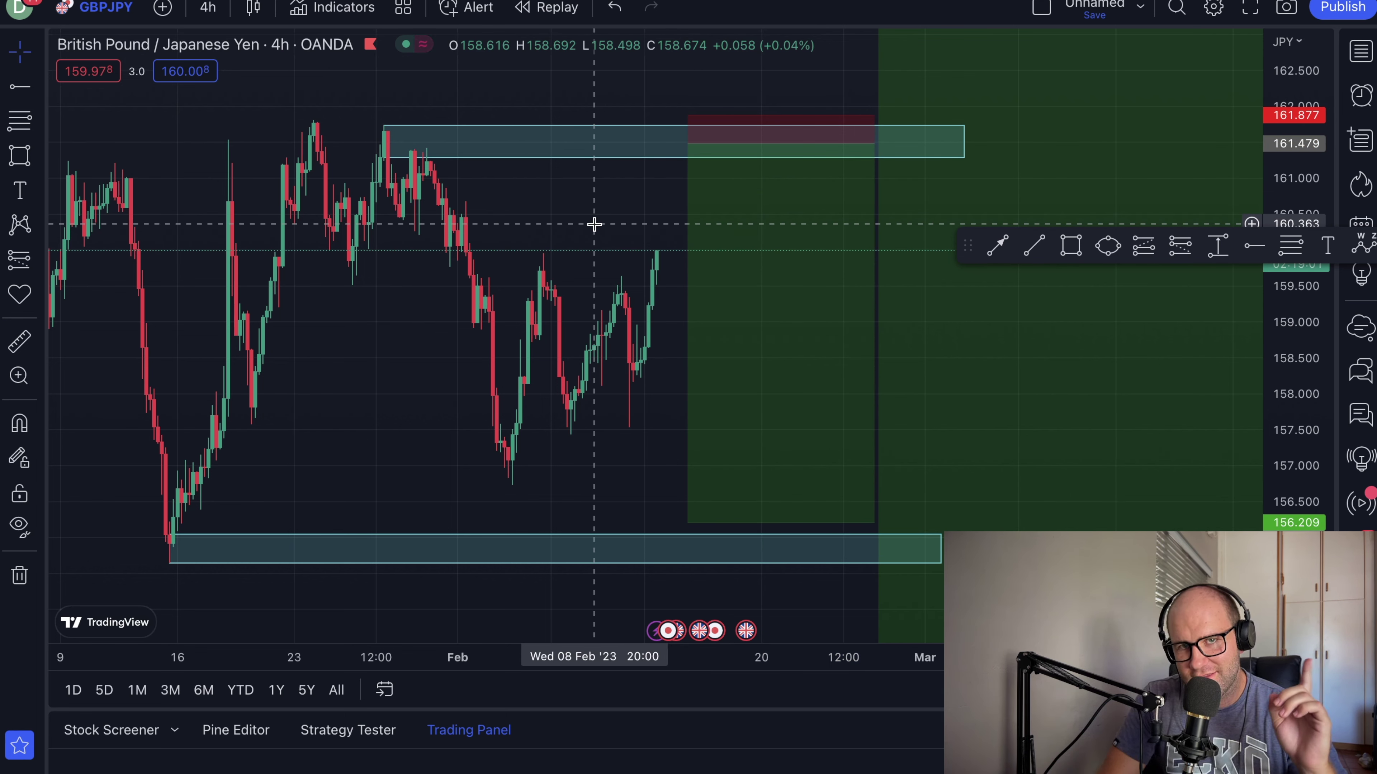
pyautogui.moveTo(818, 203)
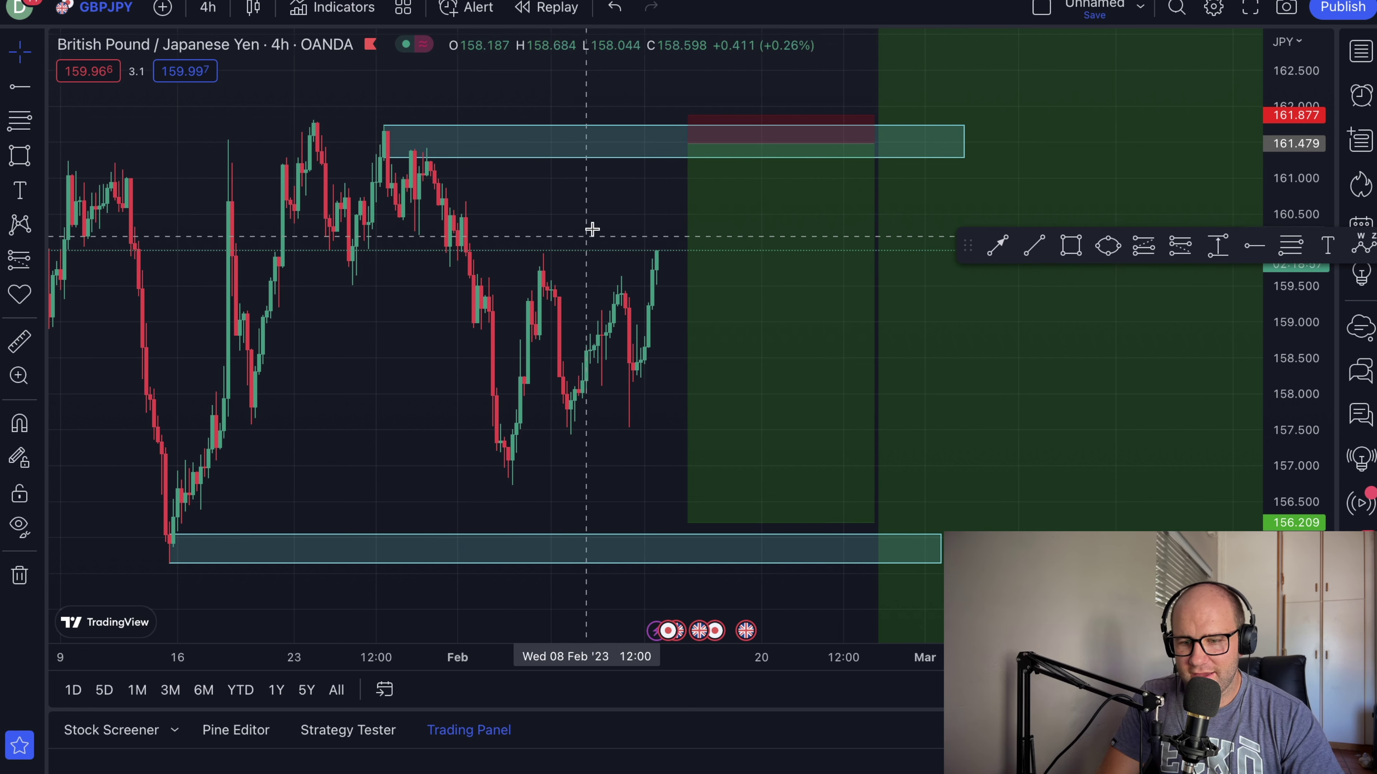
# - Save a PNG snapshot of the GBPJPY 4-hour chart and switch to Discord
pyautogui.rightClick(601, 221)
pyautogui.moveTo(687, 406)
pyautogui.click(541, 332)
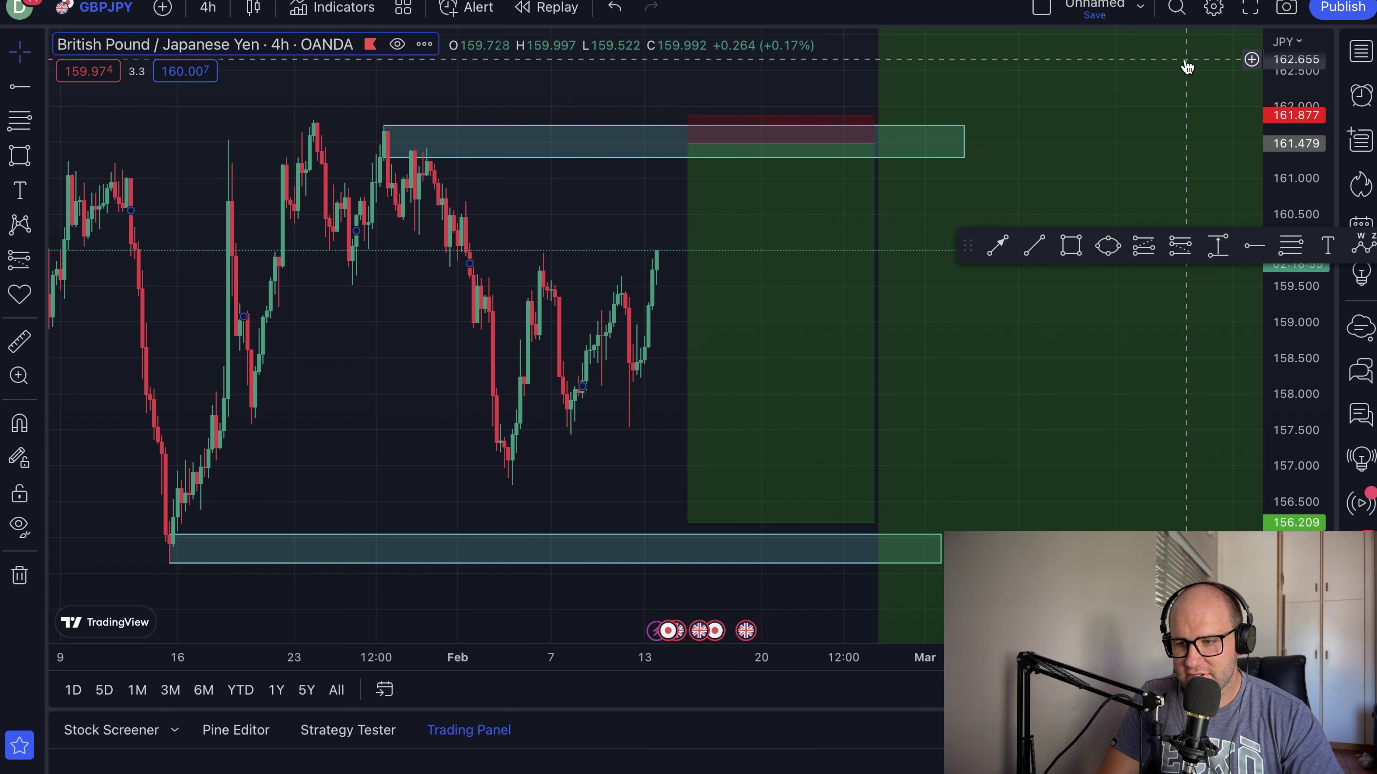
pyautogui.click(1287, 8)
pyautogui.click(1224, 60)
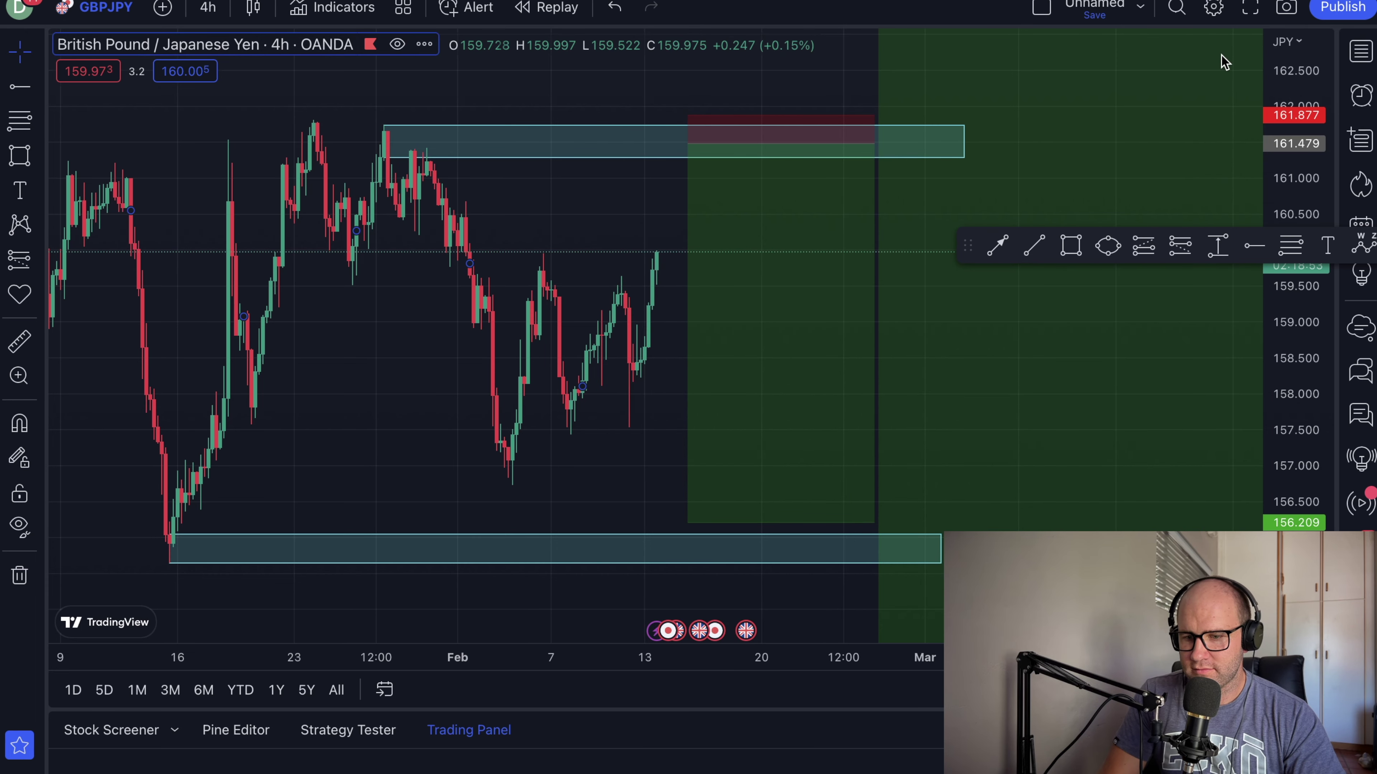
pyautogui.press('Return')
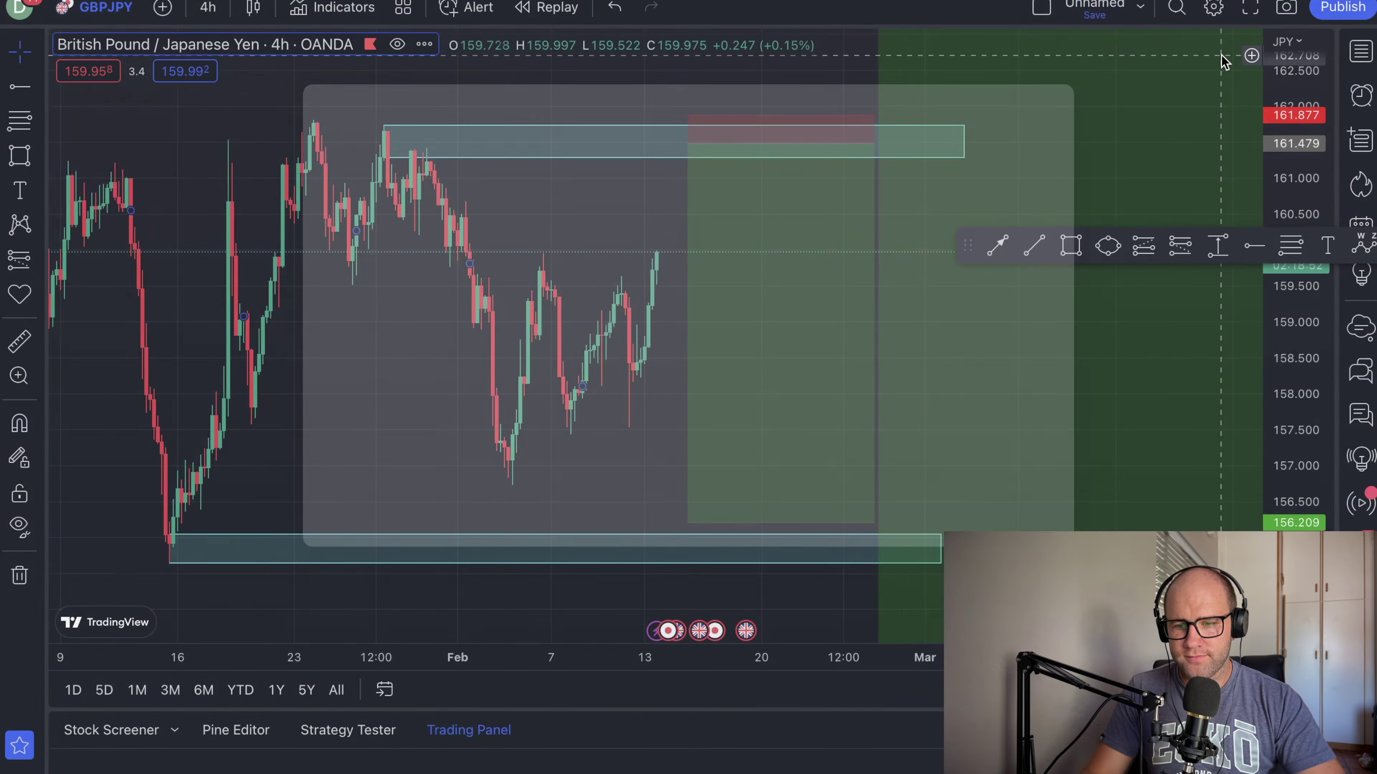
pyautogui.press('super+Tab')
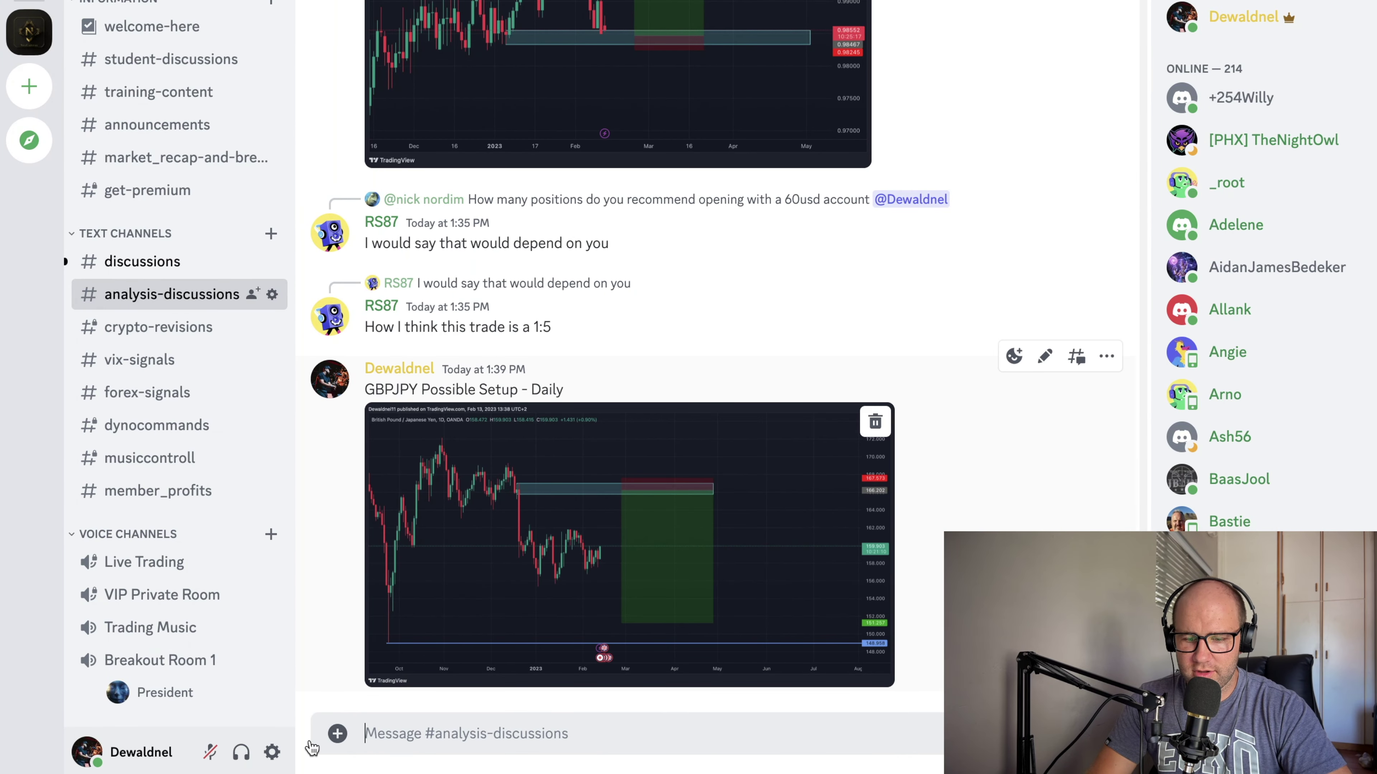
# - Post GBPJPY_2023-02-13_13-41-07.png captioned 'GBPJPY -4H - Possible setup', then return to TradingView
pyautogui.click(337, 733)
pyautogui.click(388, 616)
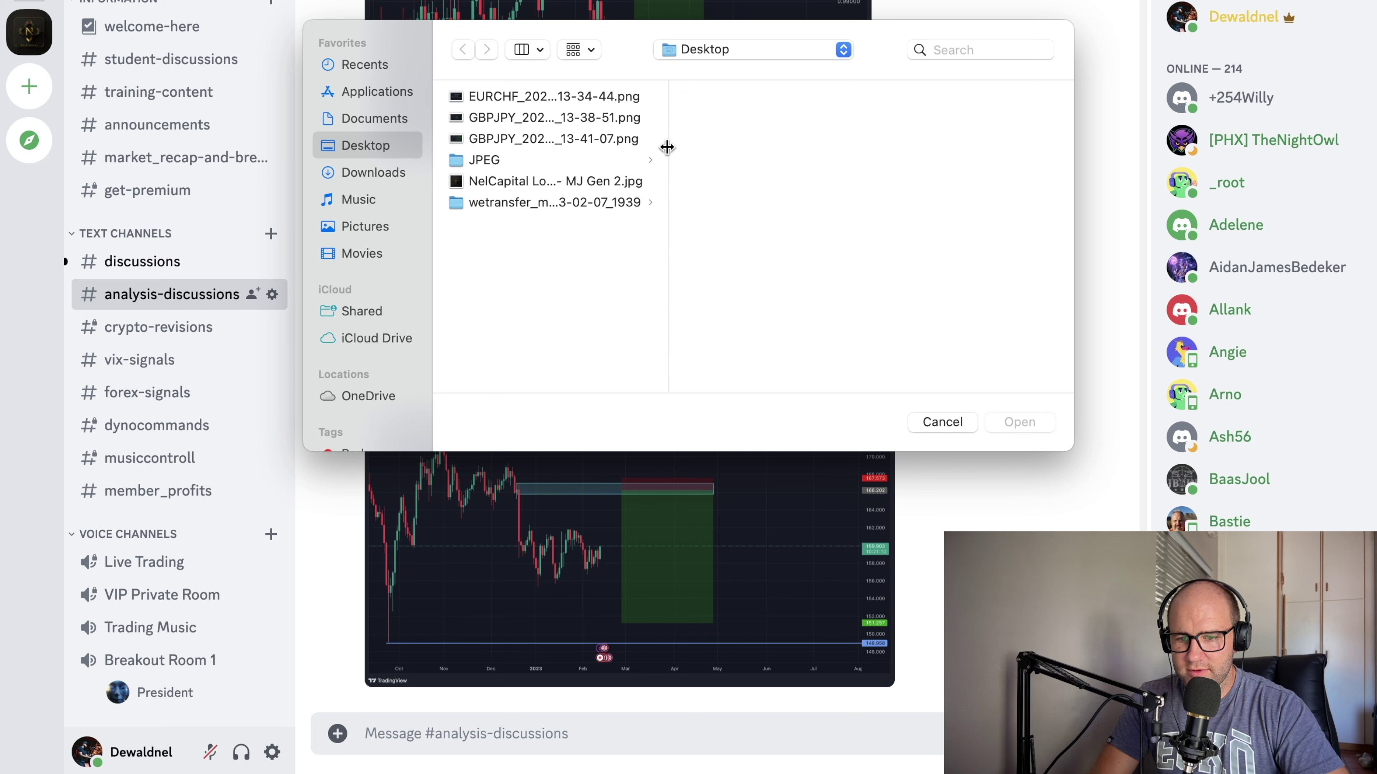
pyautogui.moveTo(666, 147); pyautogui.dragTo(763, 147)
pyautogui.click(592, 122)
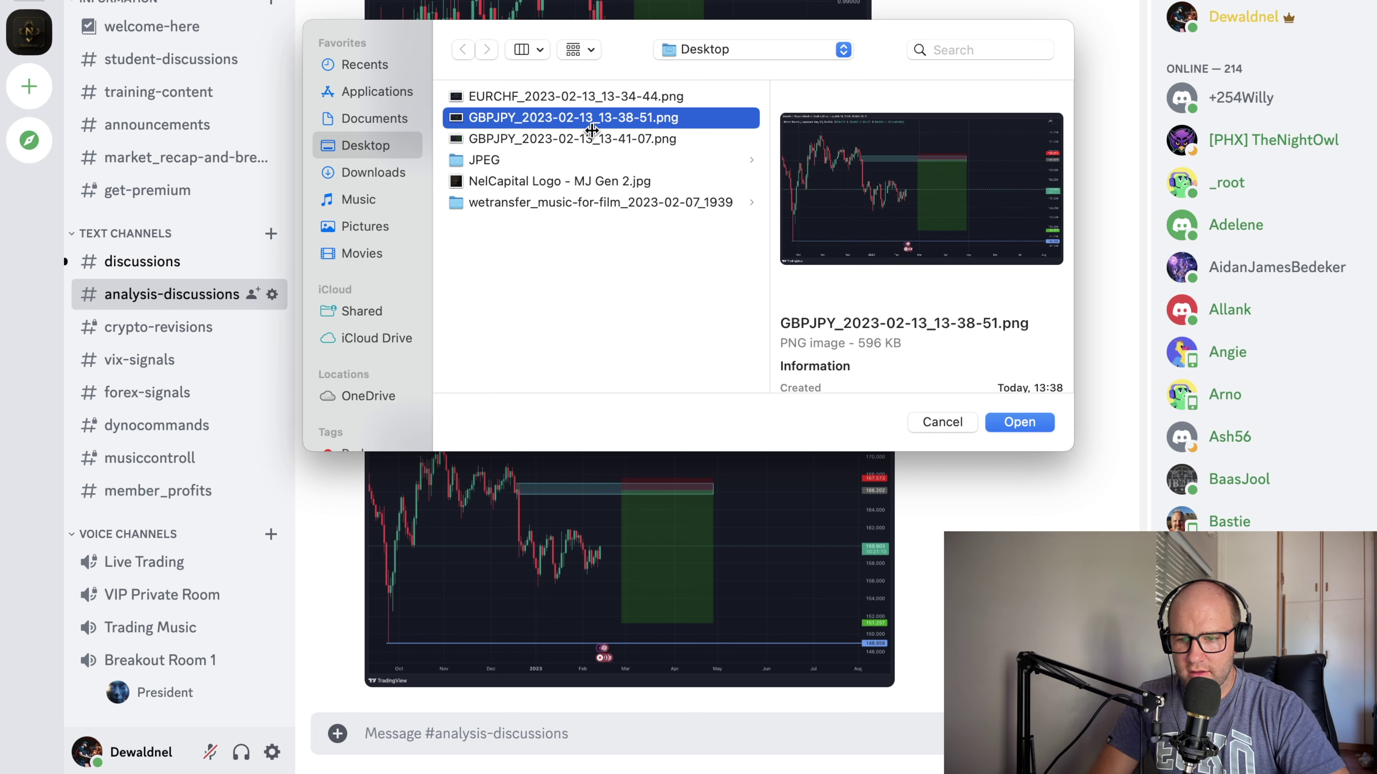
pyautogui.click(592, 132)
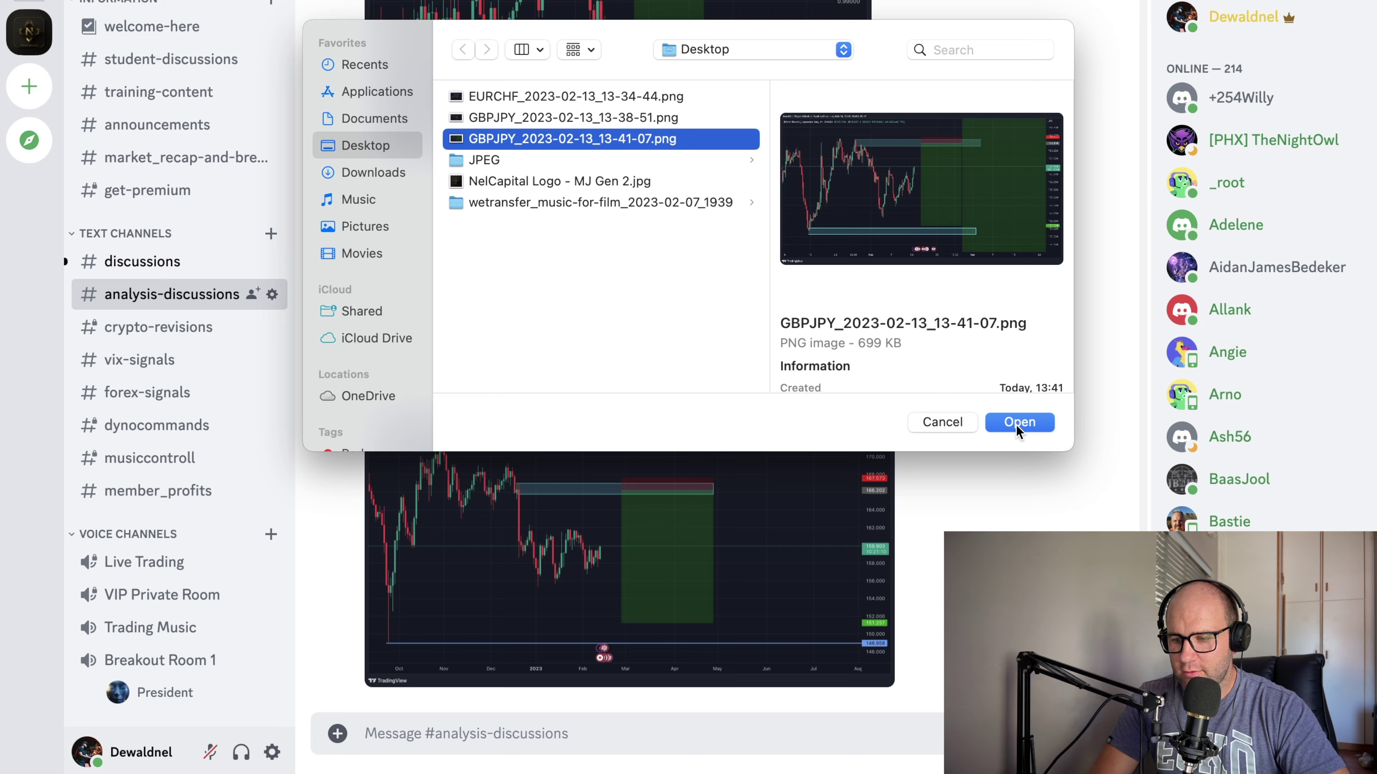
pyautogui.click(1017, 429)
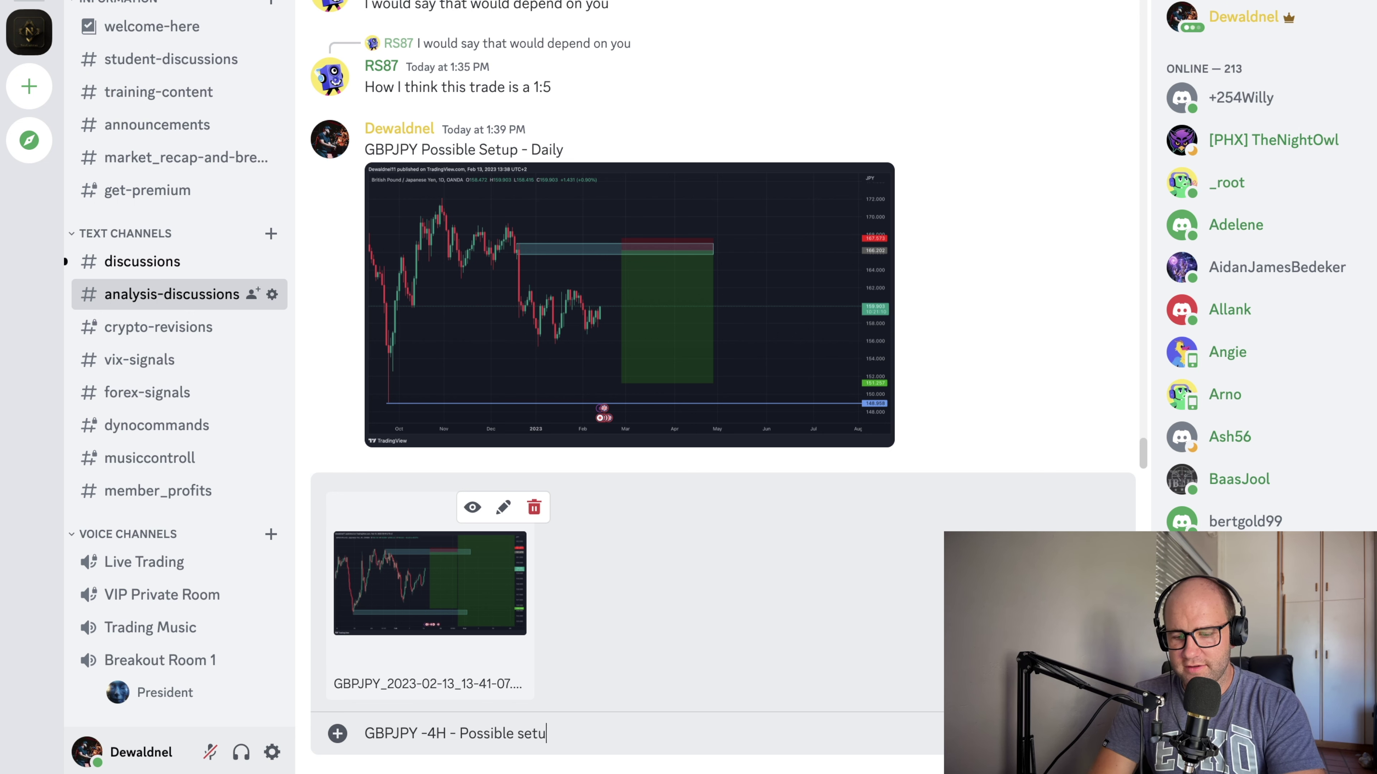
pyautogui.press('Return')
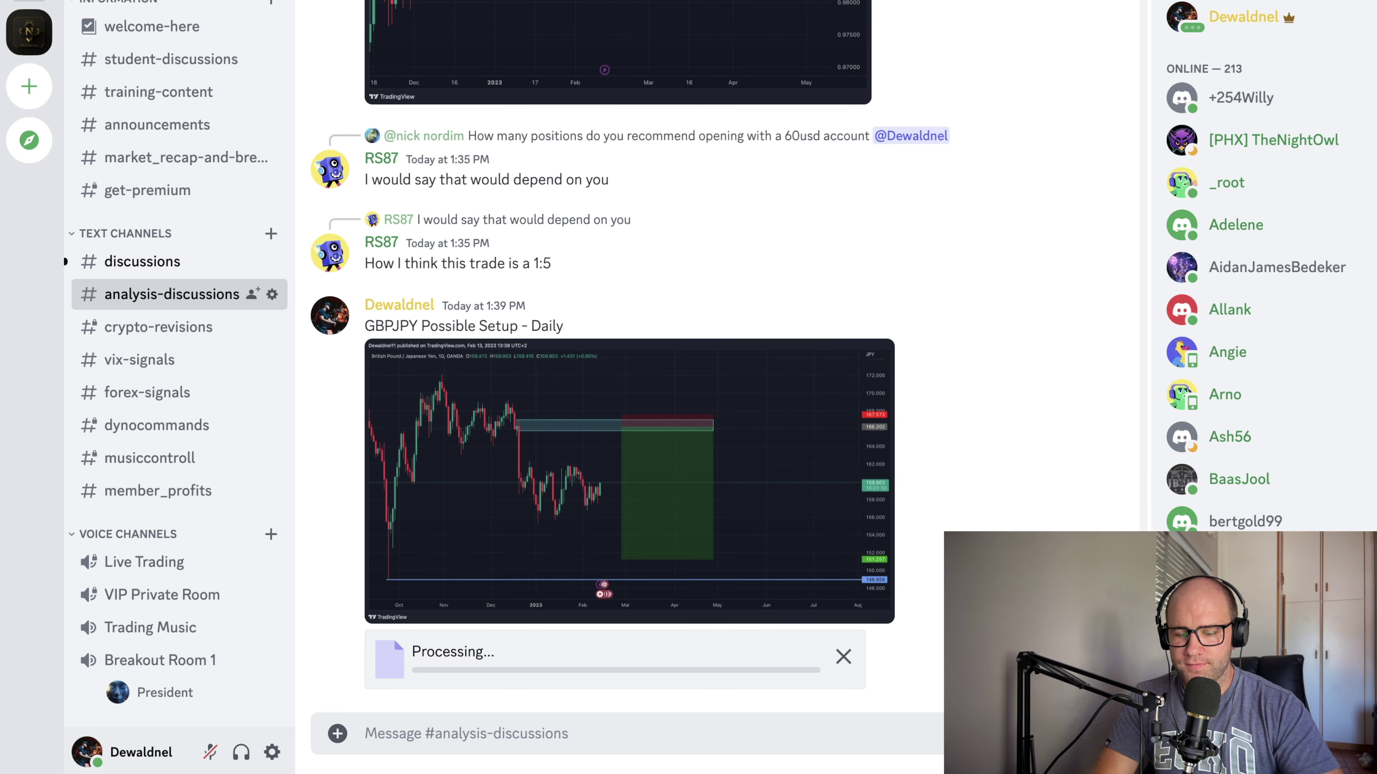
pyautogui.hotkey('ctrl', 'Left')
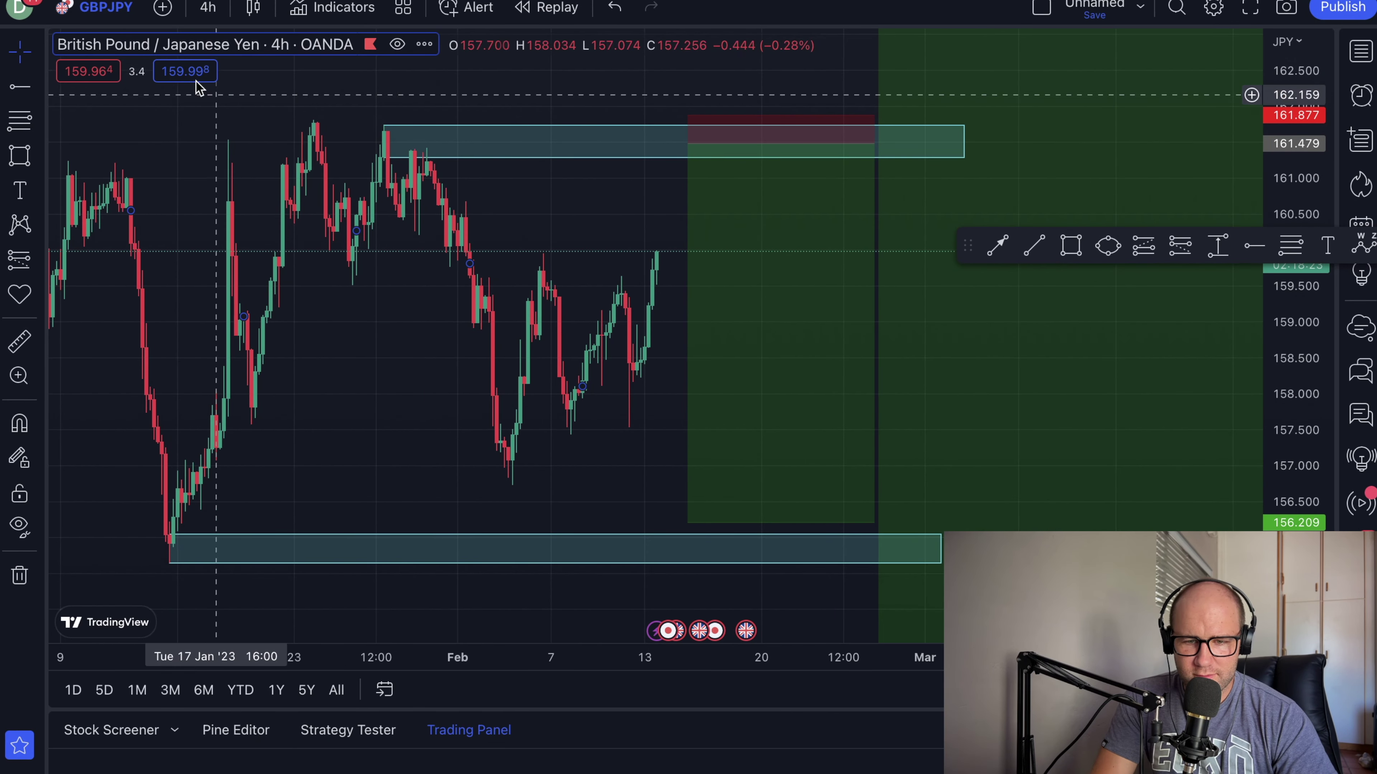
# - Delete the posted GBPJPY 4H chart message in Discord and return to the 4-hour chart
pyautogui.click(209, 7)
pyautogui.click(446, 317)
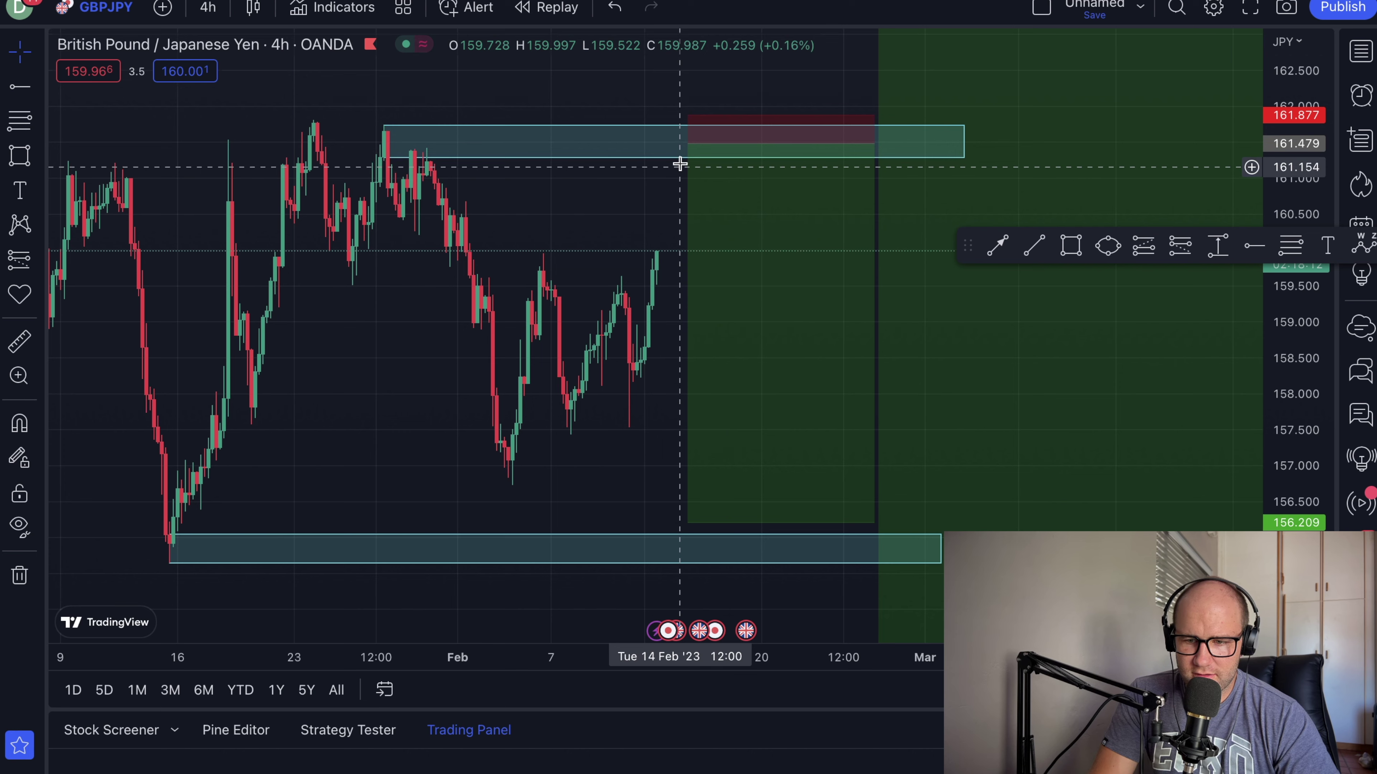
pyautogui.hotkey('ctrl', 'Right')
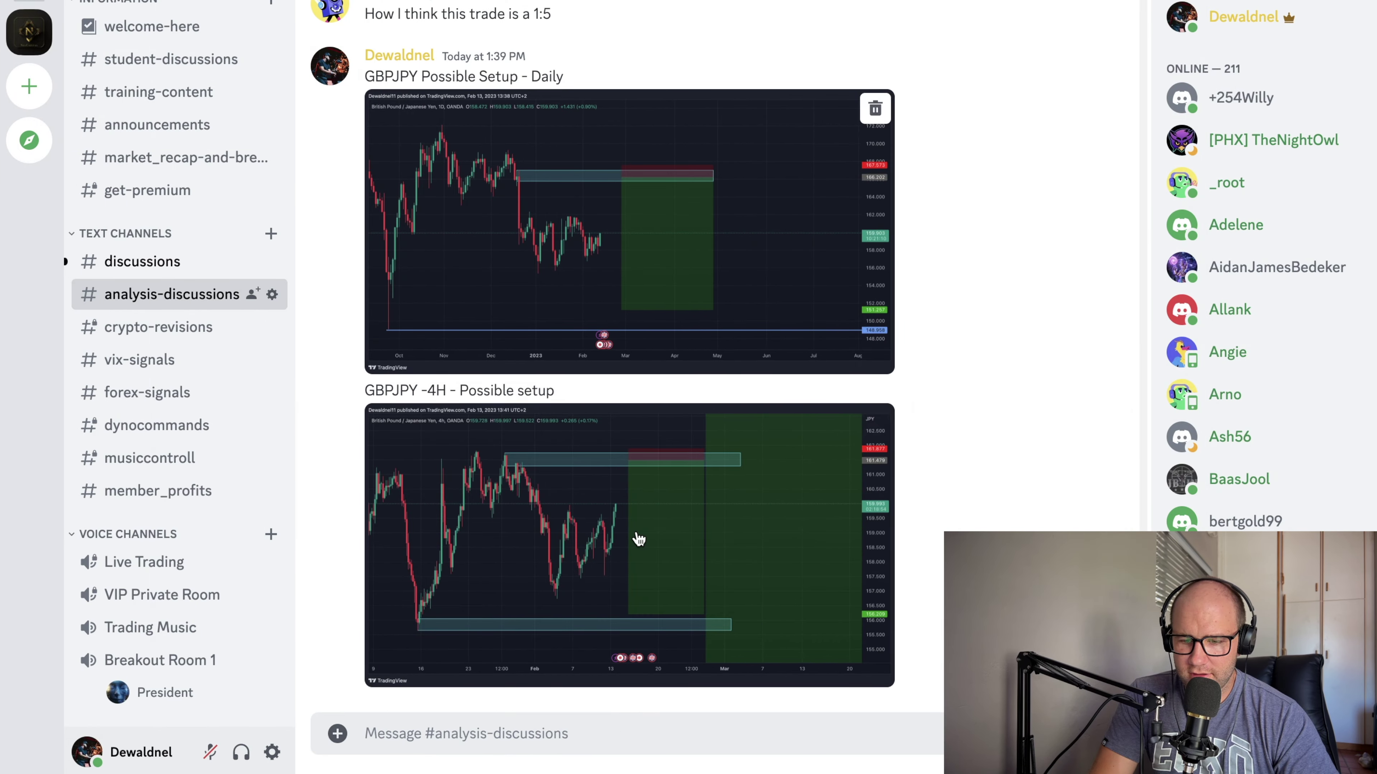
pyautogui.rightClick(637, 542)
pyautogui.click(688, 599)
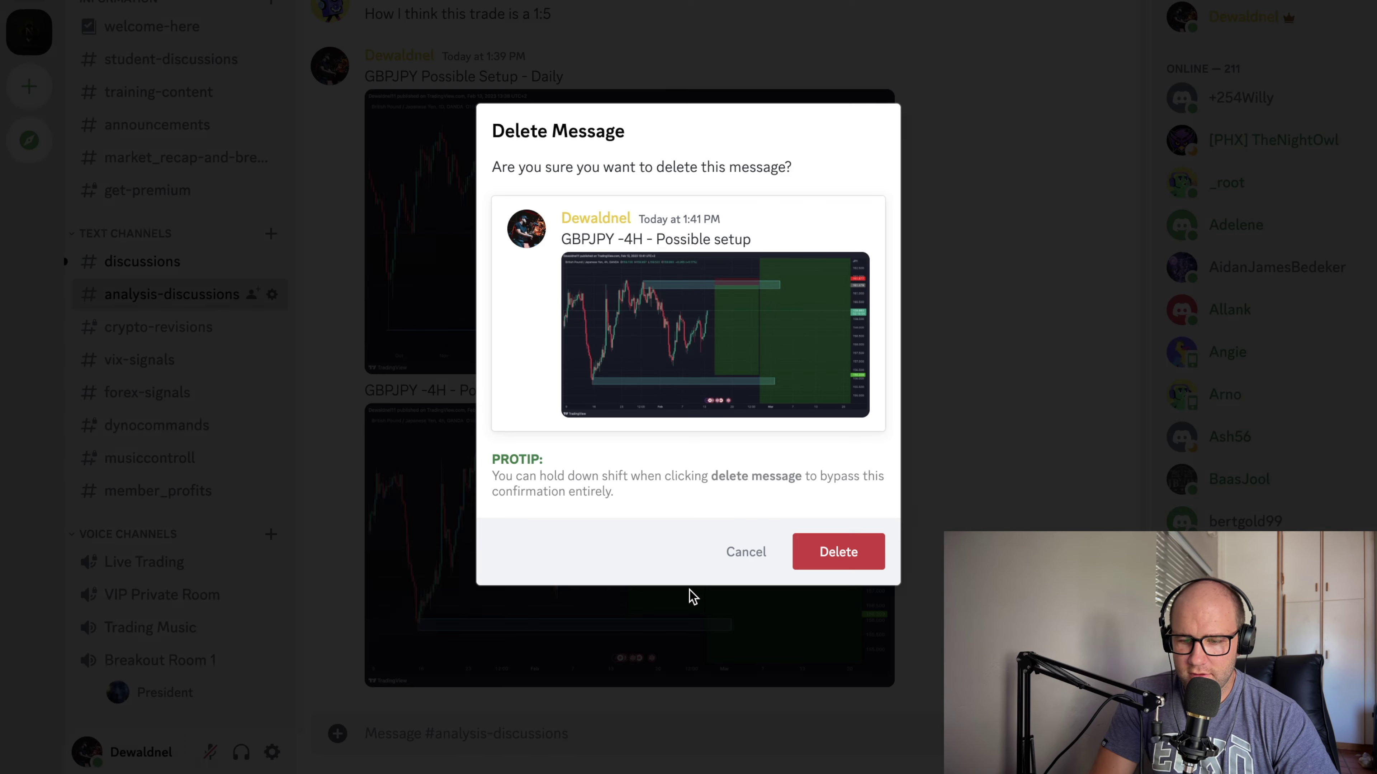
pyautogui.press('Return')
pyautogui.hotkey('ctrl', 'Left')
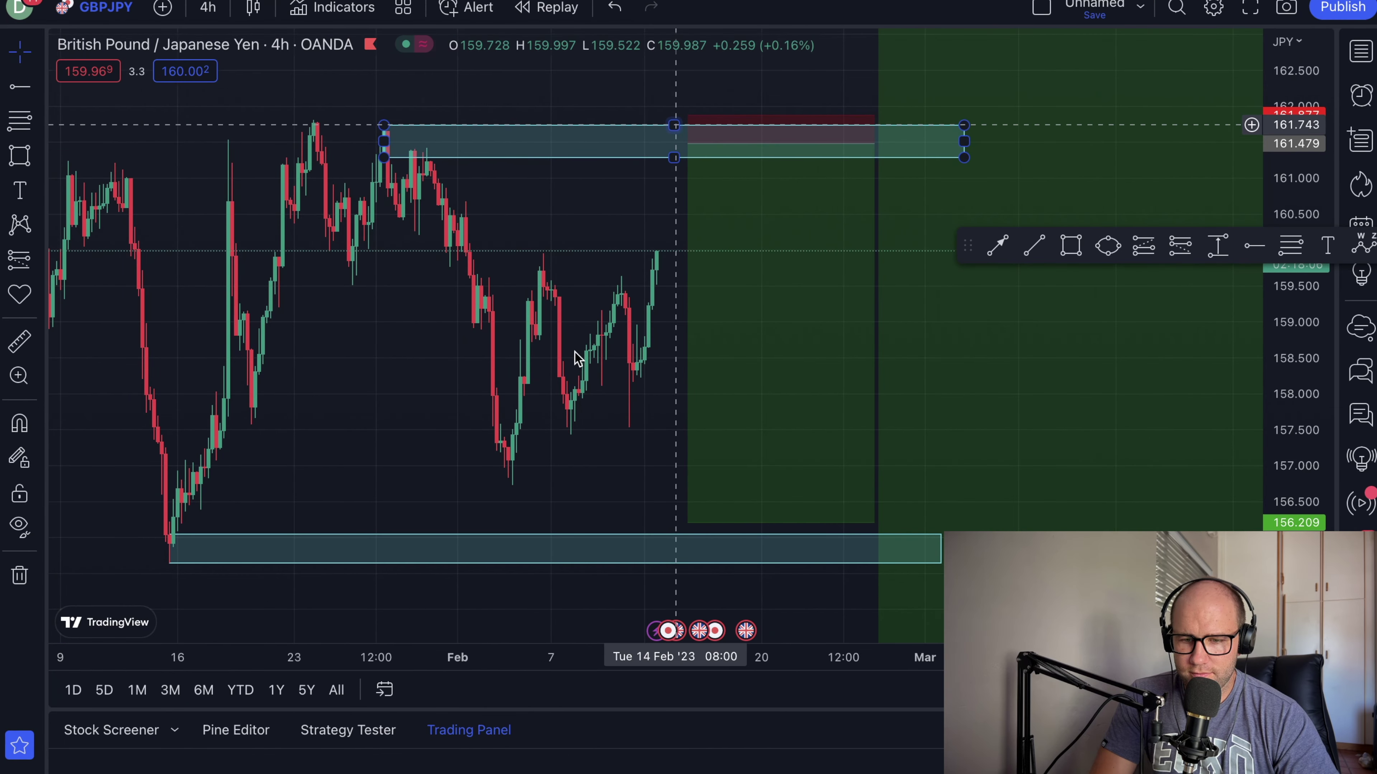
# - Replace the upper zone with one near 160.7–161 and move the short to enter 160.742, stop 161.140
pyautogui.click(571, 137)
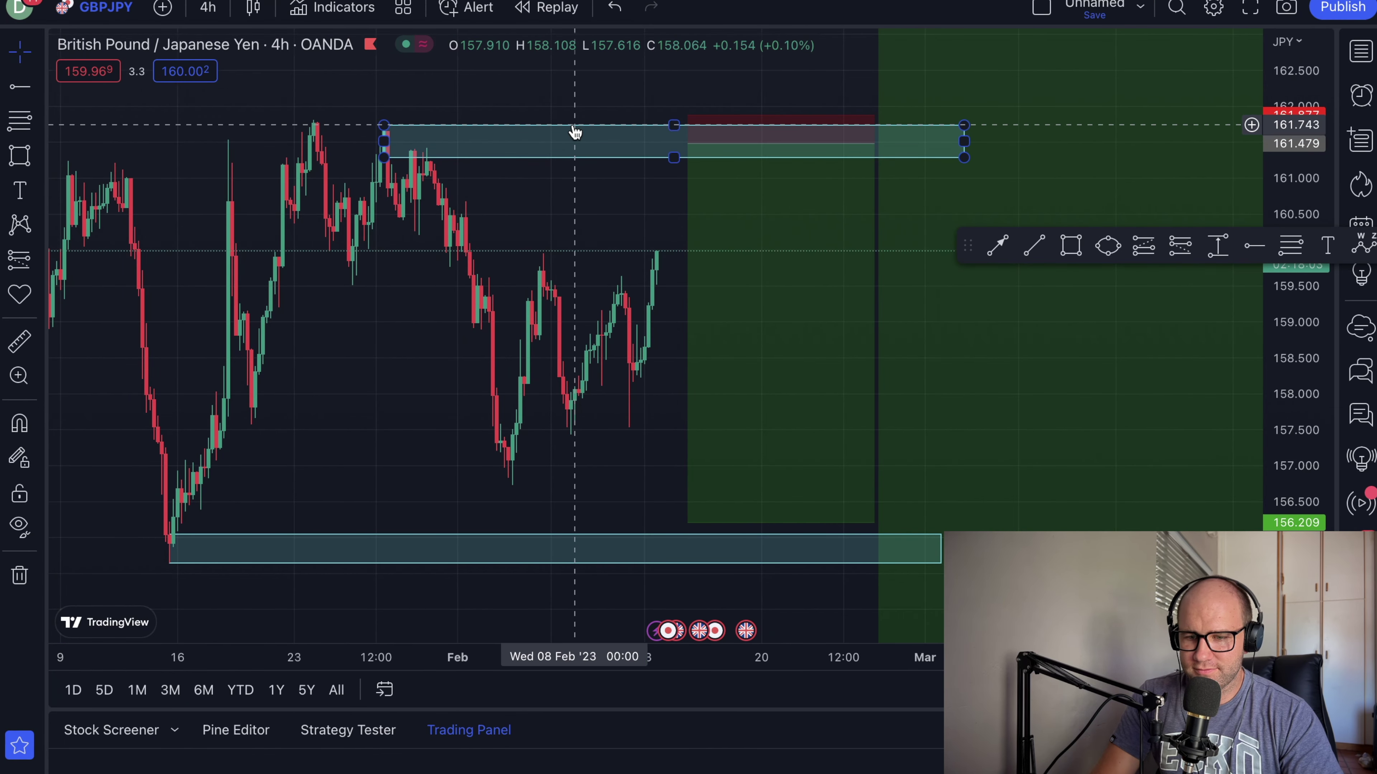
pyautogui.press('Delete')
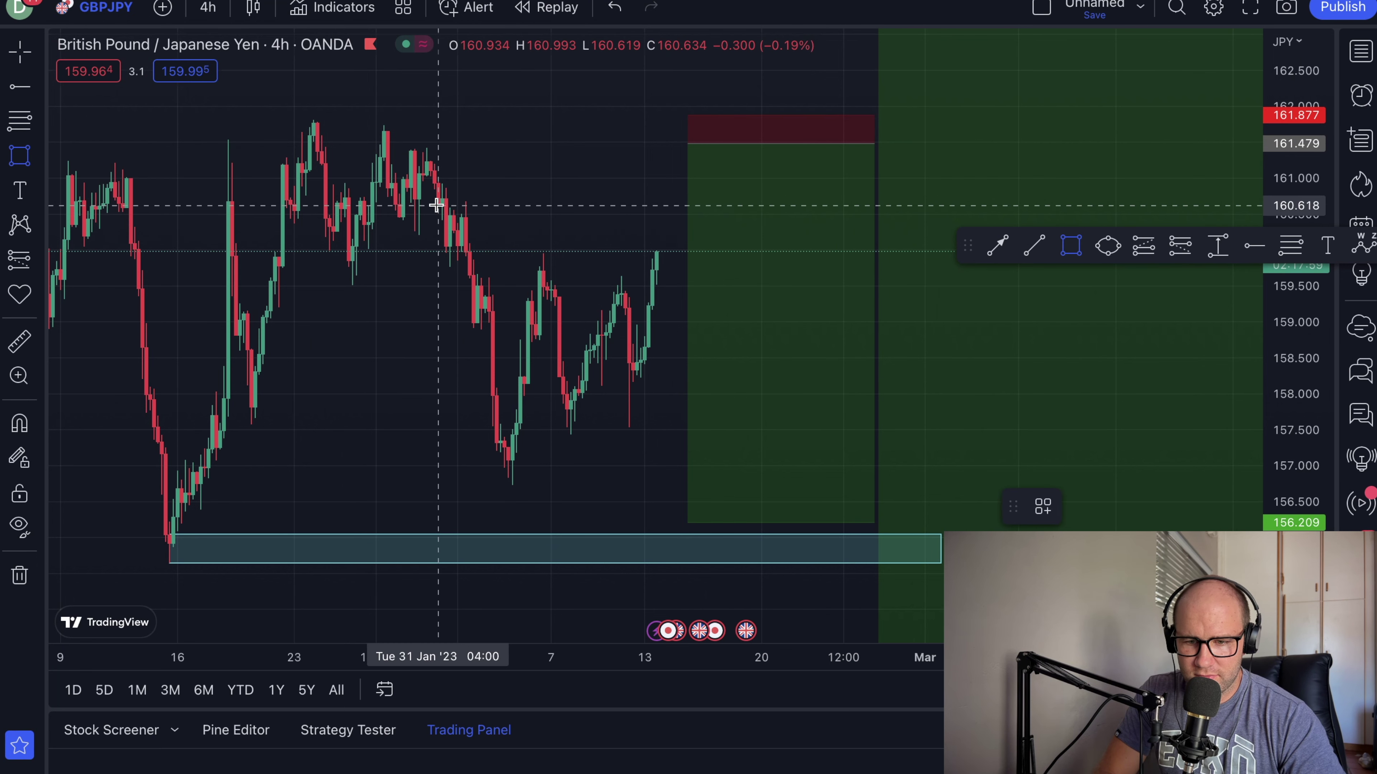
pyautogui.moveTo(442, 206); pyautogui.dragTo(964, 185)
pyautogui.moveTo(745, 171); pyautogui.dragTo(754, 221)
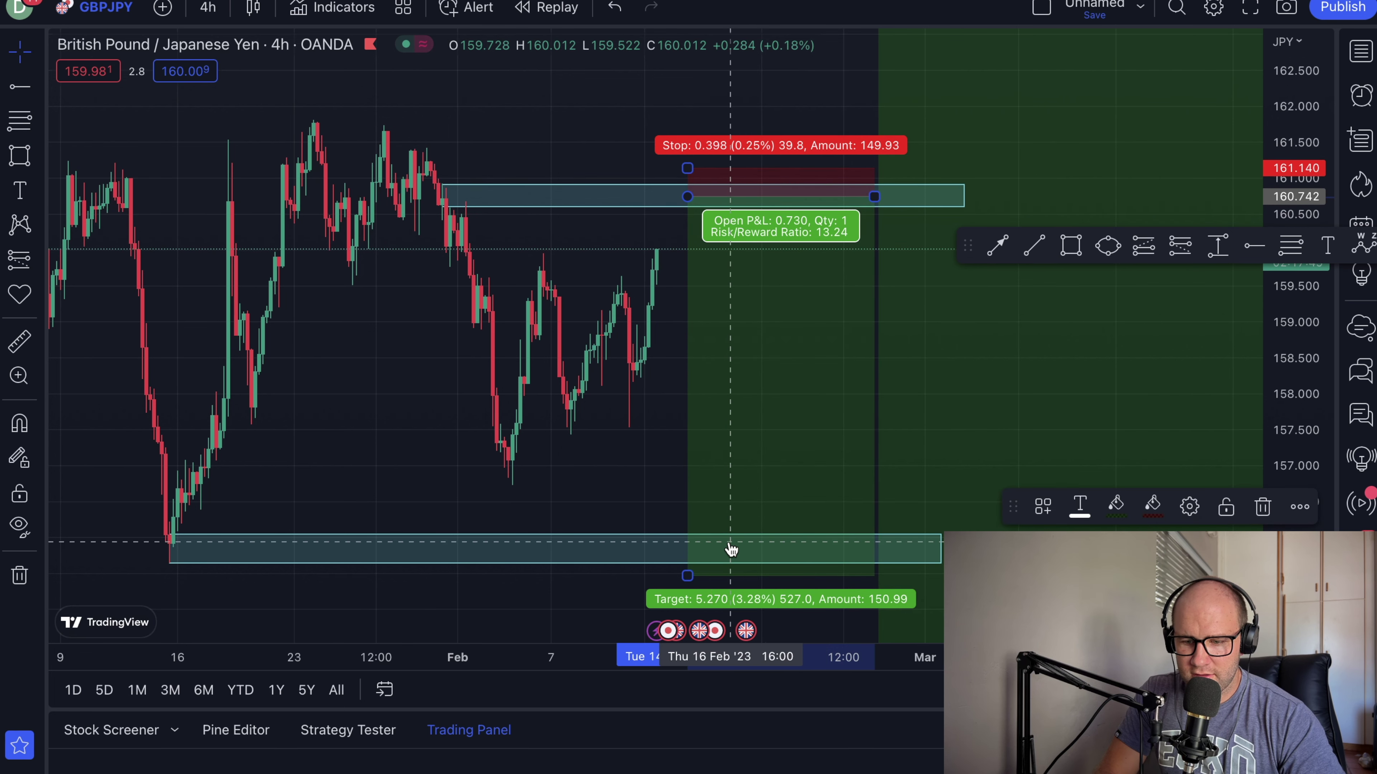
pyautogui.moveTo(685, 564); pyautogui.dragTo(683, 524)
pyautogui.click(578, 511)
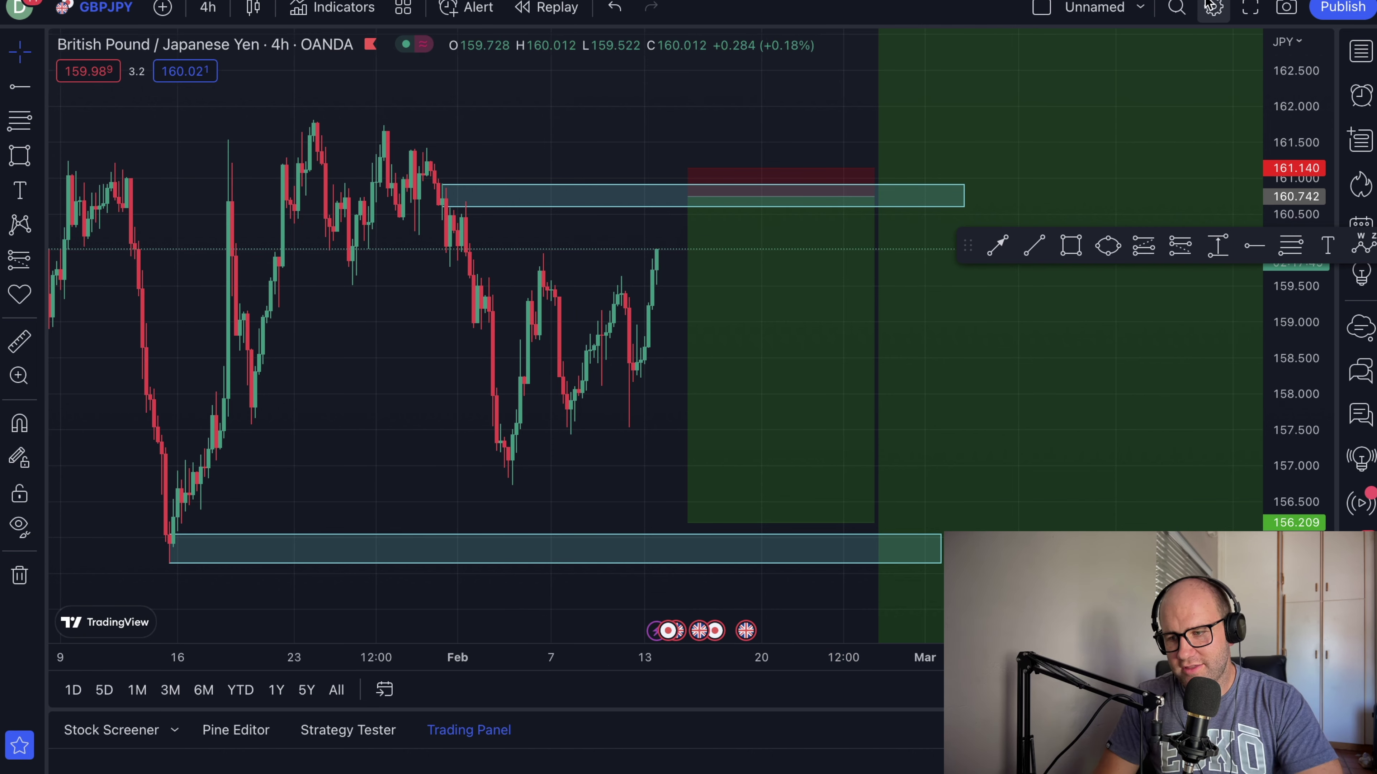
# - Save a fresh PNG snapshot of the revised GBPJPY 4-hour chart
pyautogui.click(1283, 7)
pyautogui.click(1251, 43)
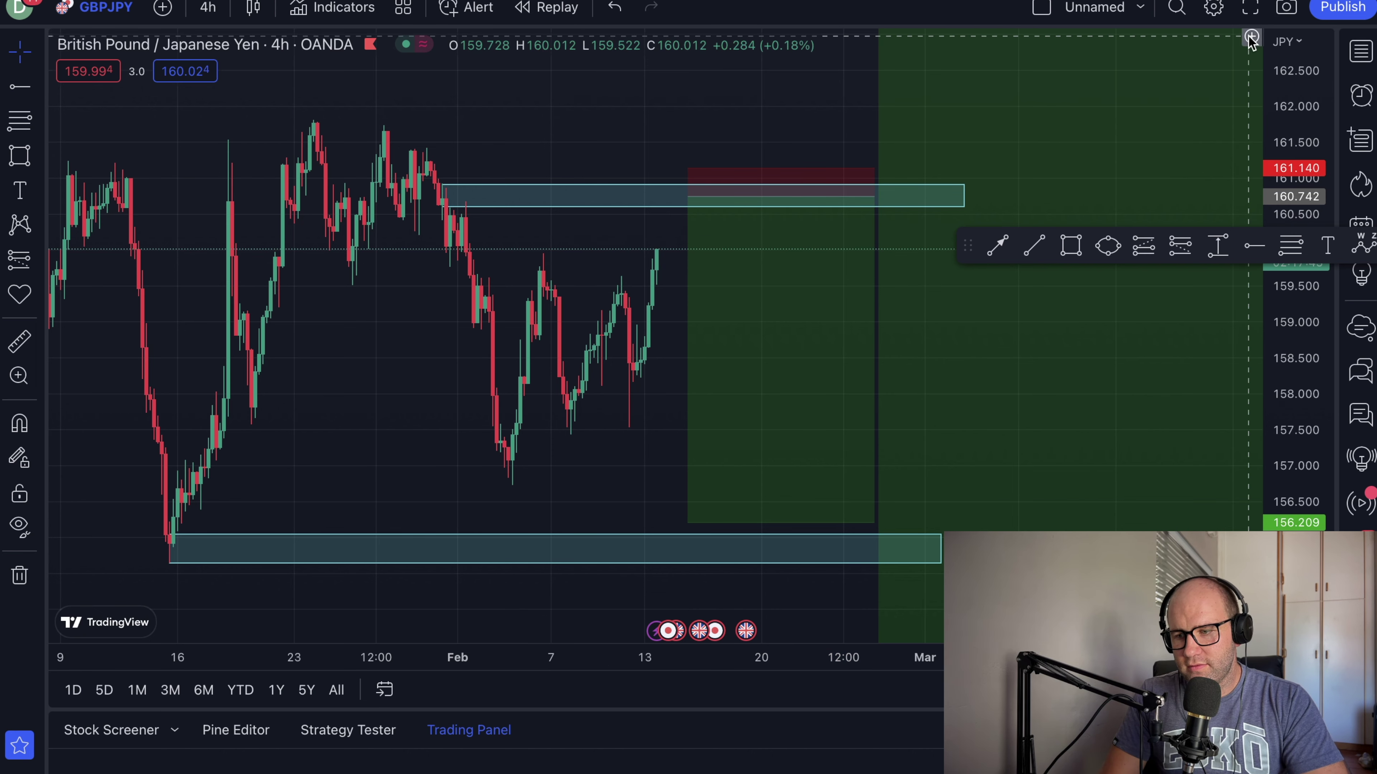
pyautogui.press('Return')
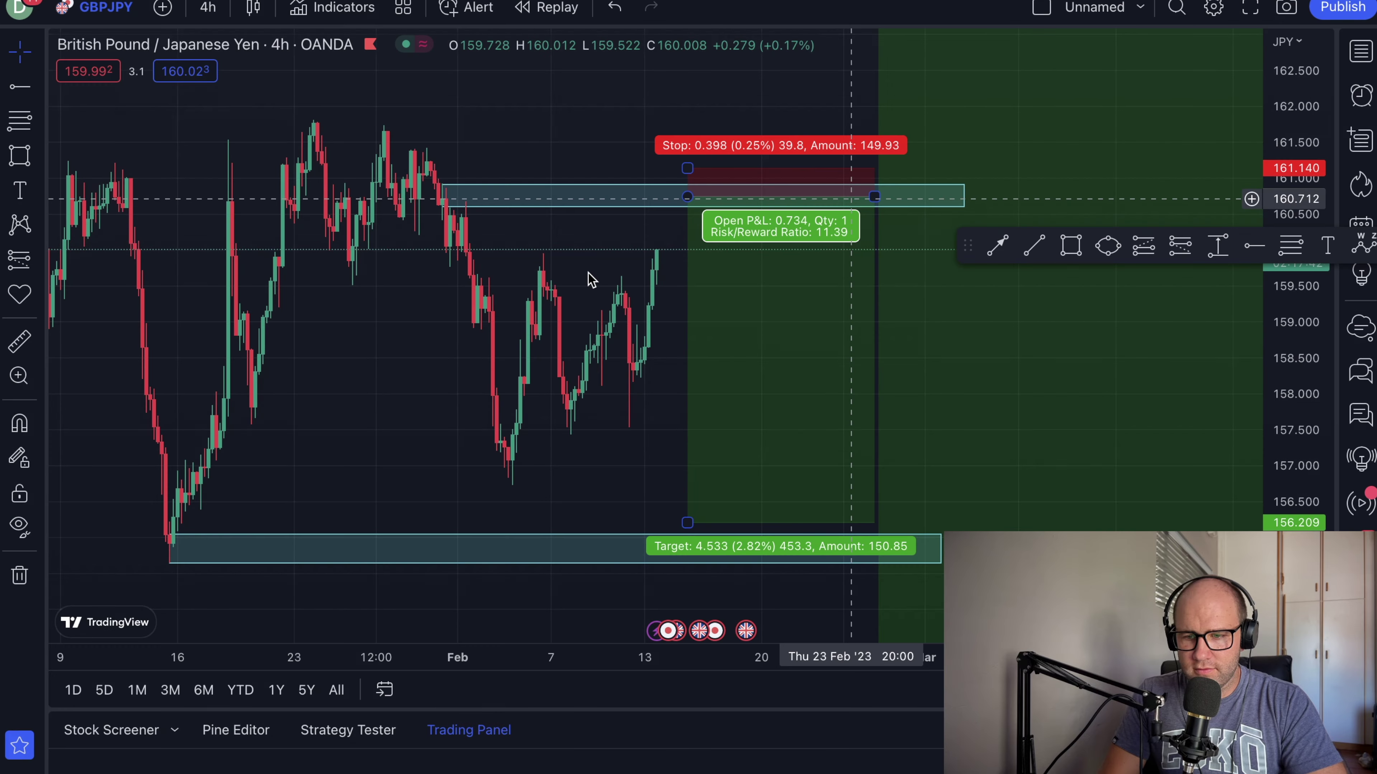
# - Post GBPJPY_2023-02-13_13-42-17.png to analysis-discussions captioned 'GBPJPY - 4H possible setup - Intraday'
pyautogui.press('super+Tab')
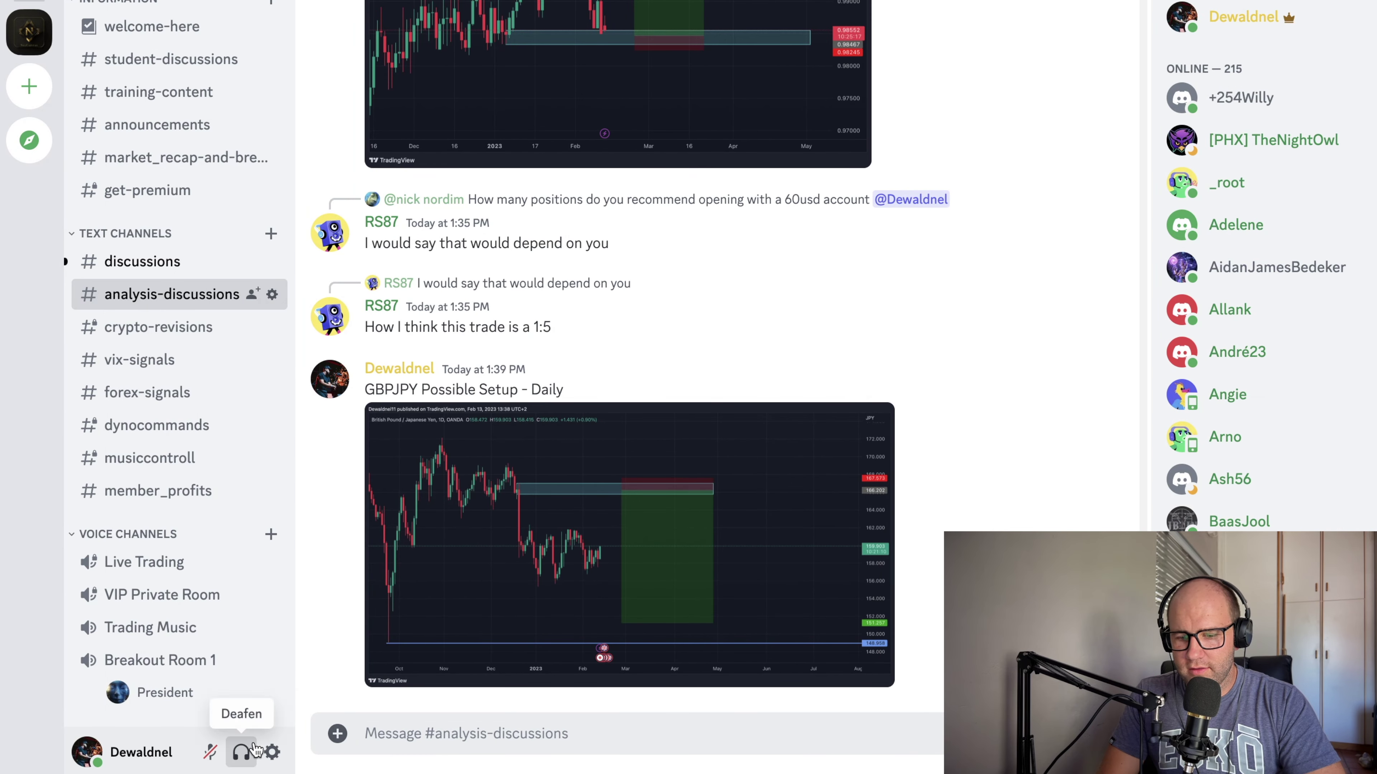
pyautogui.click(337, 734)
pyautogui.click(368, 589)
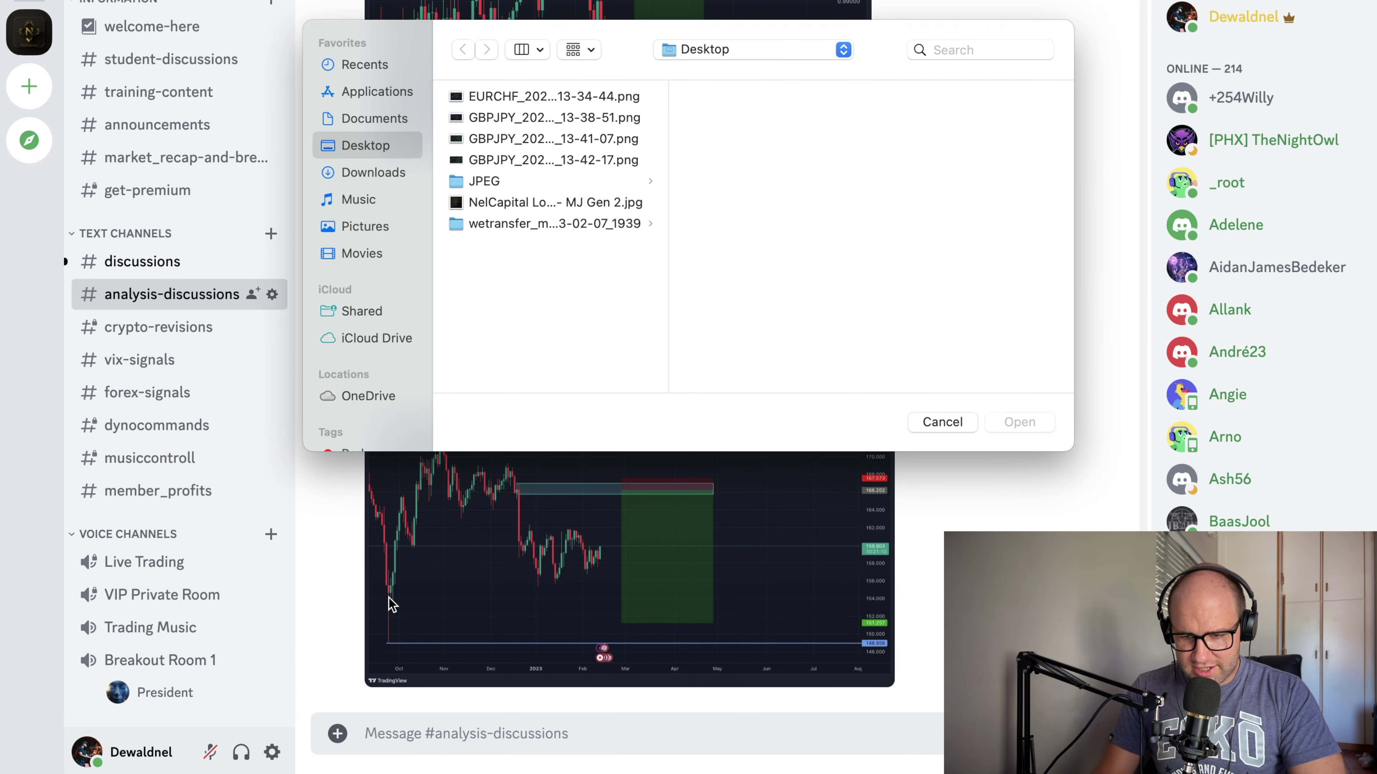
pyautogui.click(596, 163)
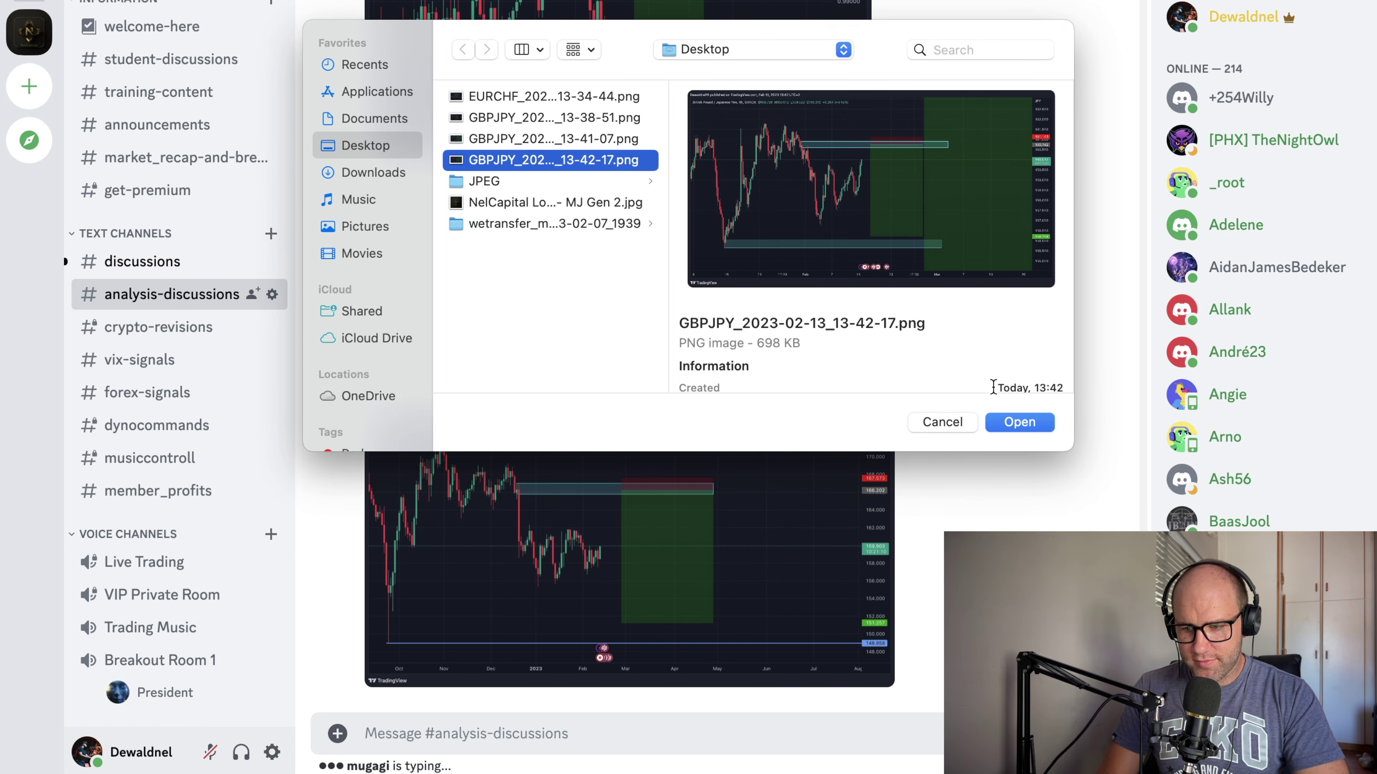
pyautogui.click(1019, 423)
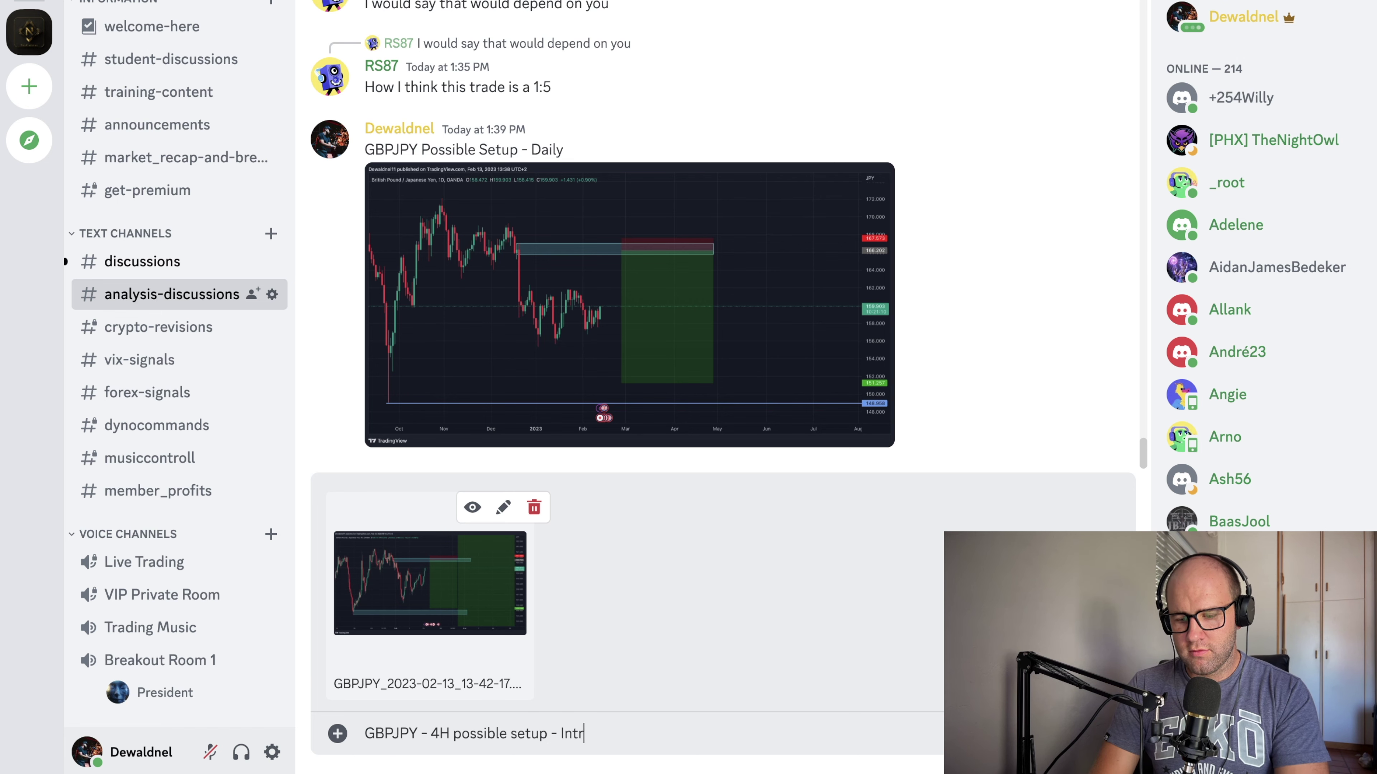
pyautogui.press('Return')
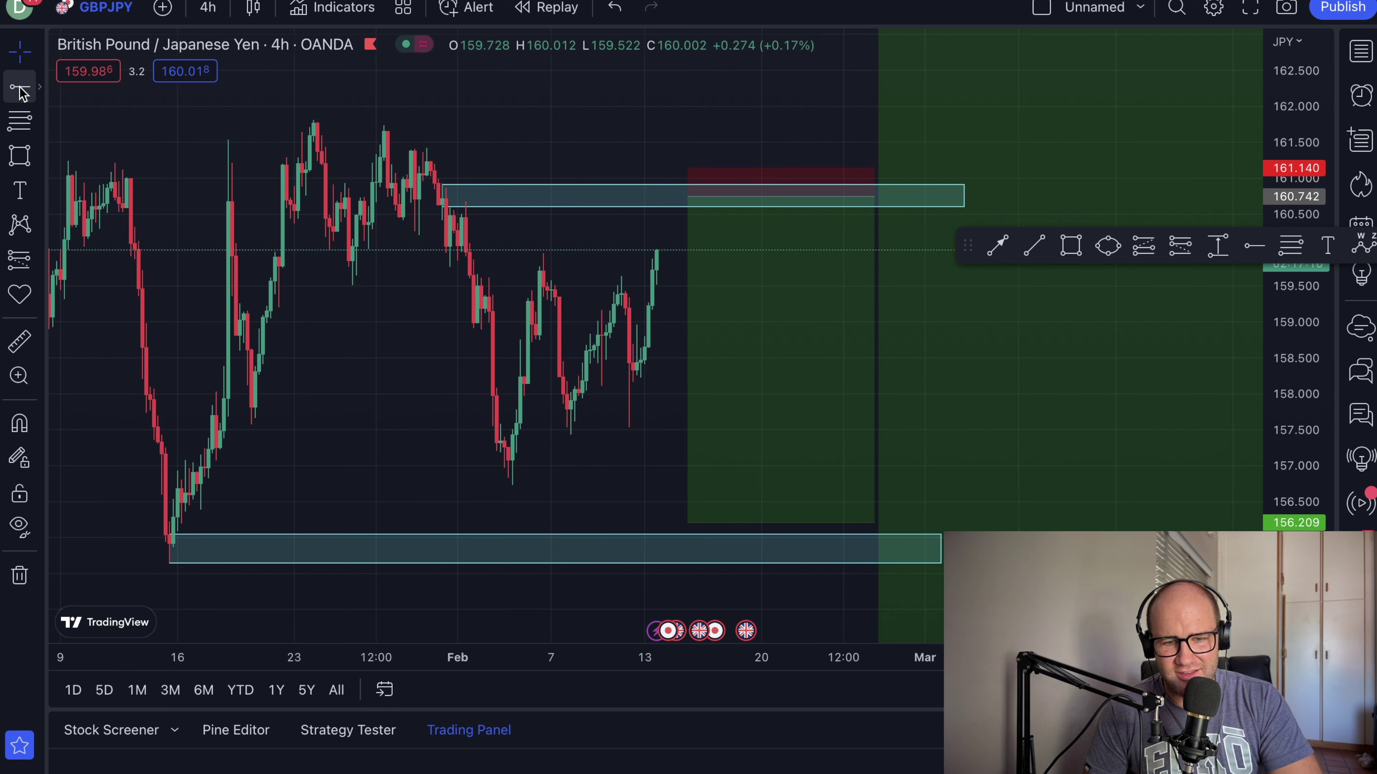
# - Draw a yellow trend line across the lows near 157.27, then select and delete it
pyautogui.click(39, 86)
pyautogui.click(98, 89)
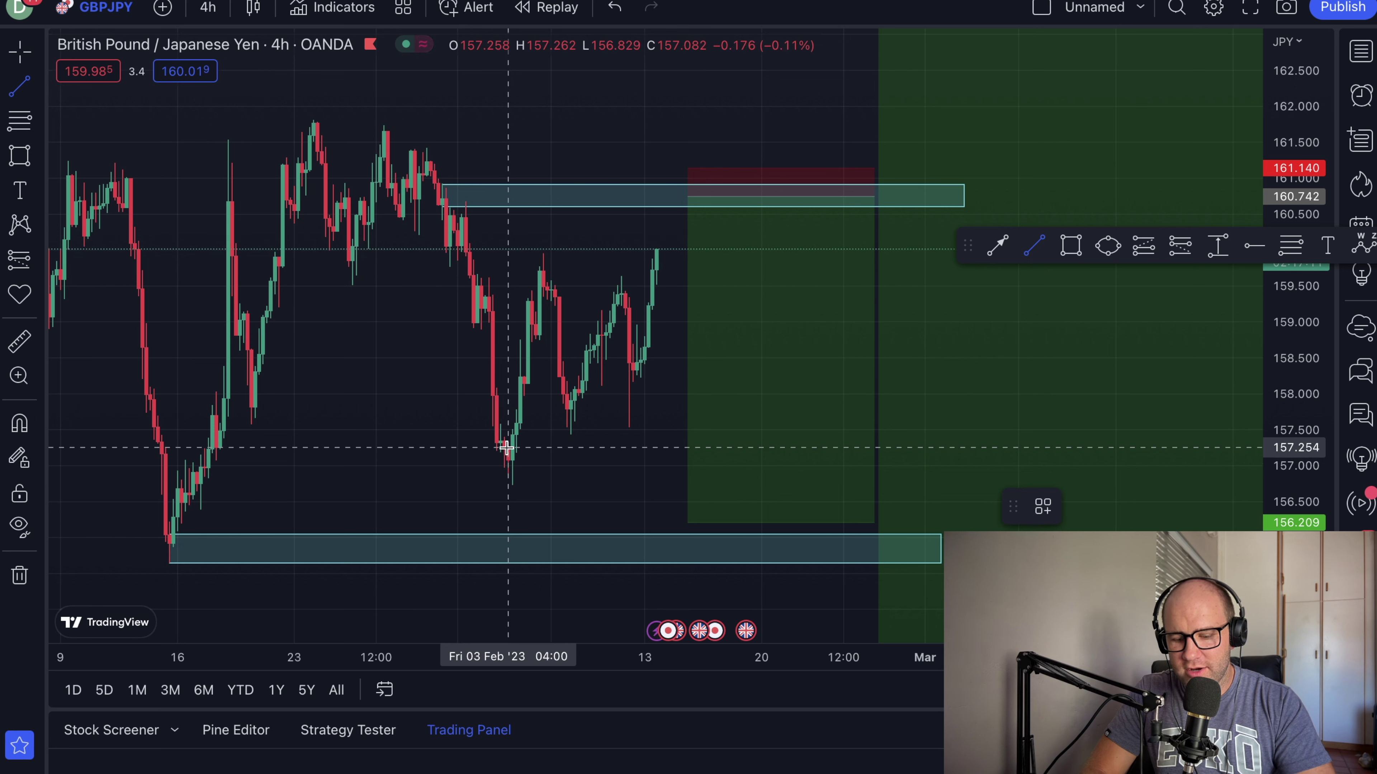
pyautogui.press('ctrl+super+space')
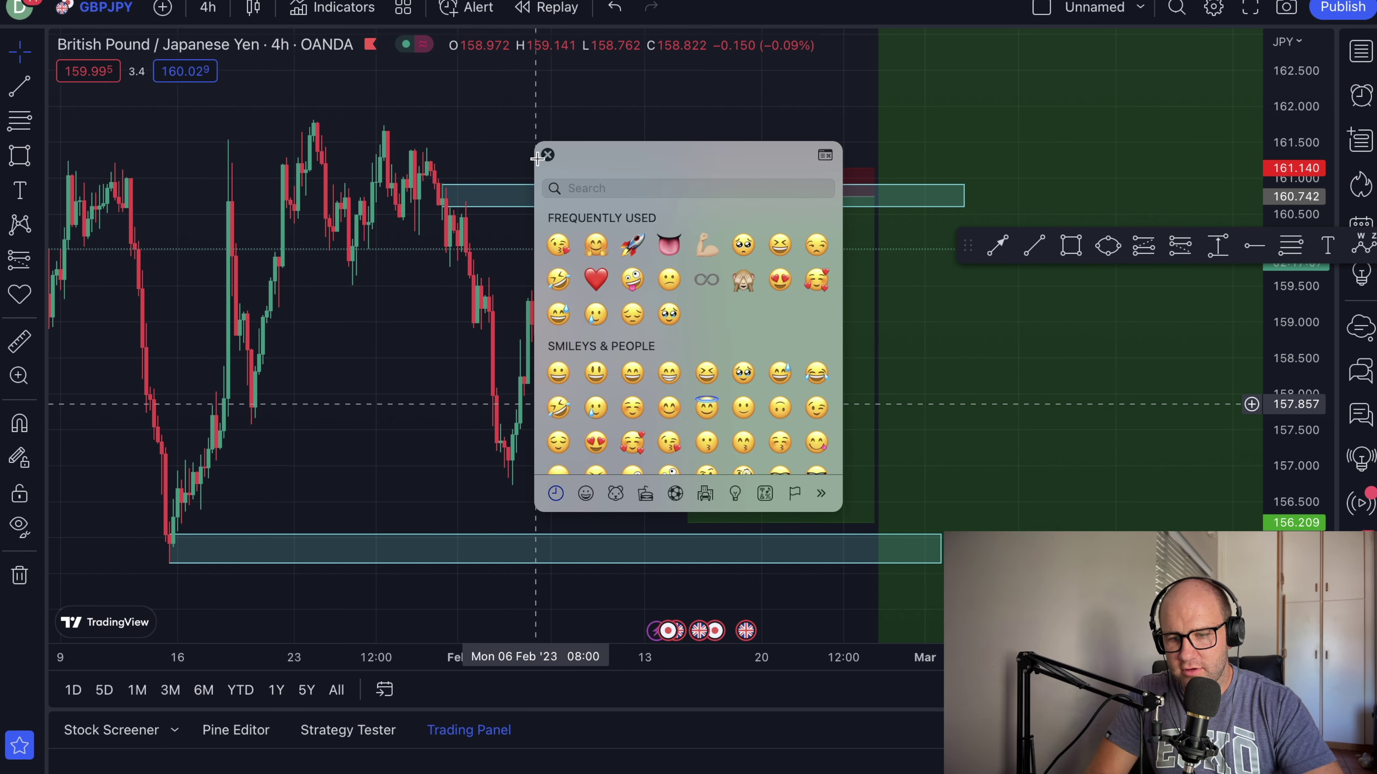
pyautogui.click(547, 155)
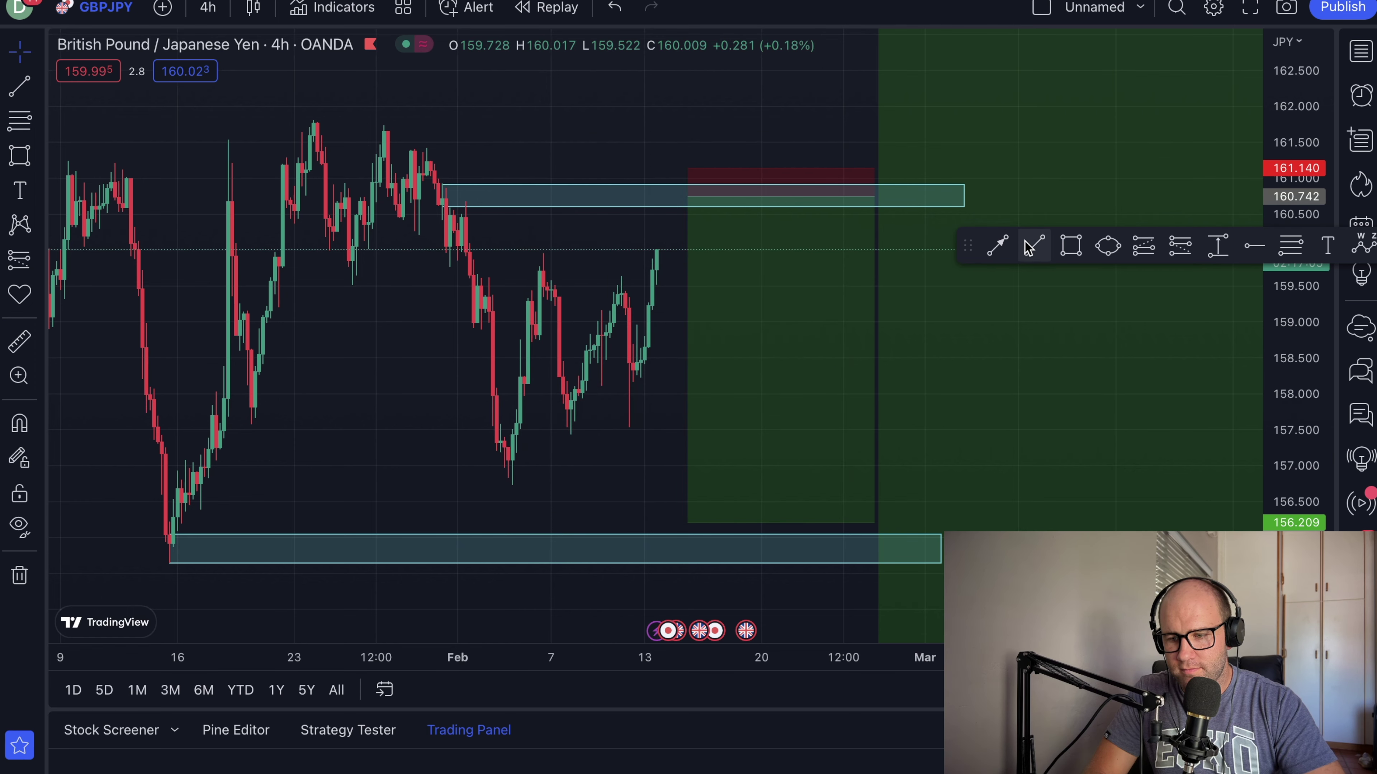
pyautogui.click(1033, 246)
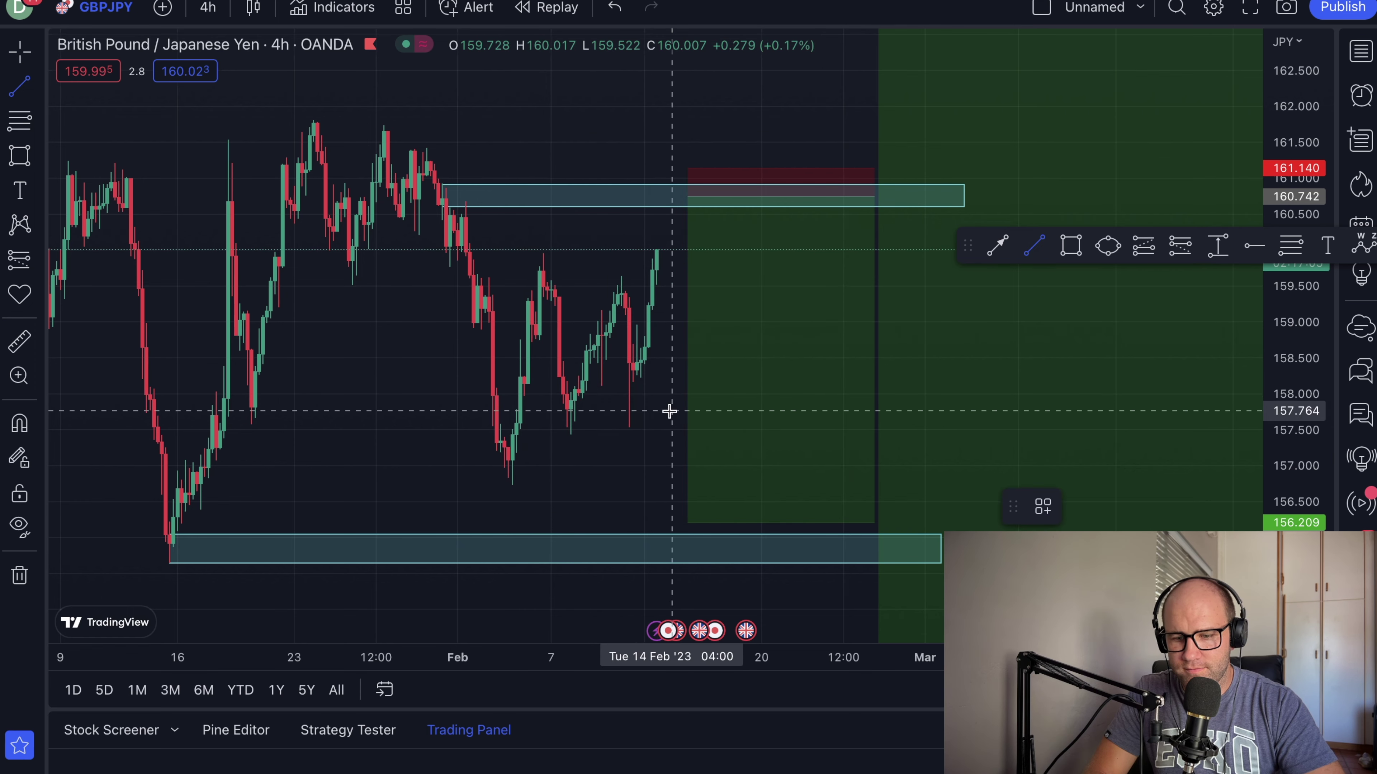
pyautogui.click(508, 446)
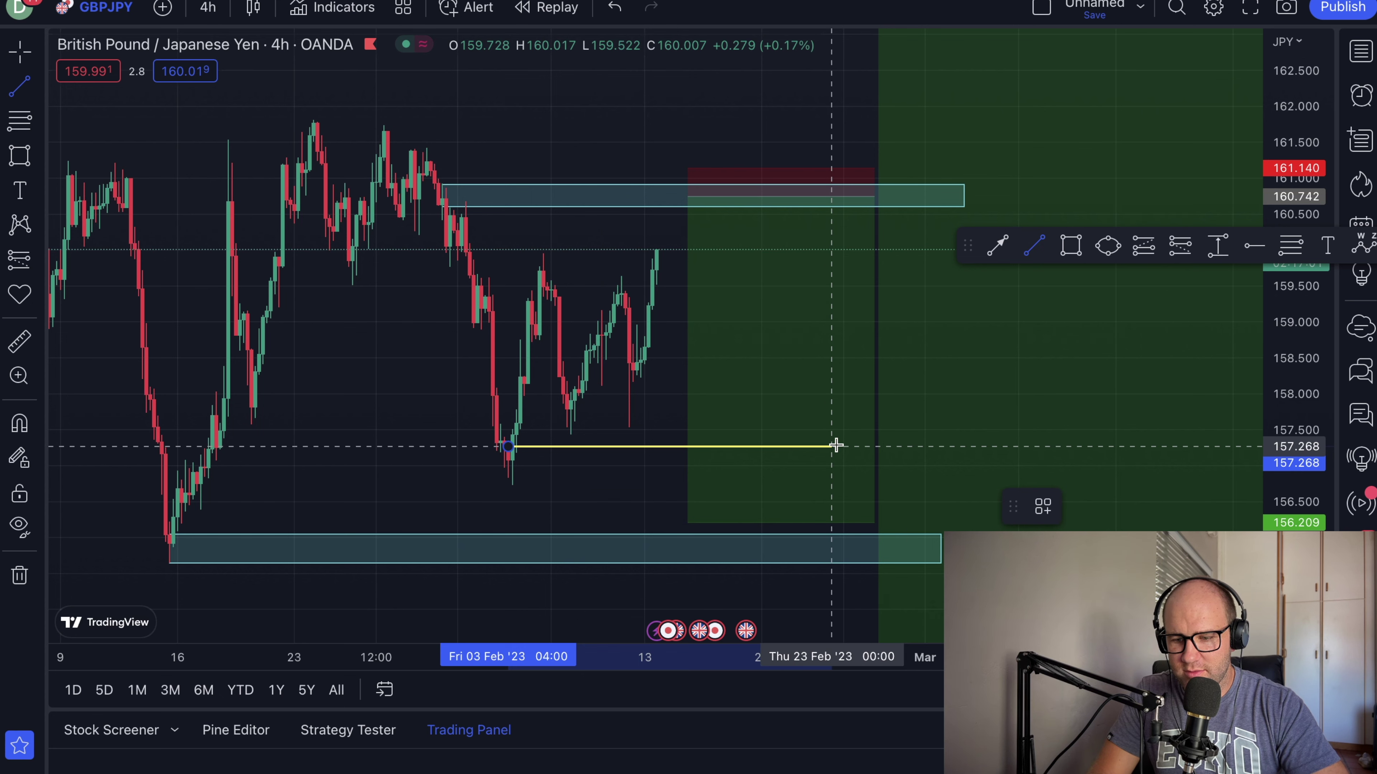
pyautogui.click(866, 446)
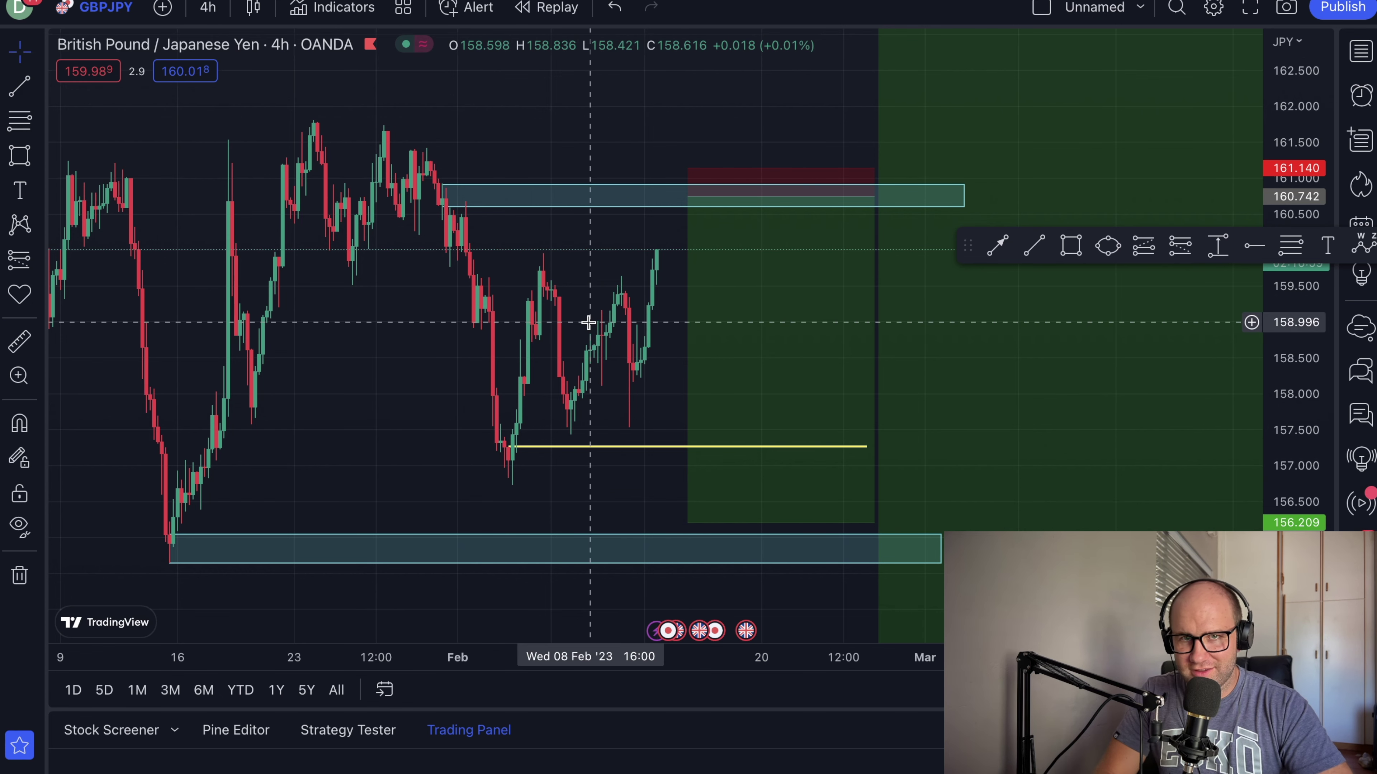
pyautogui.click(578, 448)
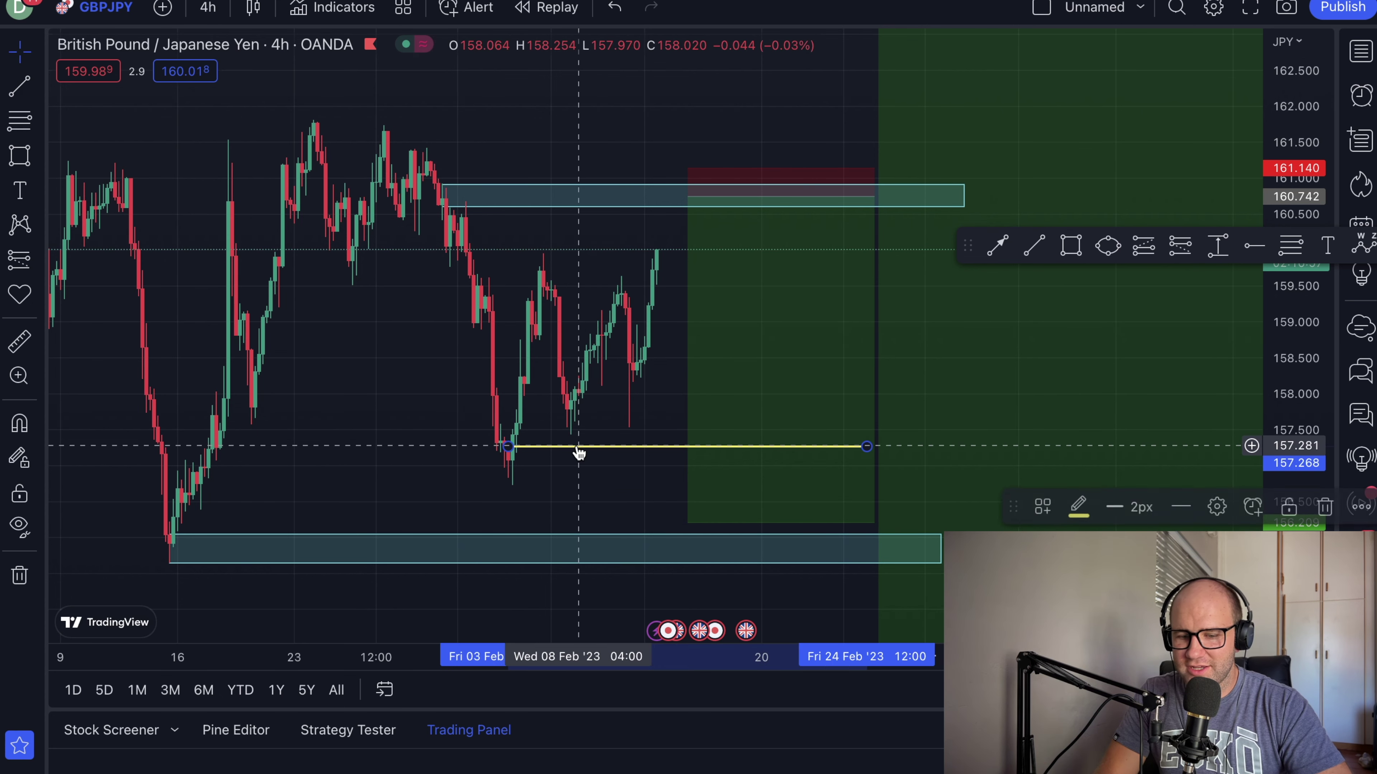
pyautogui.press('Delete')
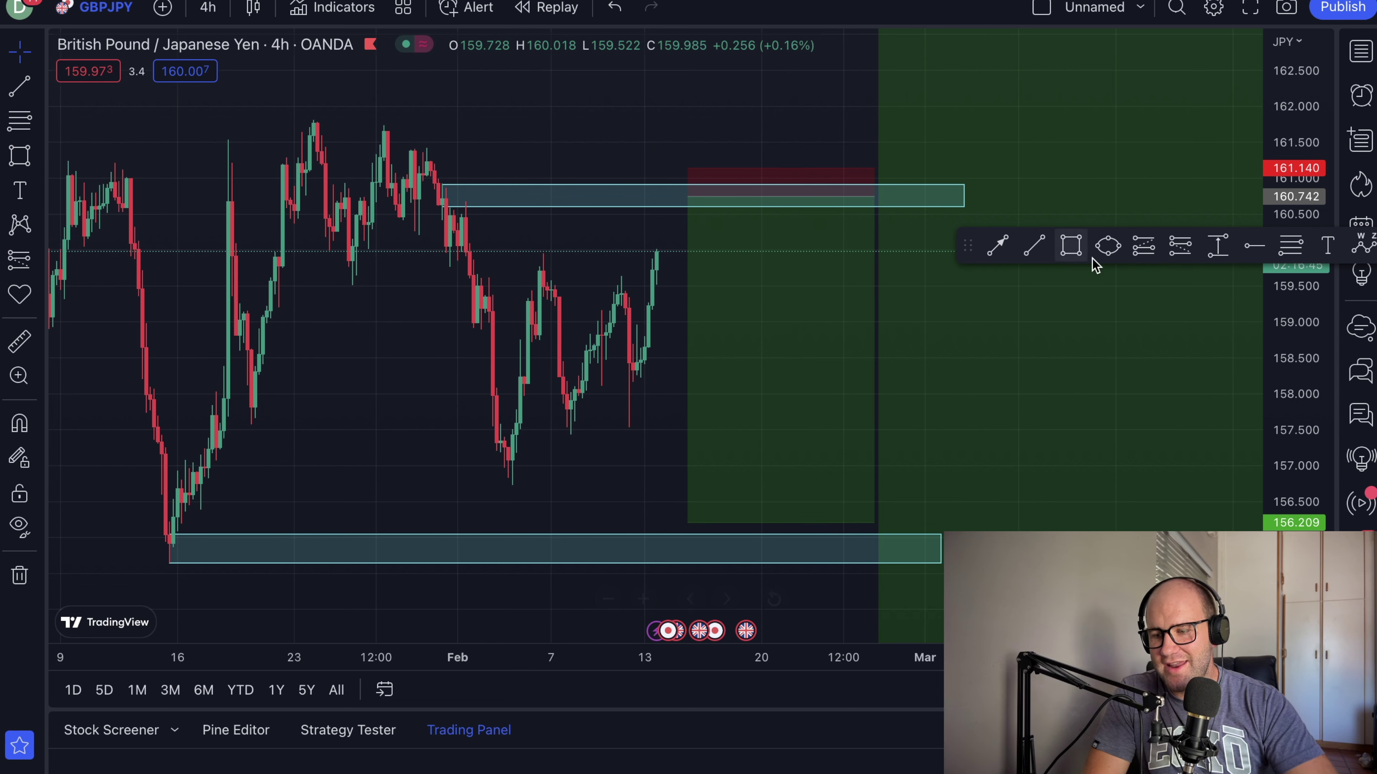
# - Switch the chart to US30 from the watchlist
pyautogui.click(1359, 52)
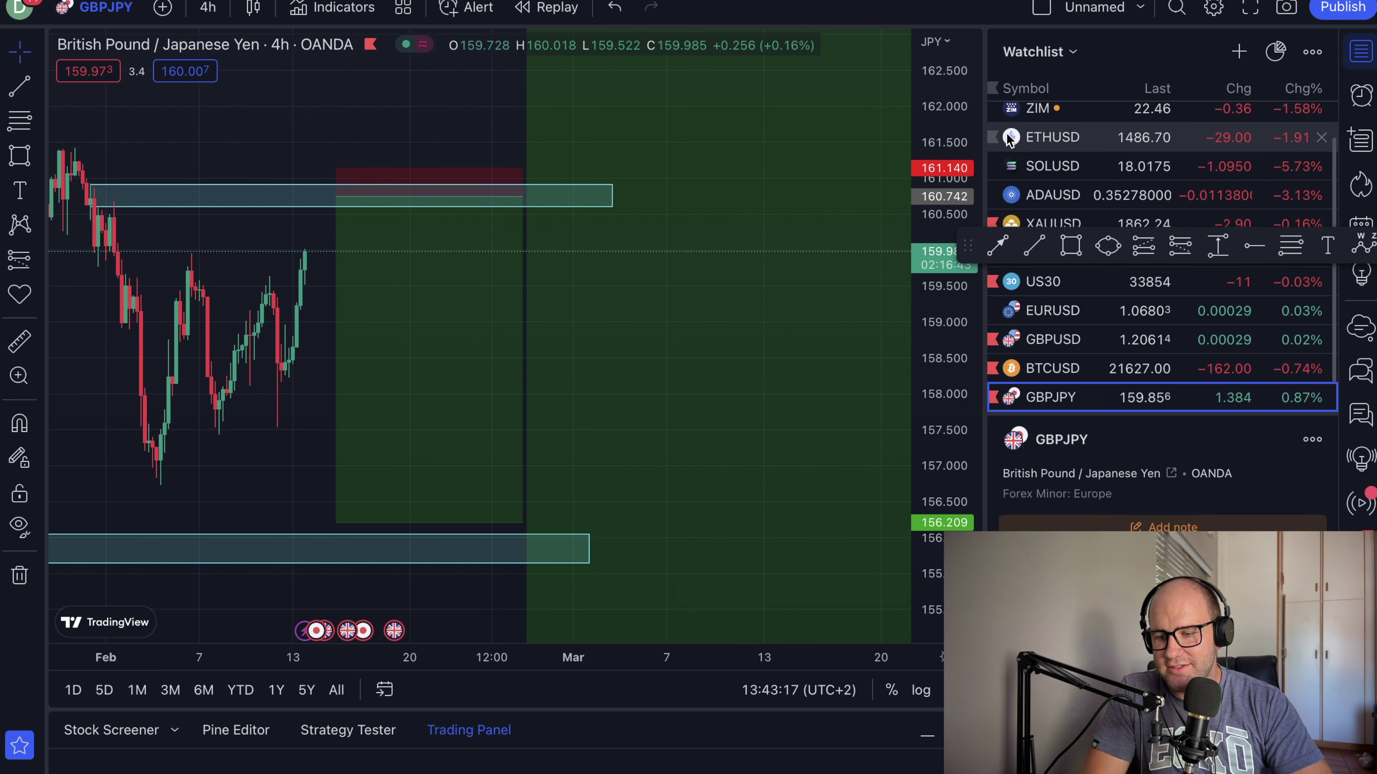
pyautogui.click(1034, 281)
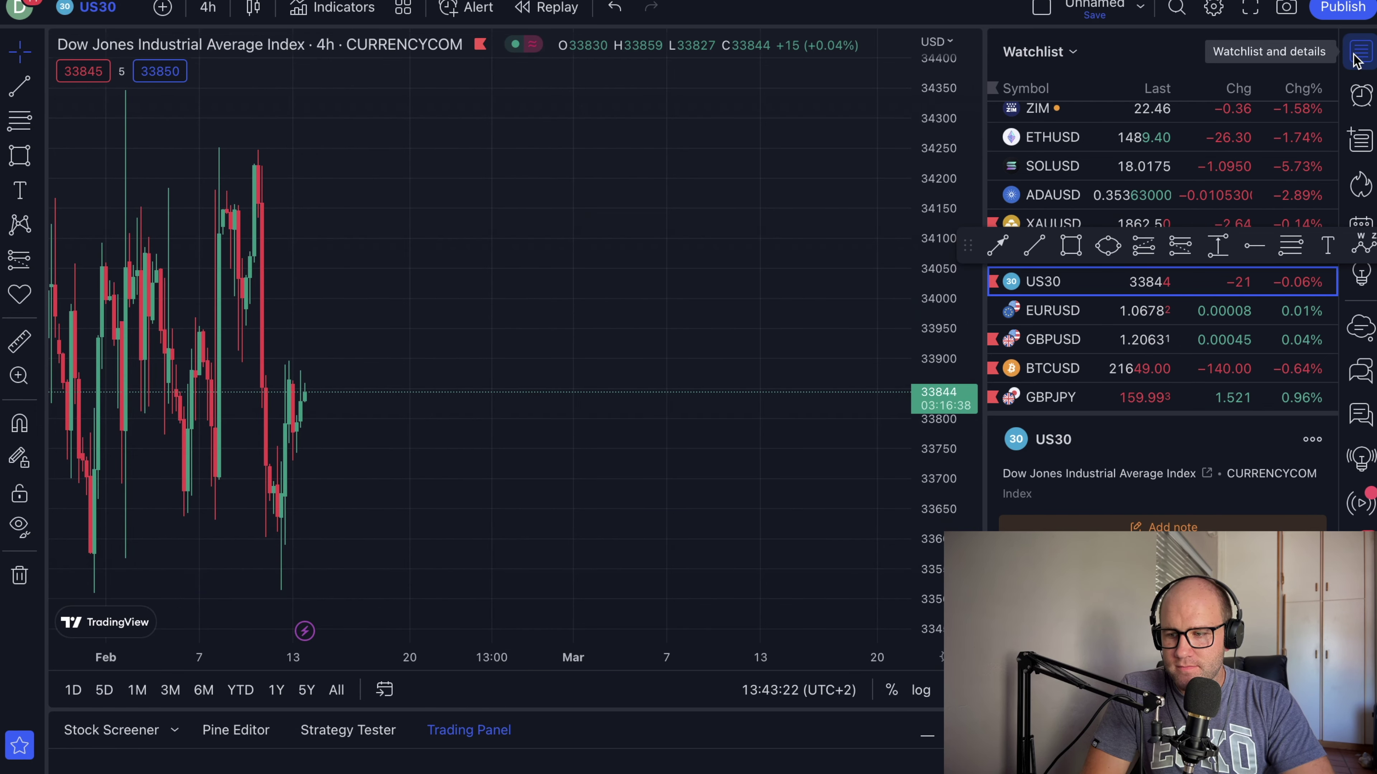
pyautogui.click(1360, 52)
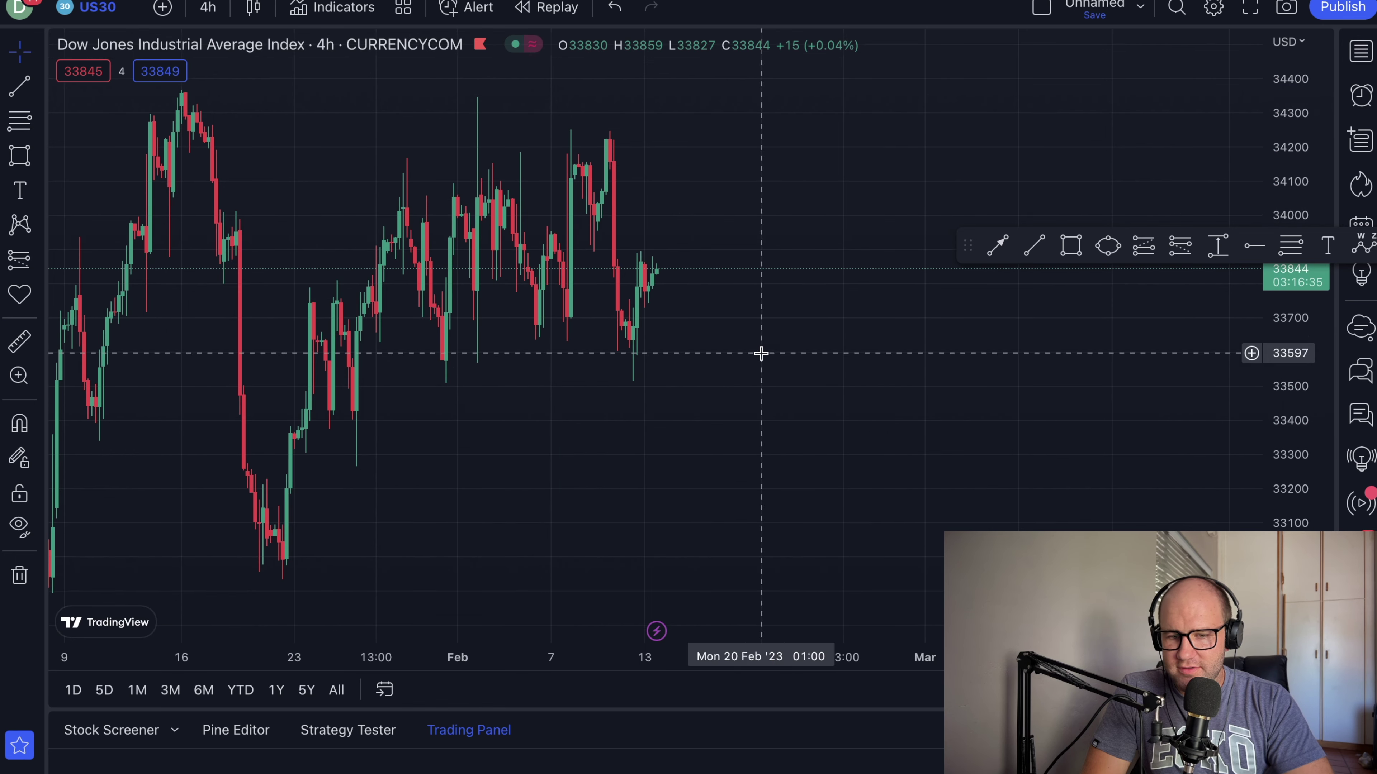
# - Set the interval to 1 week and remove the two old purple zone drawings
pyautogui.click(212, 10)
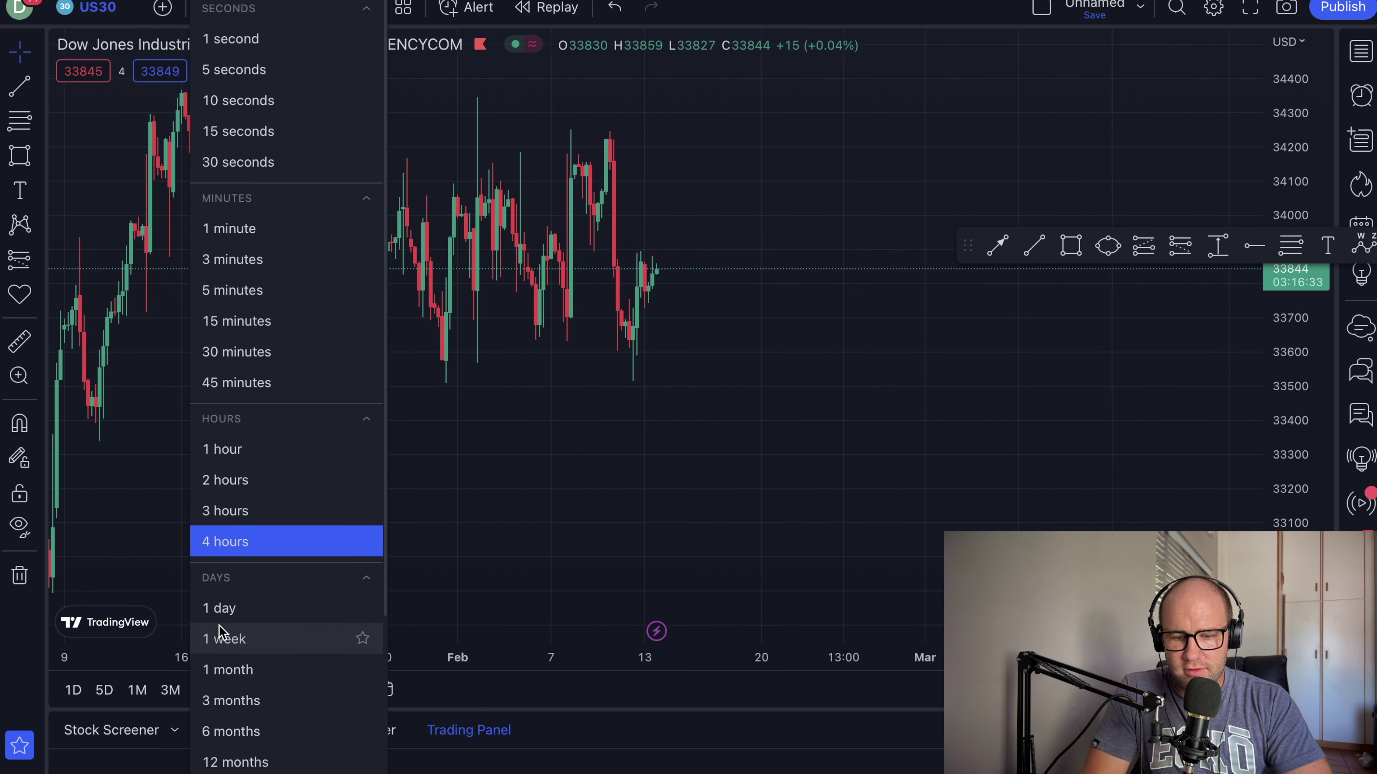
pyautogui.click(223, 635)
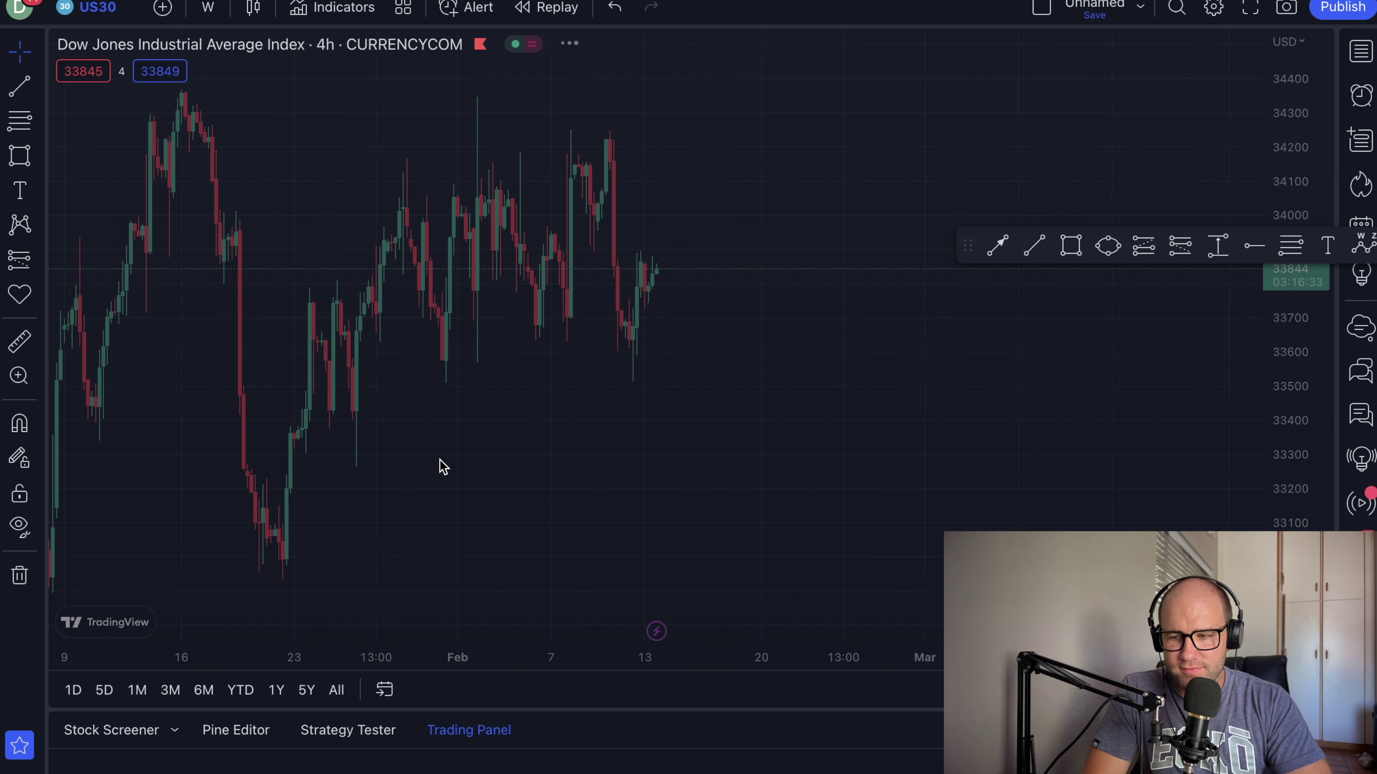
pyautogui.hscroll(-10, 444, 467)
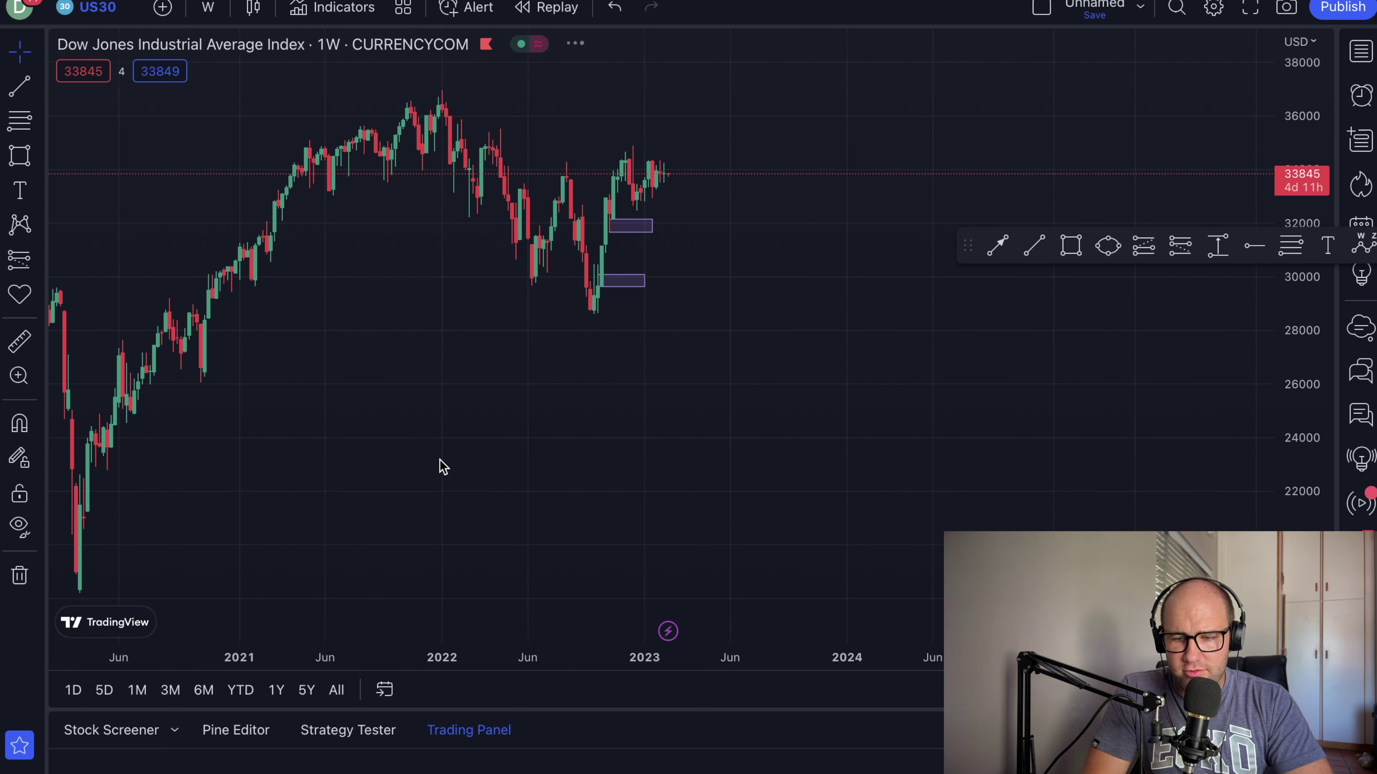
pyautogui.hscroll(10, 444, 467)
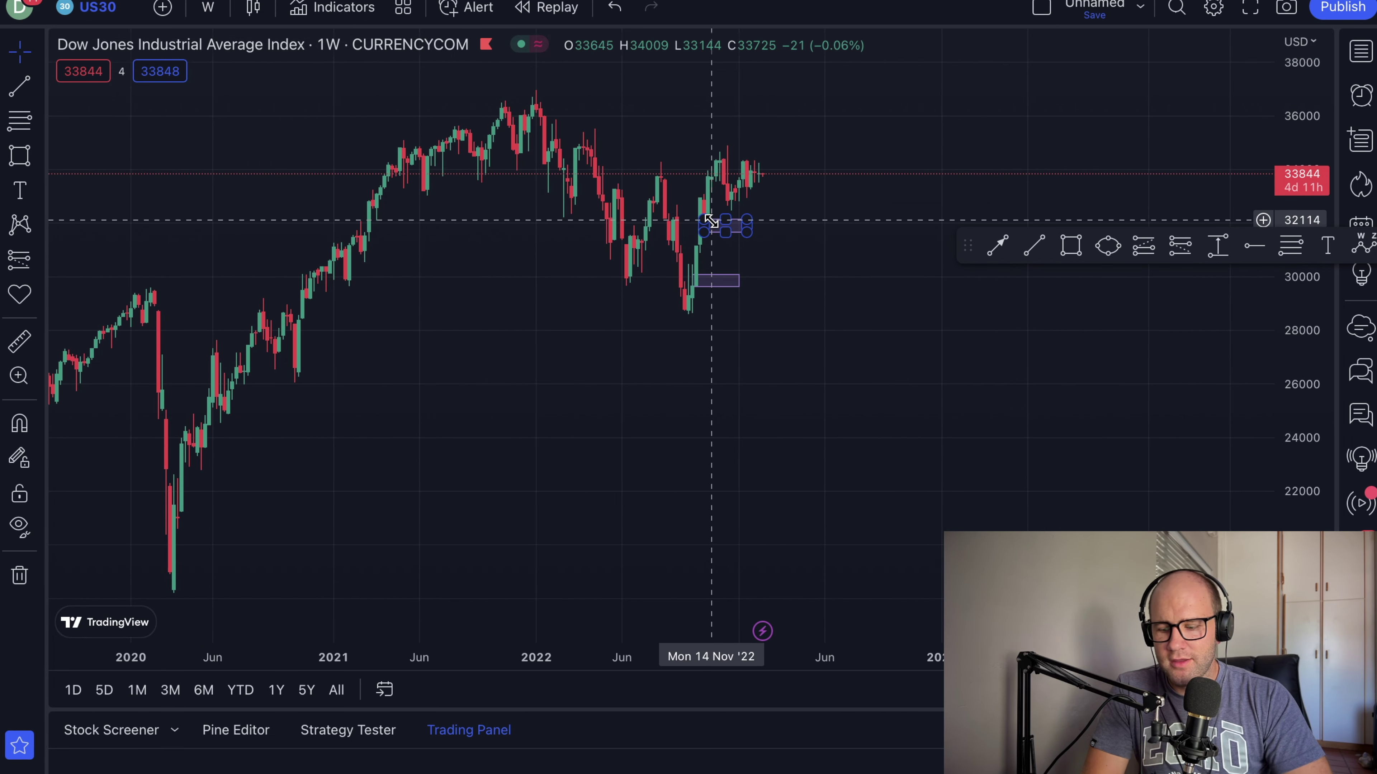
pyautogui.rightClick(775, 385)
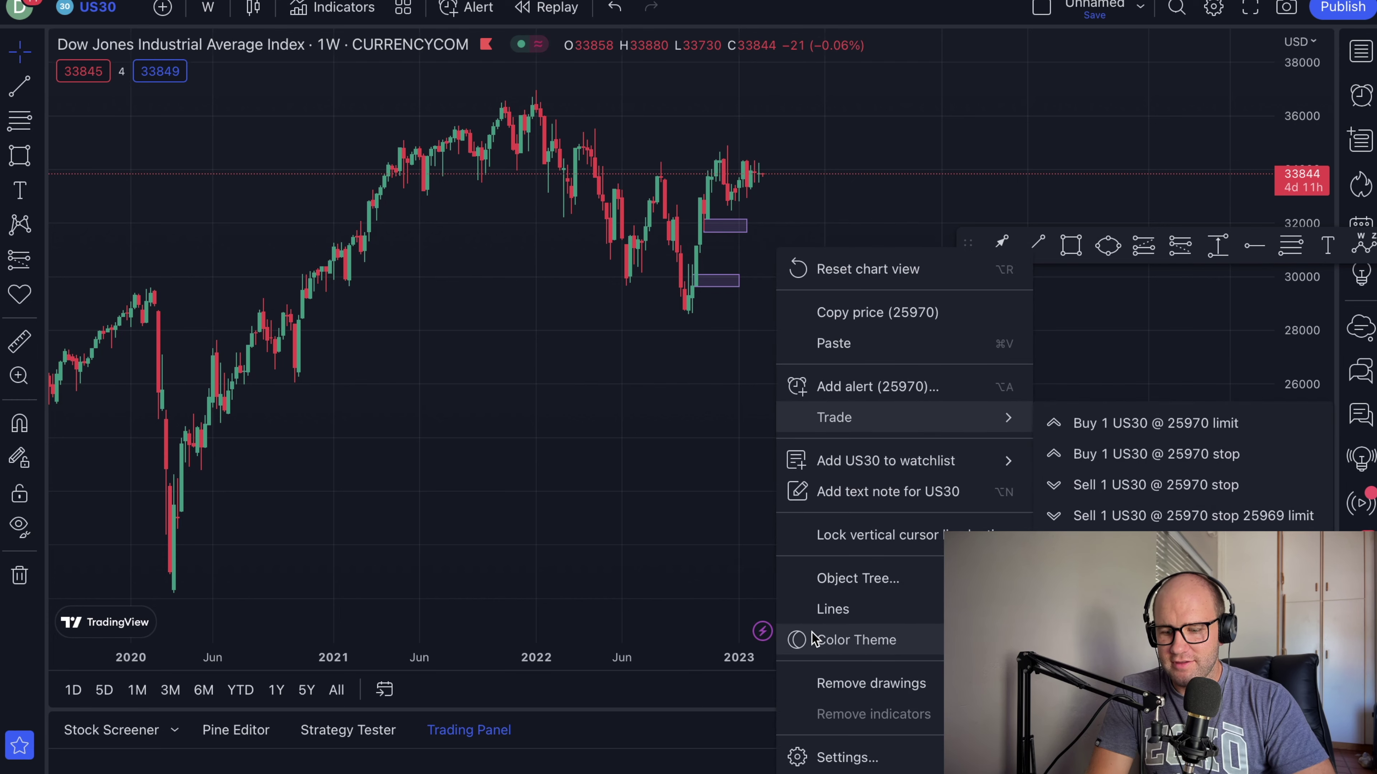
pyautogui.click(825, 682)
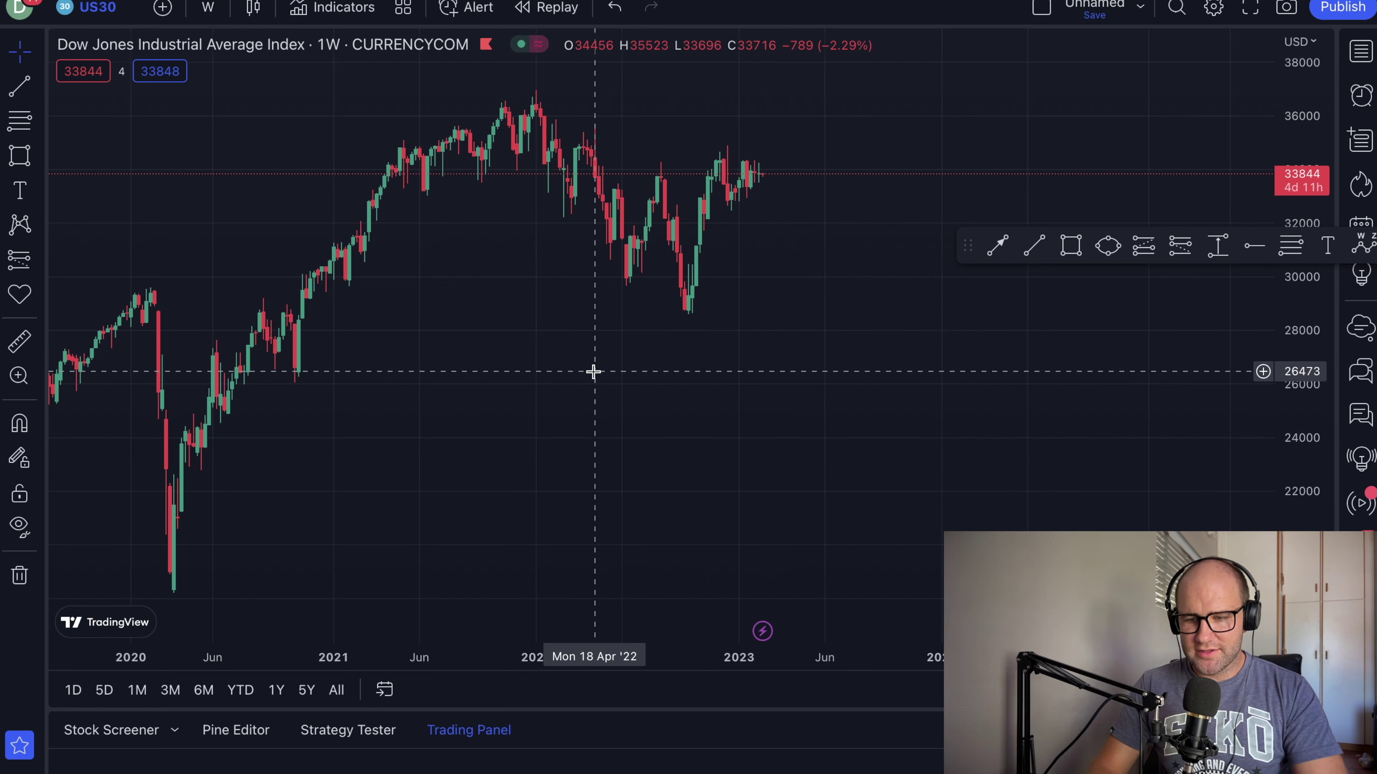
# - Place horizontal rays at the October 2022 low and the December 2022 high near 34917
pyautogui.hscroll(10, 593, 374)
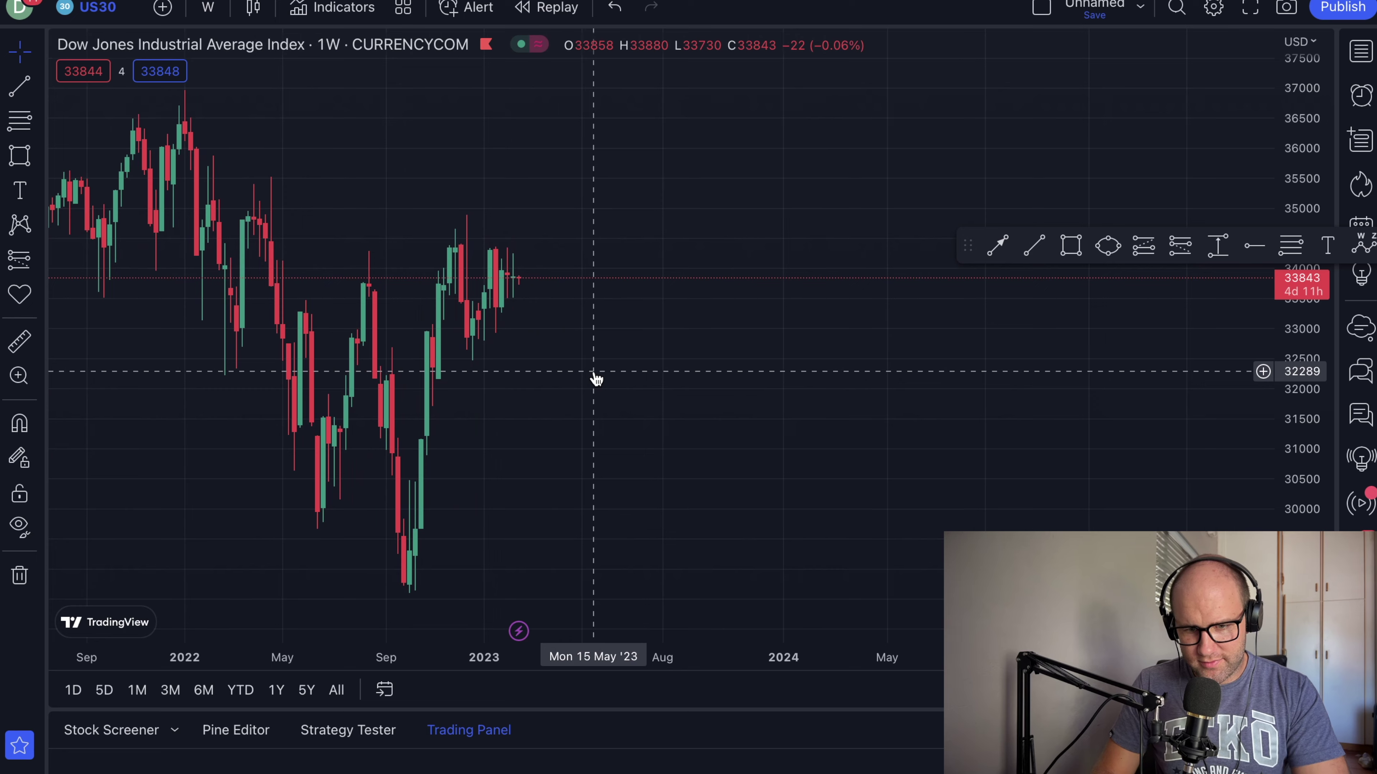
pyautogui.hscroll(-5, 593, 376)
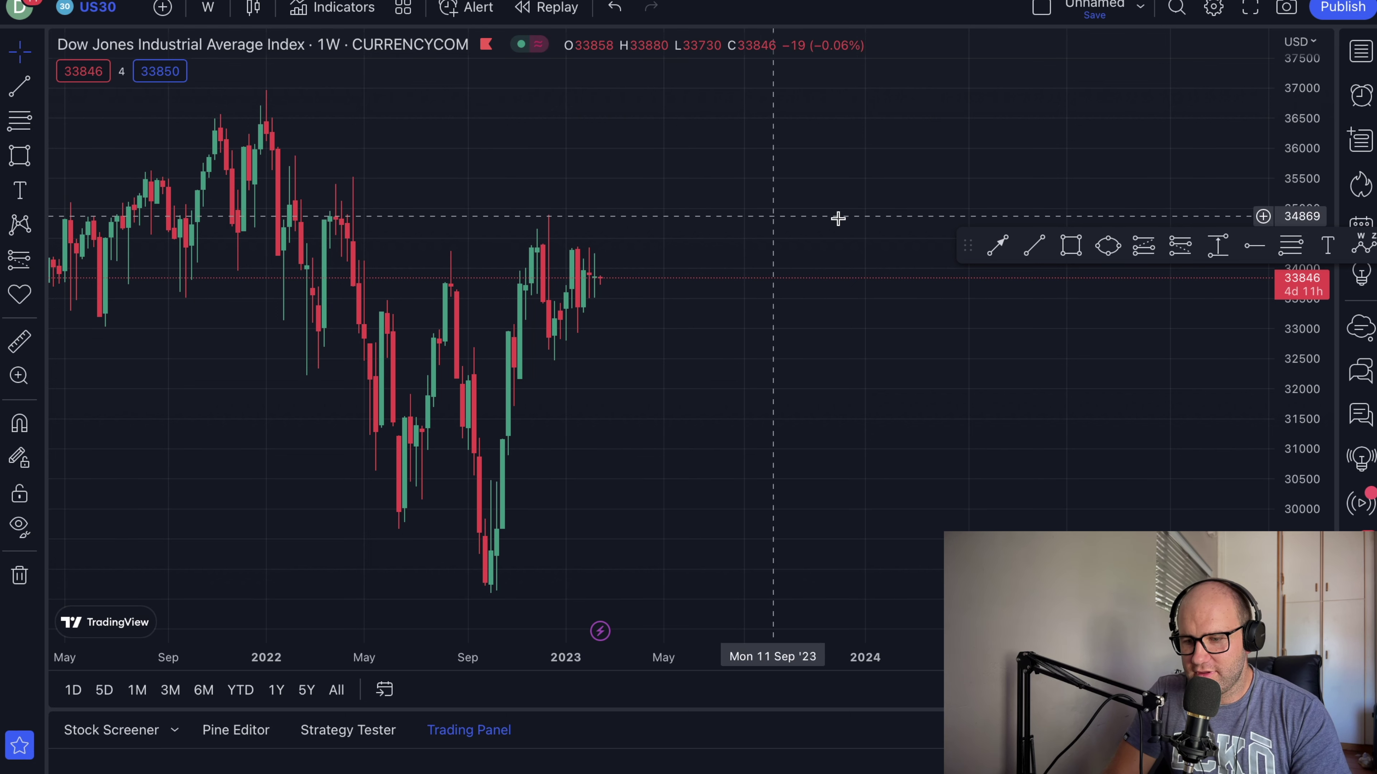
pyautogui.click(1252, 247)
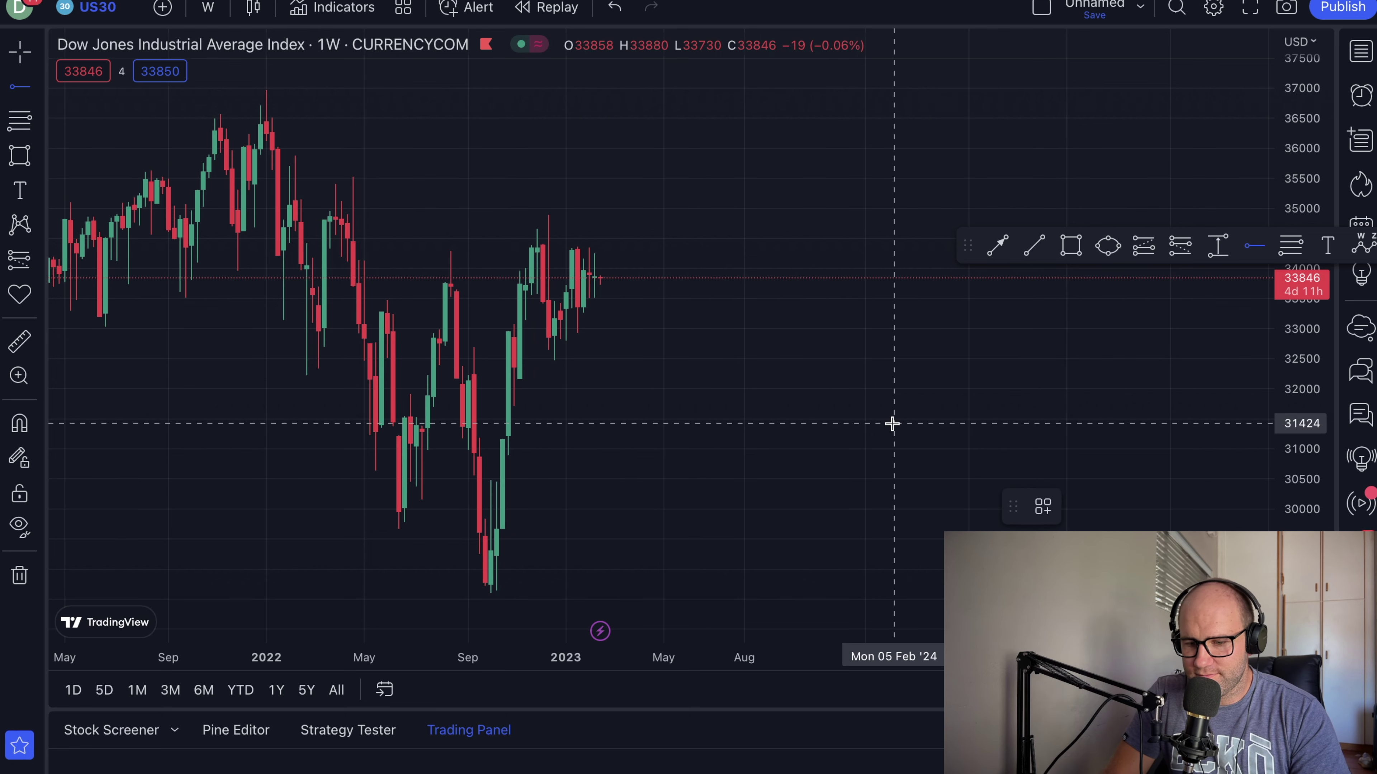
pyautogui.click(486, 591)
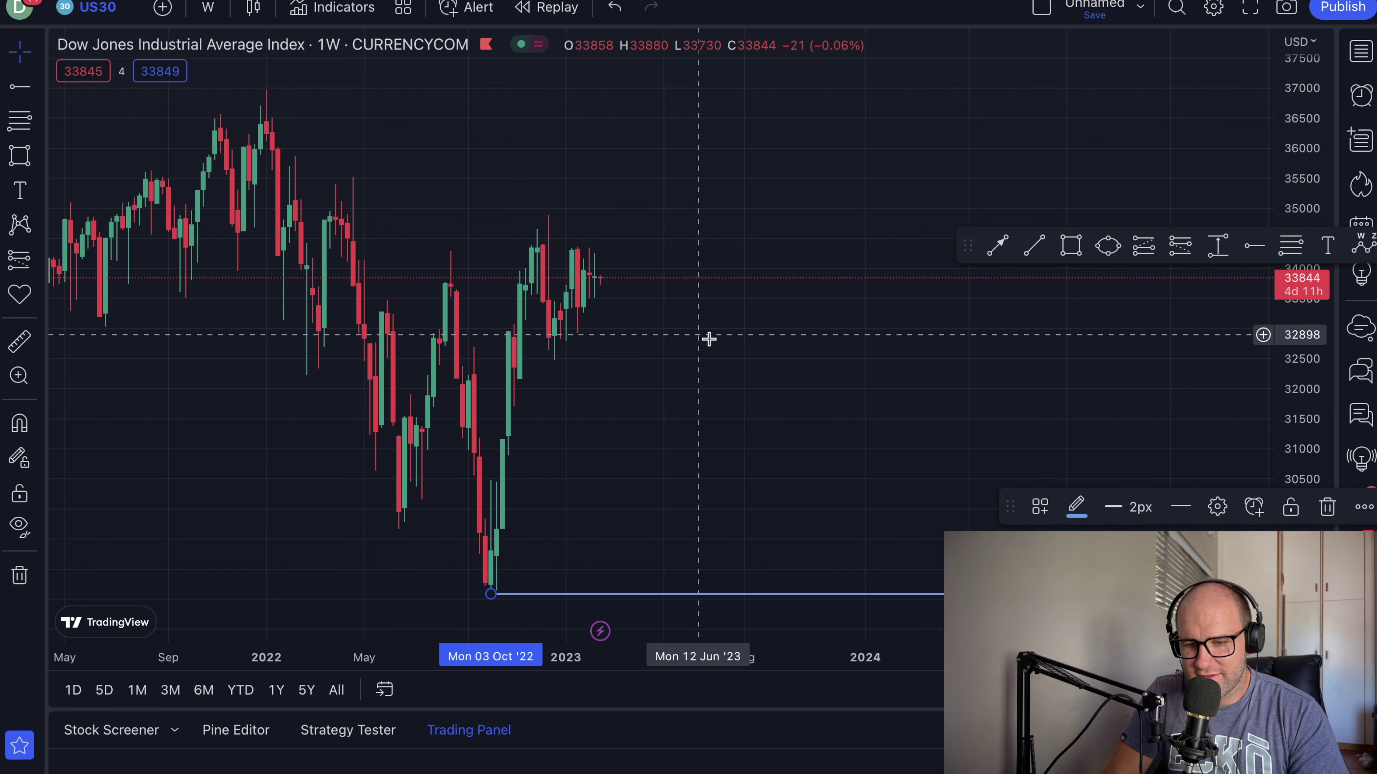
pyautogui.click(1245, 244)
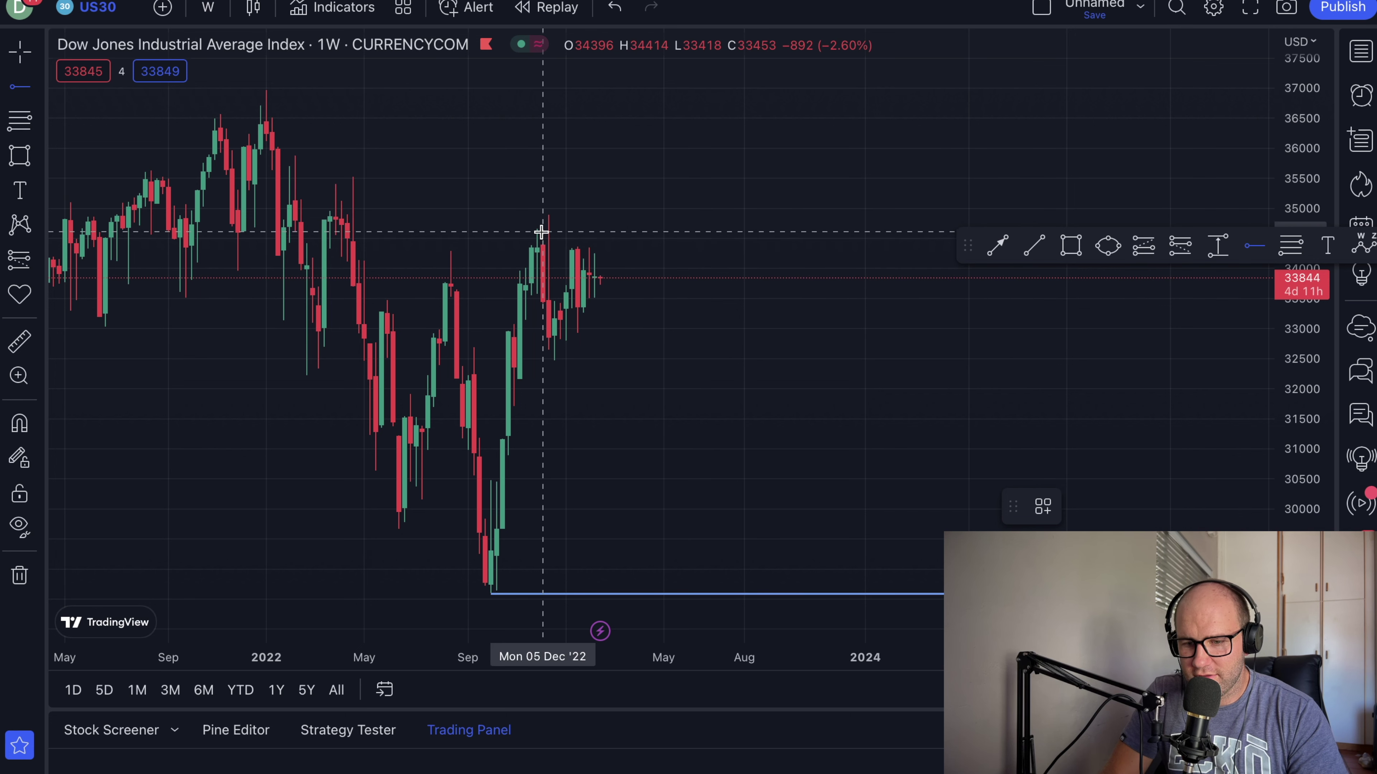
pyautogui.click(547, 213)
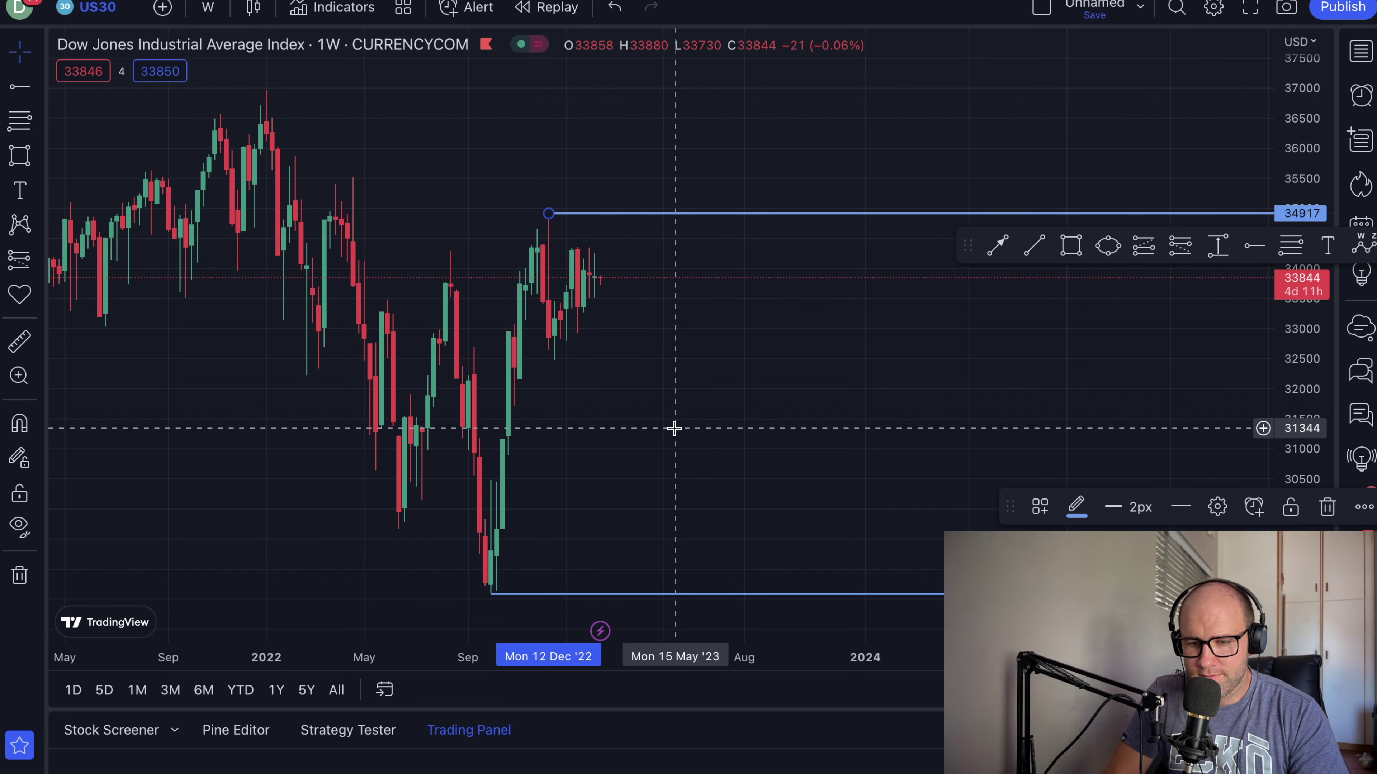
pyautogui.hscroll(3, 674, 428)
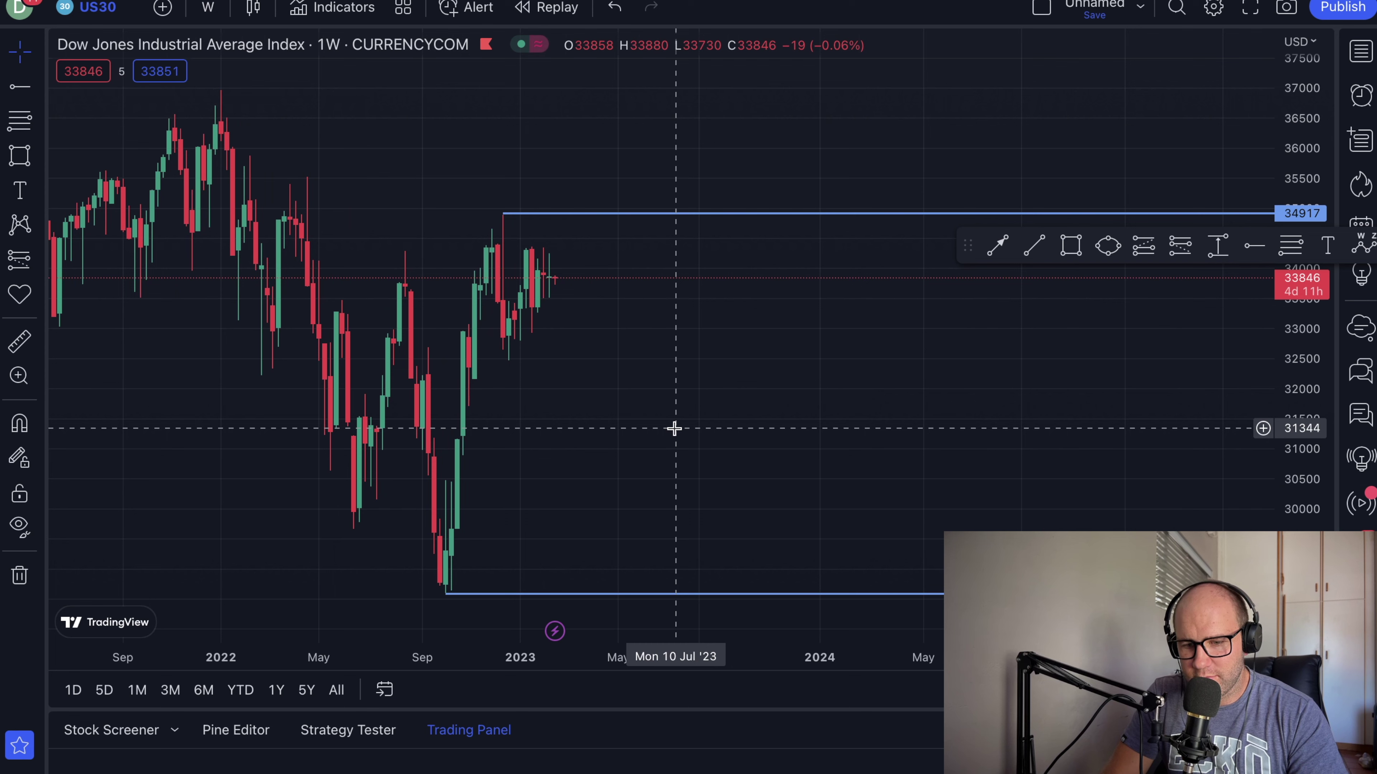
pyautogui.click(1066, 249)
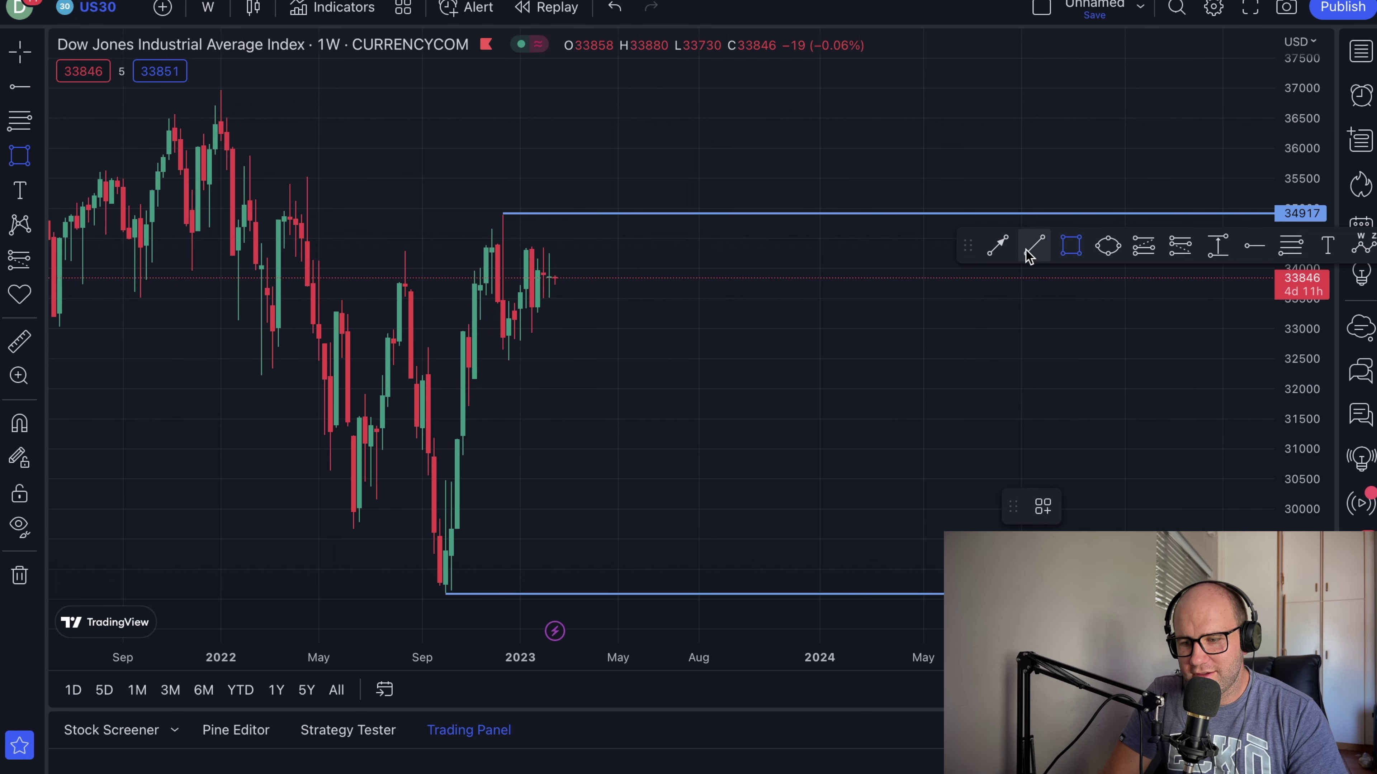
# - Draw a yellow downtrend line from the January 2022 high at 36711 to about 31232 in May 2023
pyautogui.click(1027, 251)
pyautogui.click(220, 87)
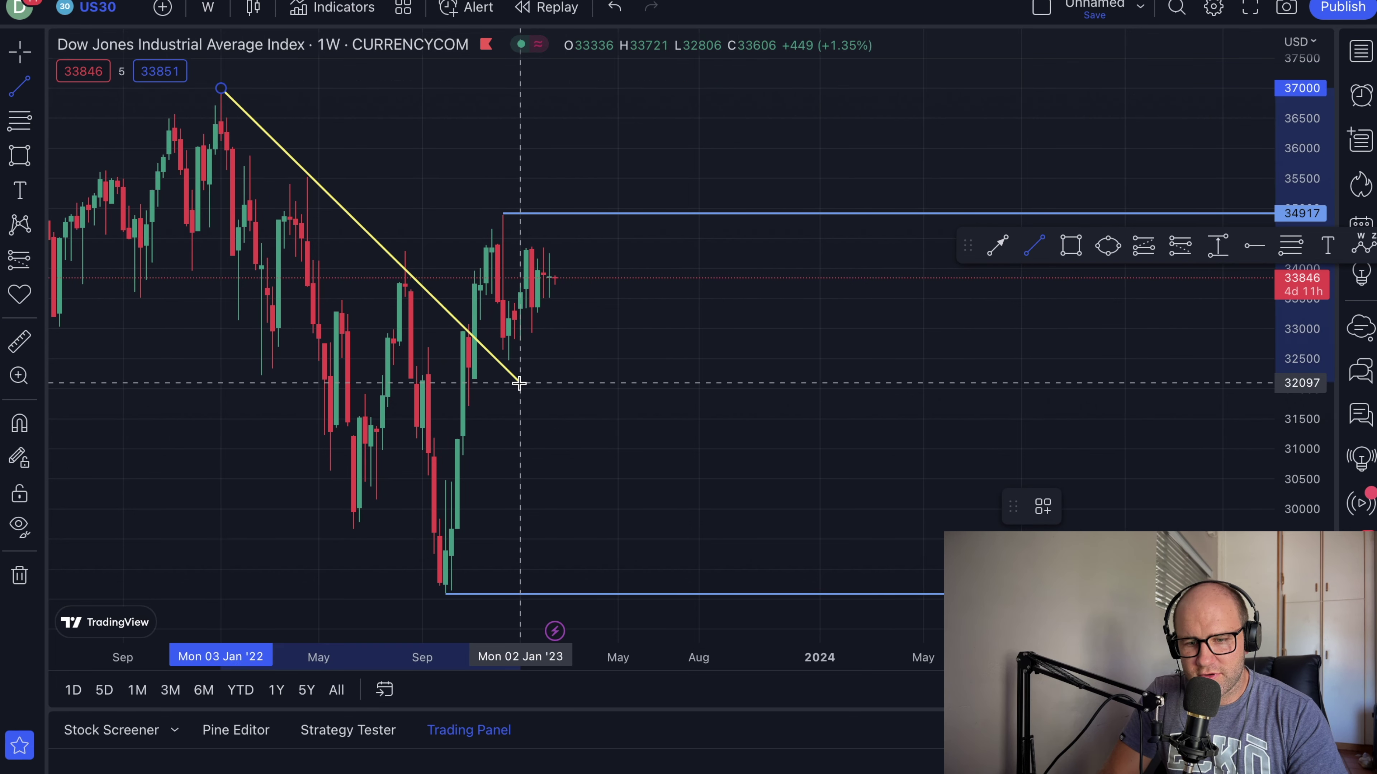
pyautogui.click(635, 451)
pyautogui.moveTo(220, 88); pyautogui.dragTo(227, 105)
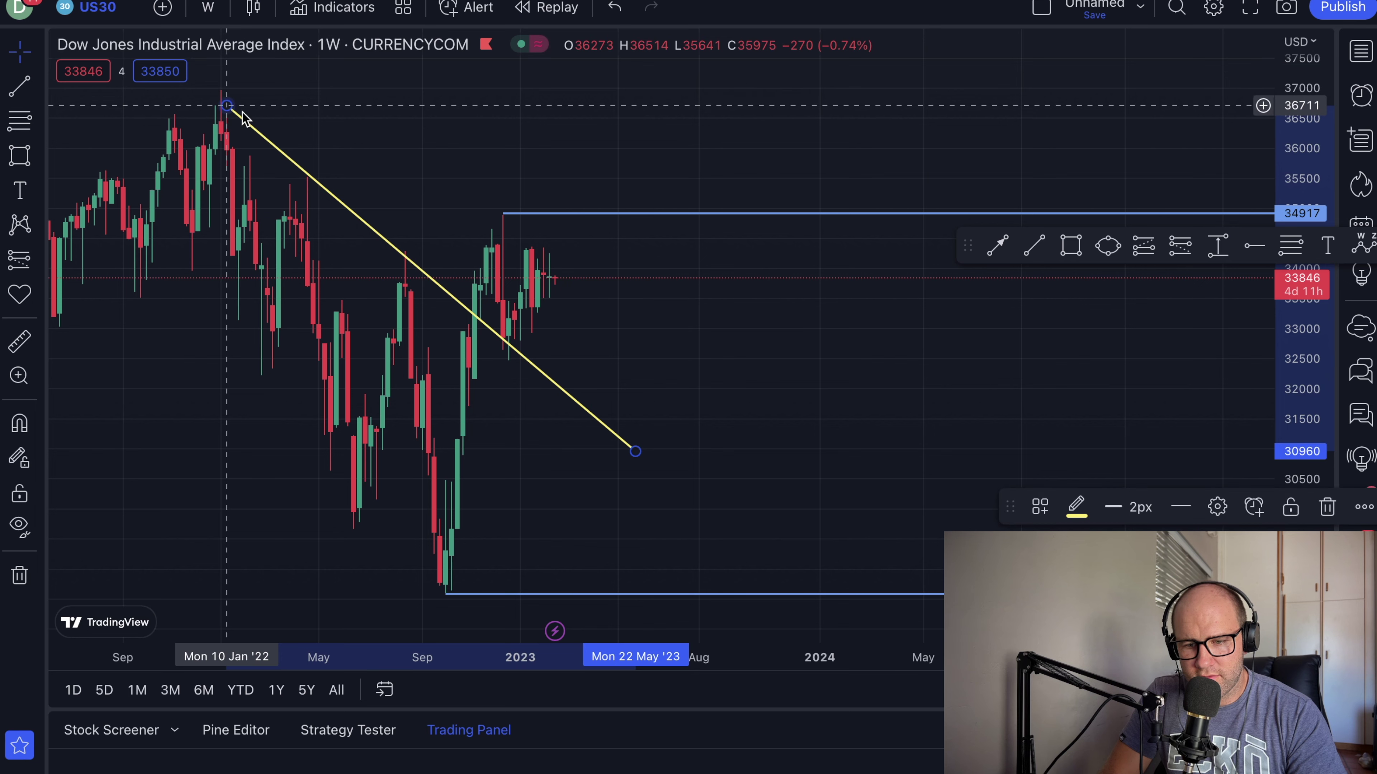
pyautogui.click(636, 458)
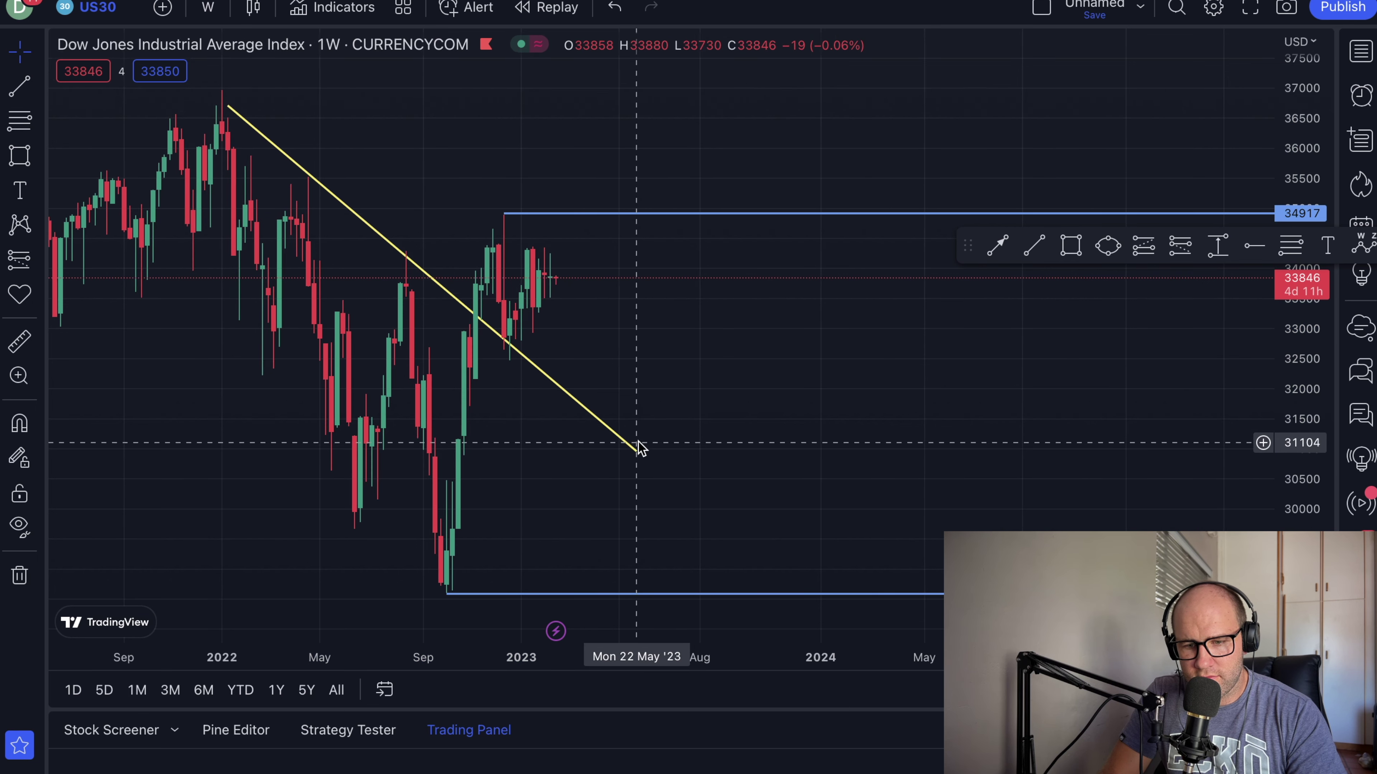
pyautogui.moveTo(634, 455); pyautogui.dragTo(629, 440)
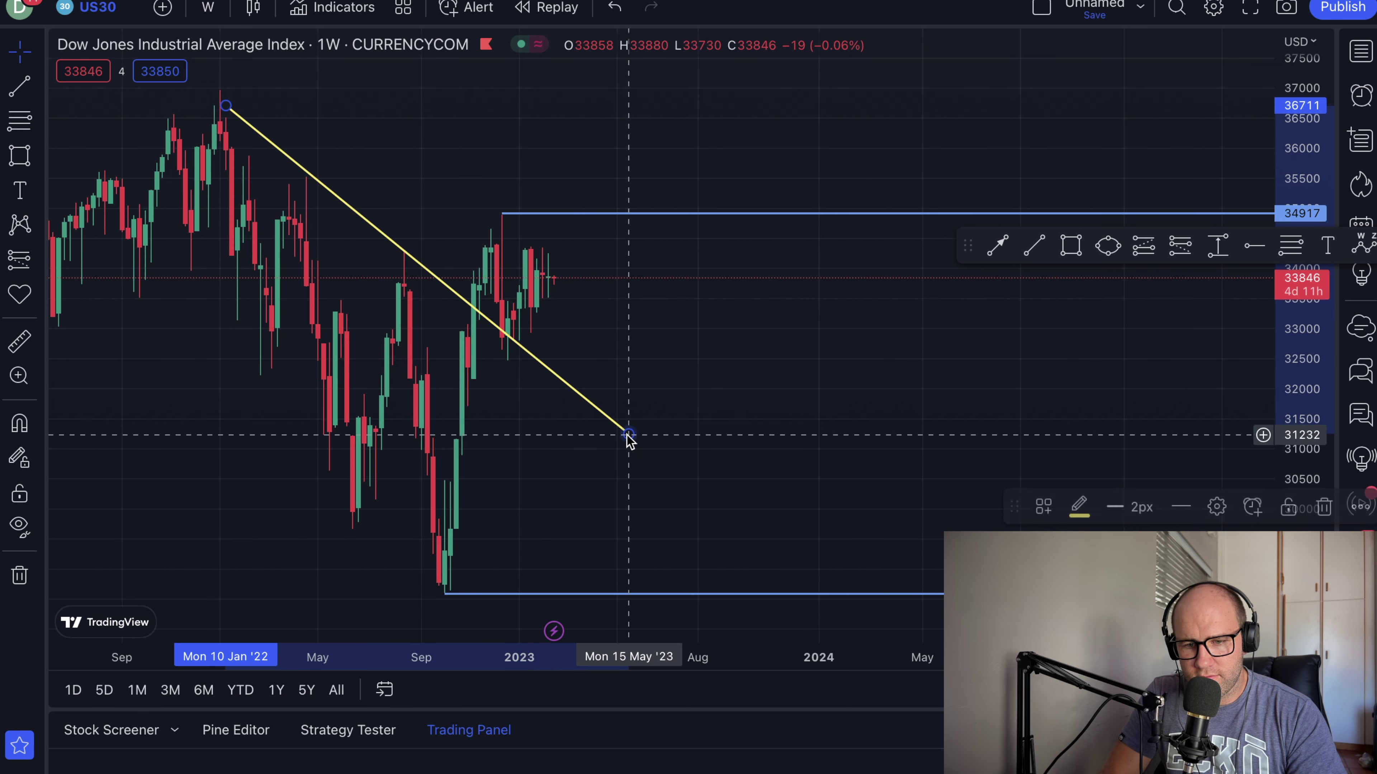
pyautogui.moveTo(226, 106); pyautogui.dragTo(232, 115)
pyautogui.scroll(2, 386, 175)
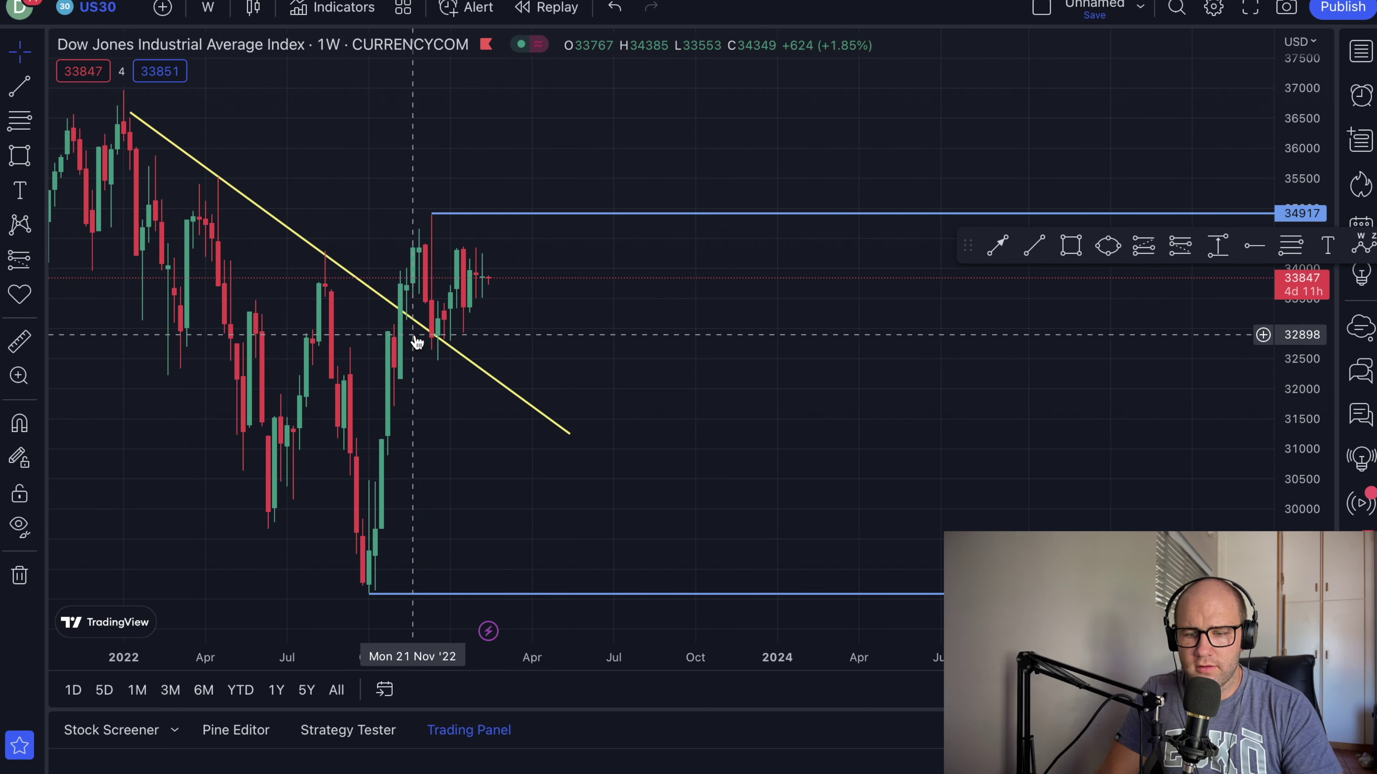
pyautogui.hscroll(3, 418, 341)
pyautogui.hscroll(-8, 418, 342)
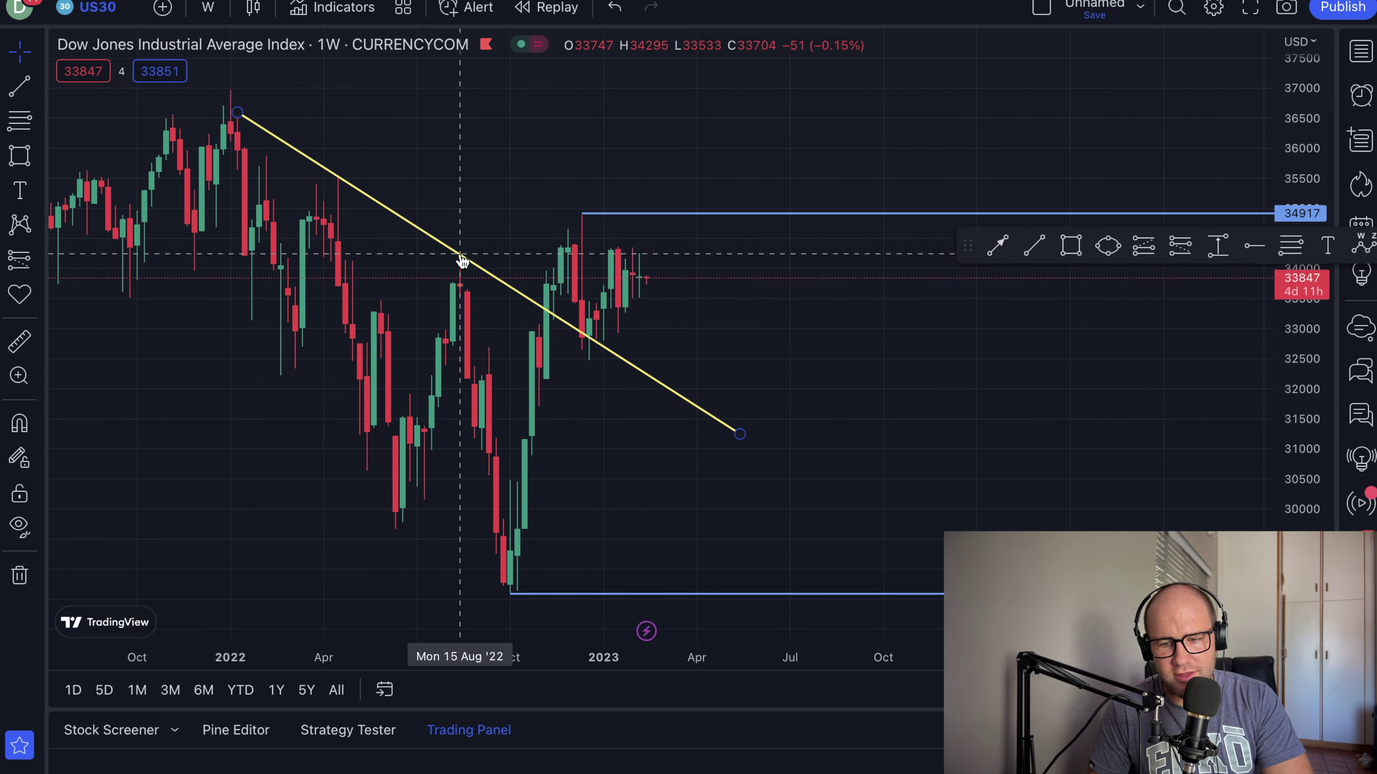
pyautogui.hscroll(3, 590, 257)
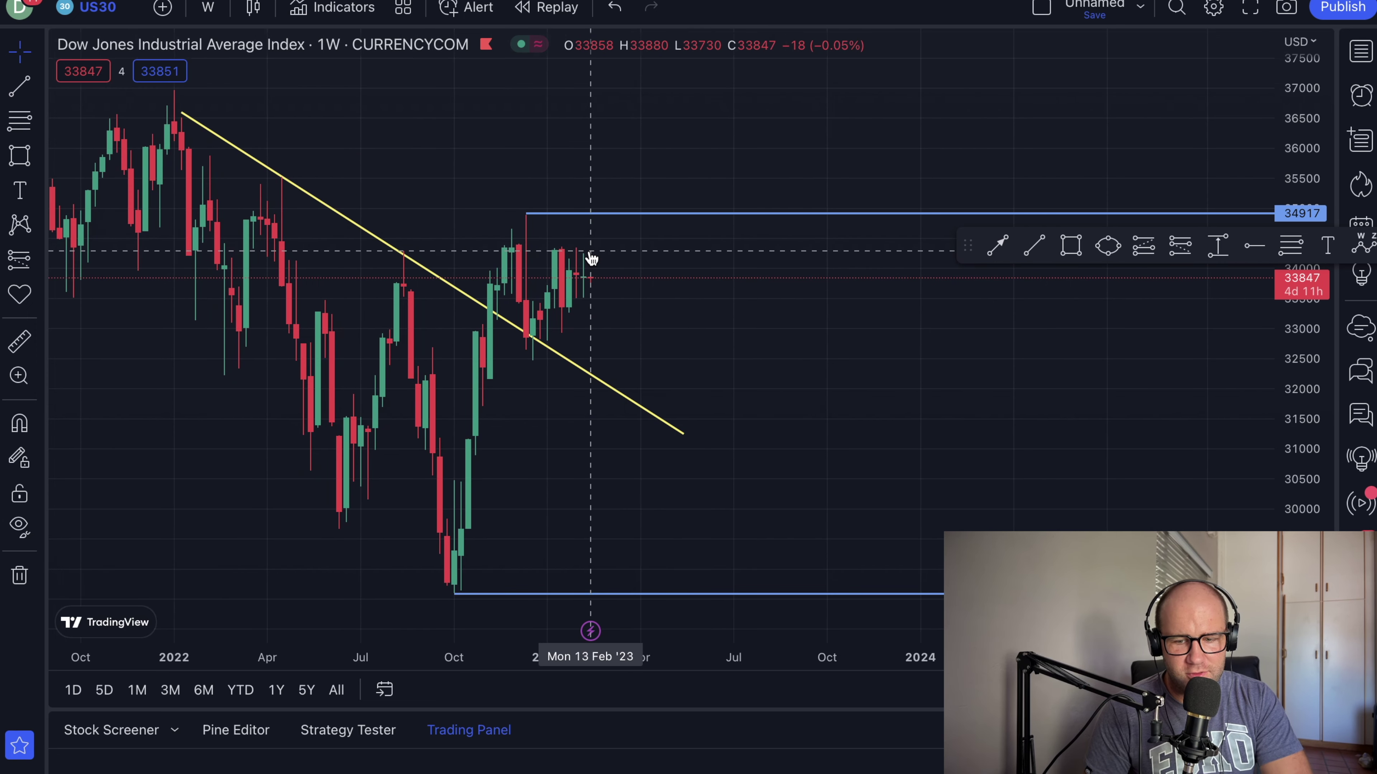
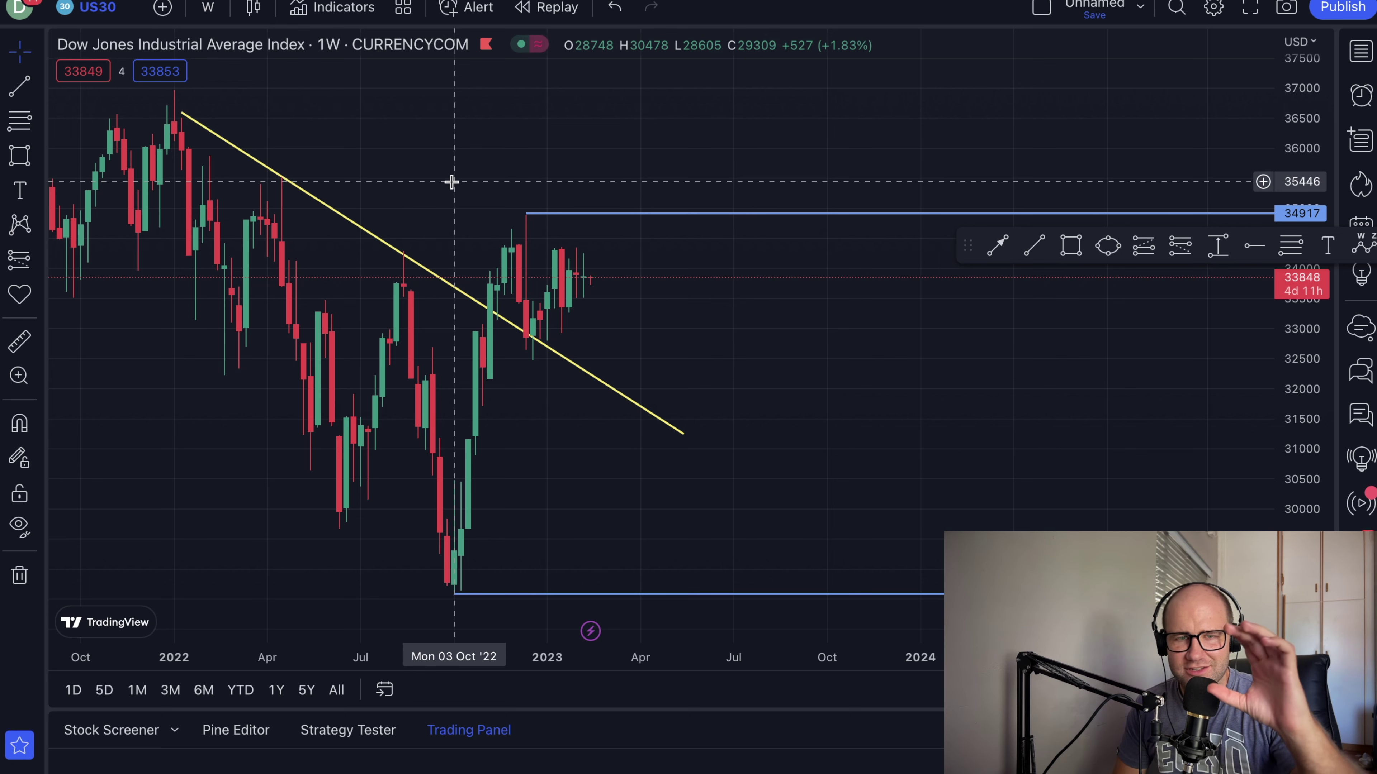
# - Change the US30 chart from weekly to 1-day candles and zoom out to cover October through April
pyautogui.click(204, 10)
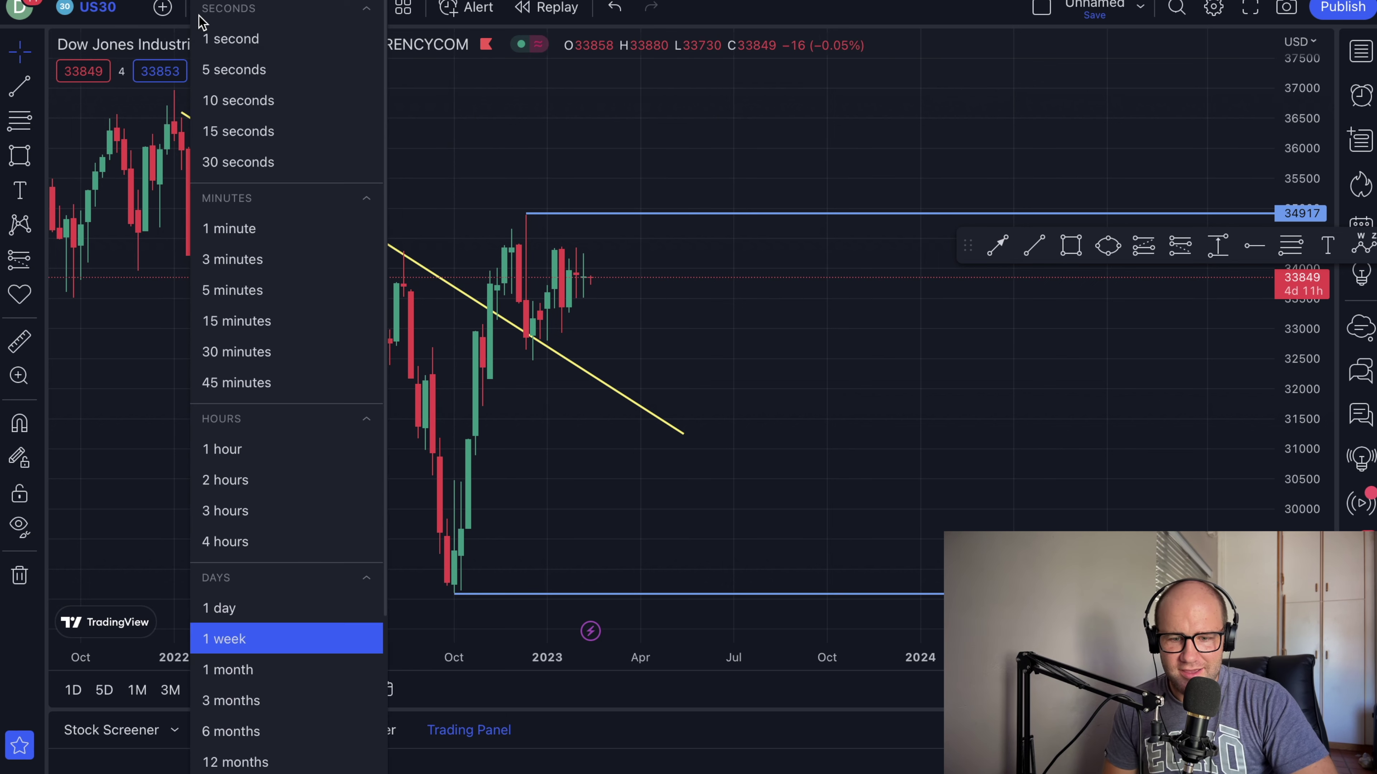
pyautogui.click(246, 608)
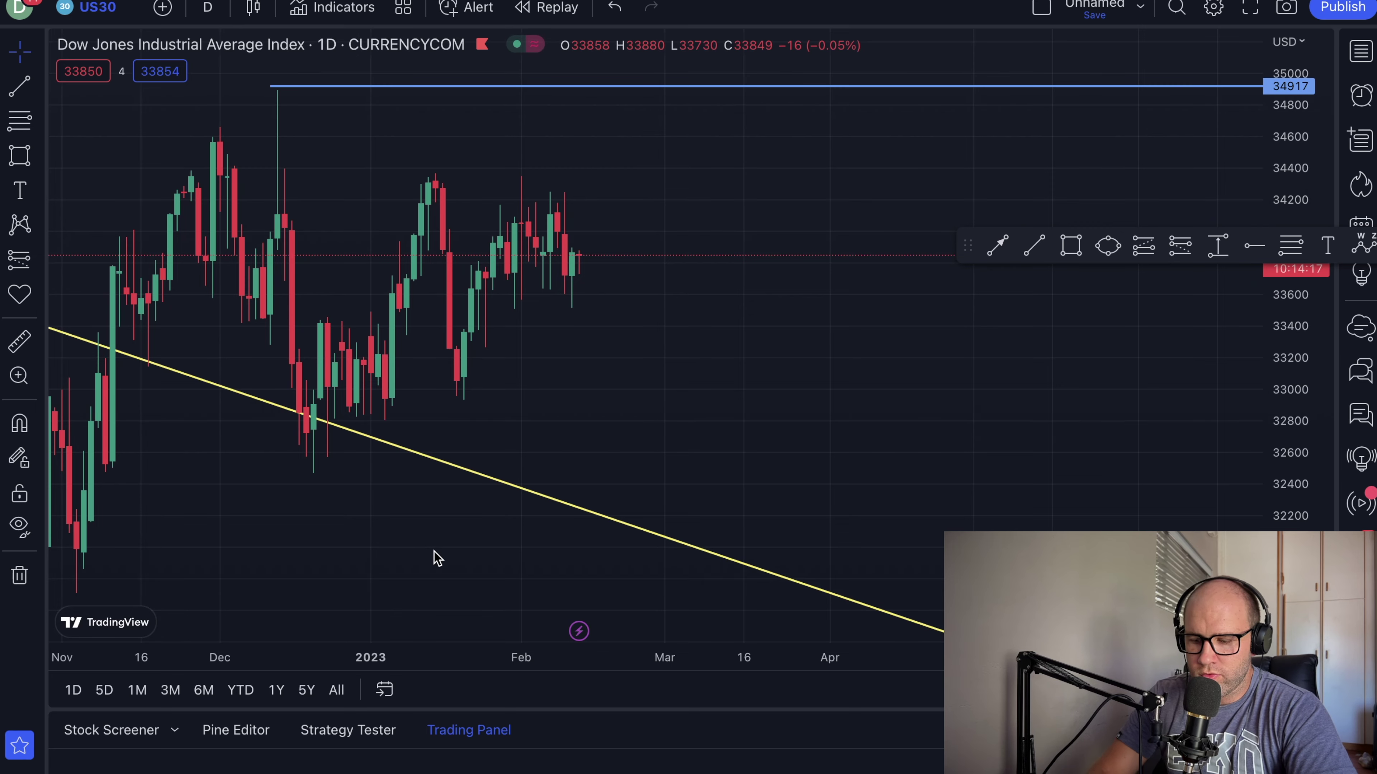
pyautogui.write('-')
pyautogui.press('Escape')
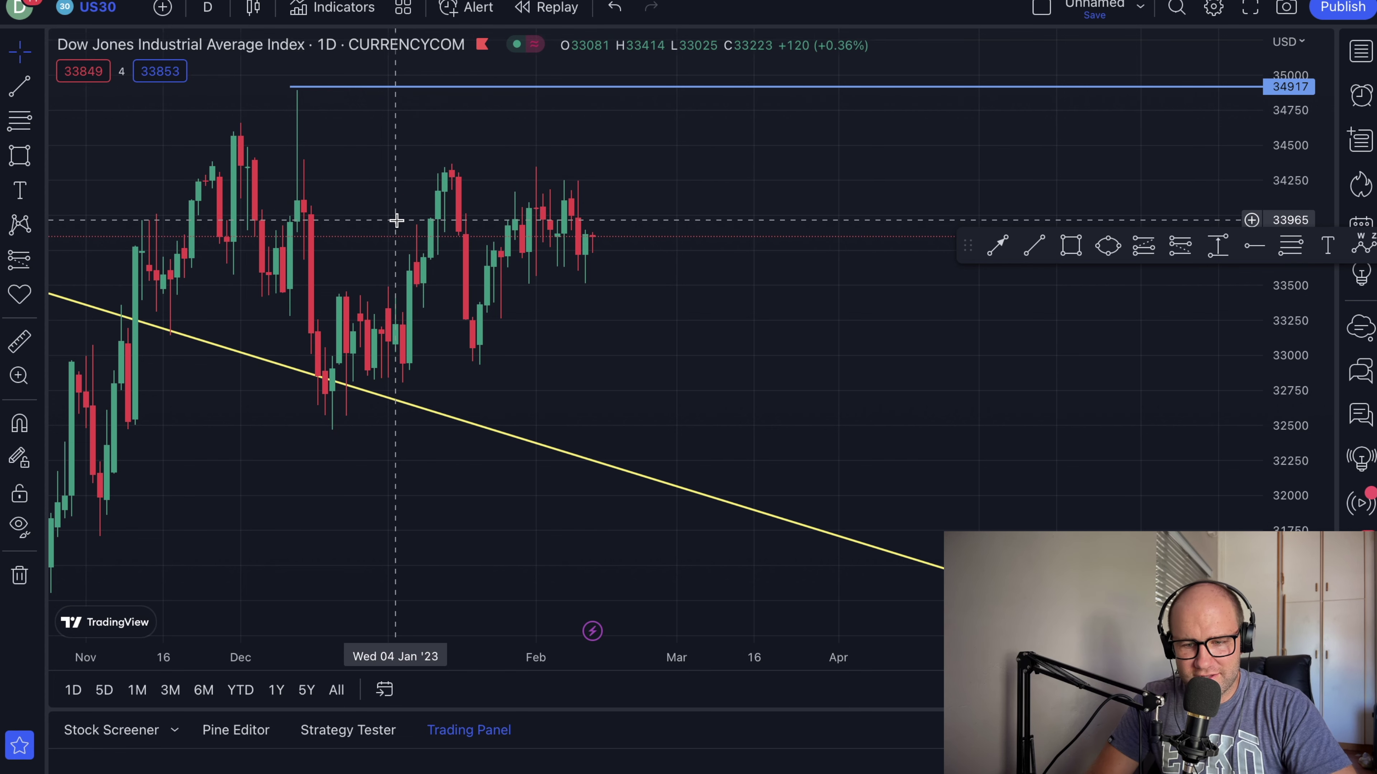
pyautogui.scroll(-3, 396, 220)
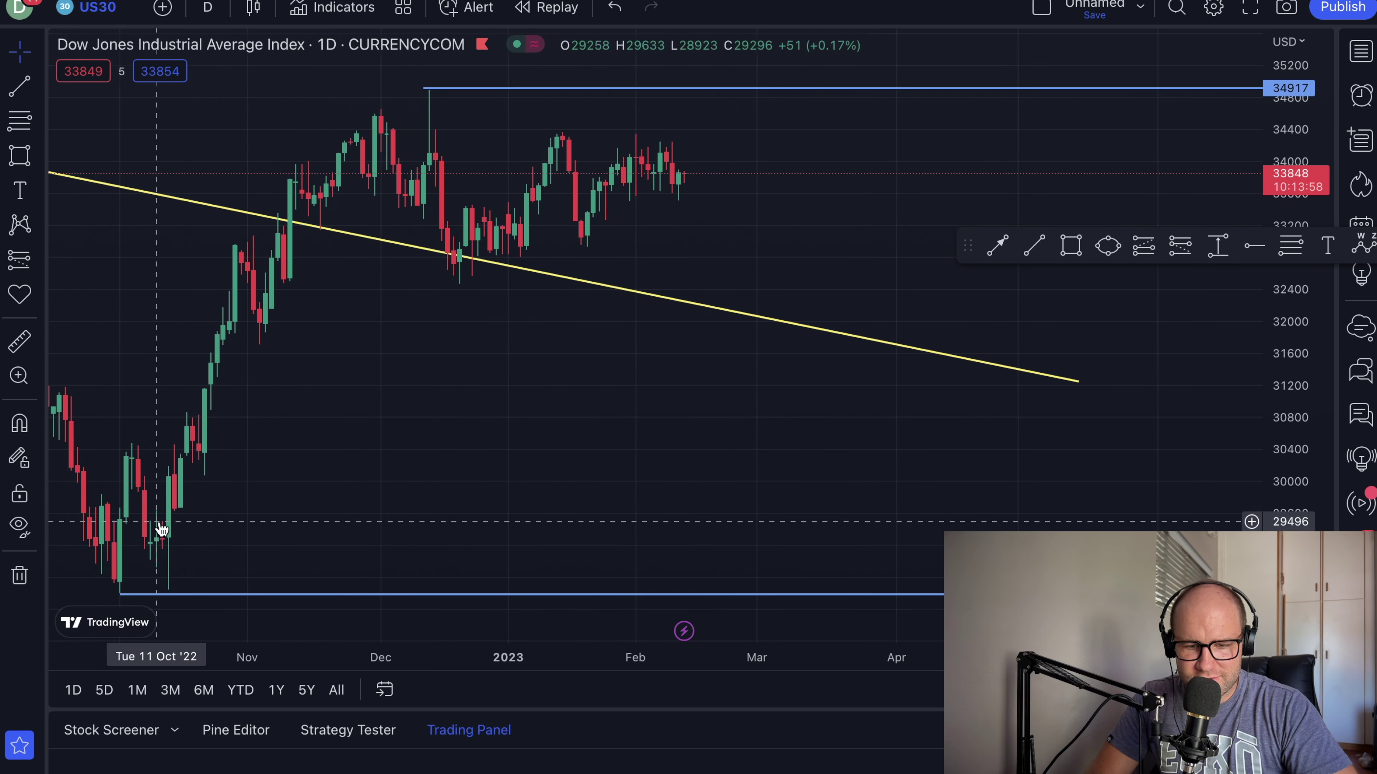
# - Draw a teal rectangle zone over the mid-October lows, just above the lower horizontal line
pyautogui.click(20, 163)
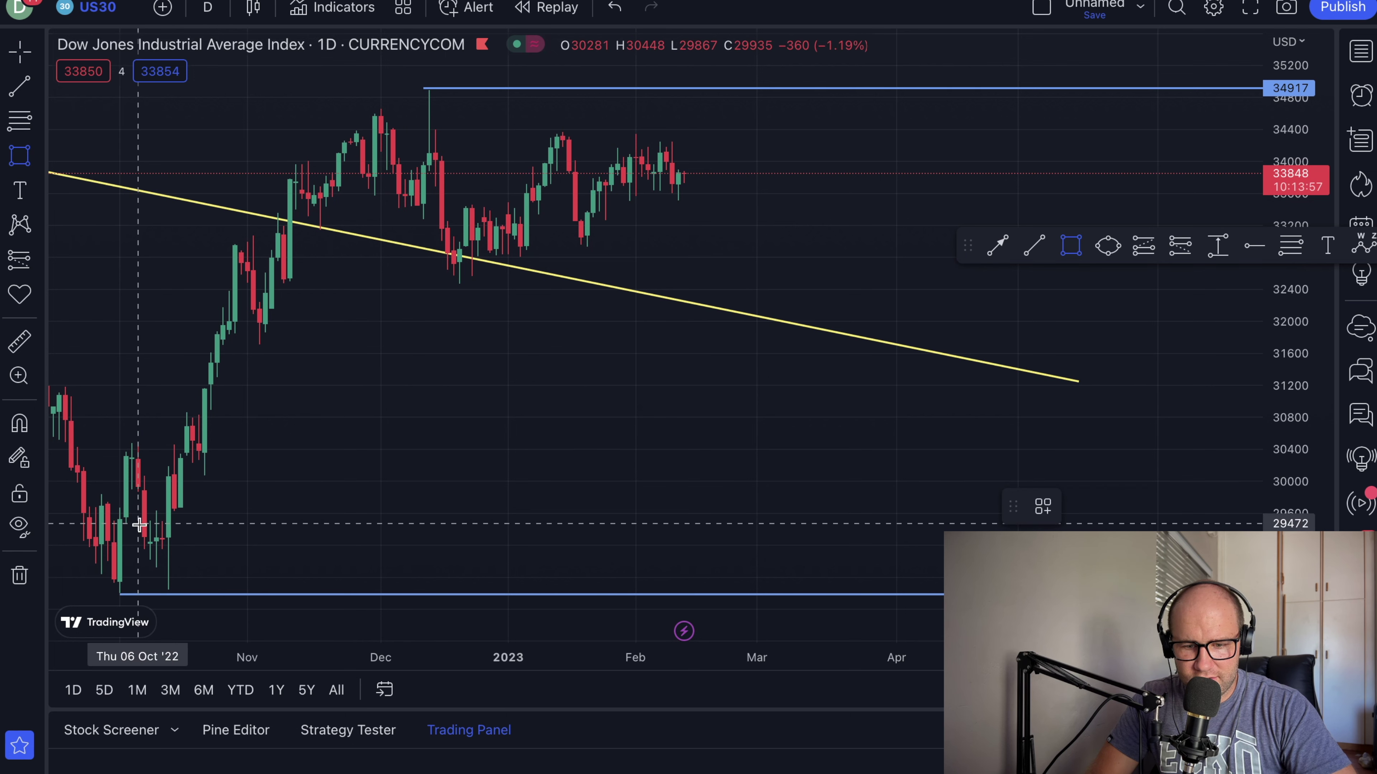
pyautogui.moveTo(156, 536)
pyautogui.mouseDown()
pyautogui.moveTo(258, 569)
pyautogui.moveTo(541, 592)
pyautogui.moveTo(1171, 590)
pyautogui.mouseUp()
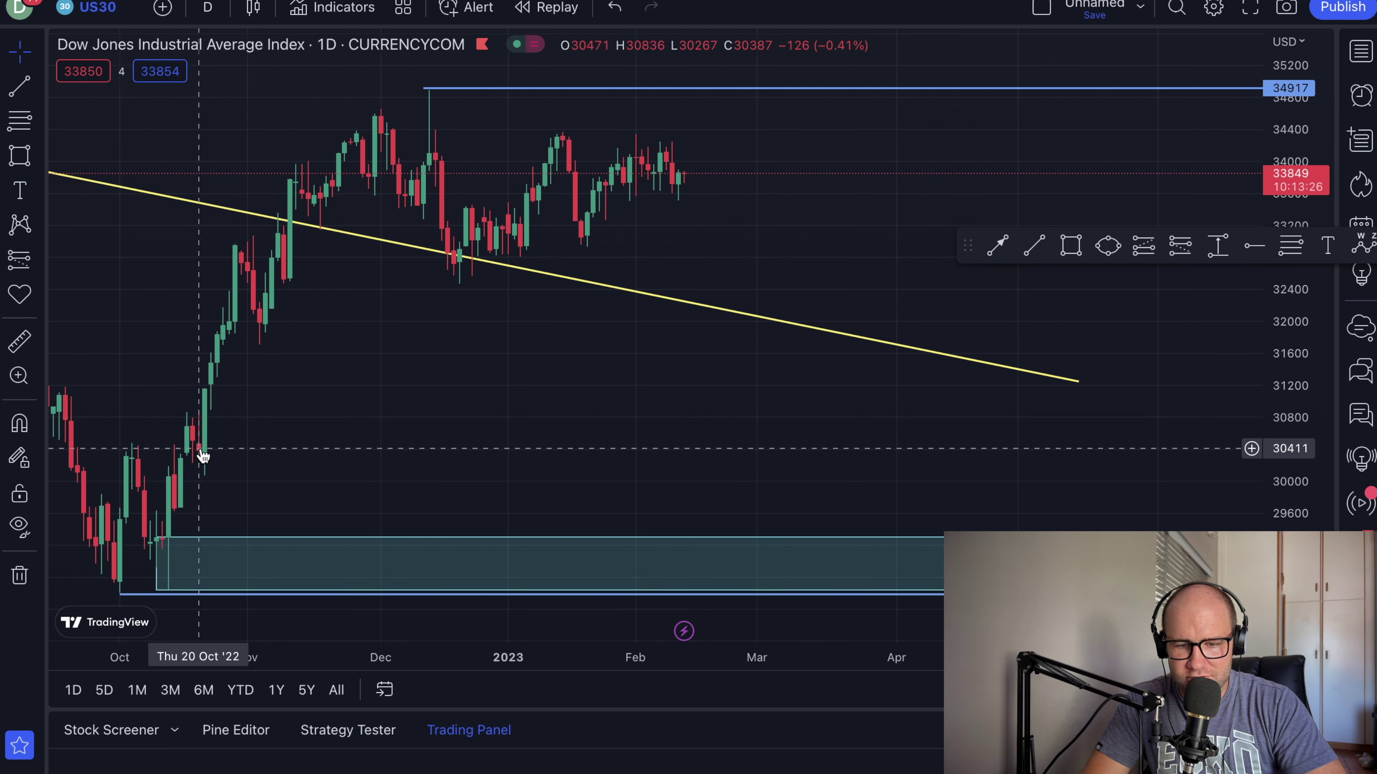
# - Draw a teal zone from mid-October spanning about 30,060–30,480, extending into the future
pyautogui.click(20, 156)
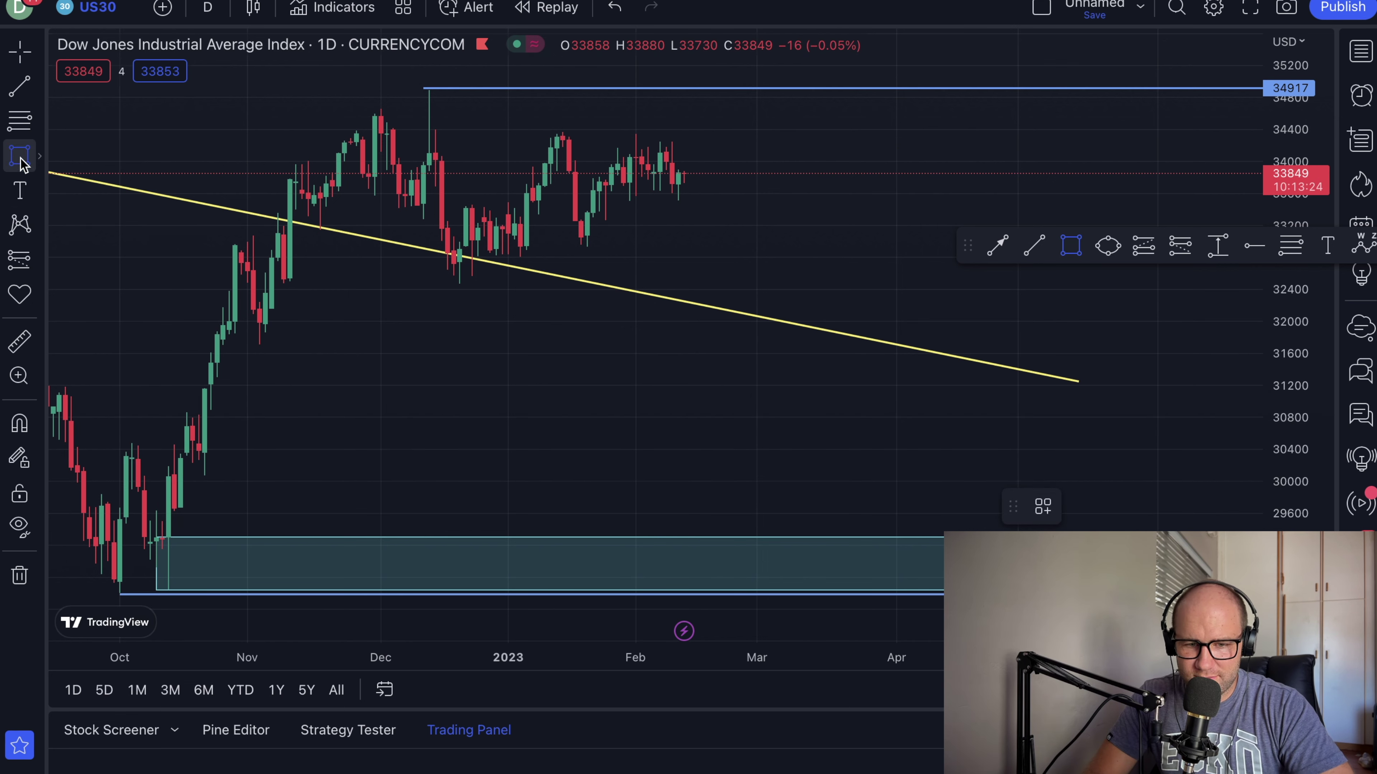
pyautogui.moveTo(198, 443); pyautogui.dragTo(1224, 476)
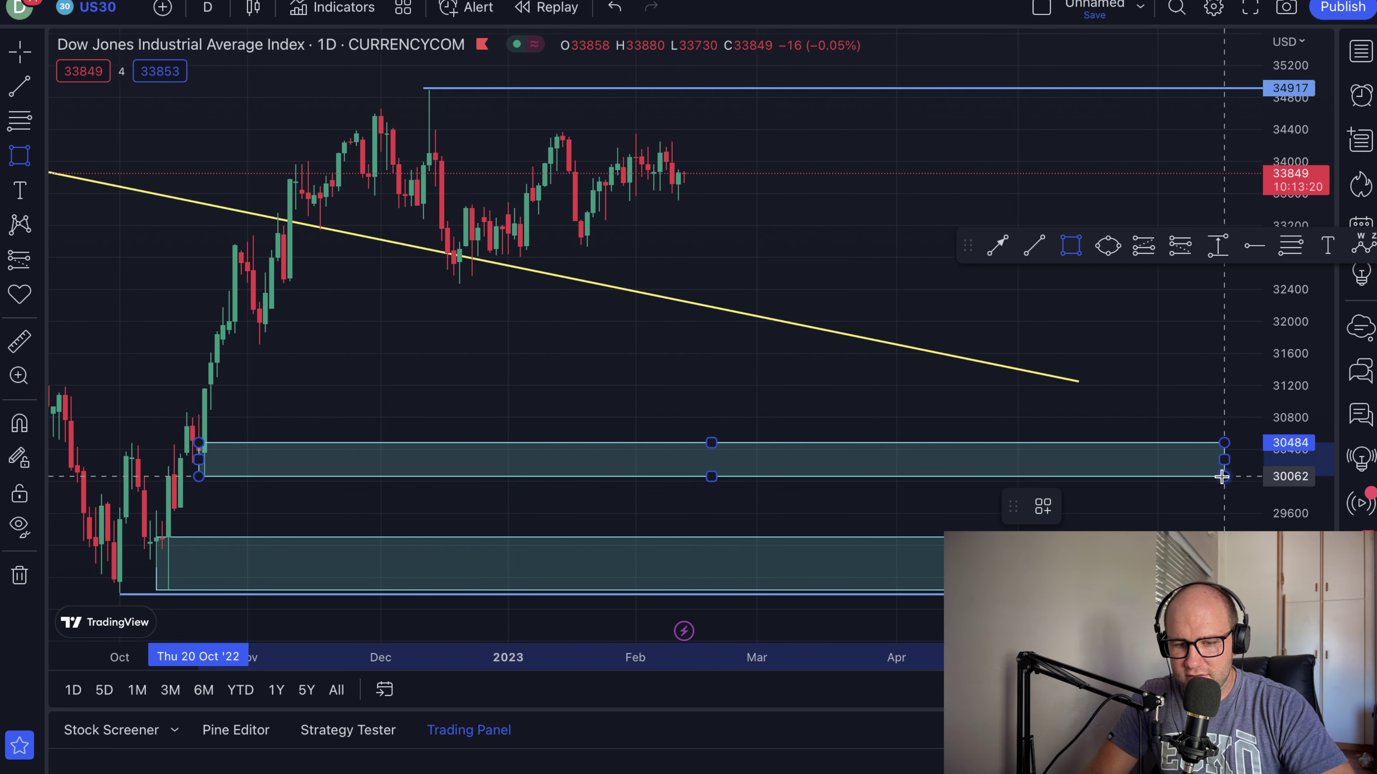
pyautogui.click(964, 414)
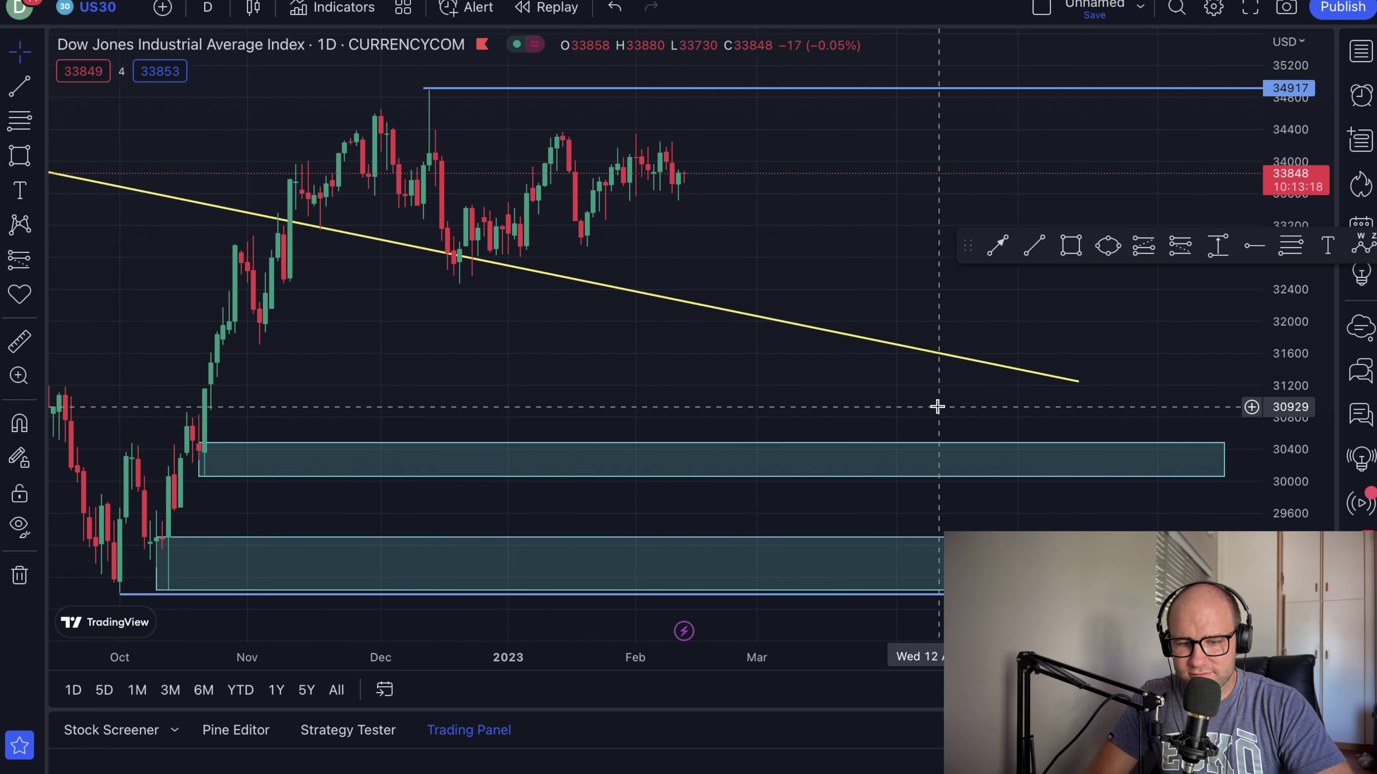
pyautogui.scroll(-2, 937, 407)
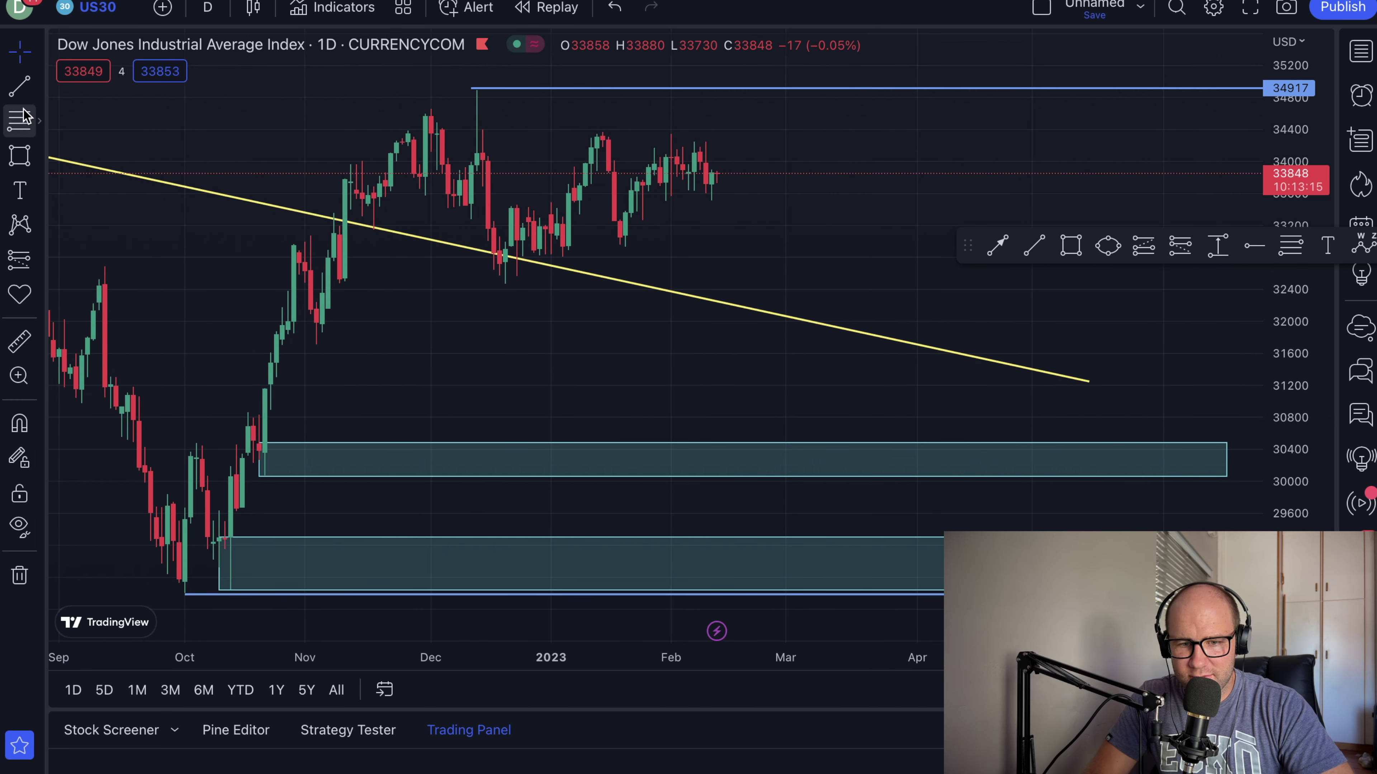
# - Draw another teal zone from early November at about 31,640–32,170
pyautogui.click(19, 157)
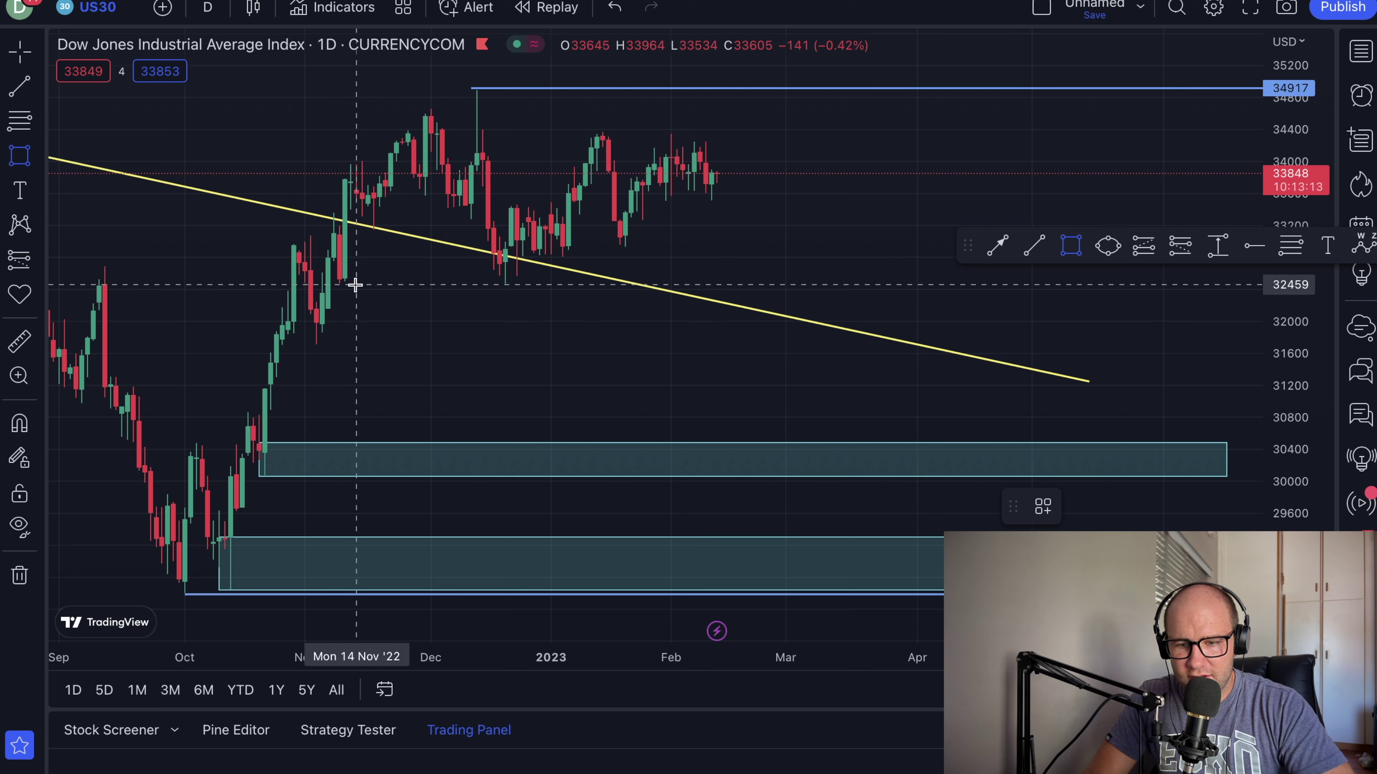
pyautogui.click(307, 308)
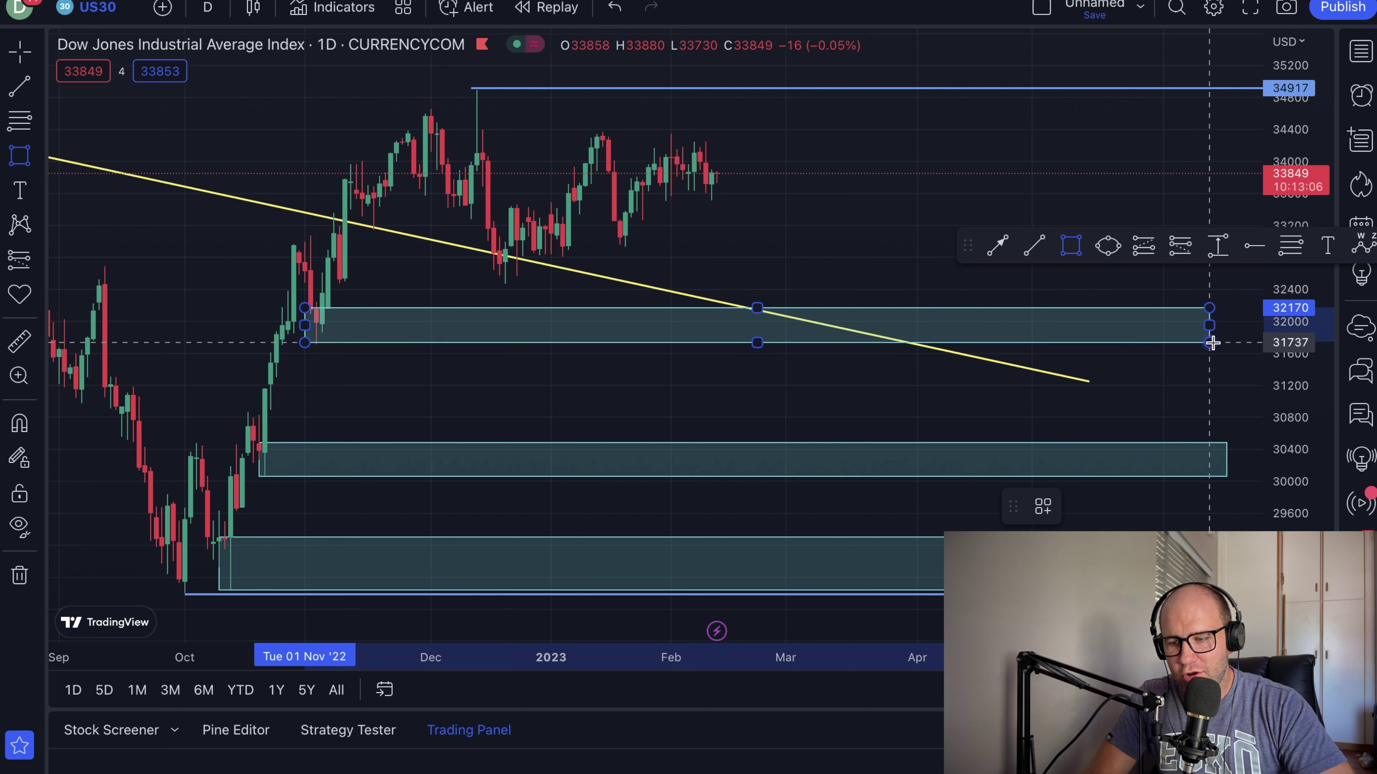
pyautogui.click(1224, 343)
pyautogui.click(1107, 390)
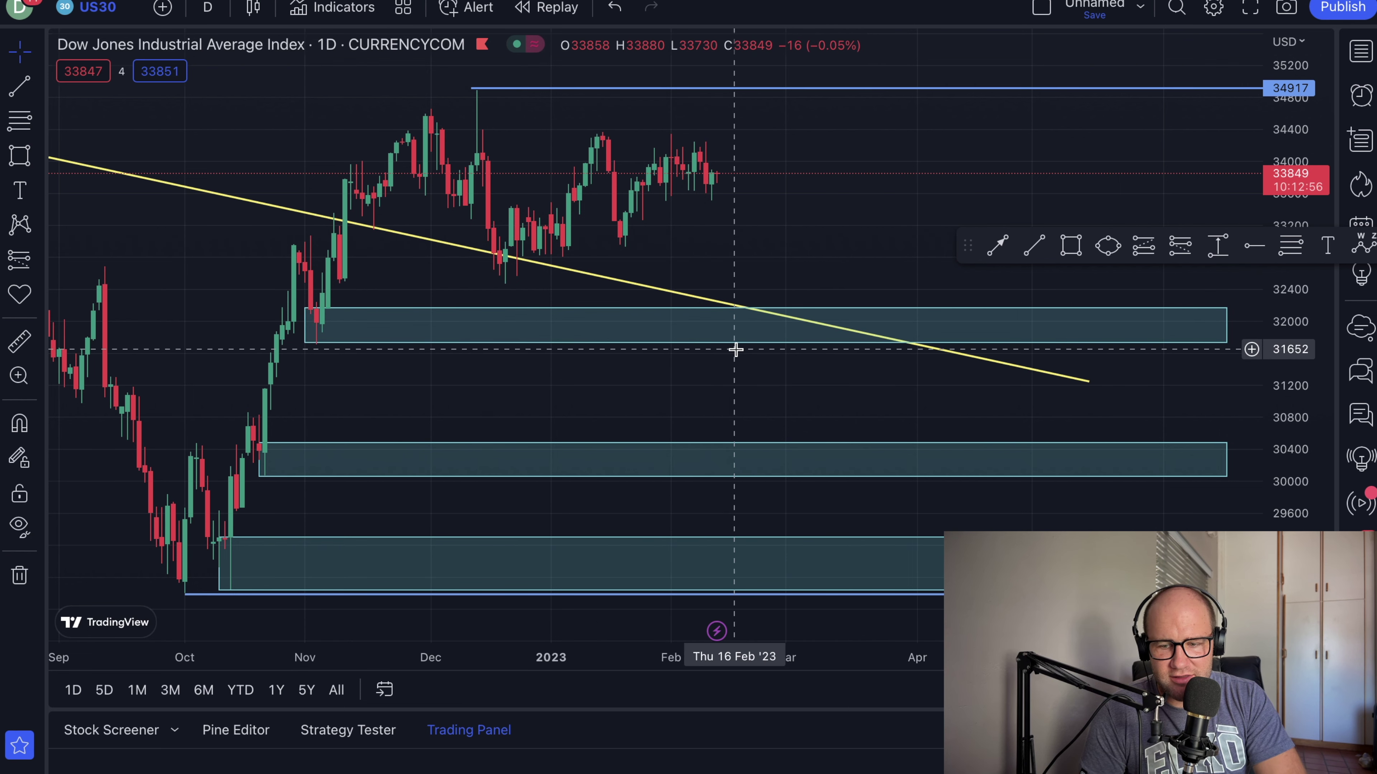
pyautogui.click(759, 343)
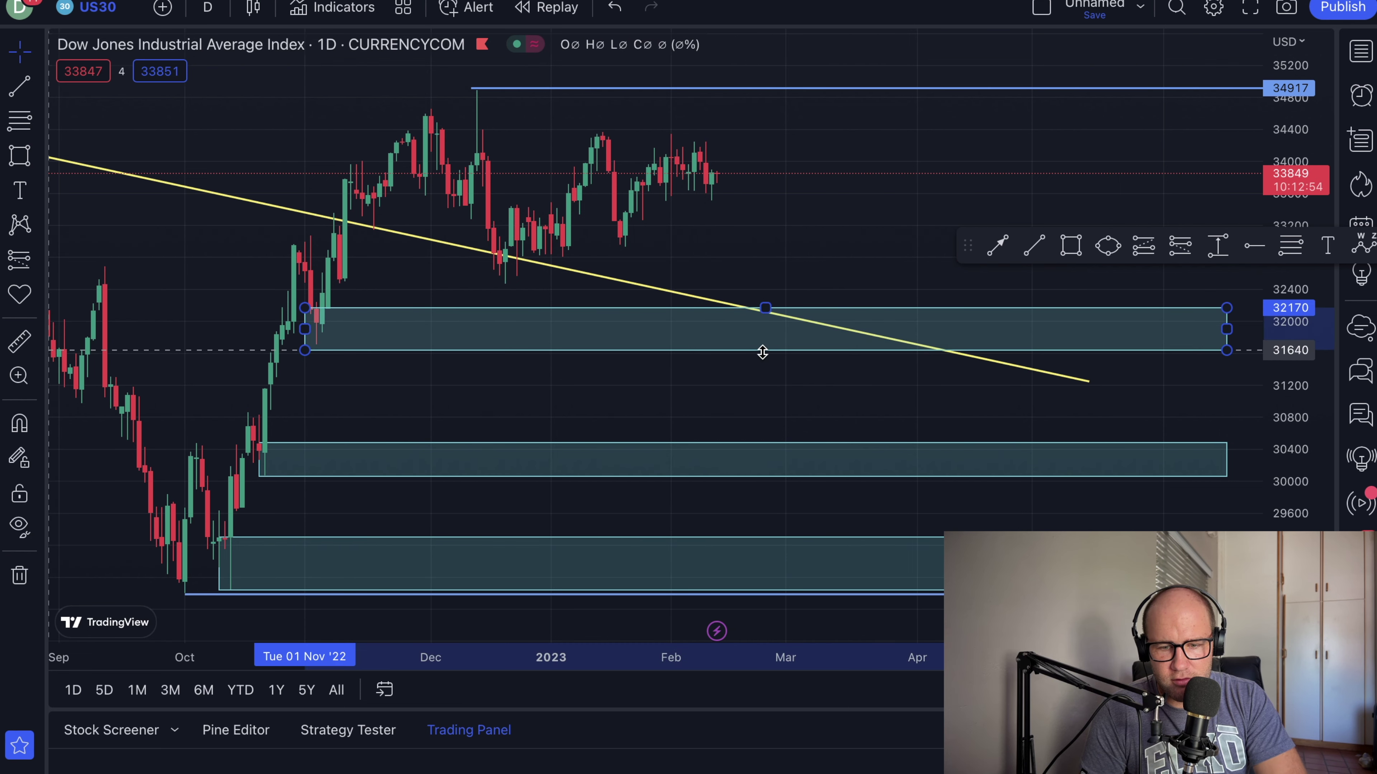
pyautogui.click(697, 387)
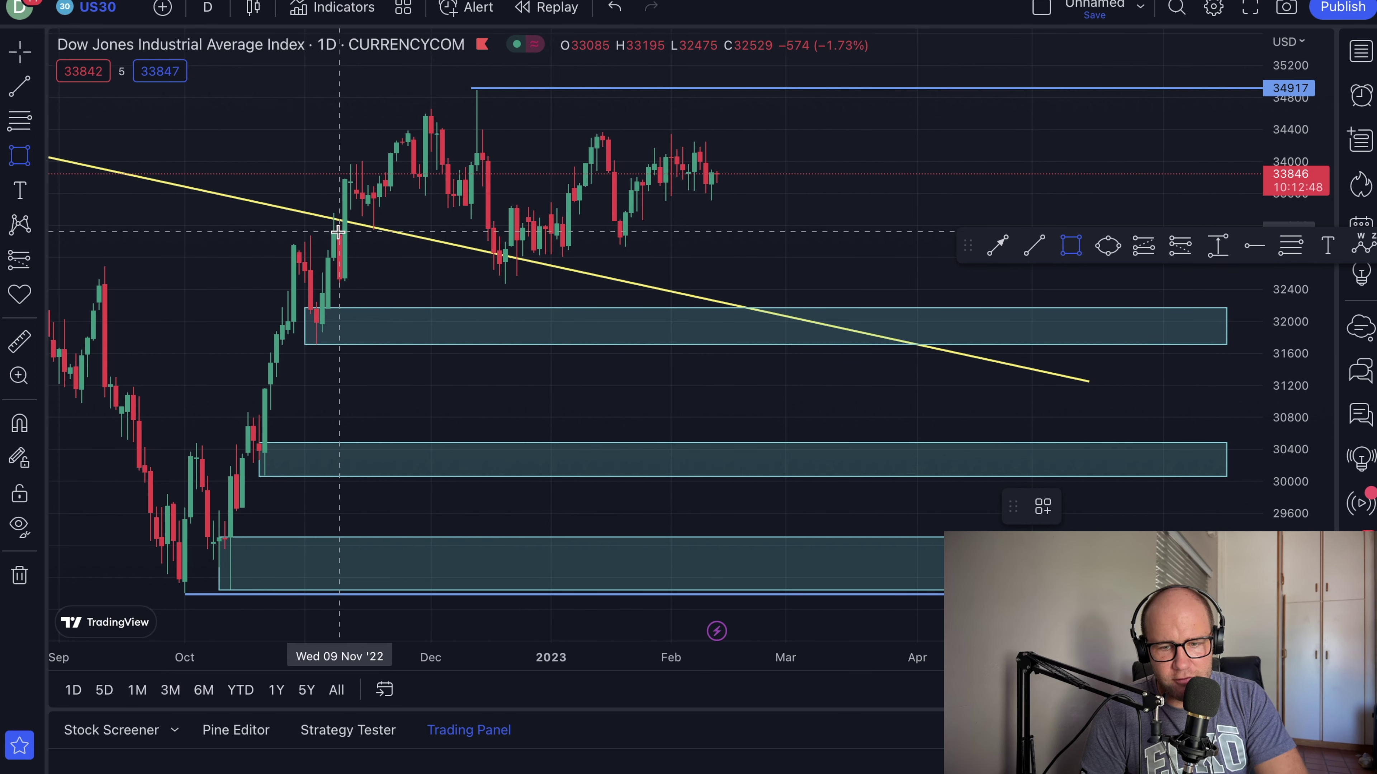
# - Box the Nov 9–Jan 12 consolidation in teal and brush-sketch a yellow path dipping toward 32,000
pyautogui.moveTo(338, 232)
pyautogui.mouseDown()
pyautogui.moveTo(440, 276)
pyautogui.moveTo(592, 284)
pyautogui.mouseUp()
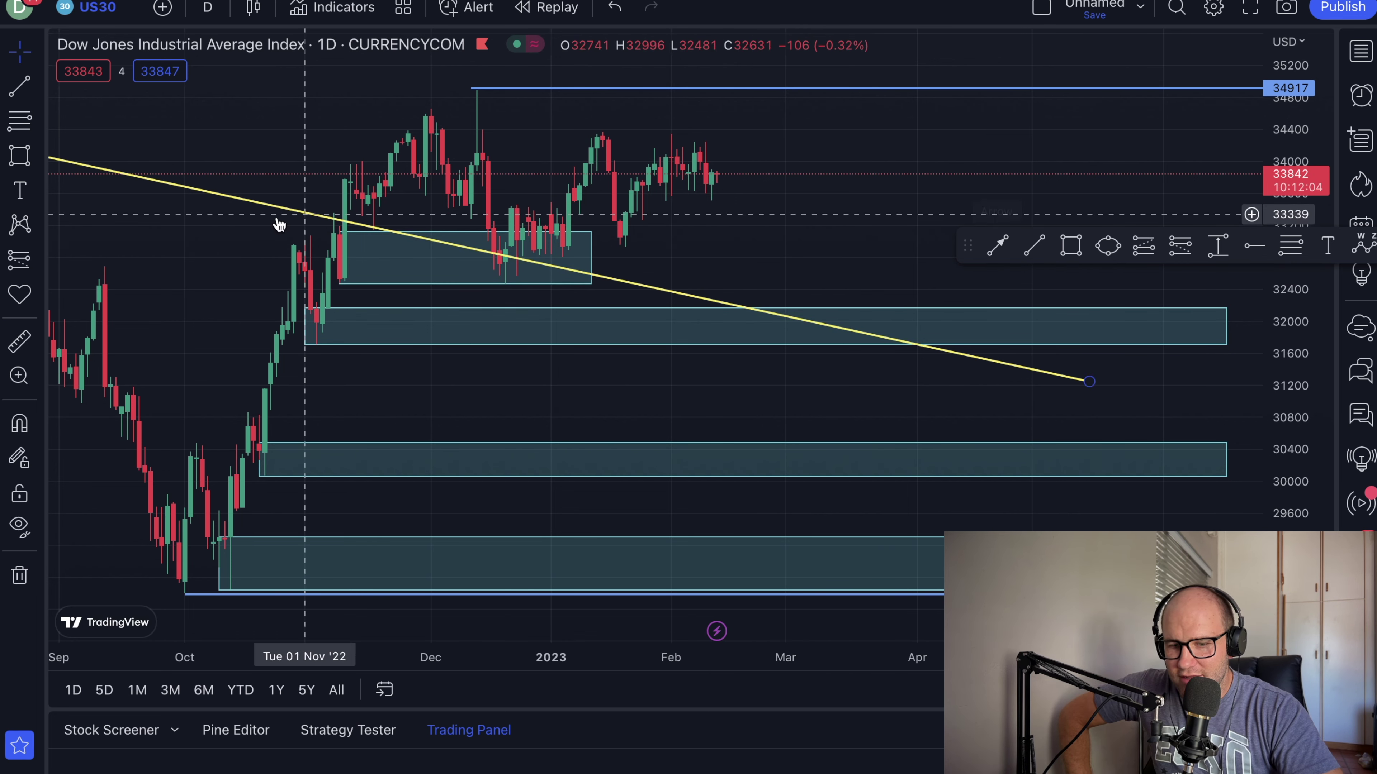
pyautogui.click(25, 151)
pyautogui.click(76, 154)
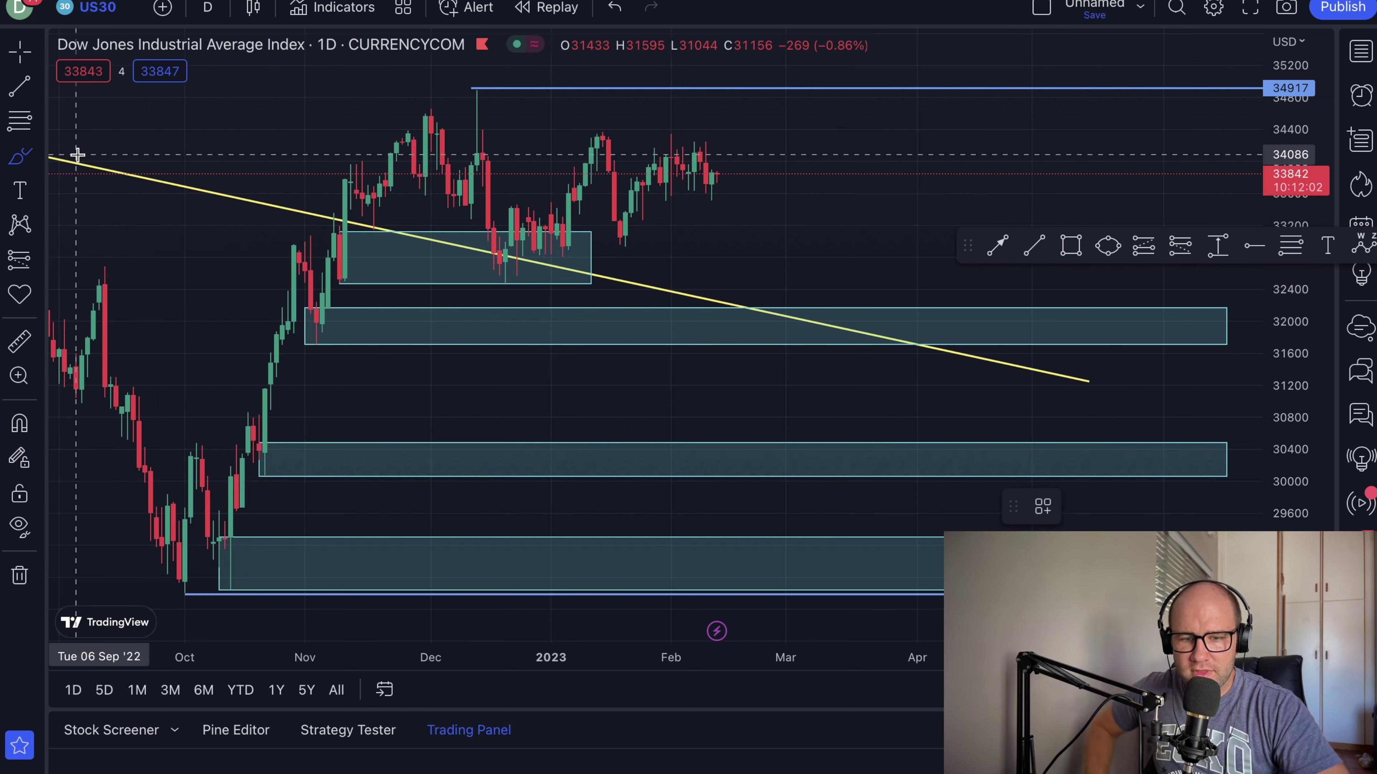
pyautogui.moveTo(233, 541)
pyautogui.mouseDown()
pyautogui.moveTo(279, 326)
pyautogui.moveTo(352, 198)
pyautogui.moveTo(430, 126)
pyautogui.moveTo(507, 102)
pyautogui.moveTo(622, 130)
pyautogui.moveTo(736, 285)
pyautogui.moveTo(793, 312)
pyautogui.moveTo(1012, 55)
pyautogui.mouseUp()
# - Undo the brush sketch, sketch a deeper projected path, then undo that one too
pyautogui.hotkey('ctrl', 'z')
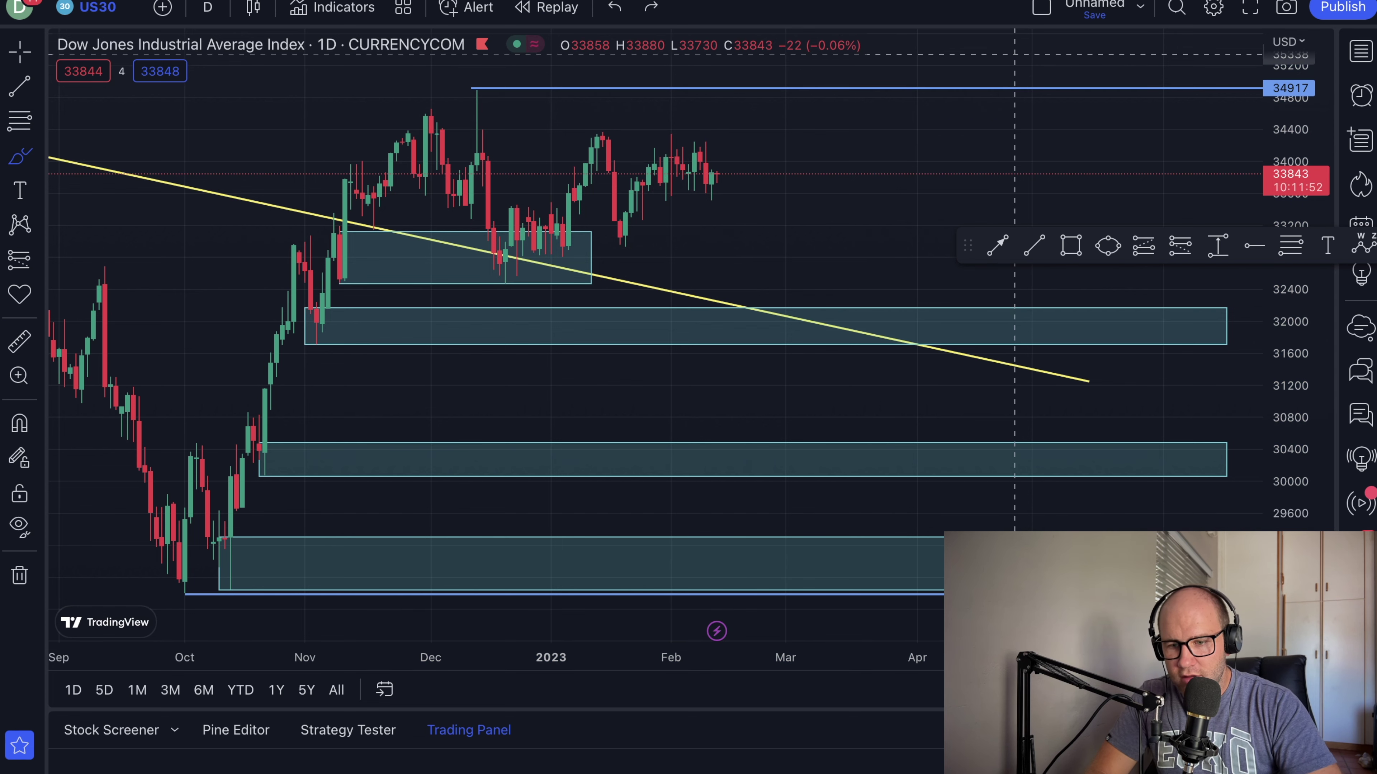
pyautogui.moveTo(220, 561)
pyautogui.mouseDown()
pyautogui.moveTo(277, 394)
pyautogui.moveTo(408, 138)
pyautogui.moveTo(514, 87)
pyautogui.moveTo(648, 136)
pyautogui.moveTo(814, 418)
pyautogui.moveTo(861, 452)
pyautogui.moveTo(894, 435)
pyautogui.moveTo(970, 216)
pyautogui.mouseUp()
pyautogui.moveTo(1002, 157); pyautogui.dragTo(1059, 31)
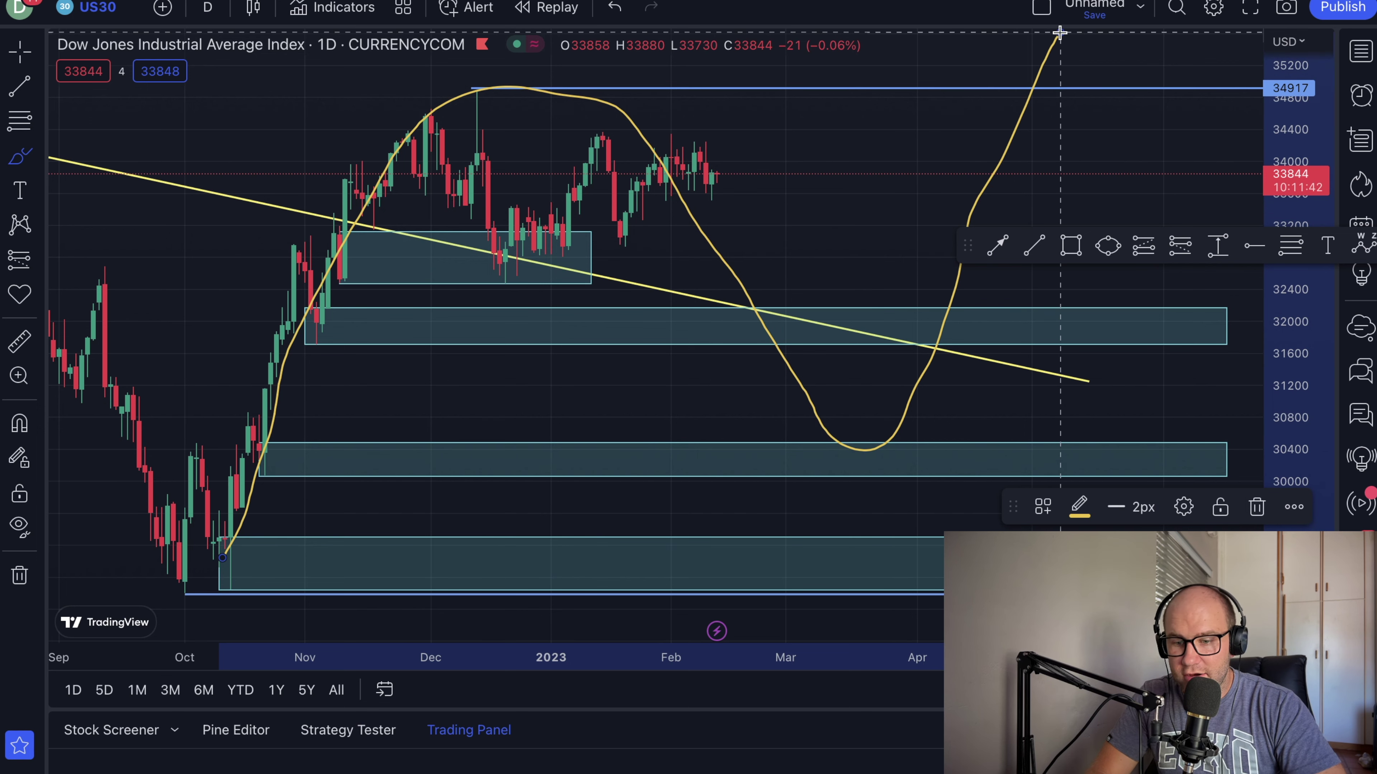
pyautogui.press('super+z')
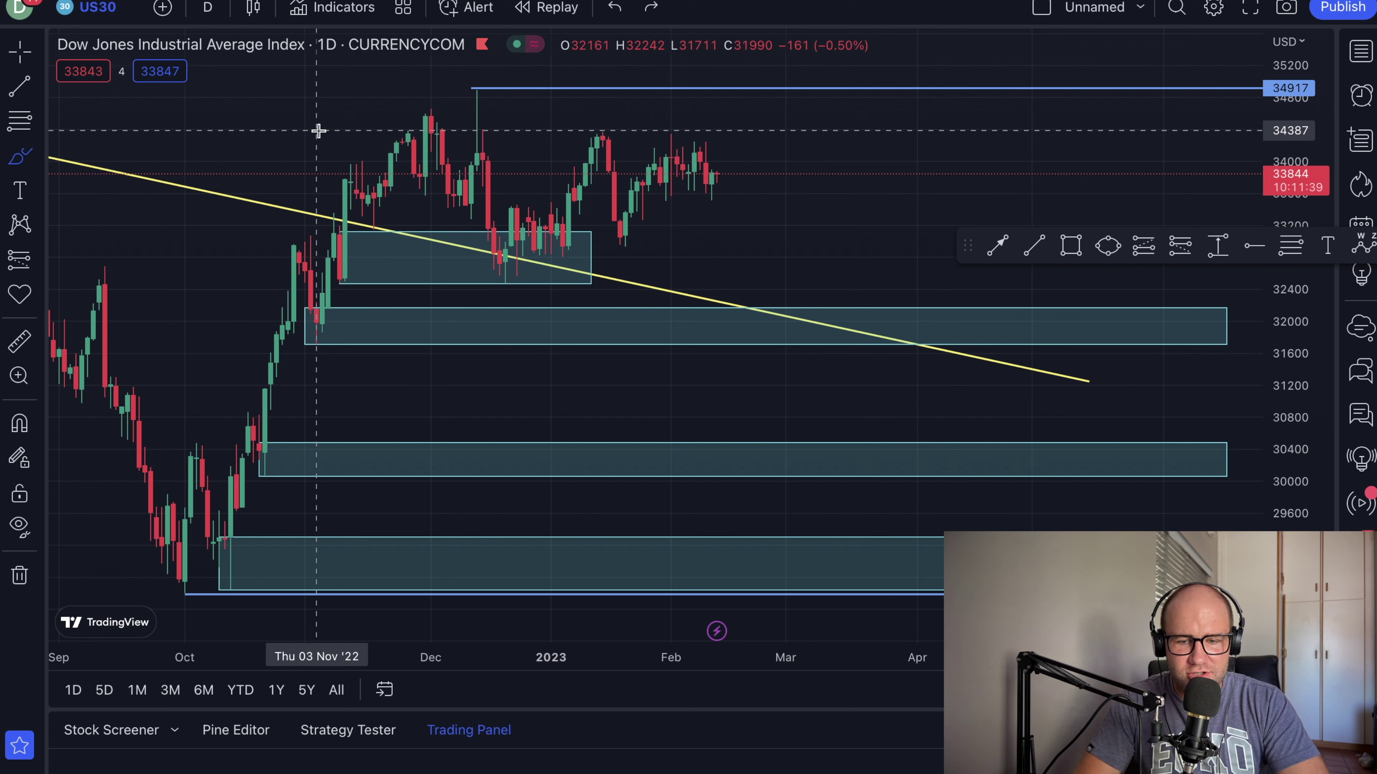
pyautogui.click(16, 269)
pyautogui.click(20, 232)
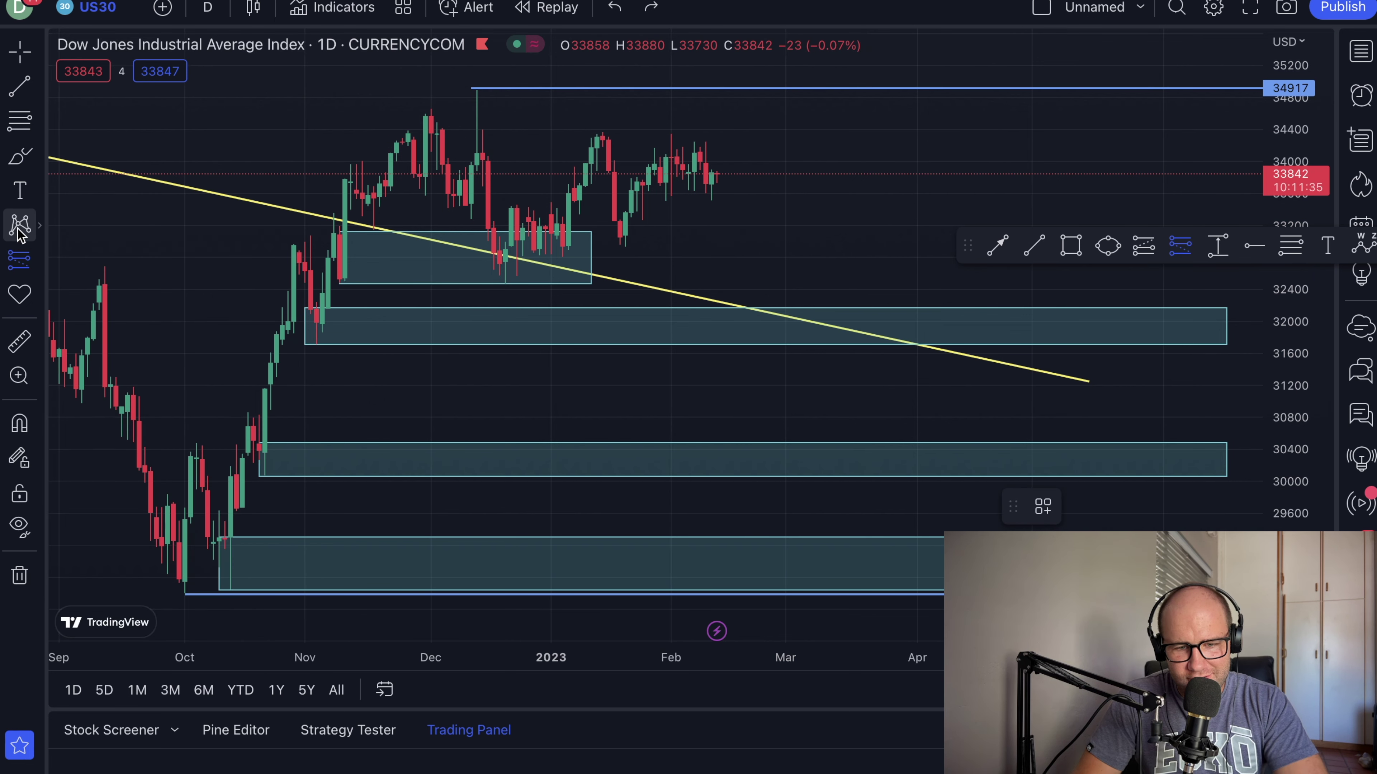
pyautogui.click(25, 195)
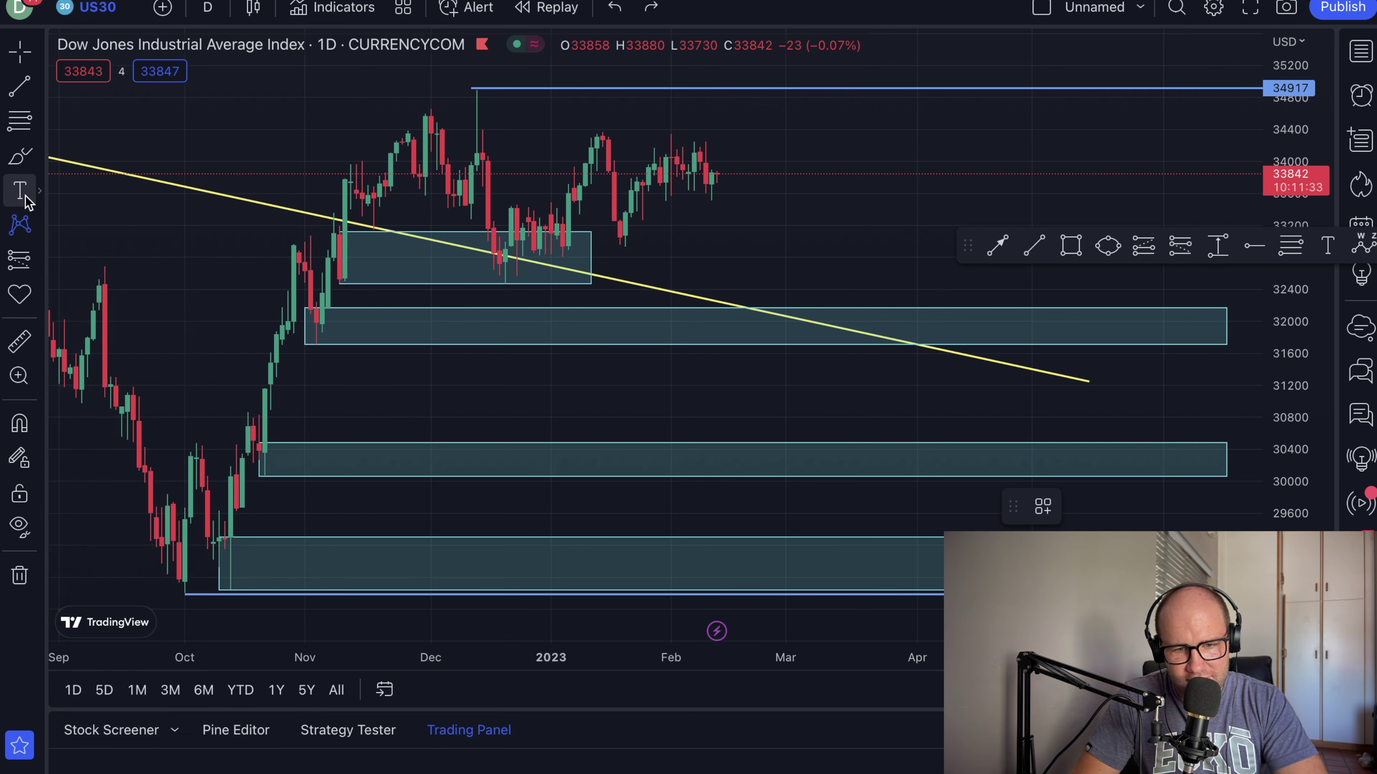
pyautogui.click(19, 258)
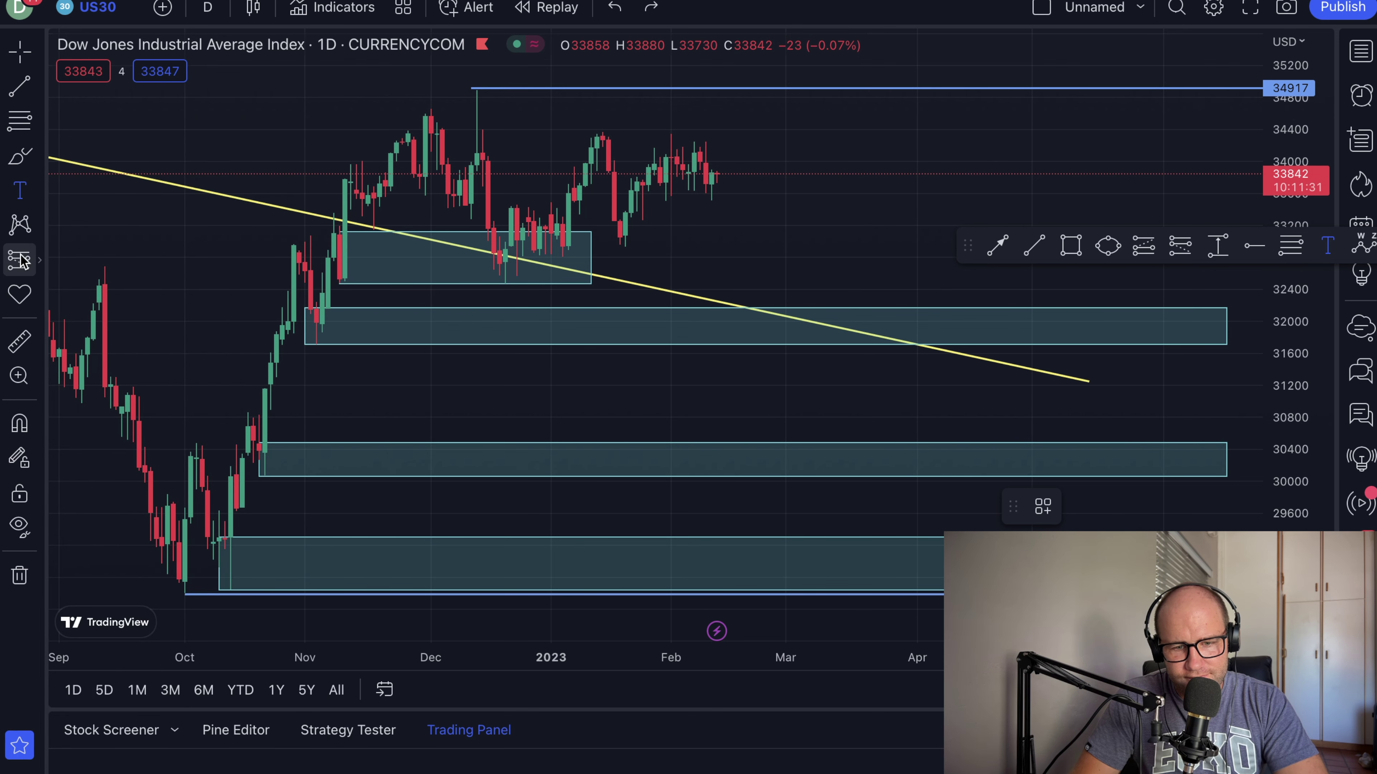
pyautogui.click(21, 260)
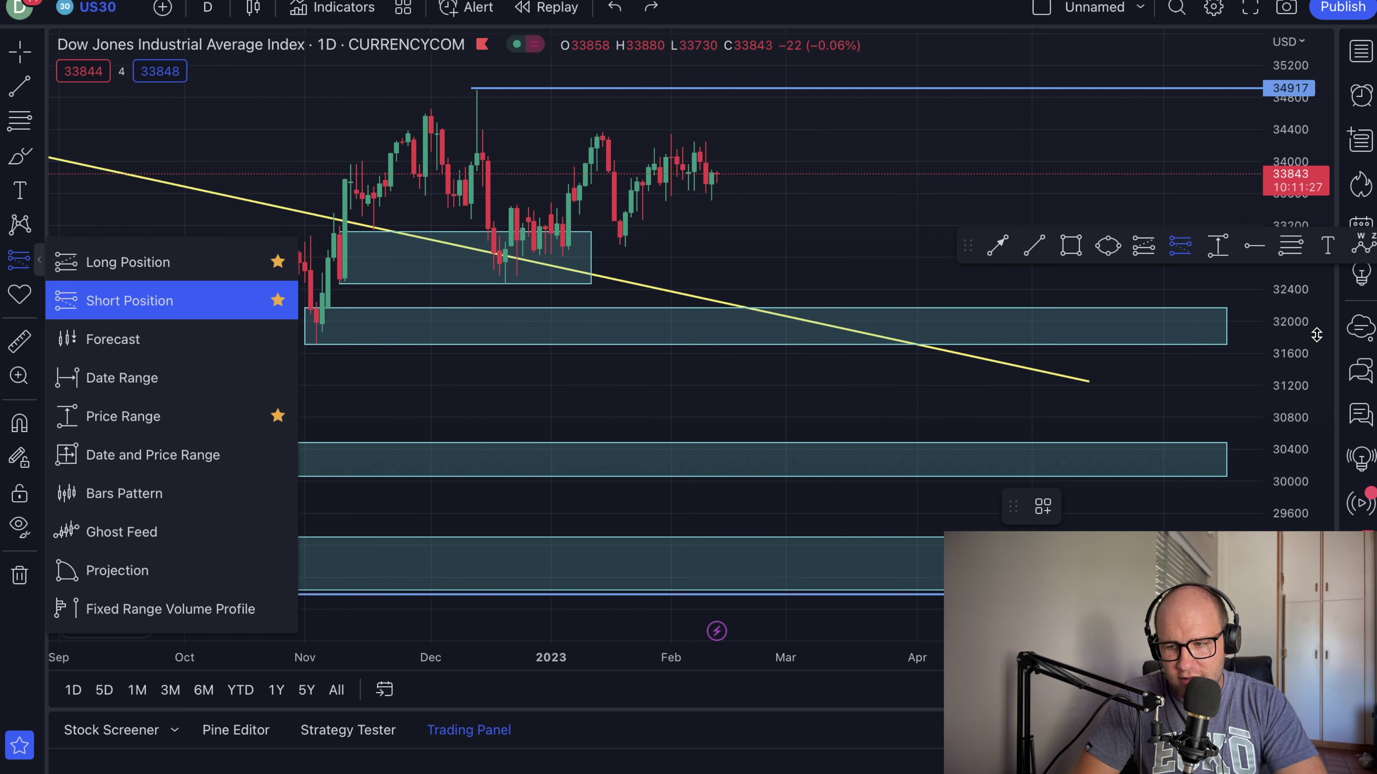
pyautogui.click(1289, 249)
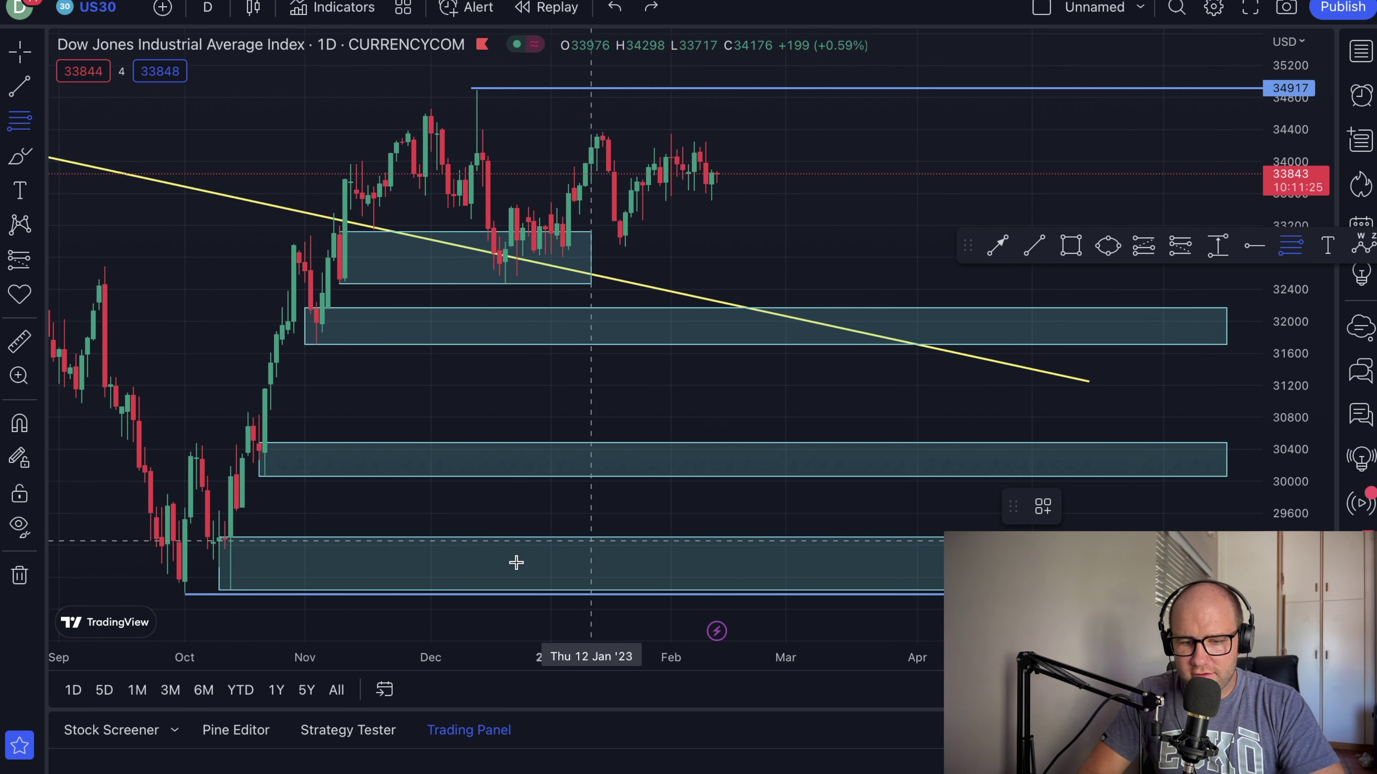
pyautogui.click(184, 595)
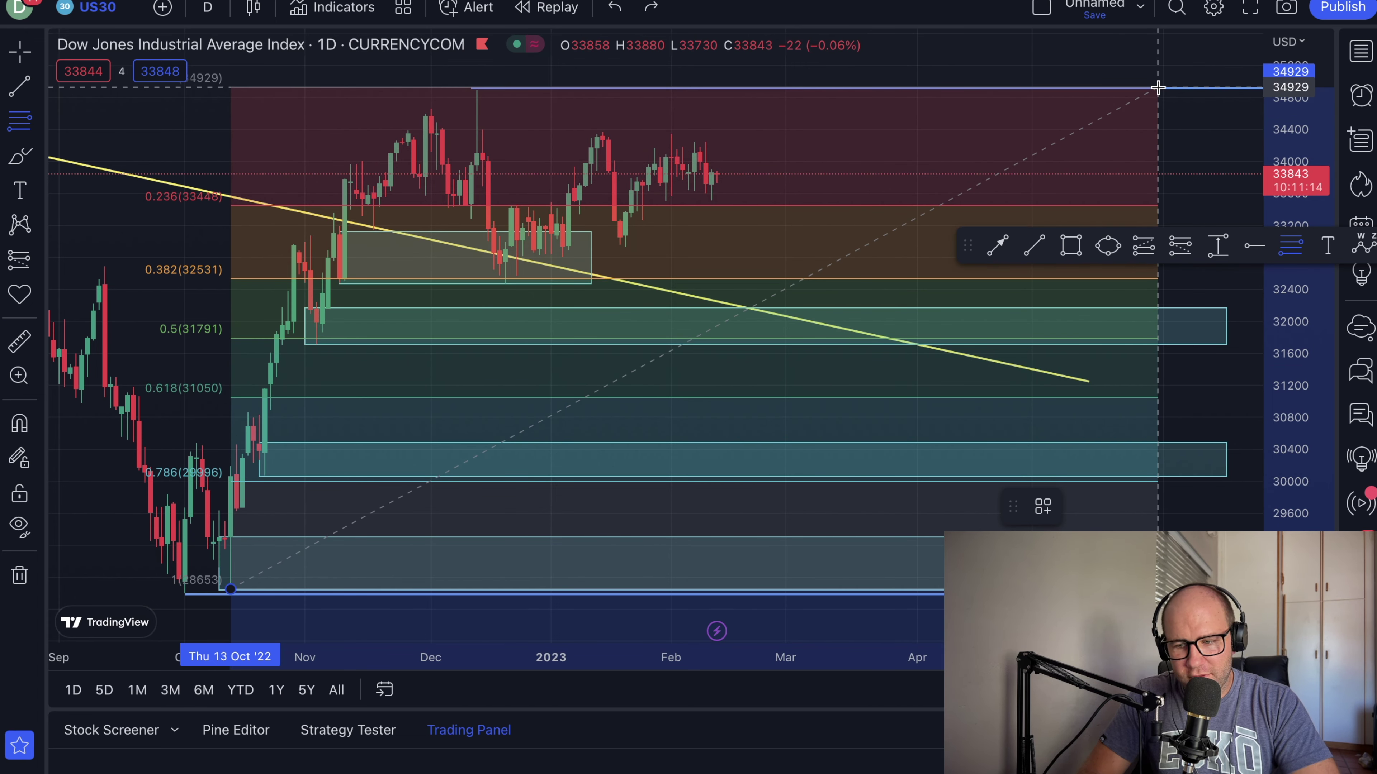
pyautogui.click(1157, 87)
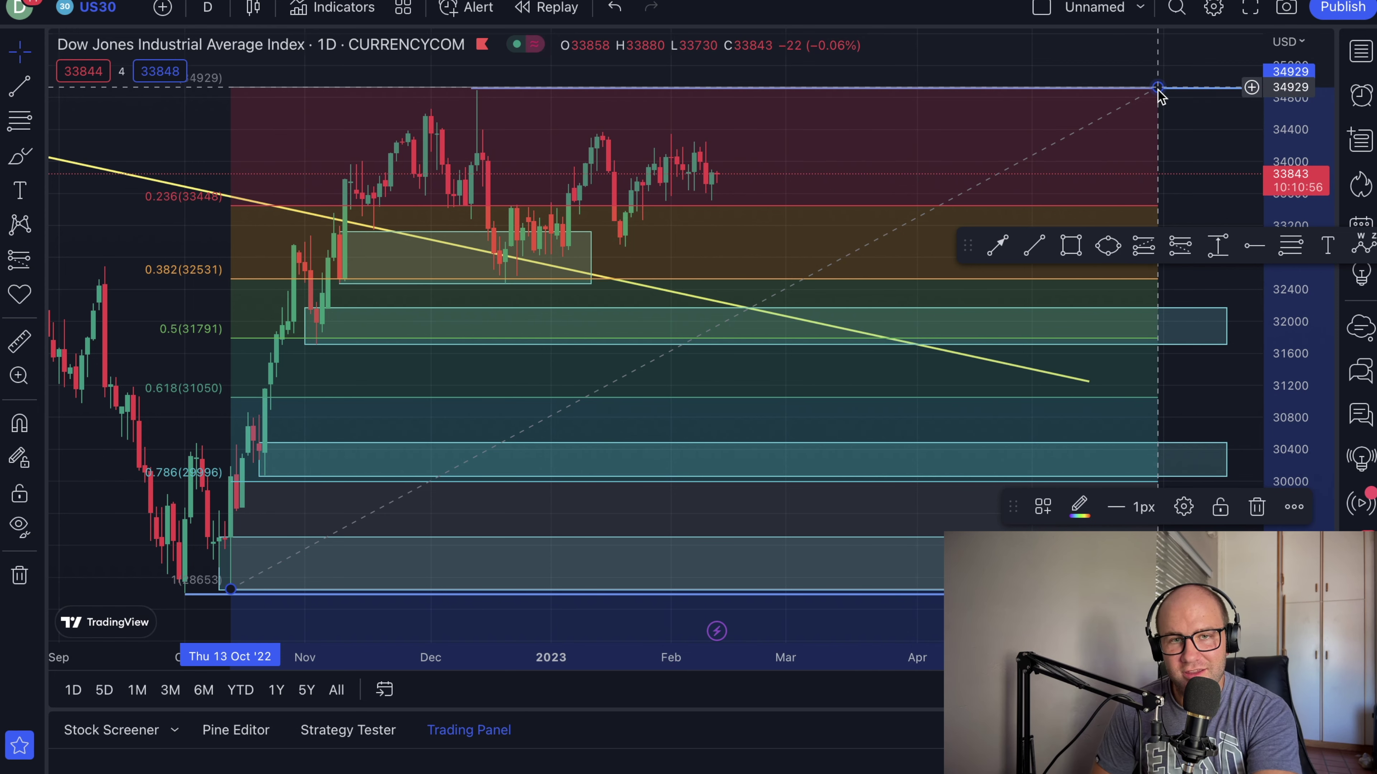
pyautogui.press('Delete')
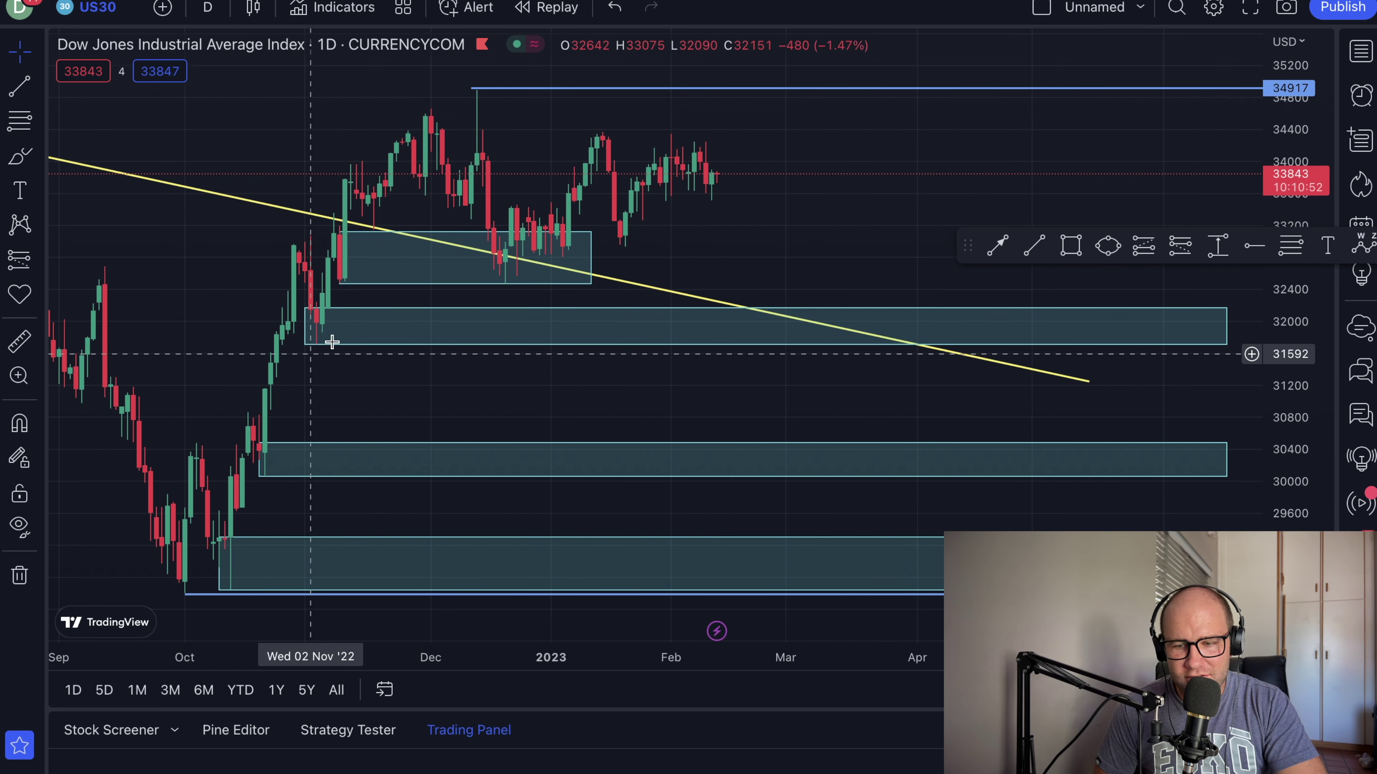
# - Select and delete the small teal box over the November–January consolidation
pyautogui.click(396, 393)
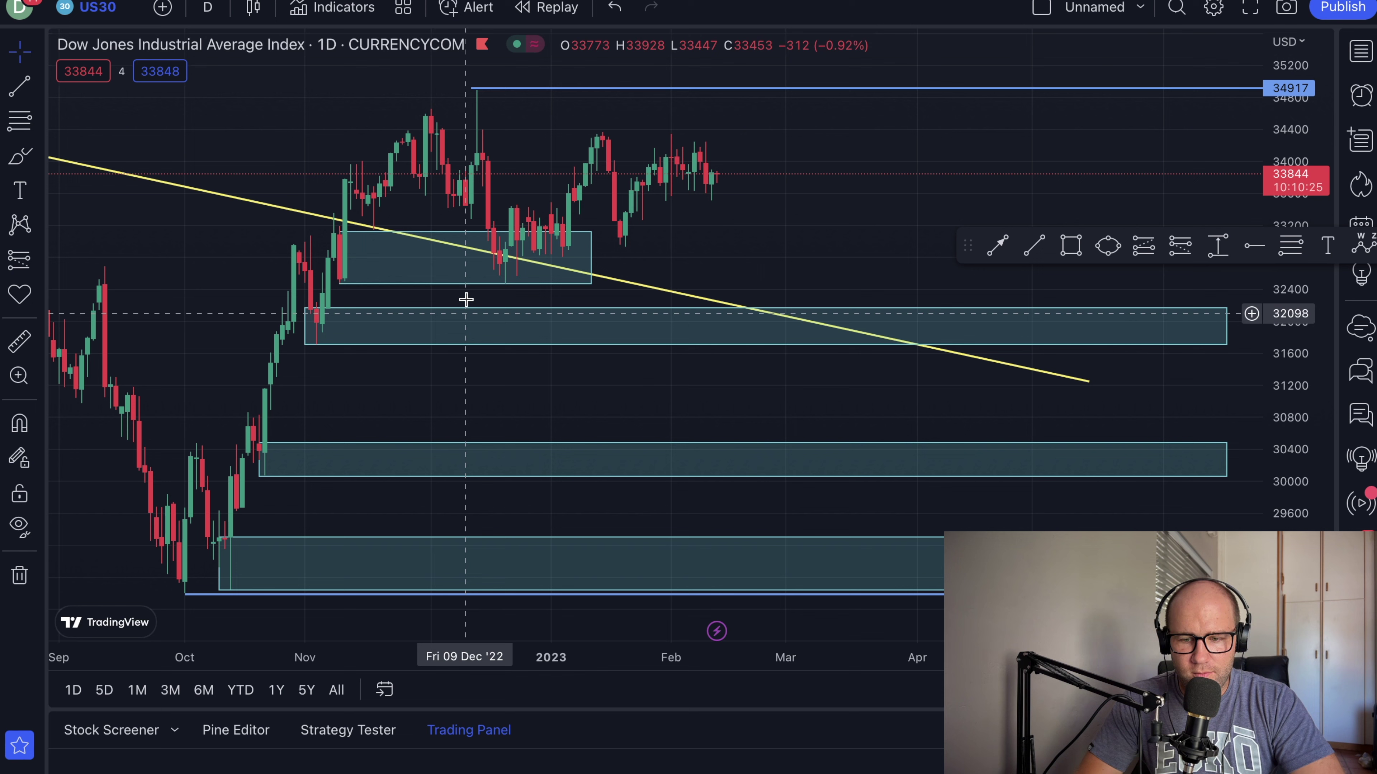
pyautogui.click(431, 229)
pyautogui.press('Delete')
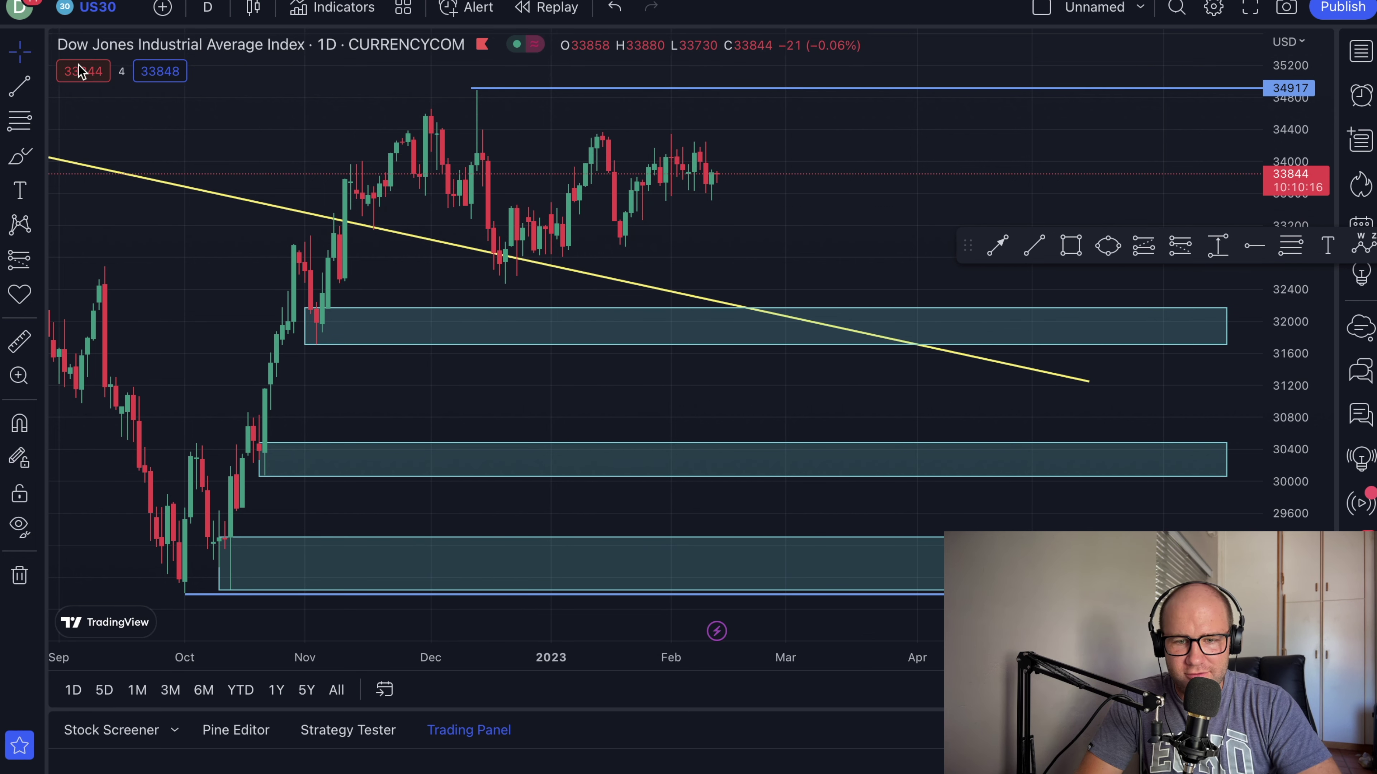
# - Change the interval from 1 day to 4 hours, showing early January through mid-February
pyautogui.click(205, 8)
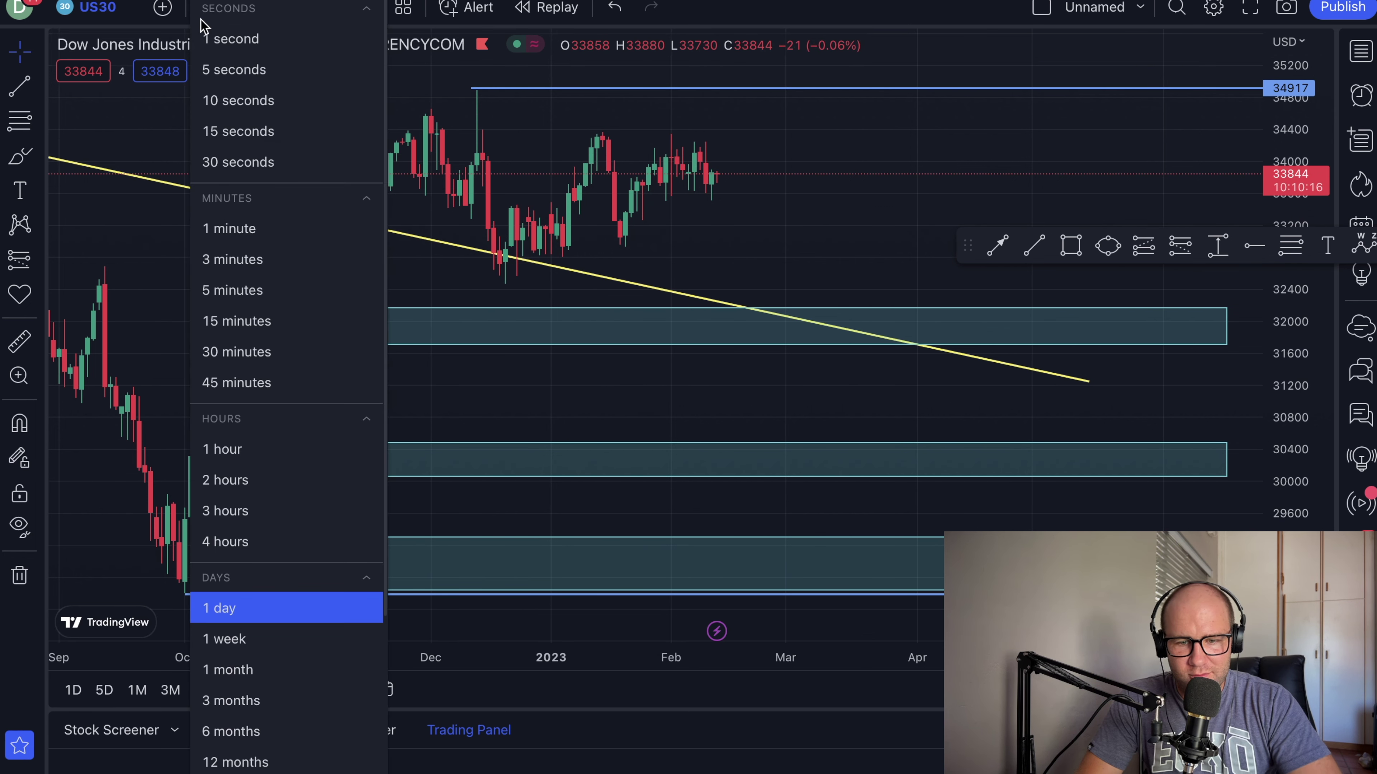
pyautogui.click(253, 548)
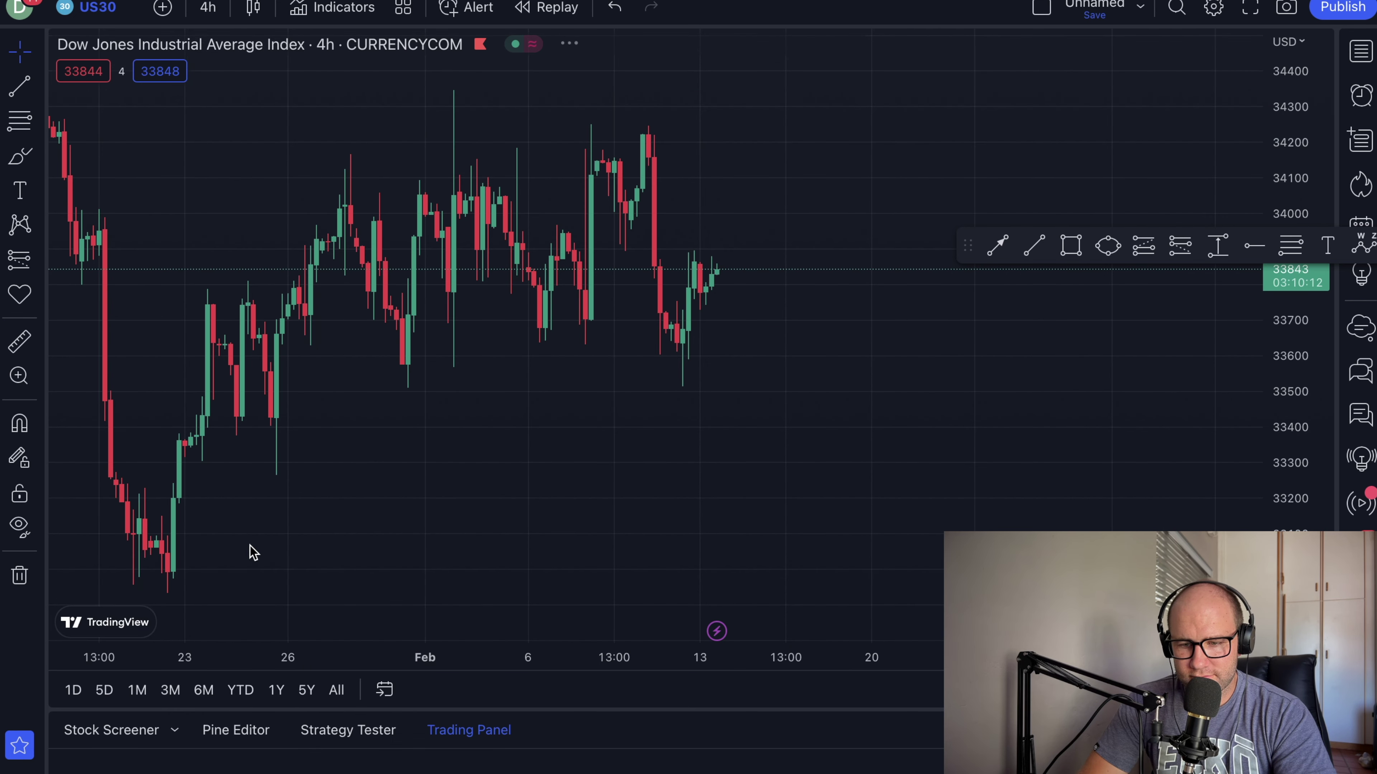
pyautogui.scroll(-4, 329, 359)
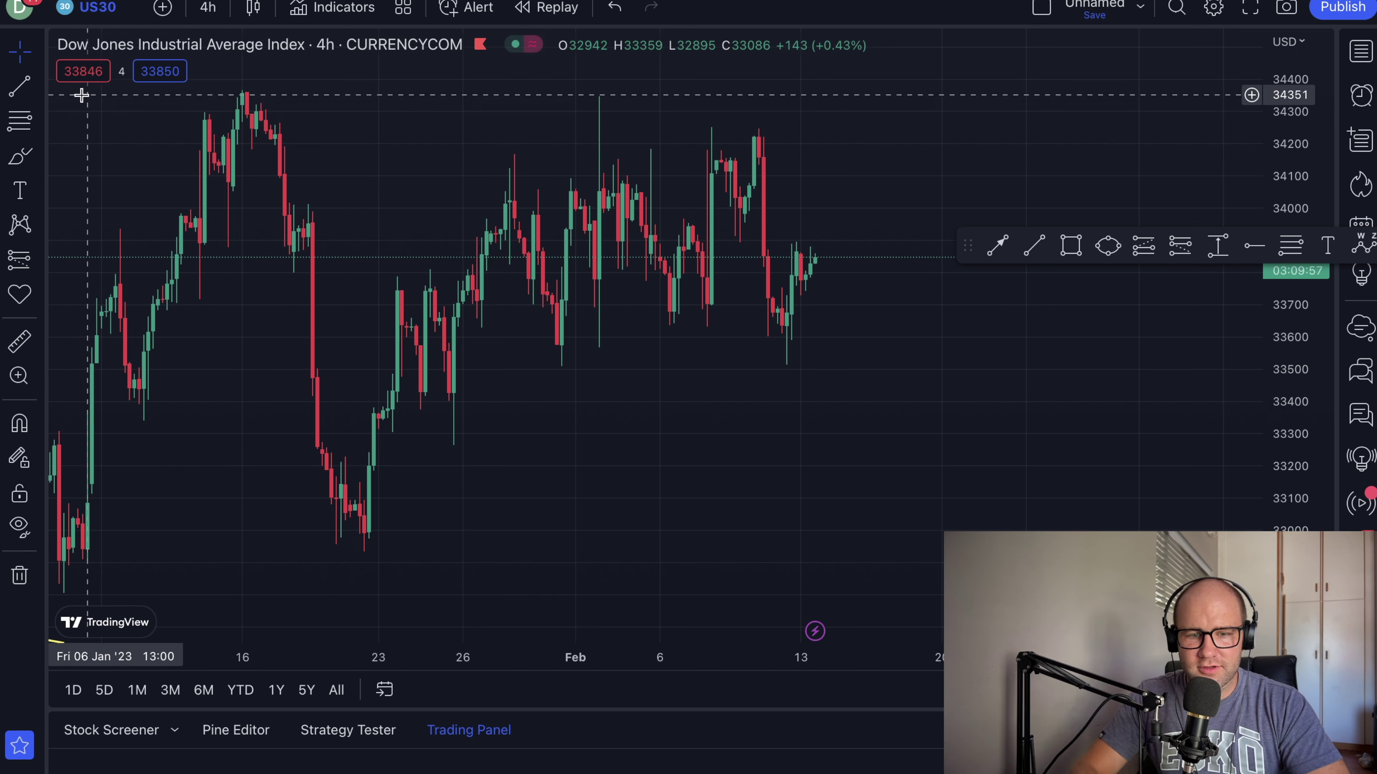
# - Draw a thin teal rectangle at 34,319–34,369 from the 16 Jan high across the chart
pyautogui.click(16, 97)
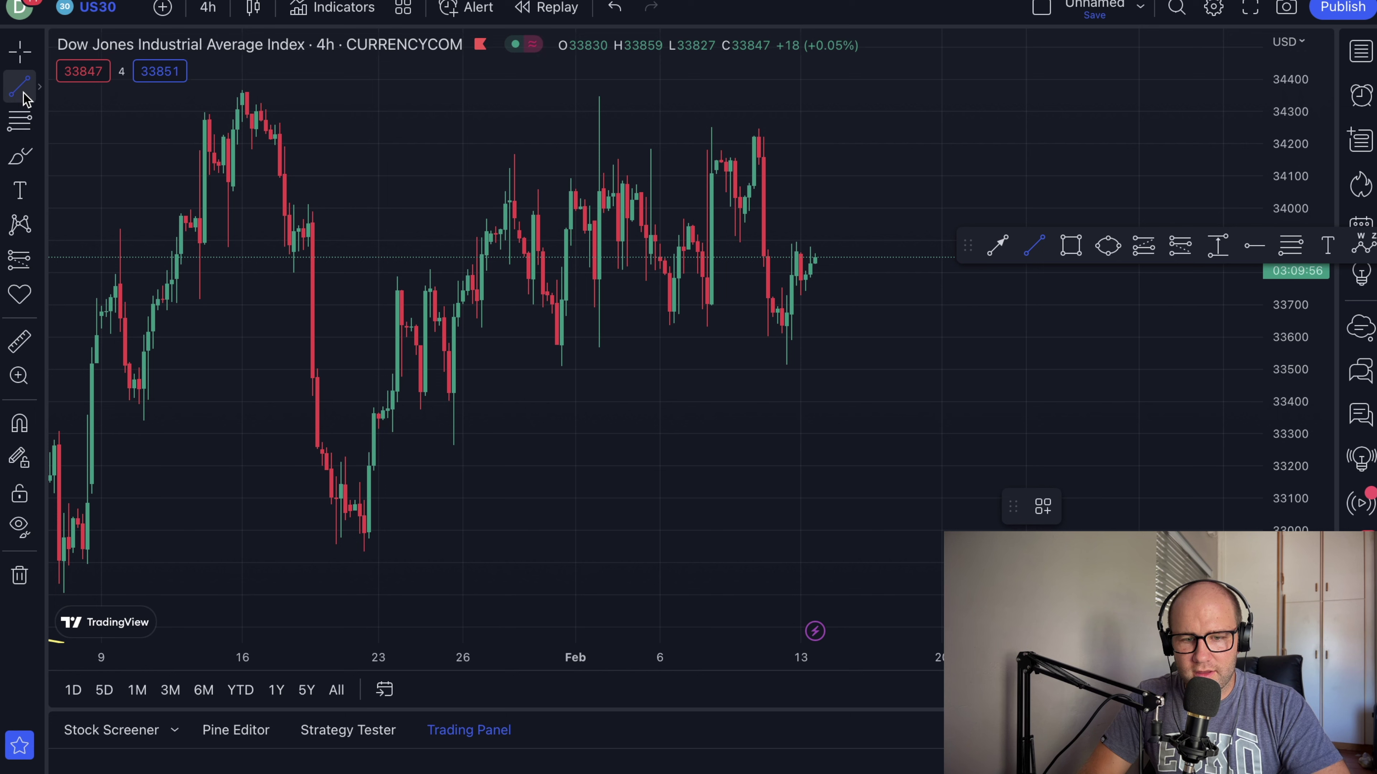
pyautogui.click(34, 157)
pyautogui.click(74, 233)
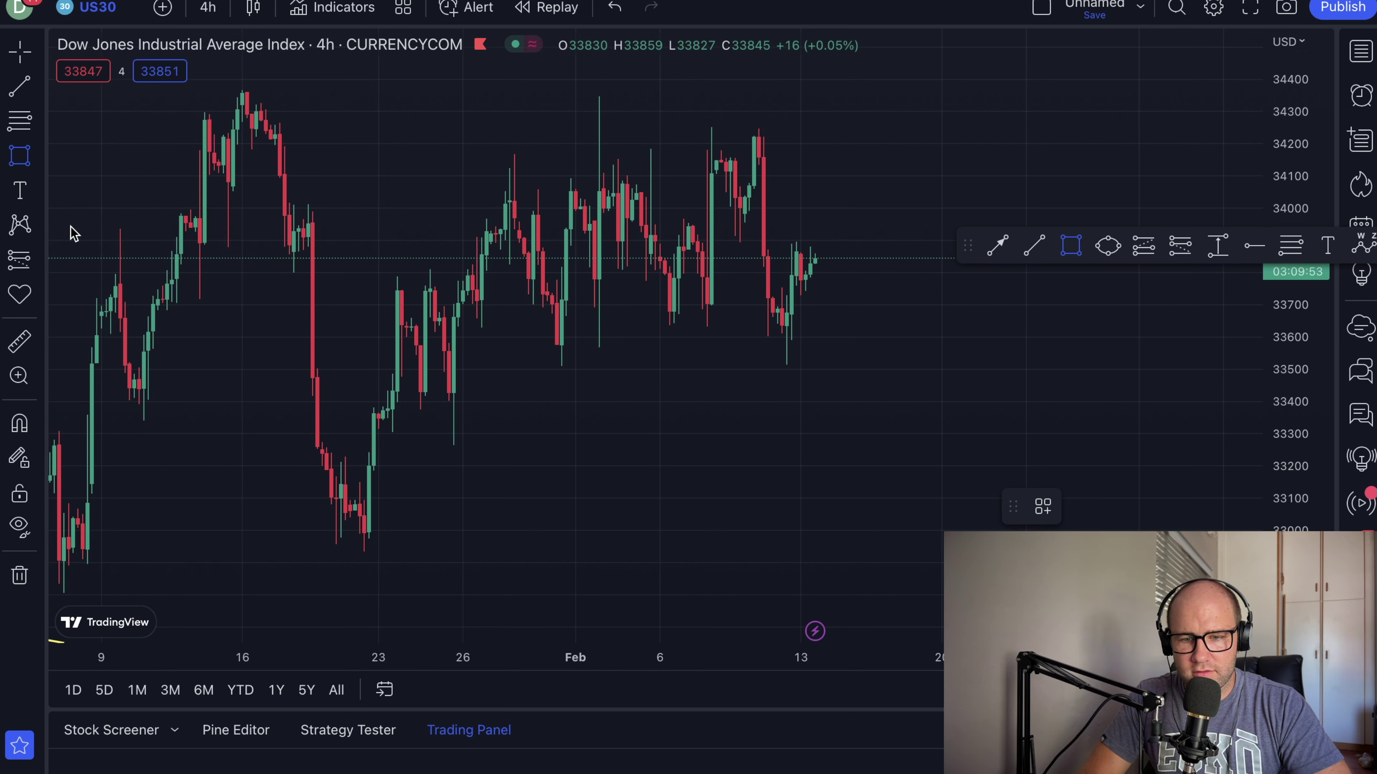
pyautogui.click(243, 108)
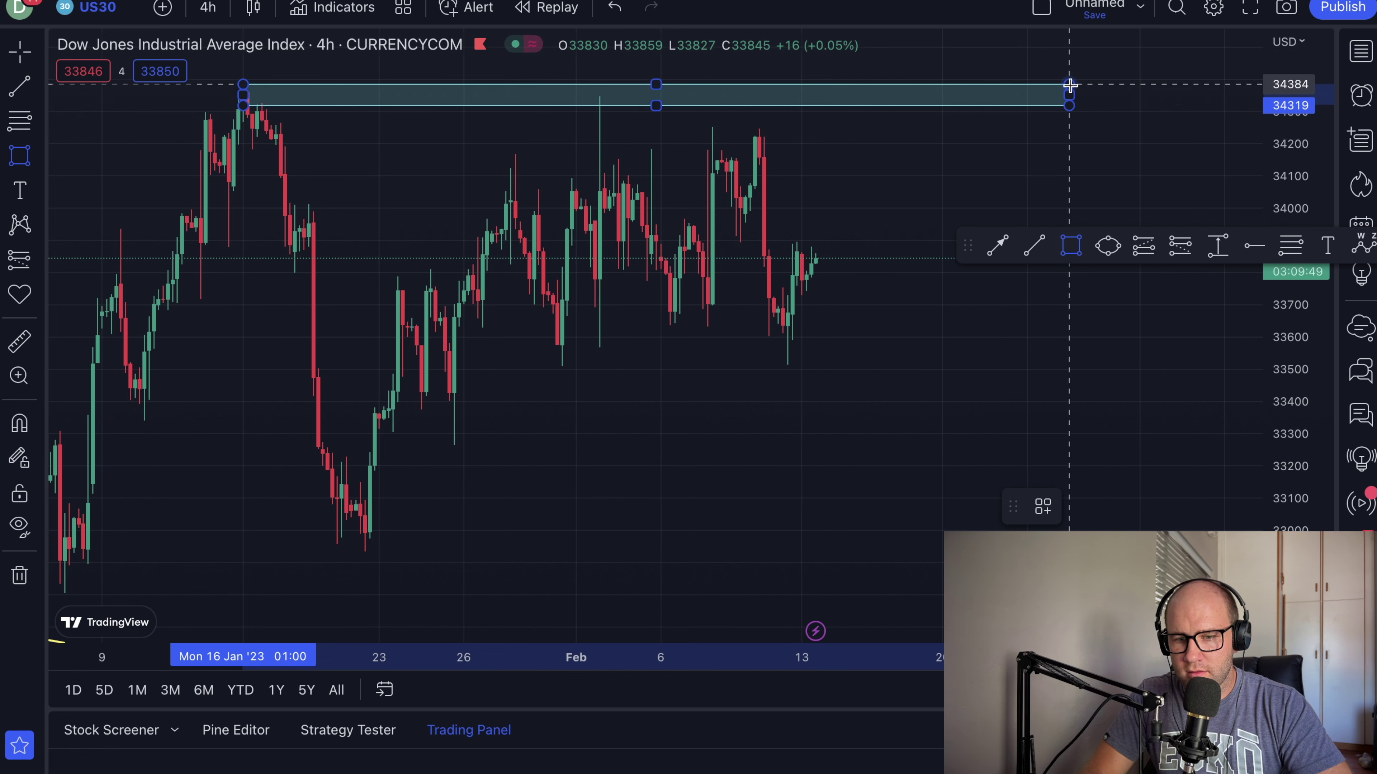
pyautogui.click(1109, 89)
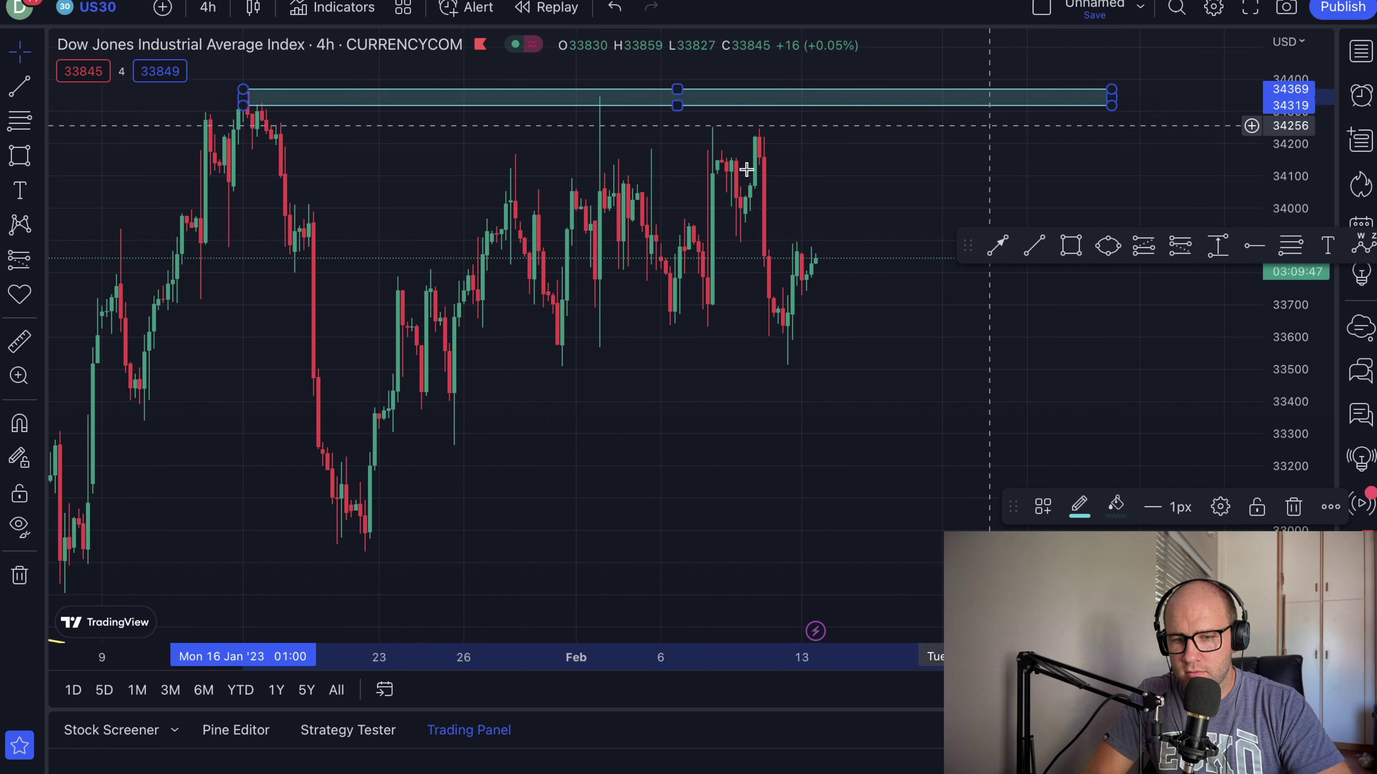
pyautogui.click(477, 261)
pyautogui.hscroll(3, 347, 271)
pyautogui.hscroll(-10, 347, 270)
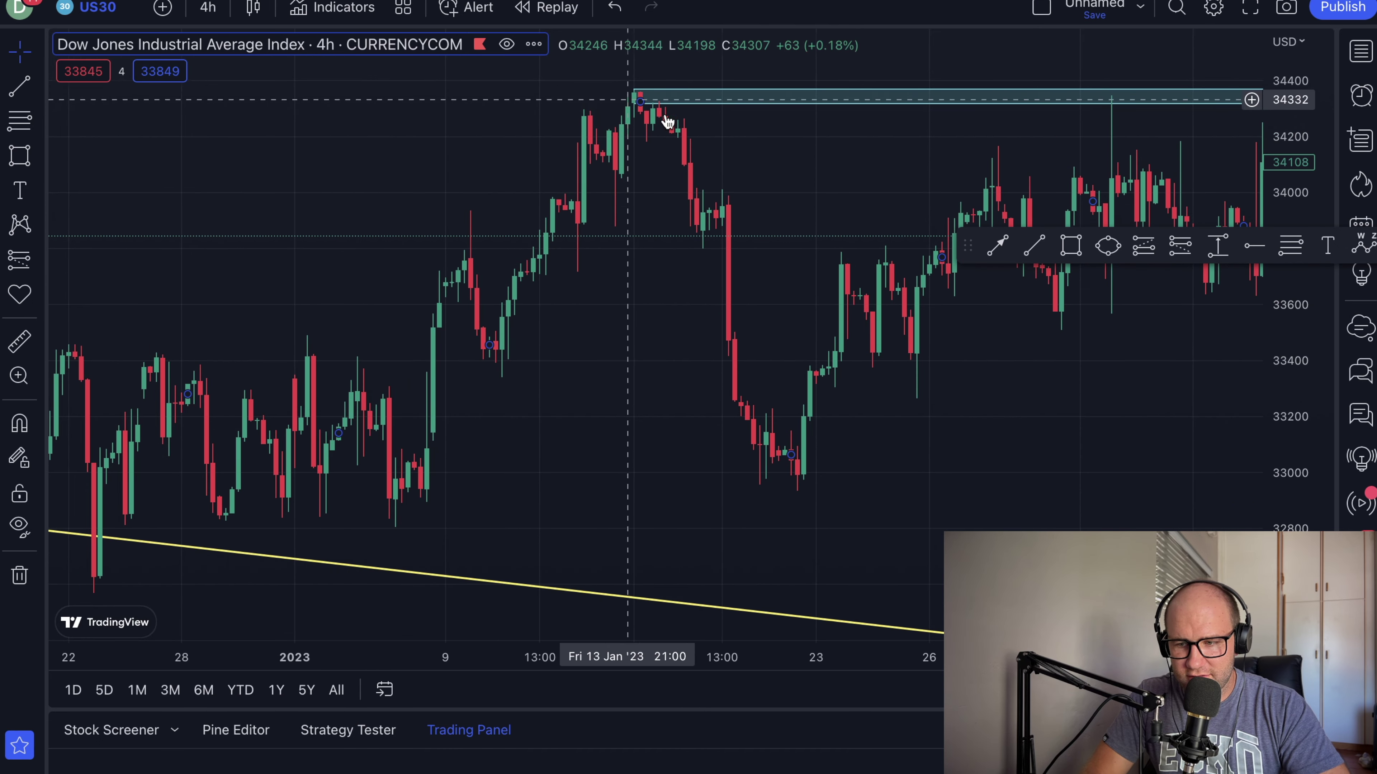
pyautogui.hscroll(5, 790, 181)
pyautogui.hscroll(5, 792, 188)
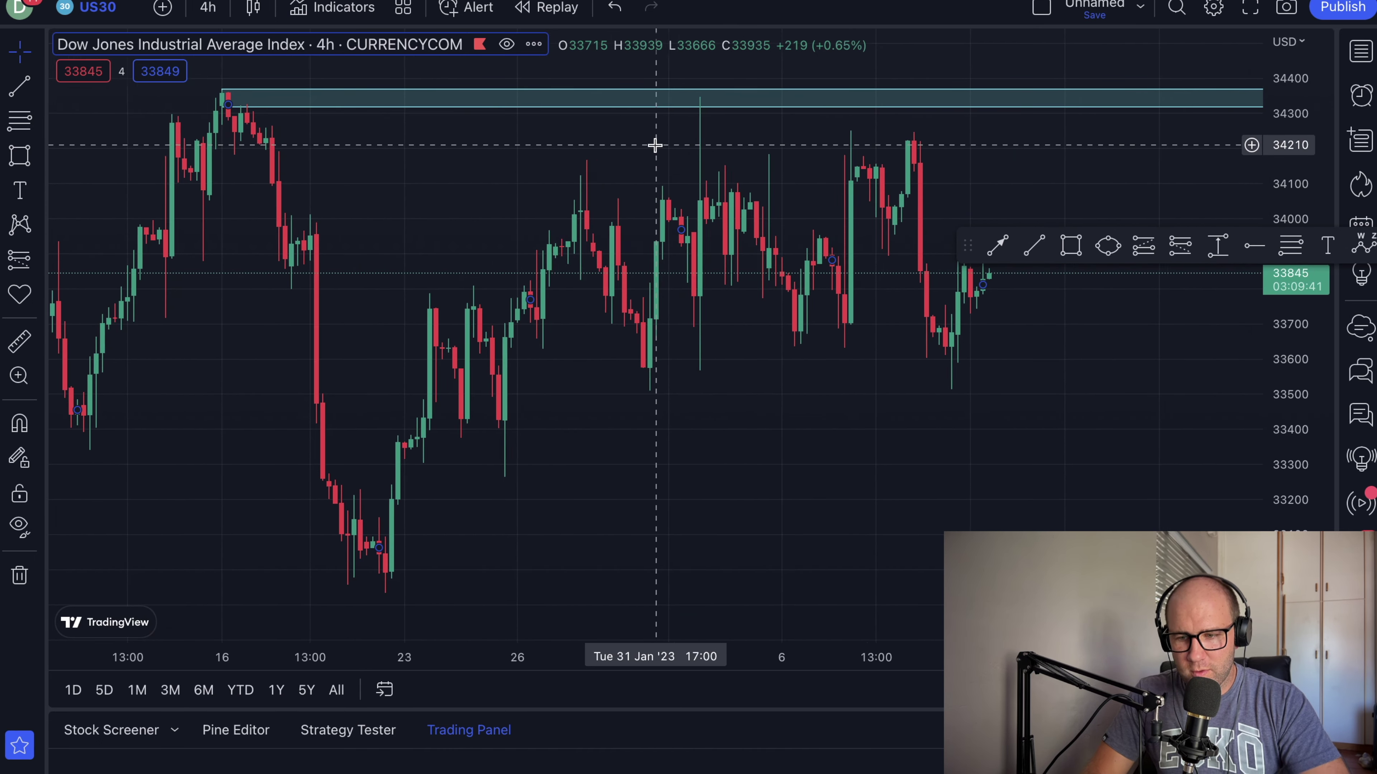
pyautogui.hscroll(3, 658, 152)
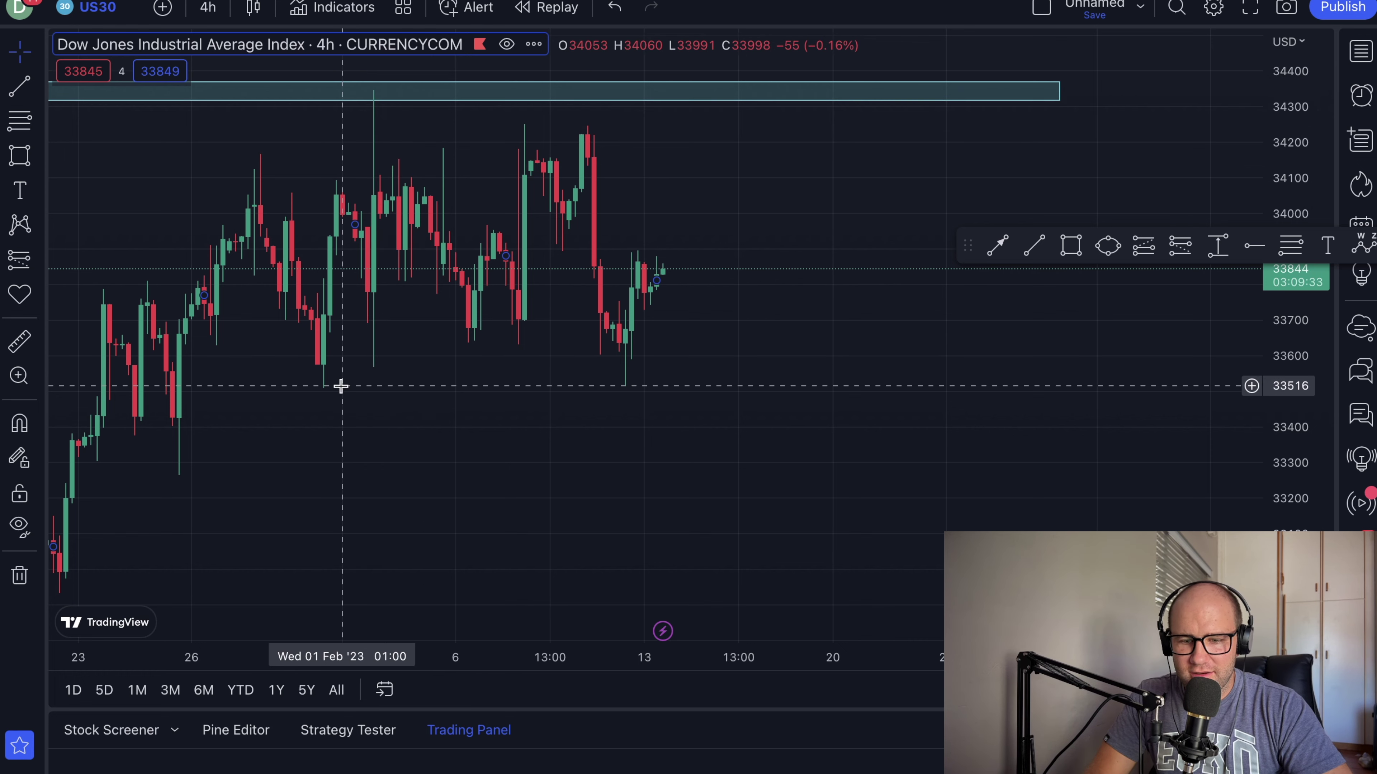
pyautogui.hscroll(-3, 347, 390)
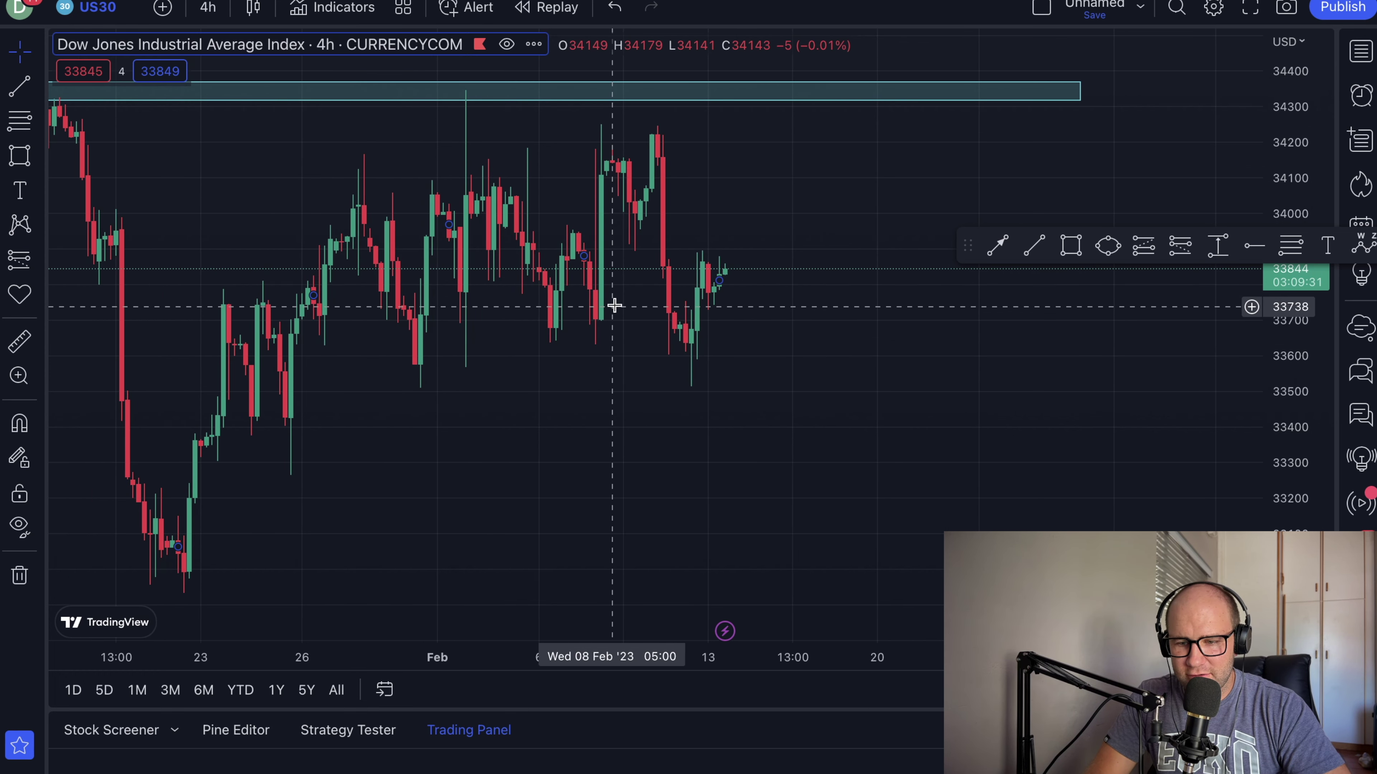
pyautogui.scroll(1, 710, 235)
pyautogui.scroll(-3, 710, 235)
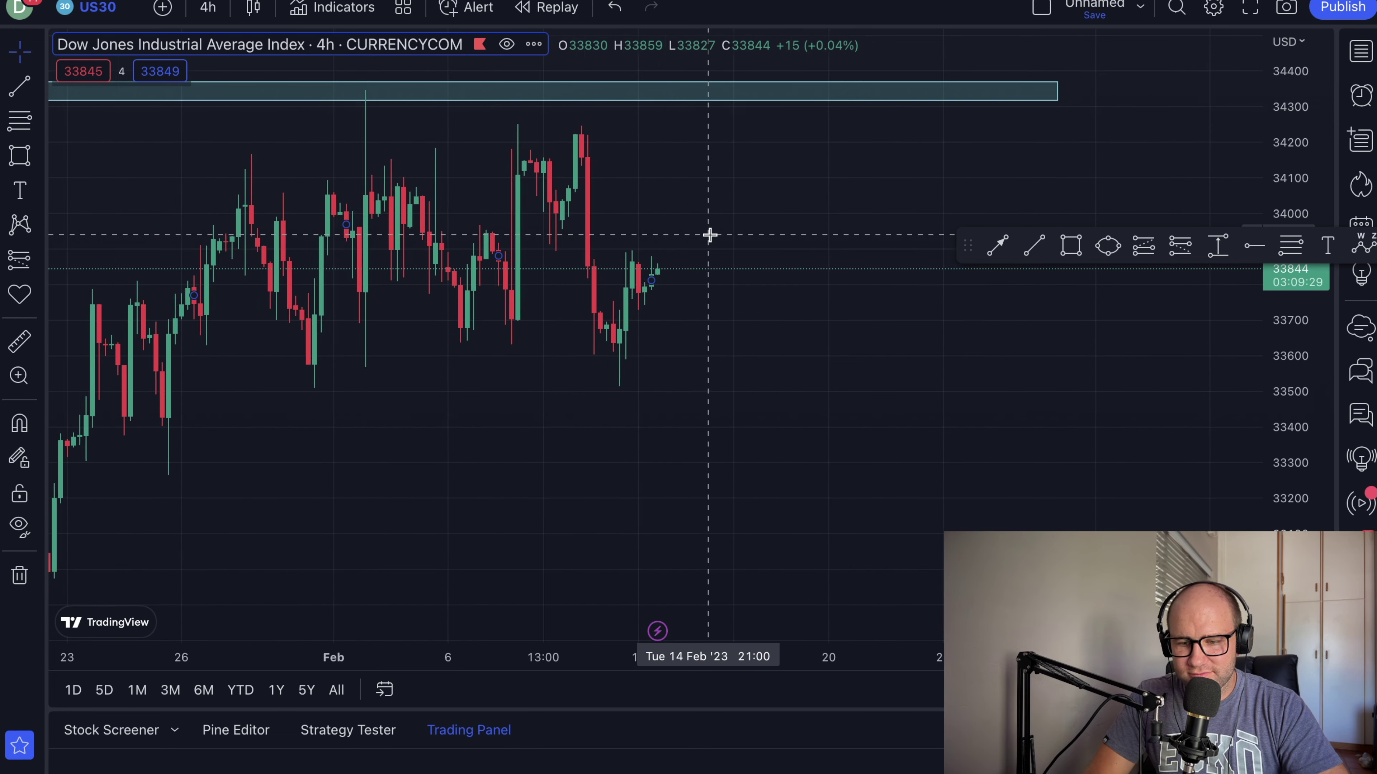
pyautogui.scroll(-2, 713, 242)
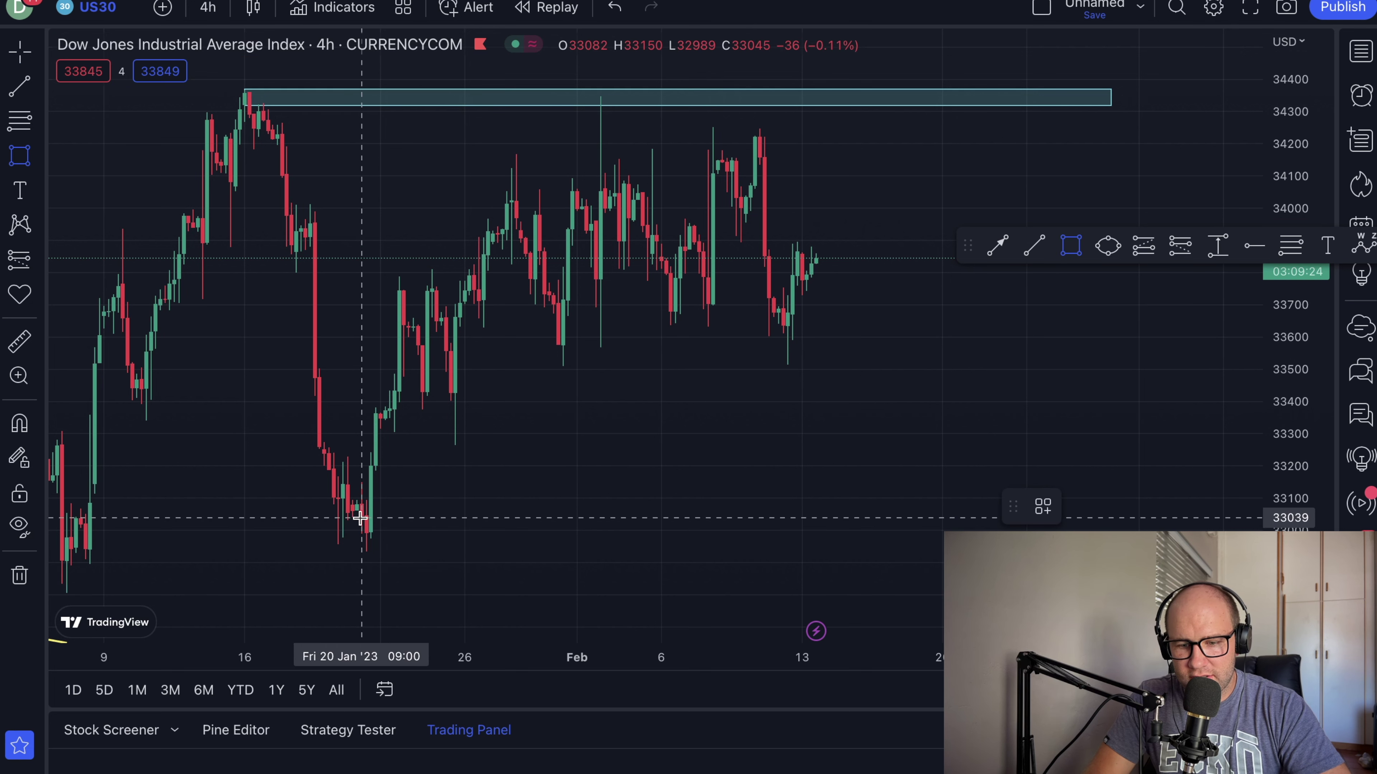
# - Add a teal zone at the January lows and place a short position entering at 34350
pyautogui.moveTo(366, 516)
pyautogui.mouseDown()
pyautogui.moveTo(638, 562)
pyautogui.moveTo(906, 563)
pyautogui.moveTo(1091, 534)
pyautogui.moveTo(1139, 552)
pyautogui.mouseUp()
pyautogui.click(1054, 458)
pyautogui.hscroll(5, 1050, 448)
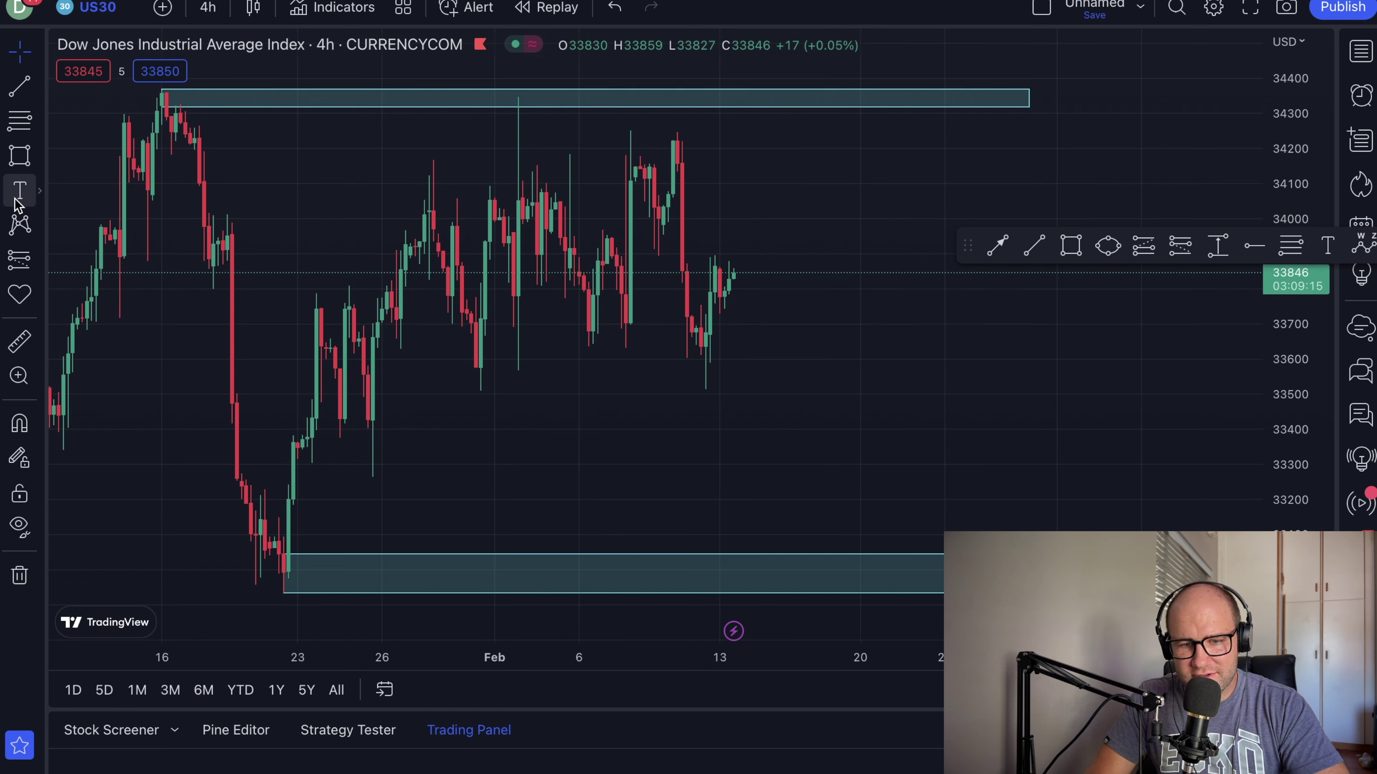
pyautogui.click(22, 260)
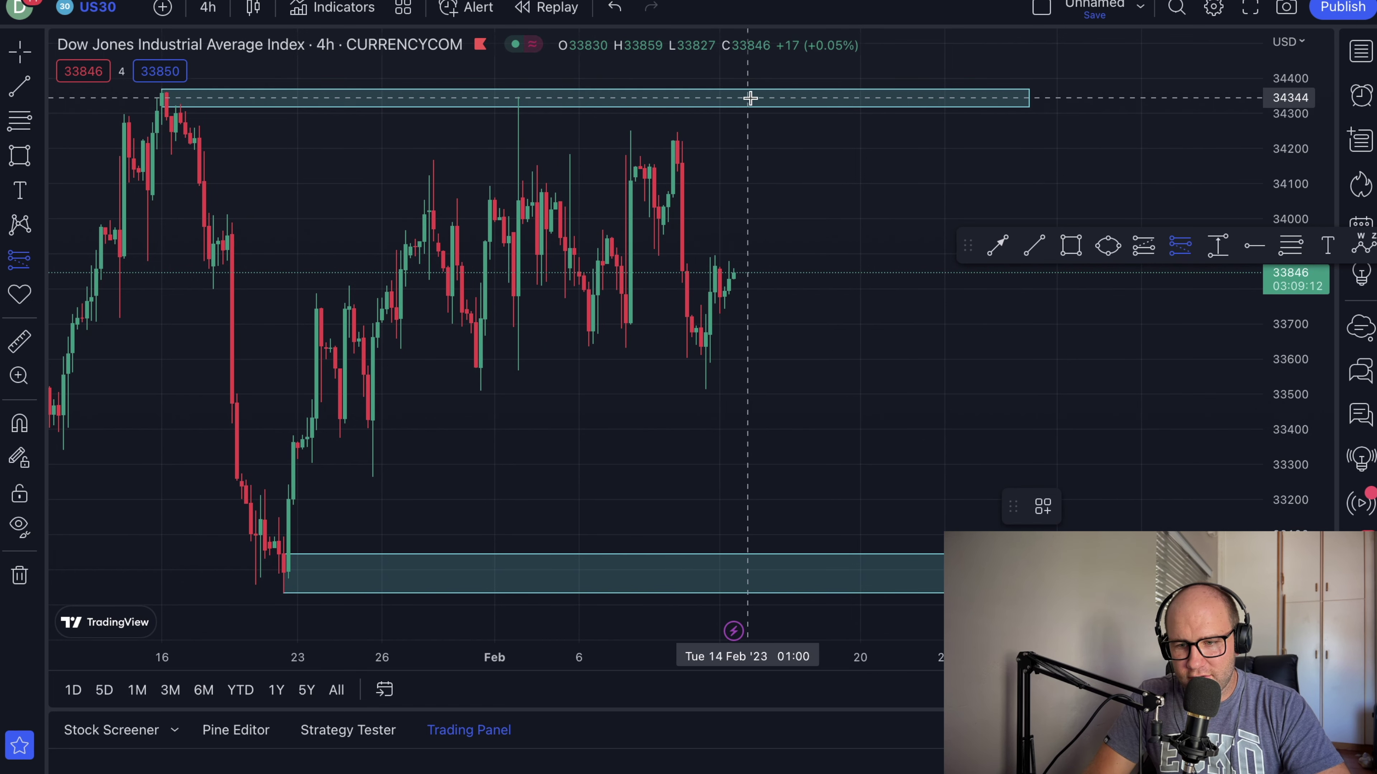
pyautogui.click(761, 96)
# - Set the short's stop to 34449 and target to 33135, and widen the box rightward
pyautogui.moveTo(1285, 123); pyautogui.dragTo(1285, 174)
pyautogui.moveTo(764, 62); pyautogui.dragTo(764, 117)
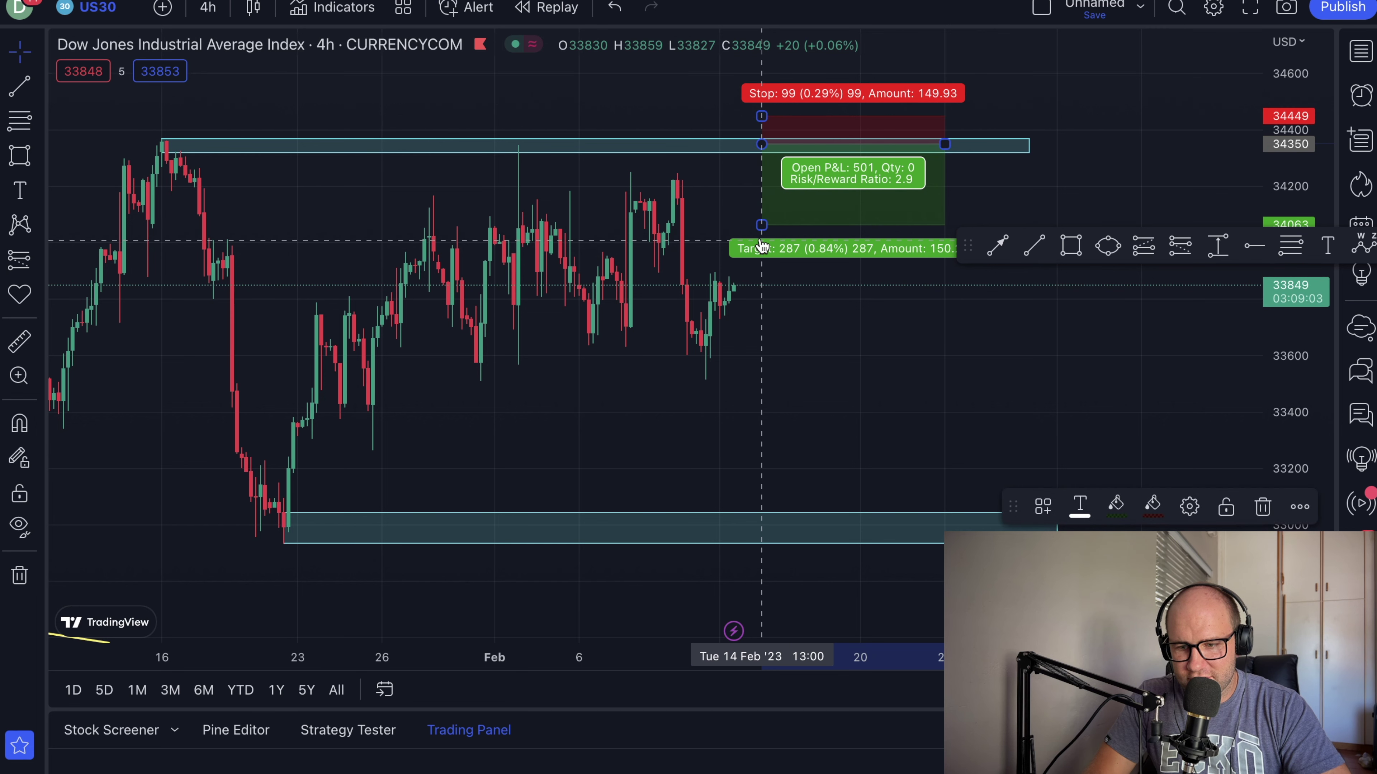
pyautogui.moveTo(762, 227); pyautogui.dragTo(777, 488)
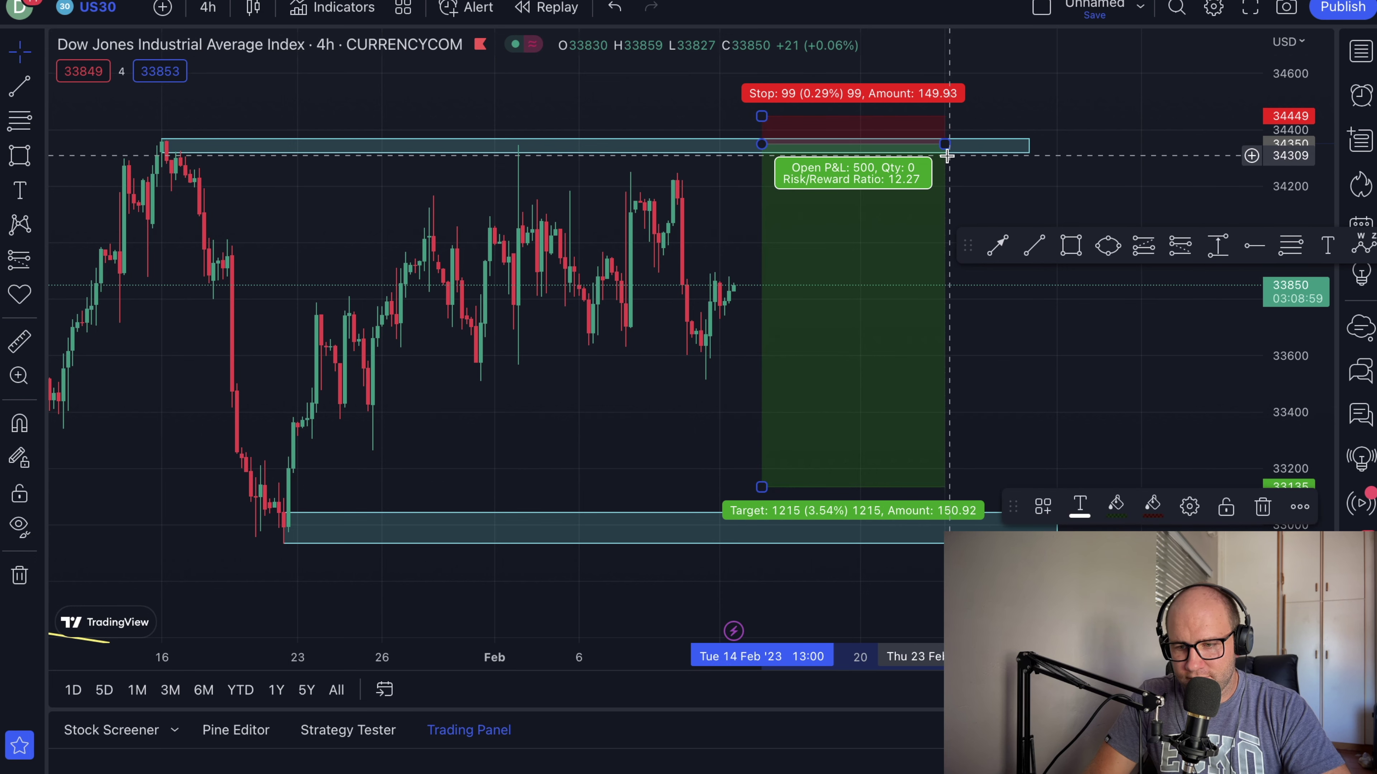
pyautogui.moveTo(945, 147); pyautogui.dragTo(1039, 147)
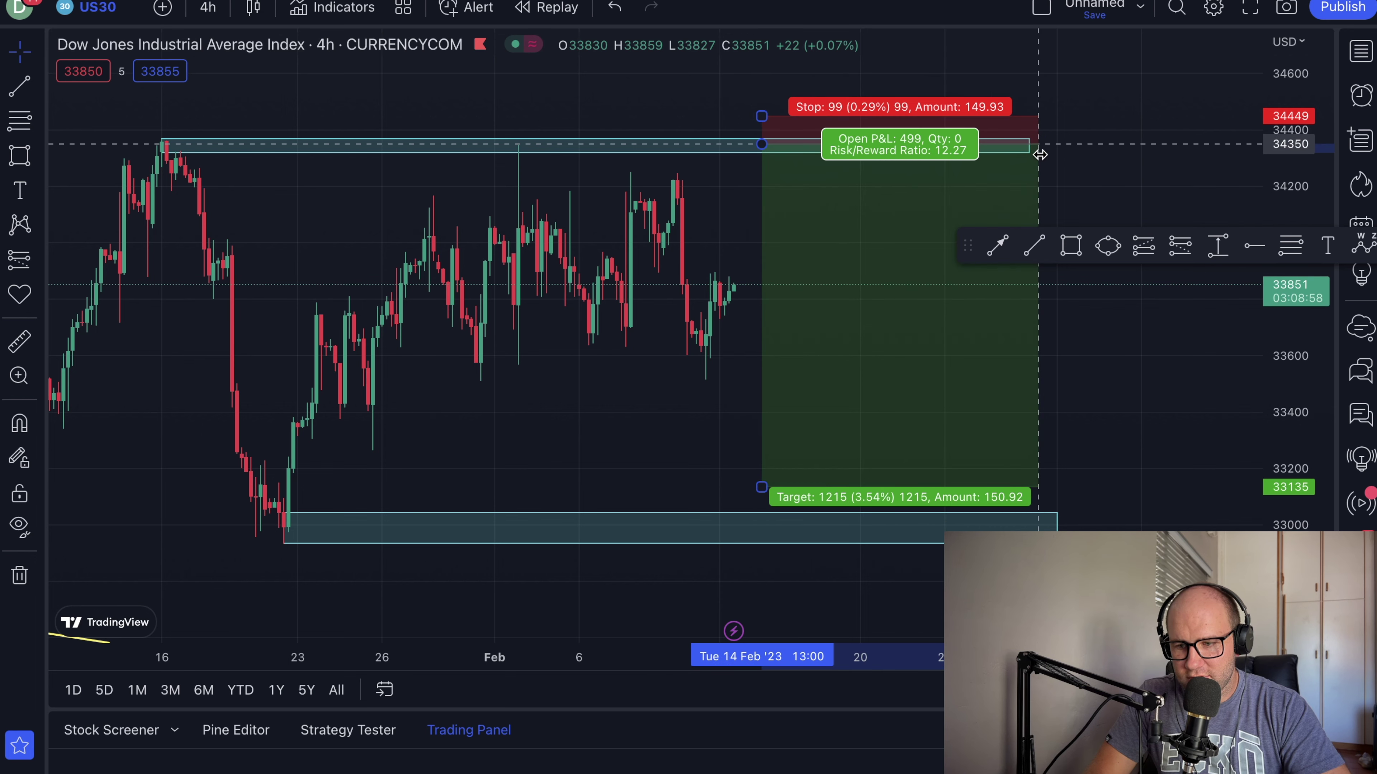
pyautogui.click(1065, 167)
pyautogui.scroll(-4, 436, 255)
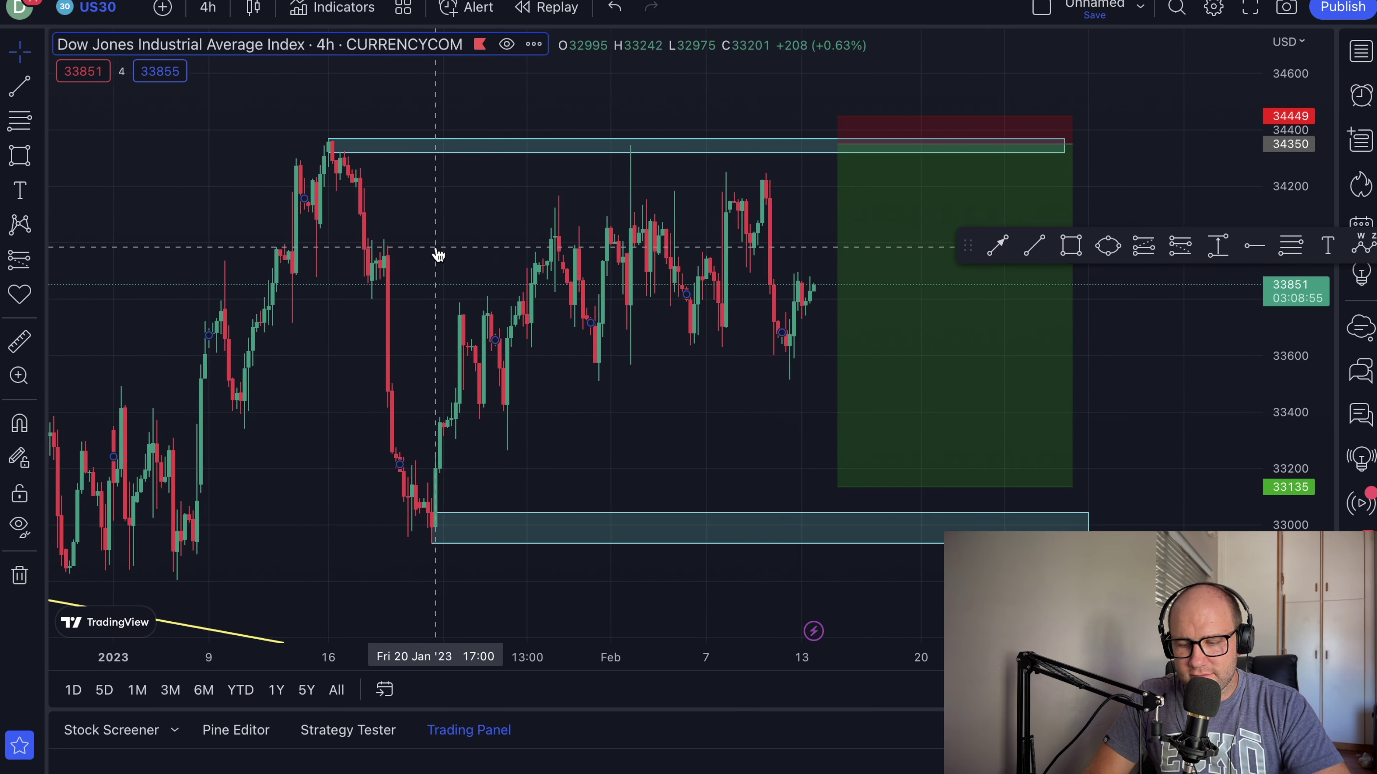
# - Save a snapshot of the 4-hour US30 chart to the Desktop as US30_2023-02-13_13-51-09.png
pyautogui.click(1286, 7)
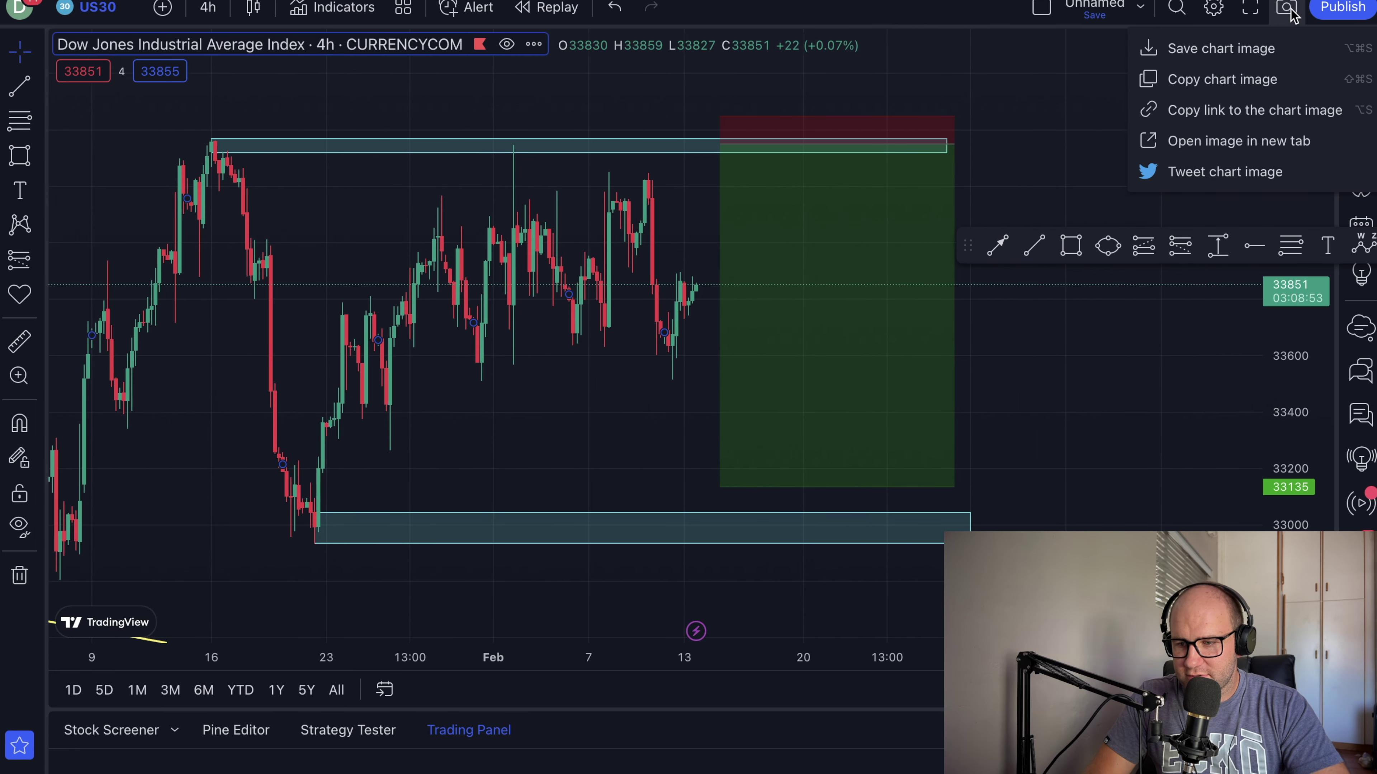
pyautogui.click(1178, 54)
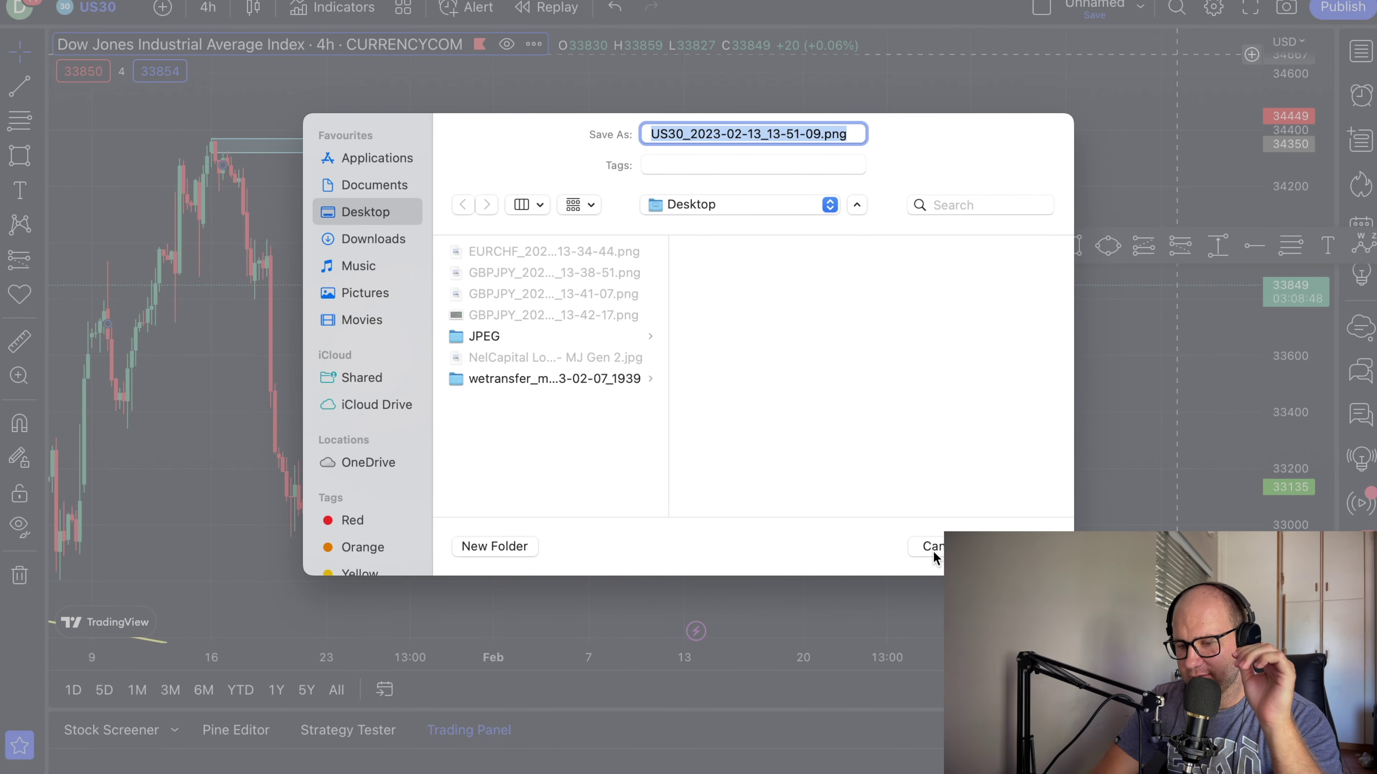
pyautogui.press('Return')
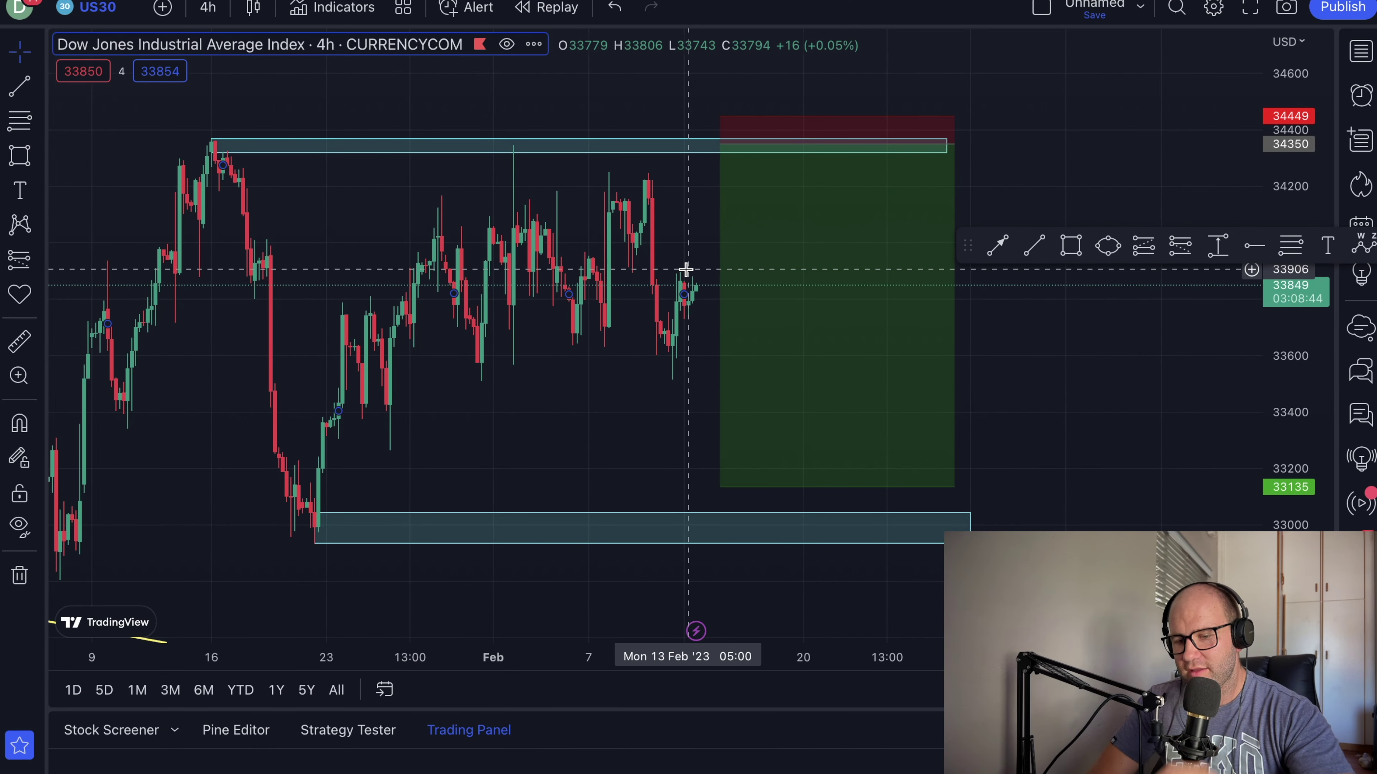
pyautogui.moveTo(726, 215)
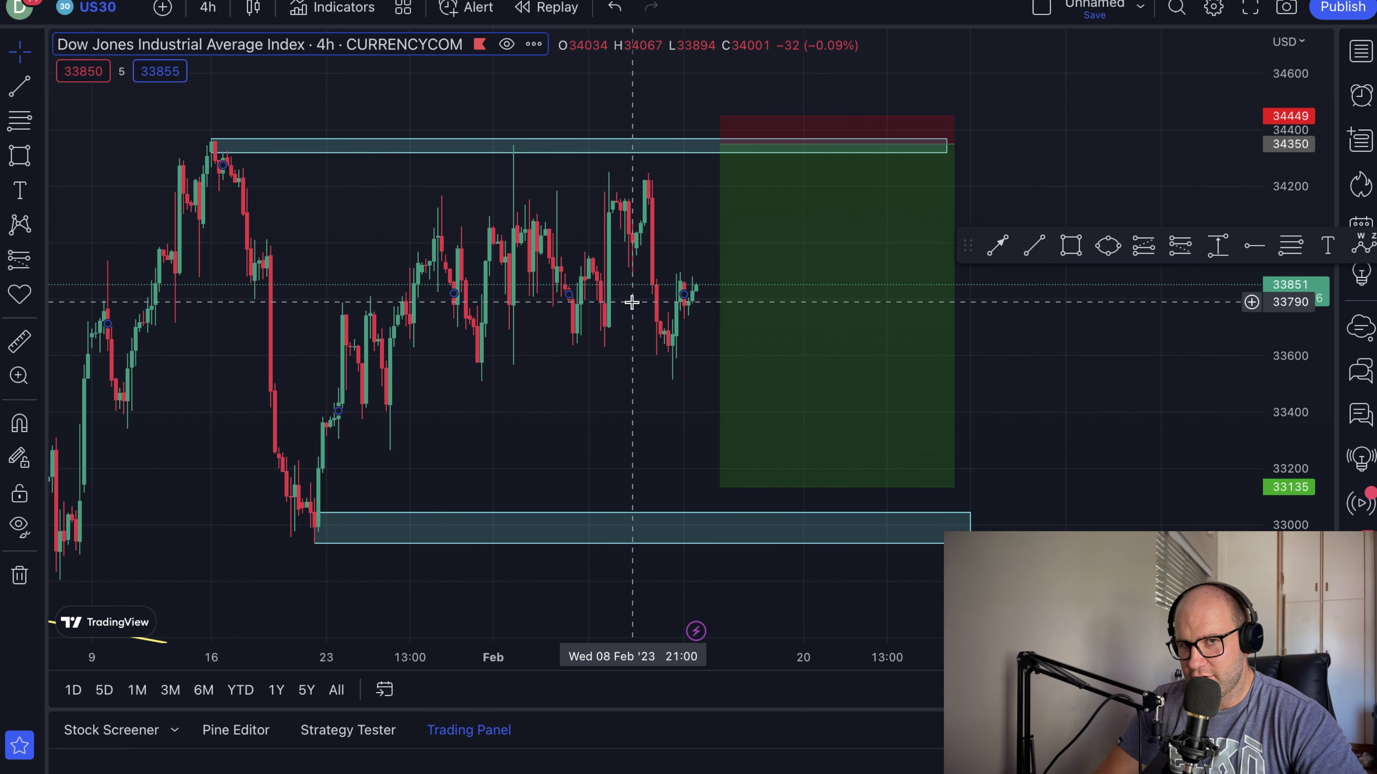
# - Attach the saved US30 chart PNG to a new message in Discord's #analysis-discussions
pyautogui.hotkey('ctrl', 'Right')
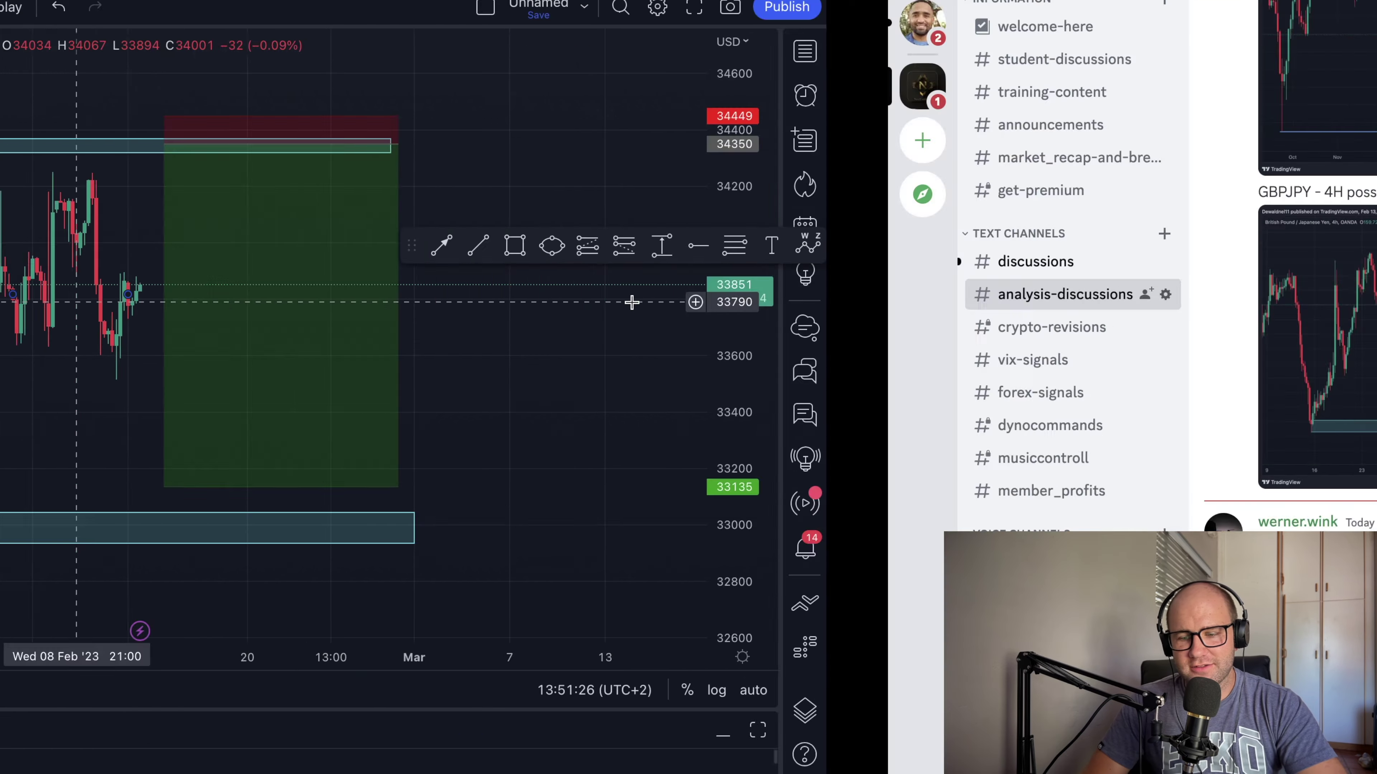
pyautogui.click(335, 733)
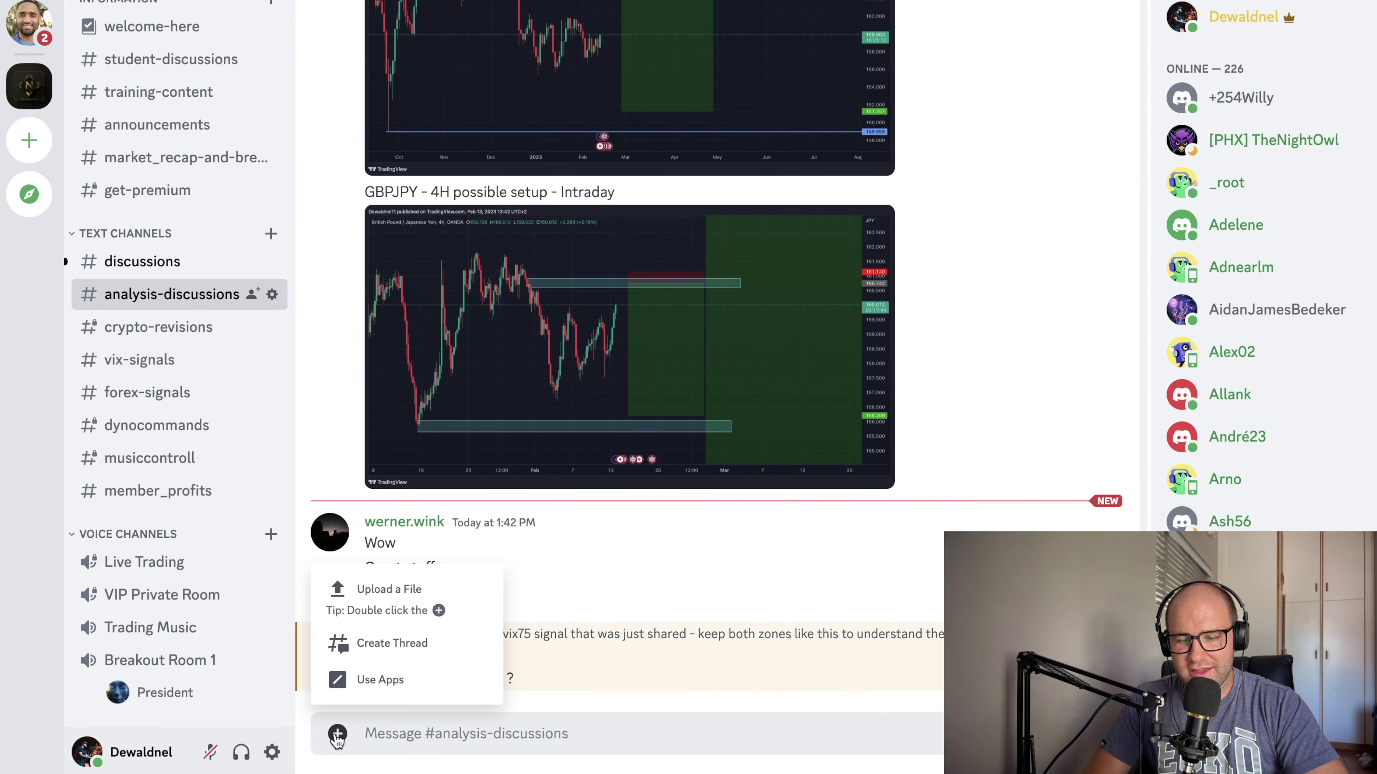
pyautogui.click(388, 593)
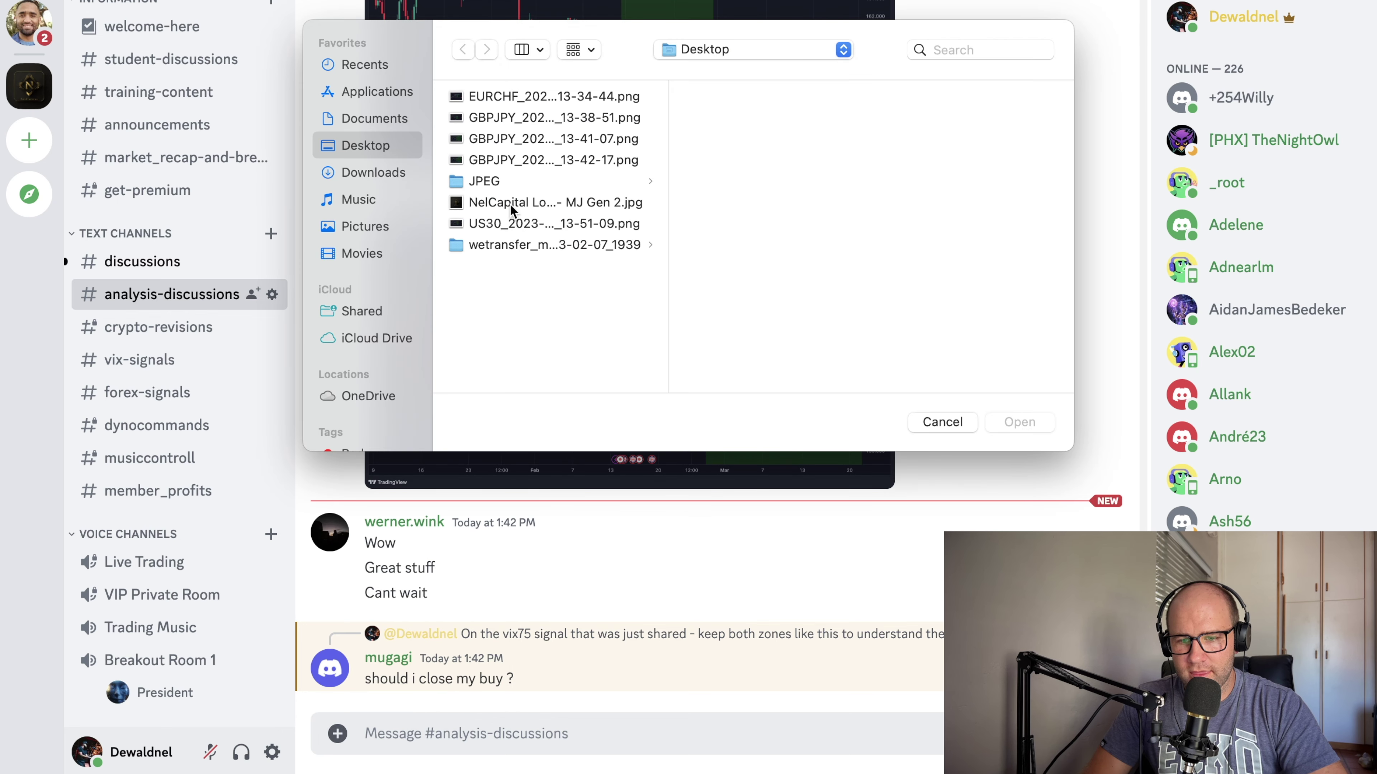
pyautogui.click(517, 223)
pyautogui.doubleClick(521, 225)
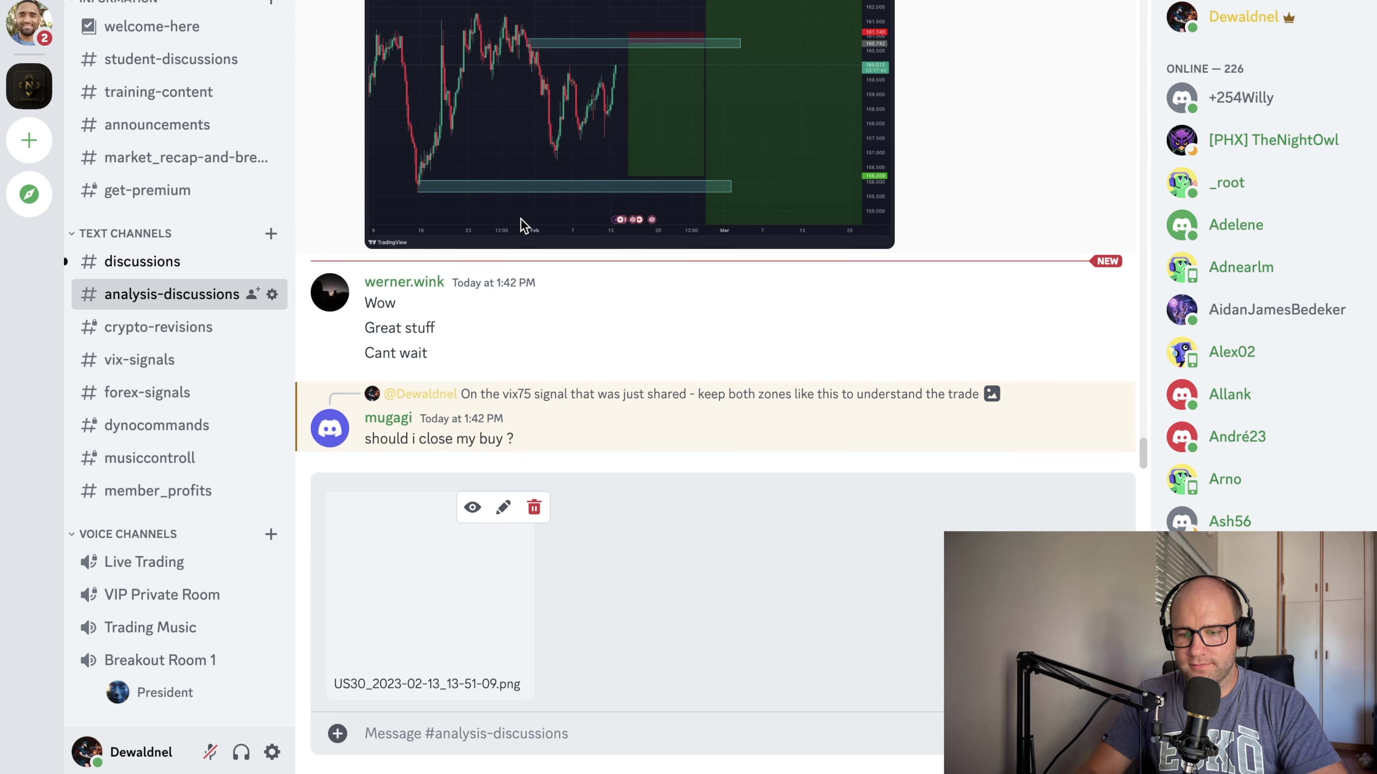
# - Post the image captioned 'US30 - Possible Setup' and return to the TradingView chart
pyautogui.write('US30 -')
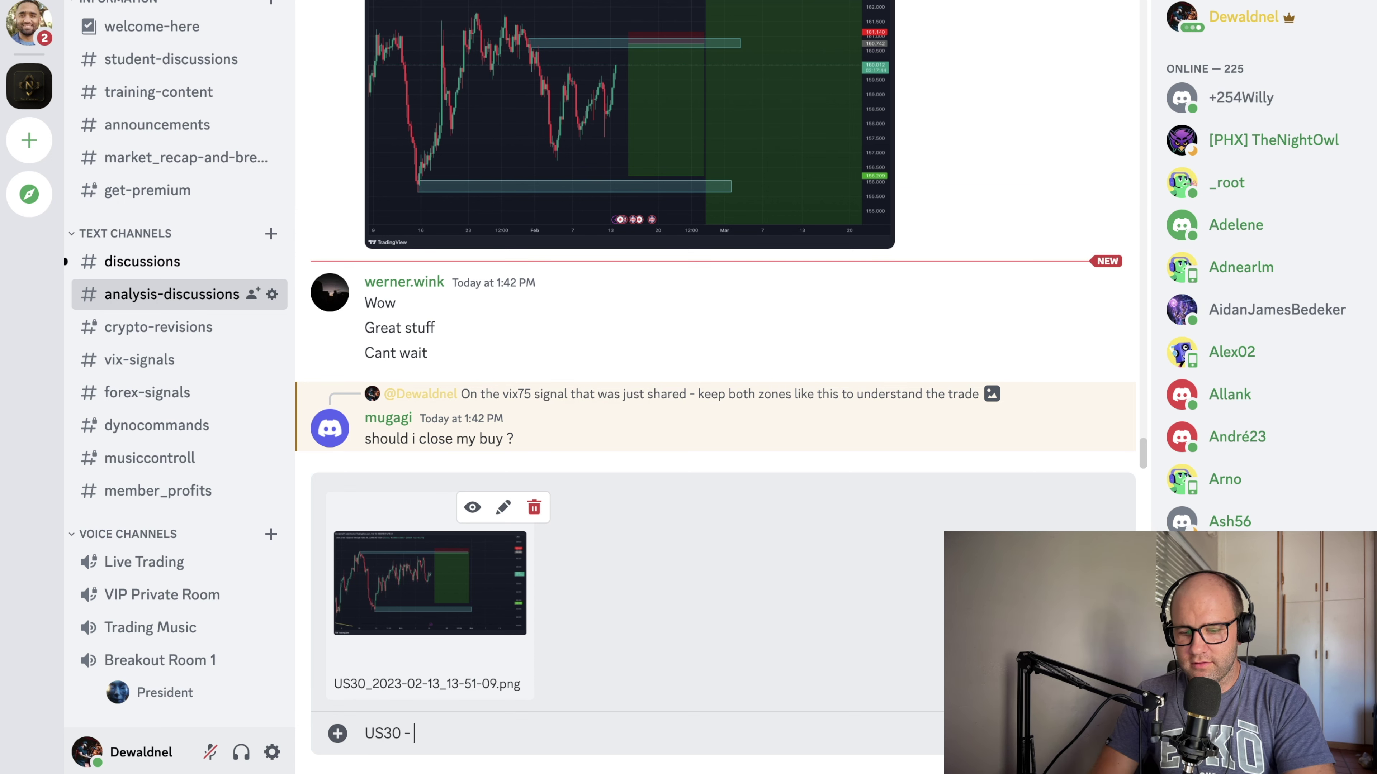
pyautogui.write(' Possible S')
pyautogui.press('Return')
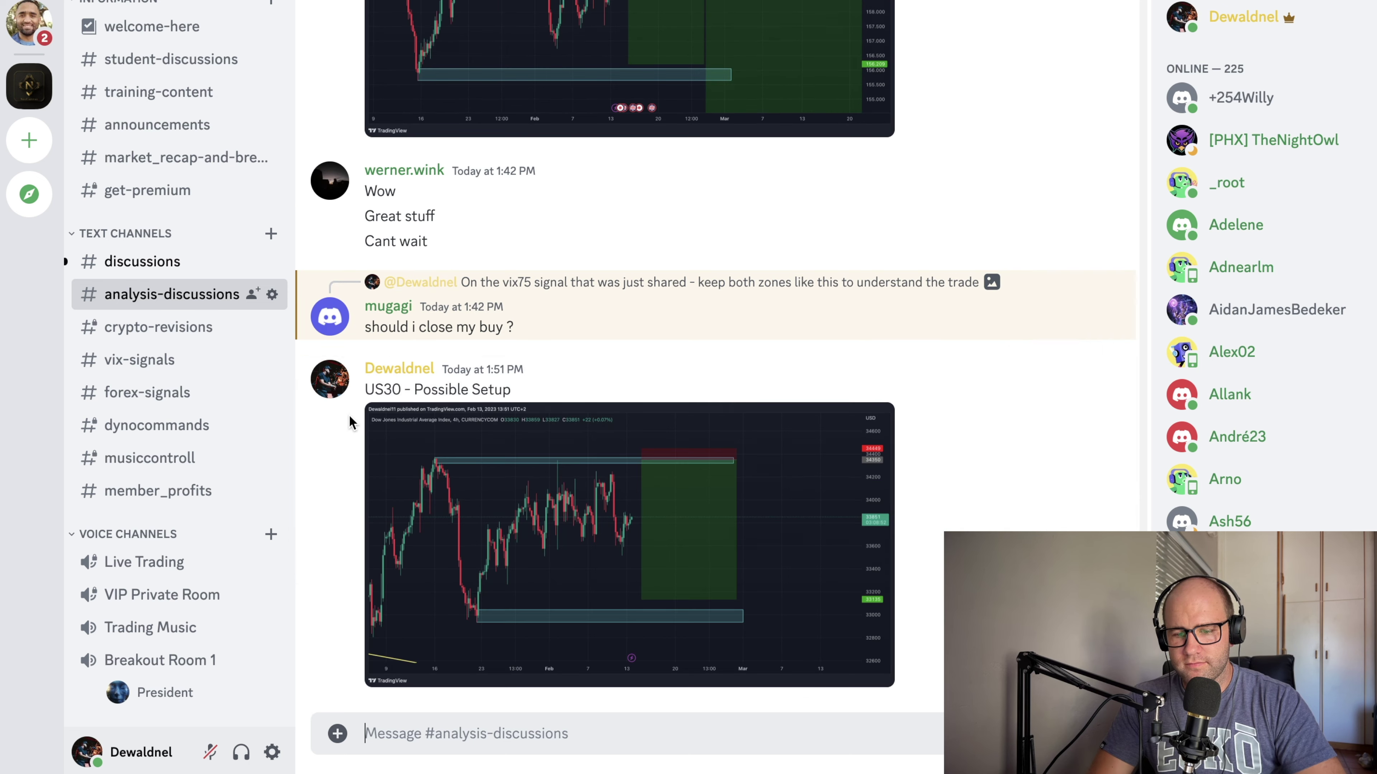
pyautogui.press('super+Tab')
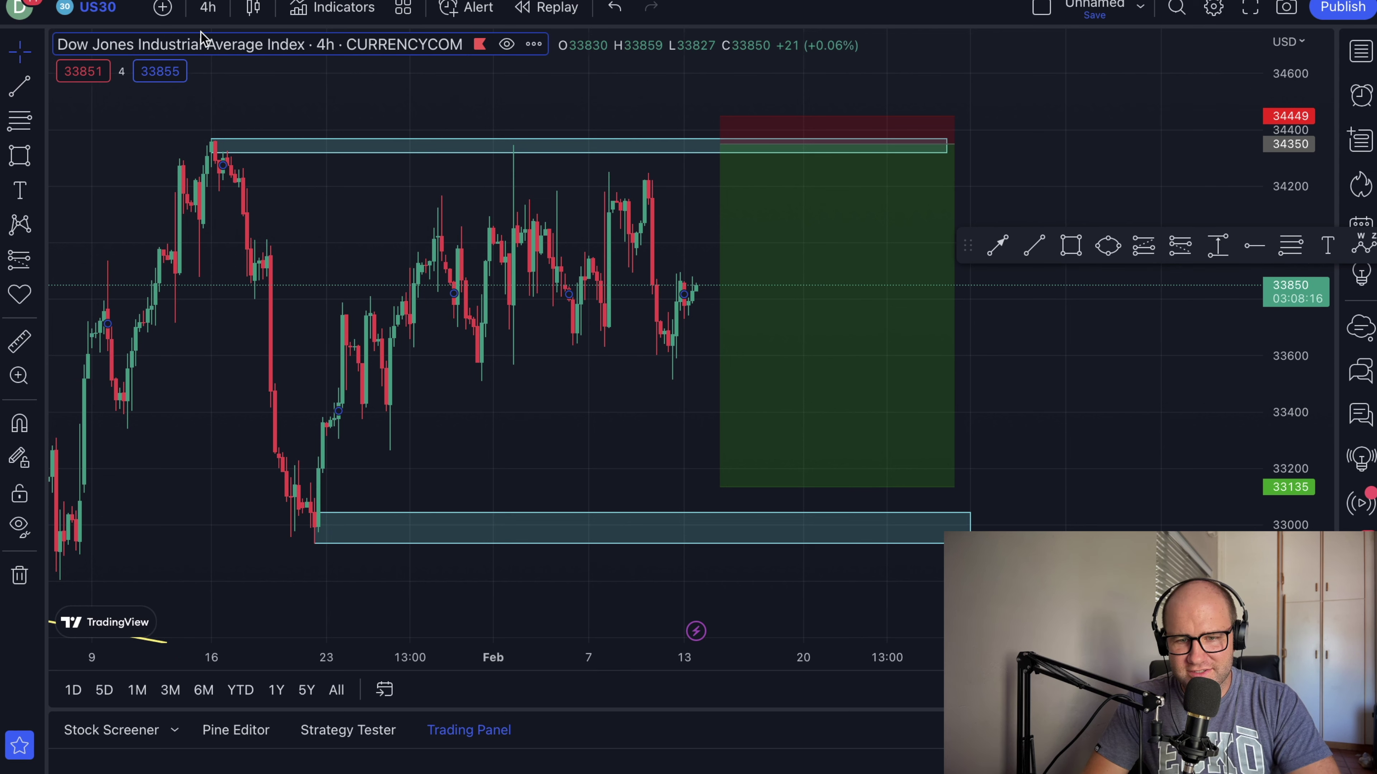
pyautogui.click(208, 7)
pyautogui.click(232, 447)
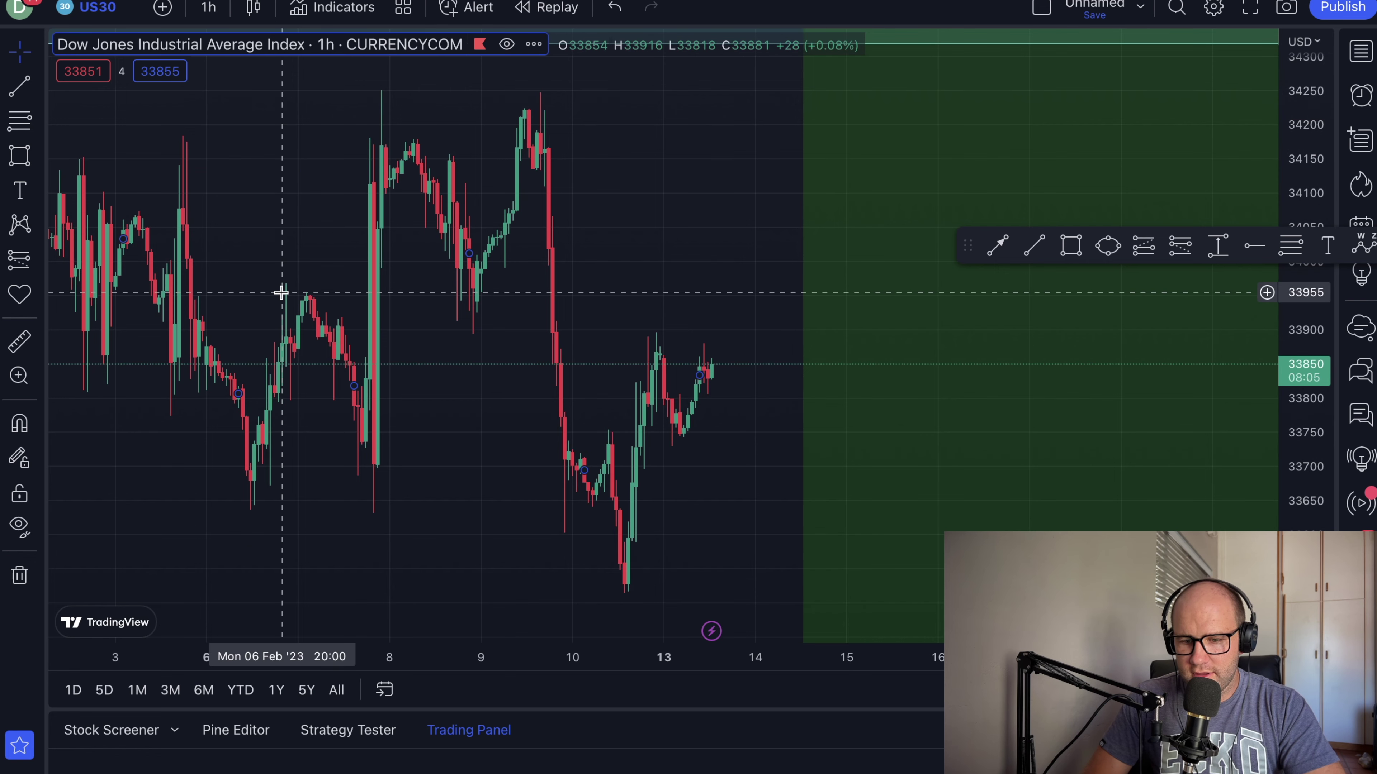
pyautogui.hscroll(-10, 372, 299)
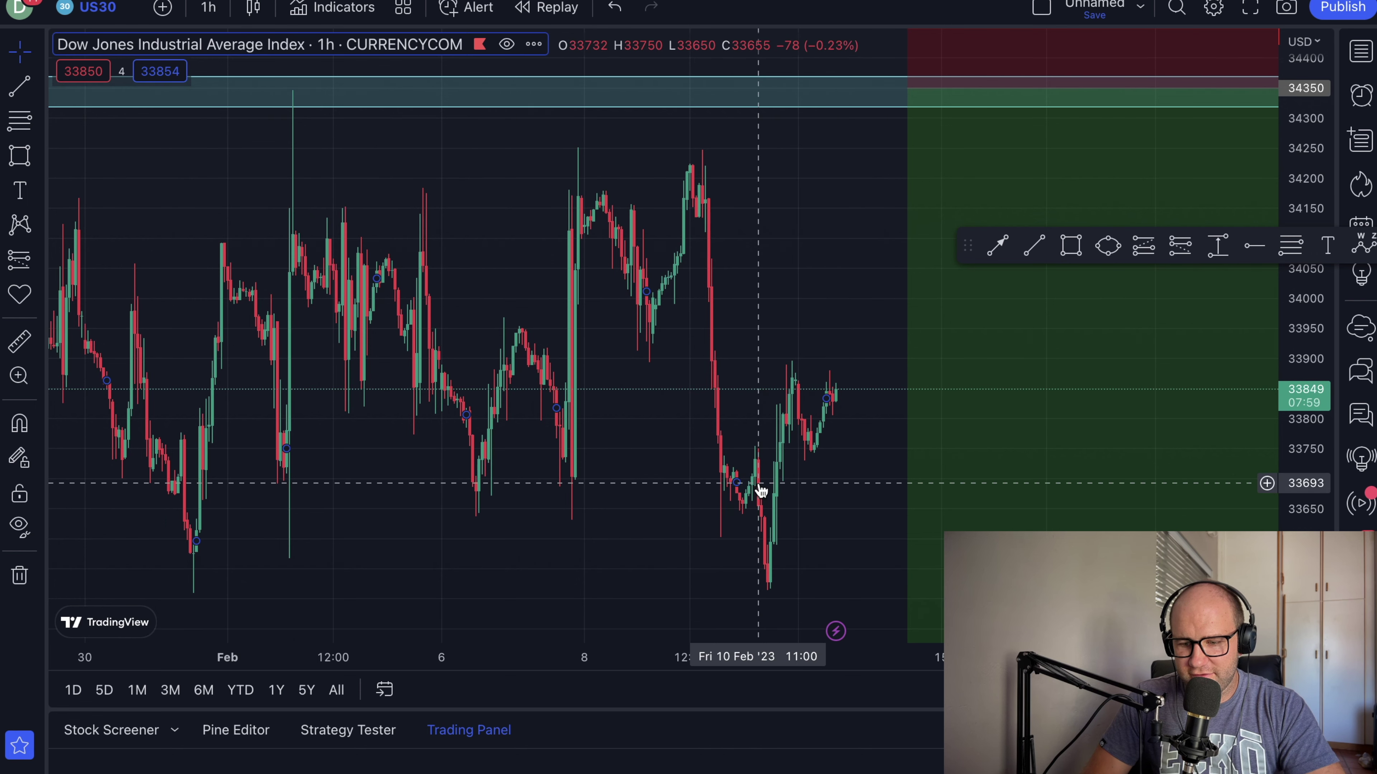
pyautogui.hscroll(5, 759, 483)
pyautogui.hscroll(5, 759, 491)
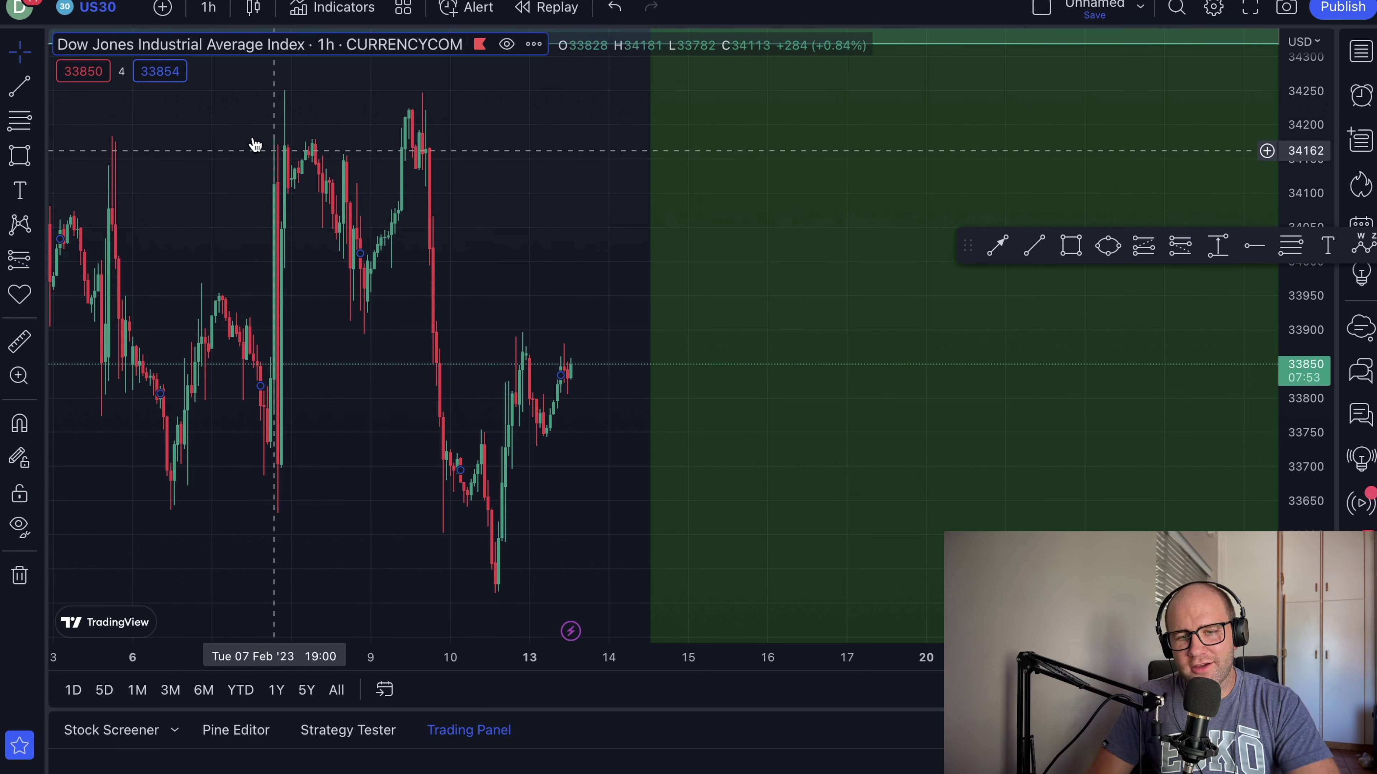
pyautogui.click(209, 9)
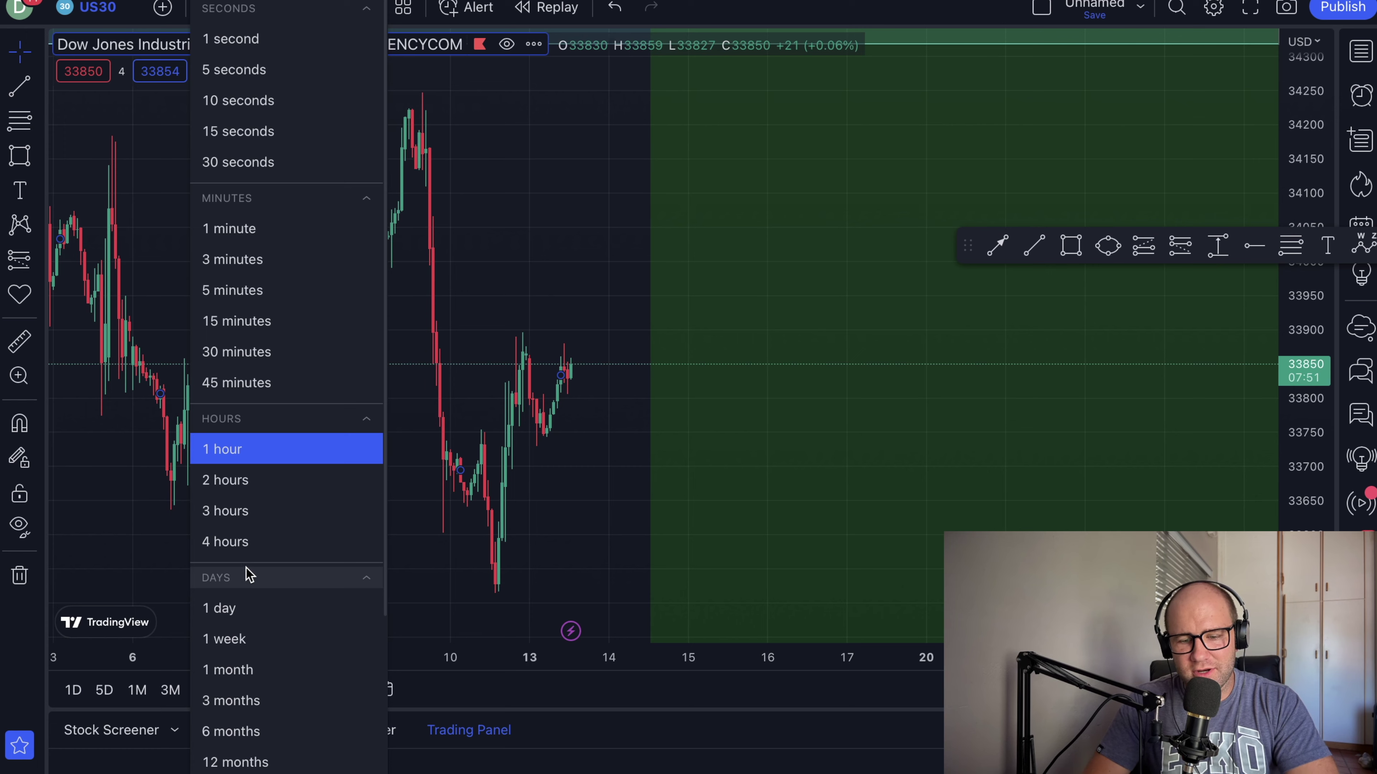
pyautogui.click(242, 554)
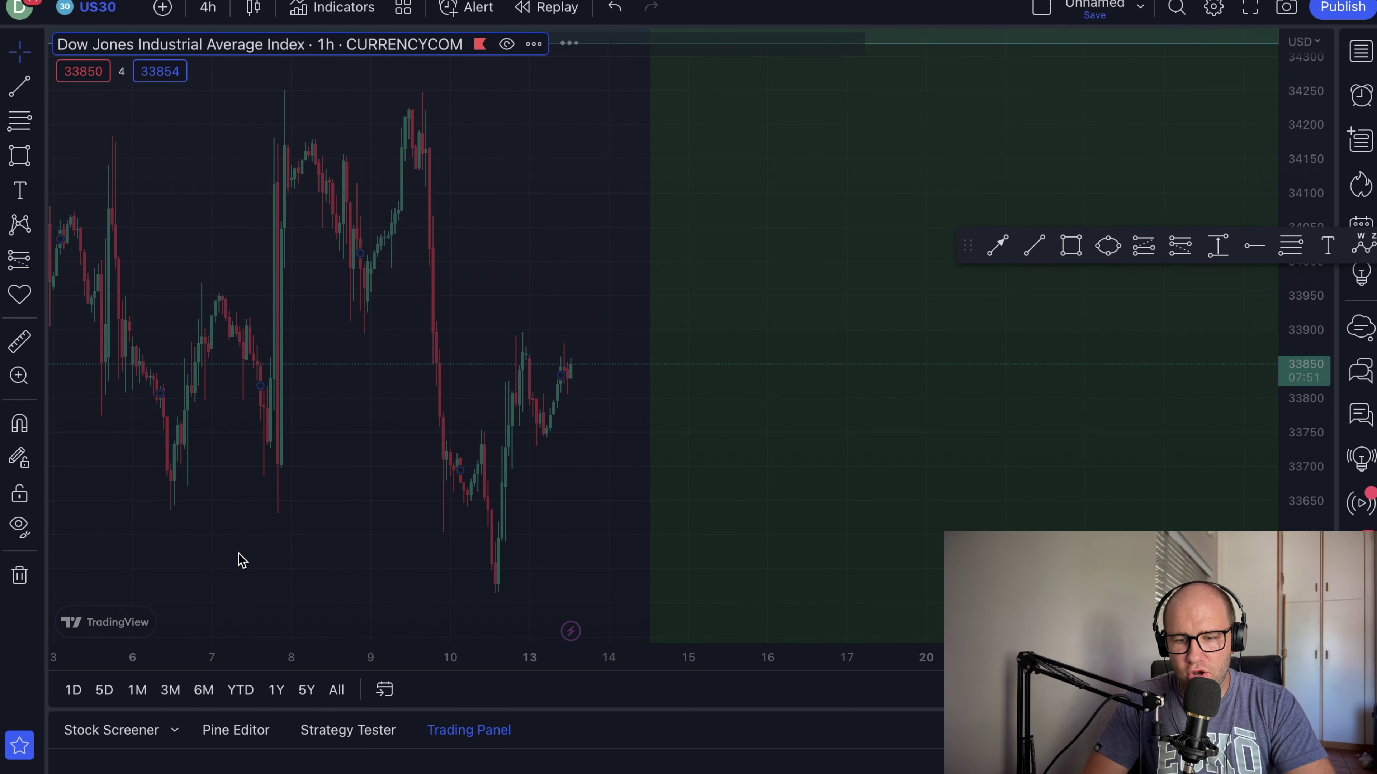